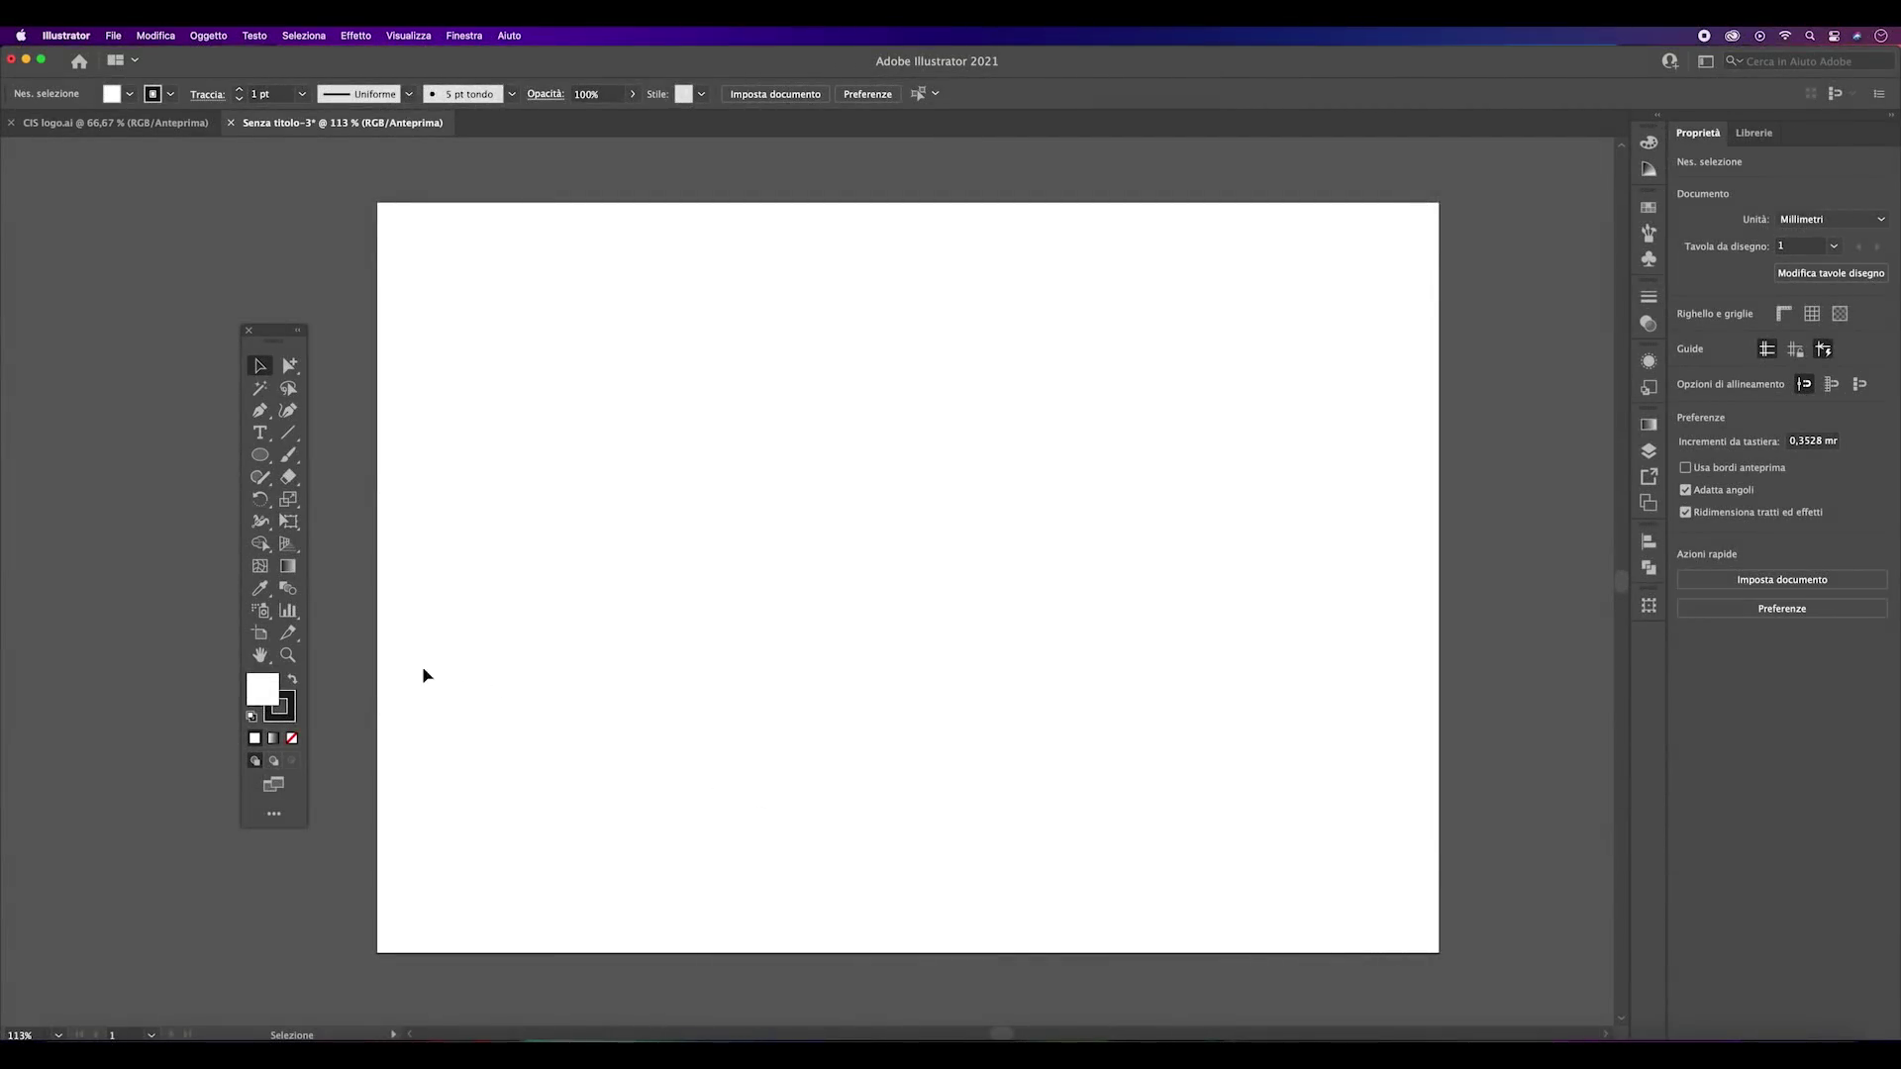
- Set the default fill to None and bring up the Visualizza menu
click(292, 738)
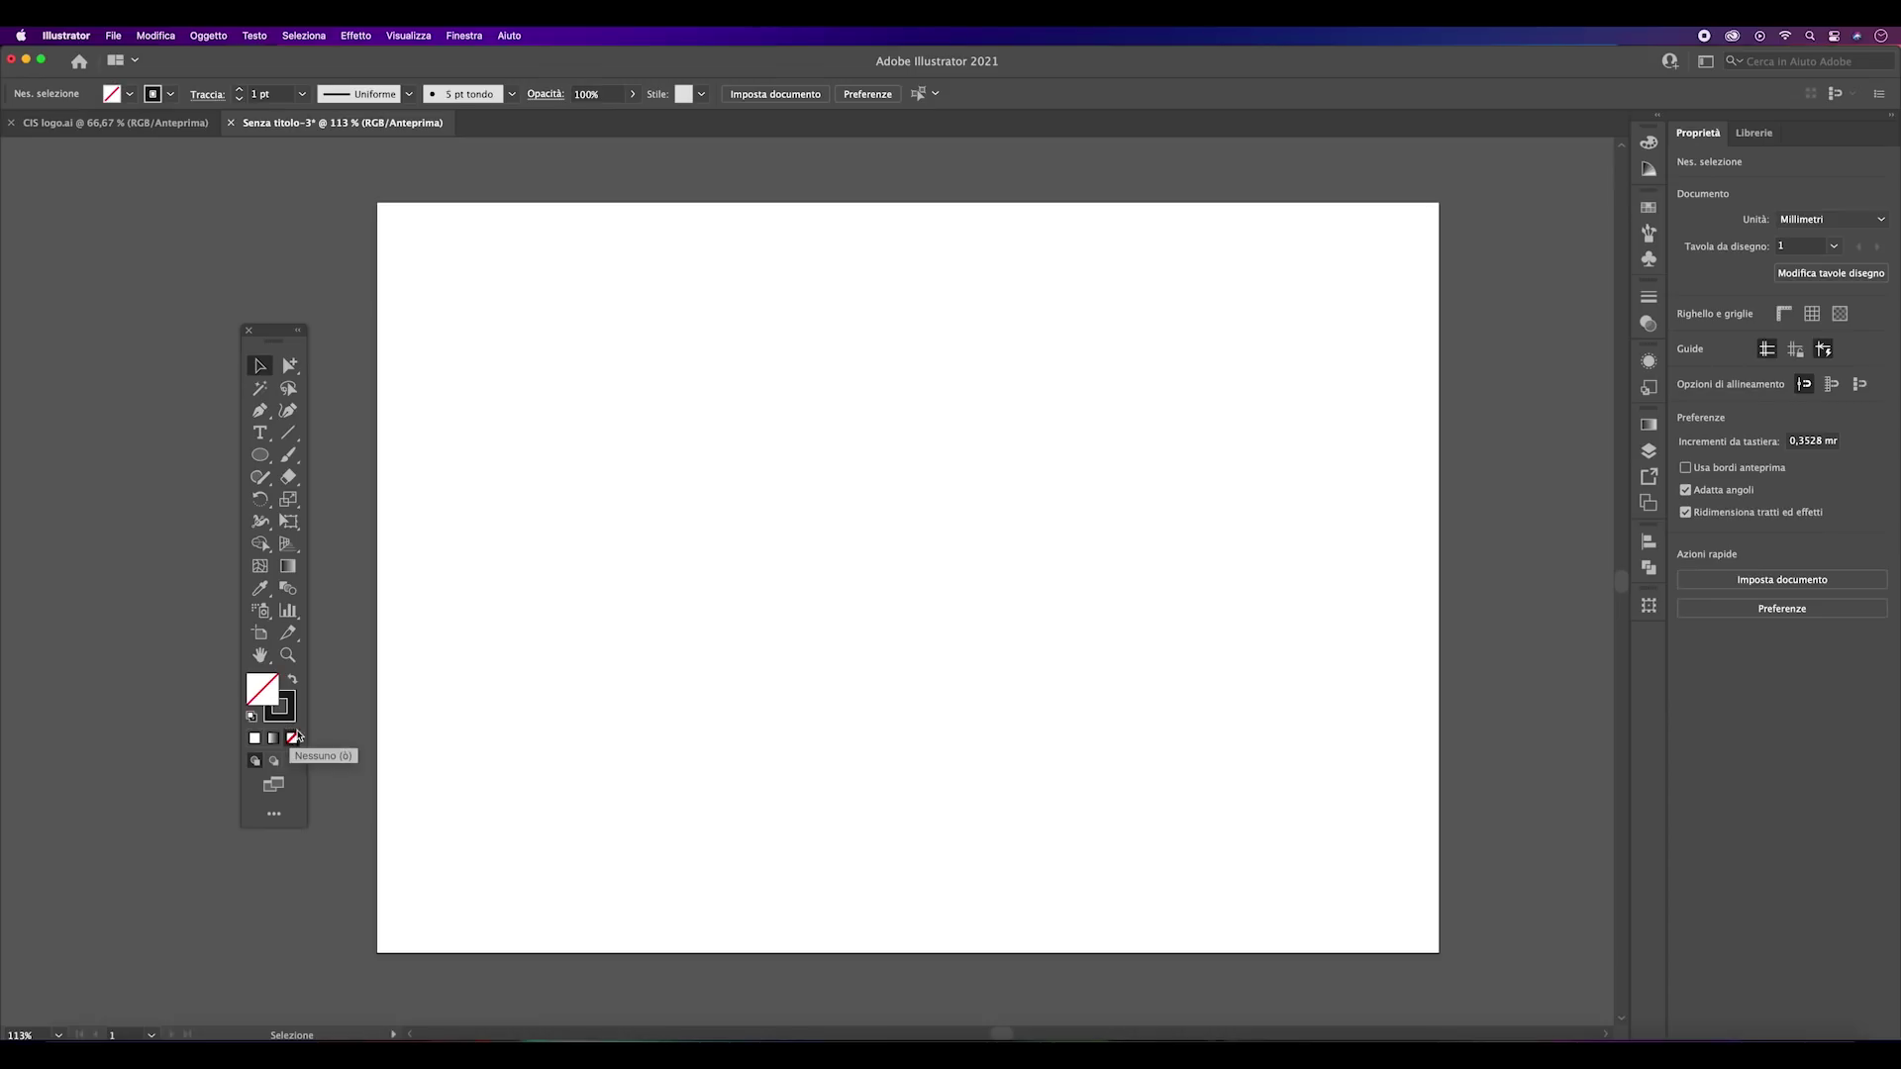
click(406, 38)
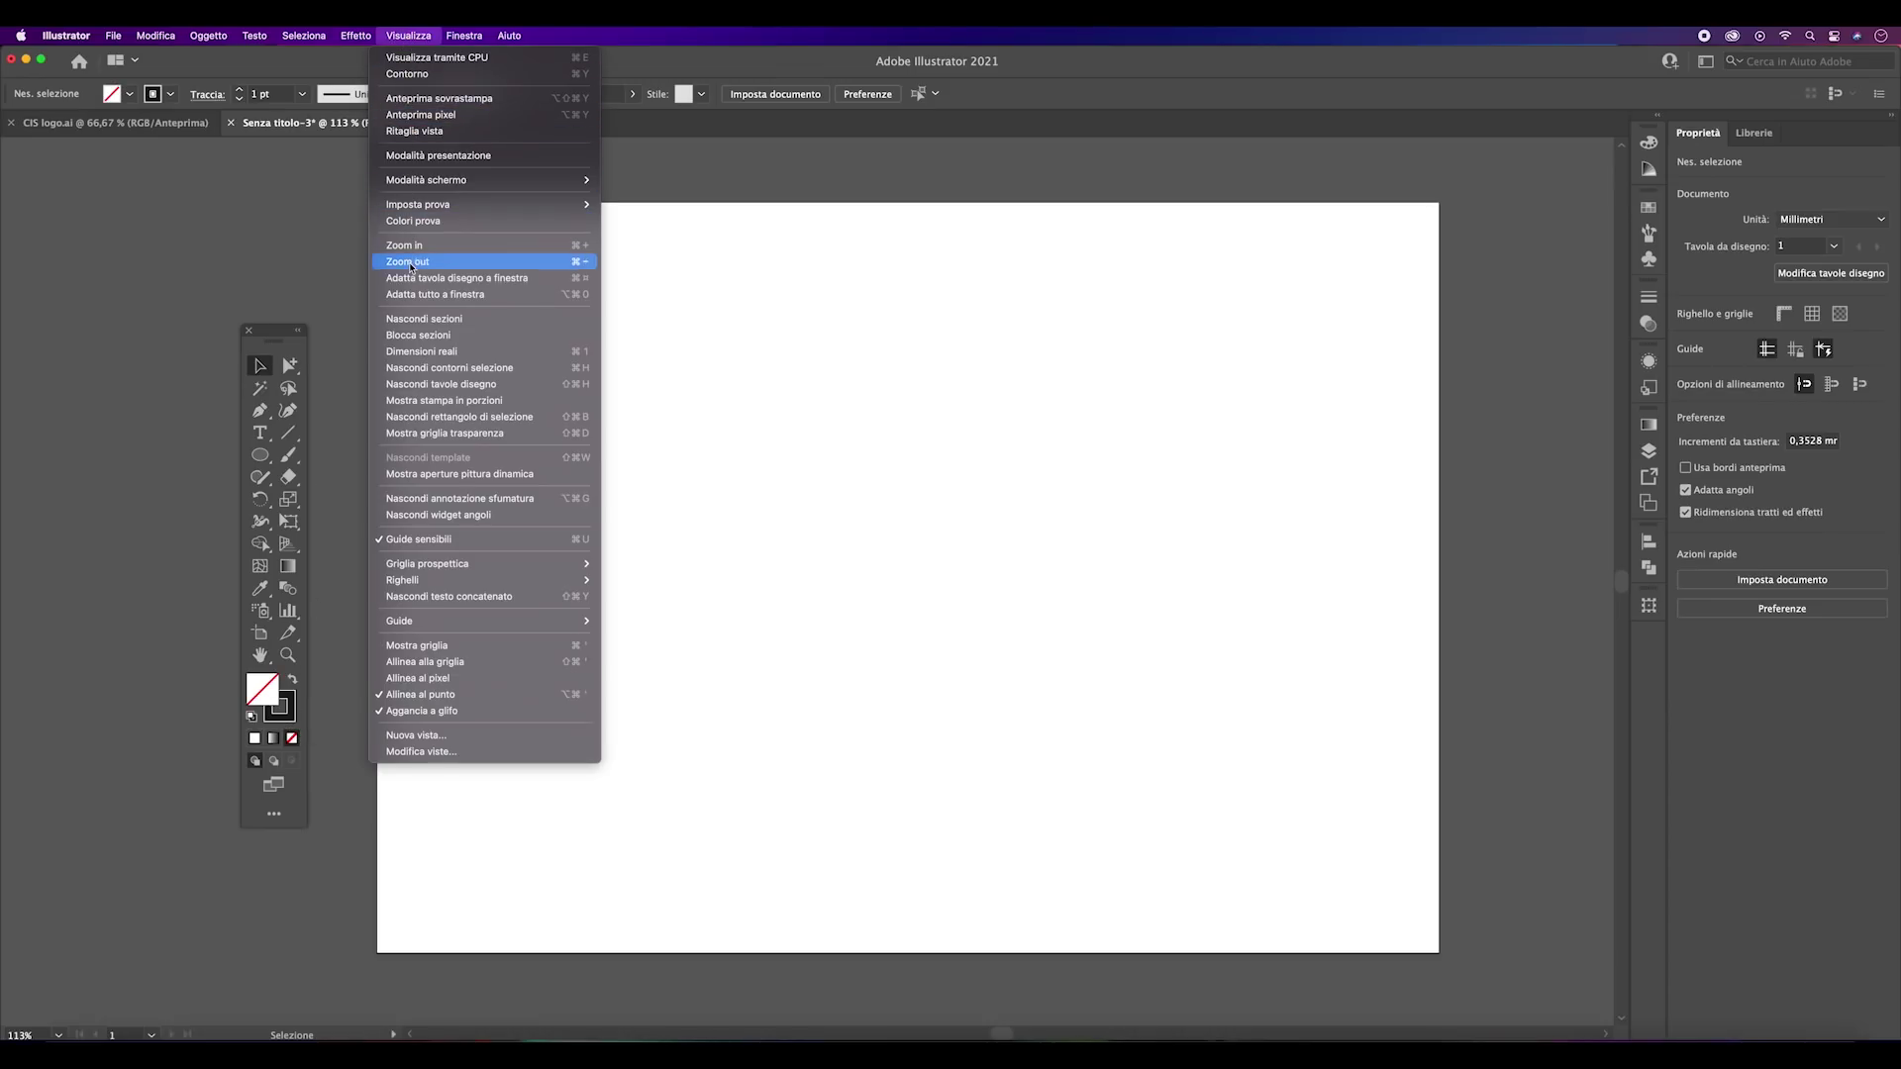
- Show the grid and set its spacing to 10 mm with 1 subdivision
click(515, 651)
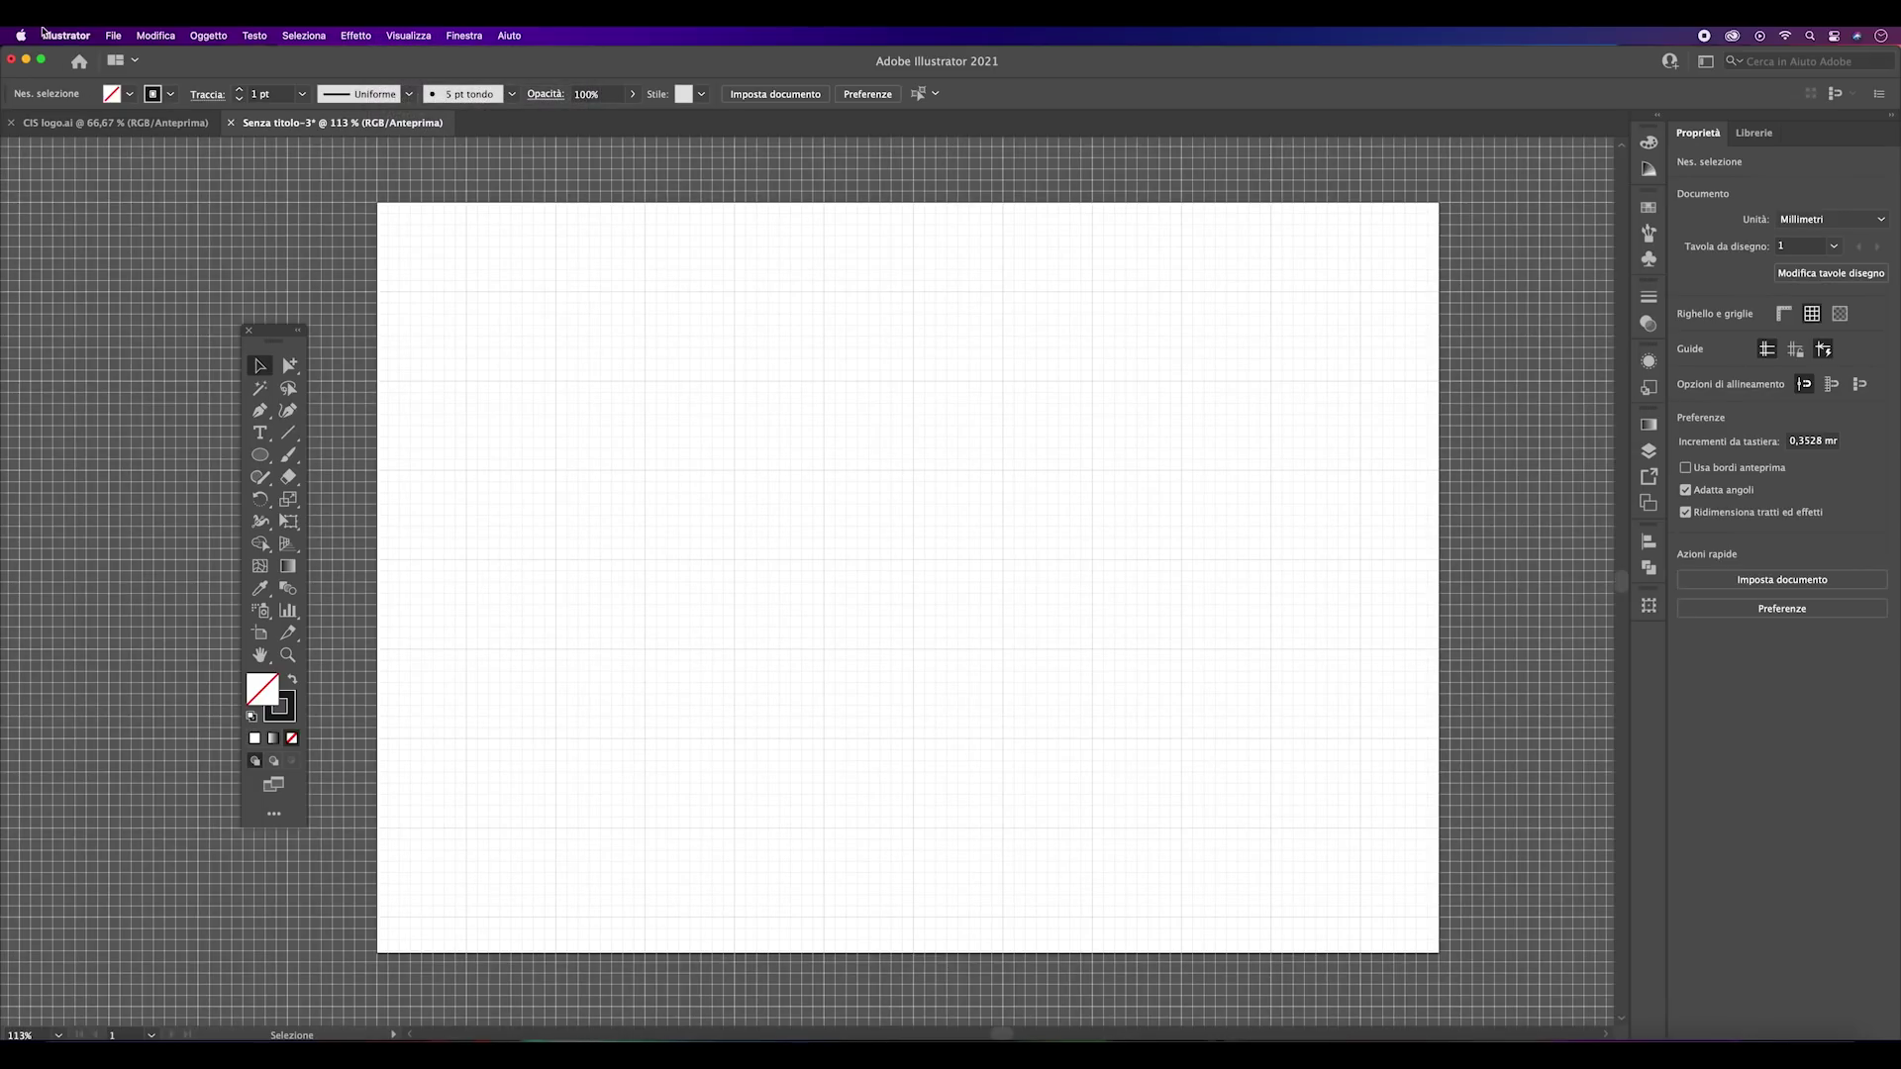
click(45, 33)
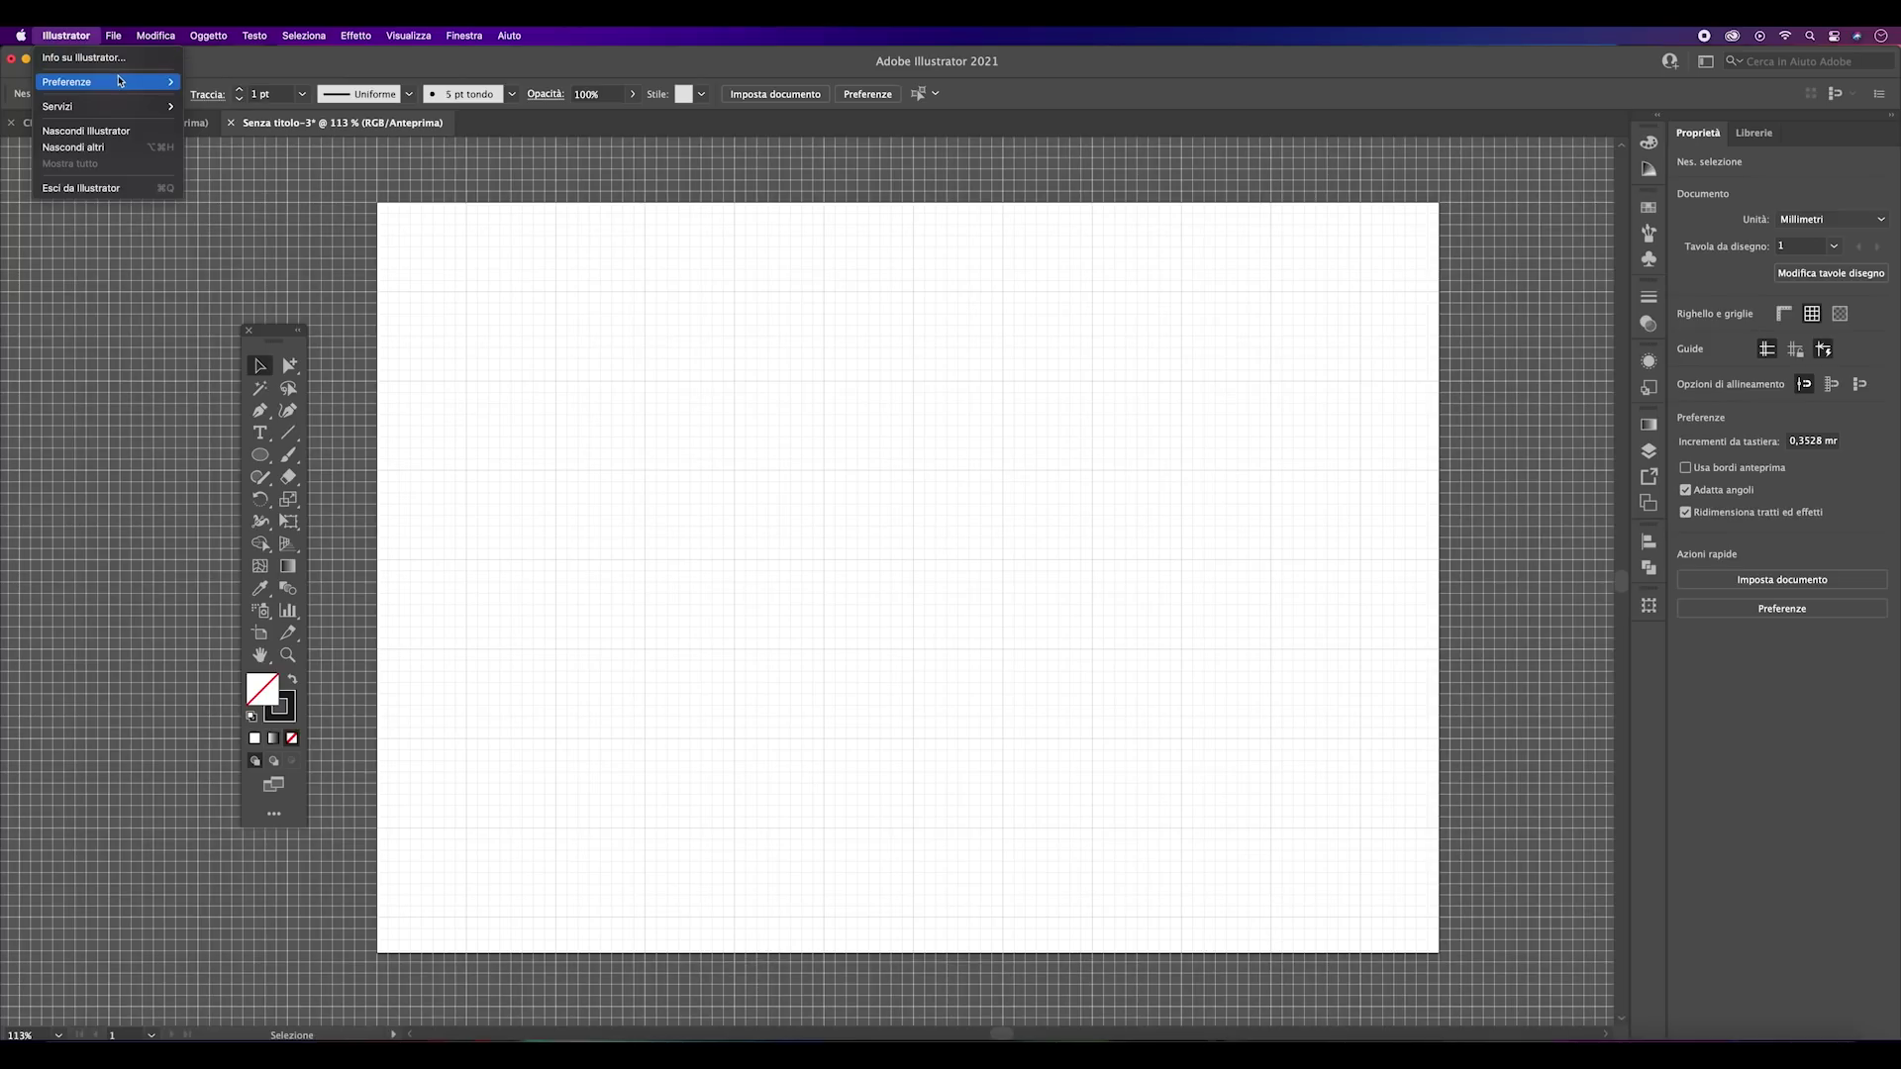
mouse_move(104, 81)
click(225, 148)
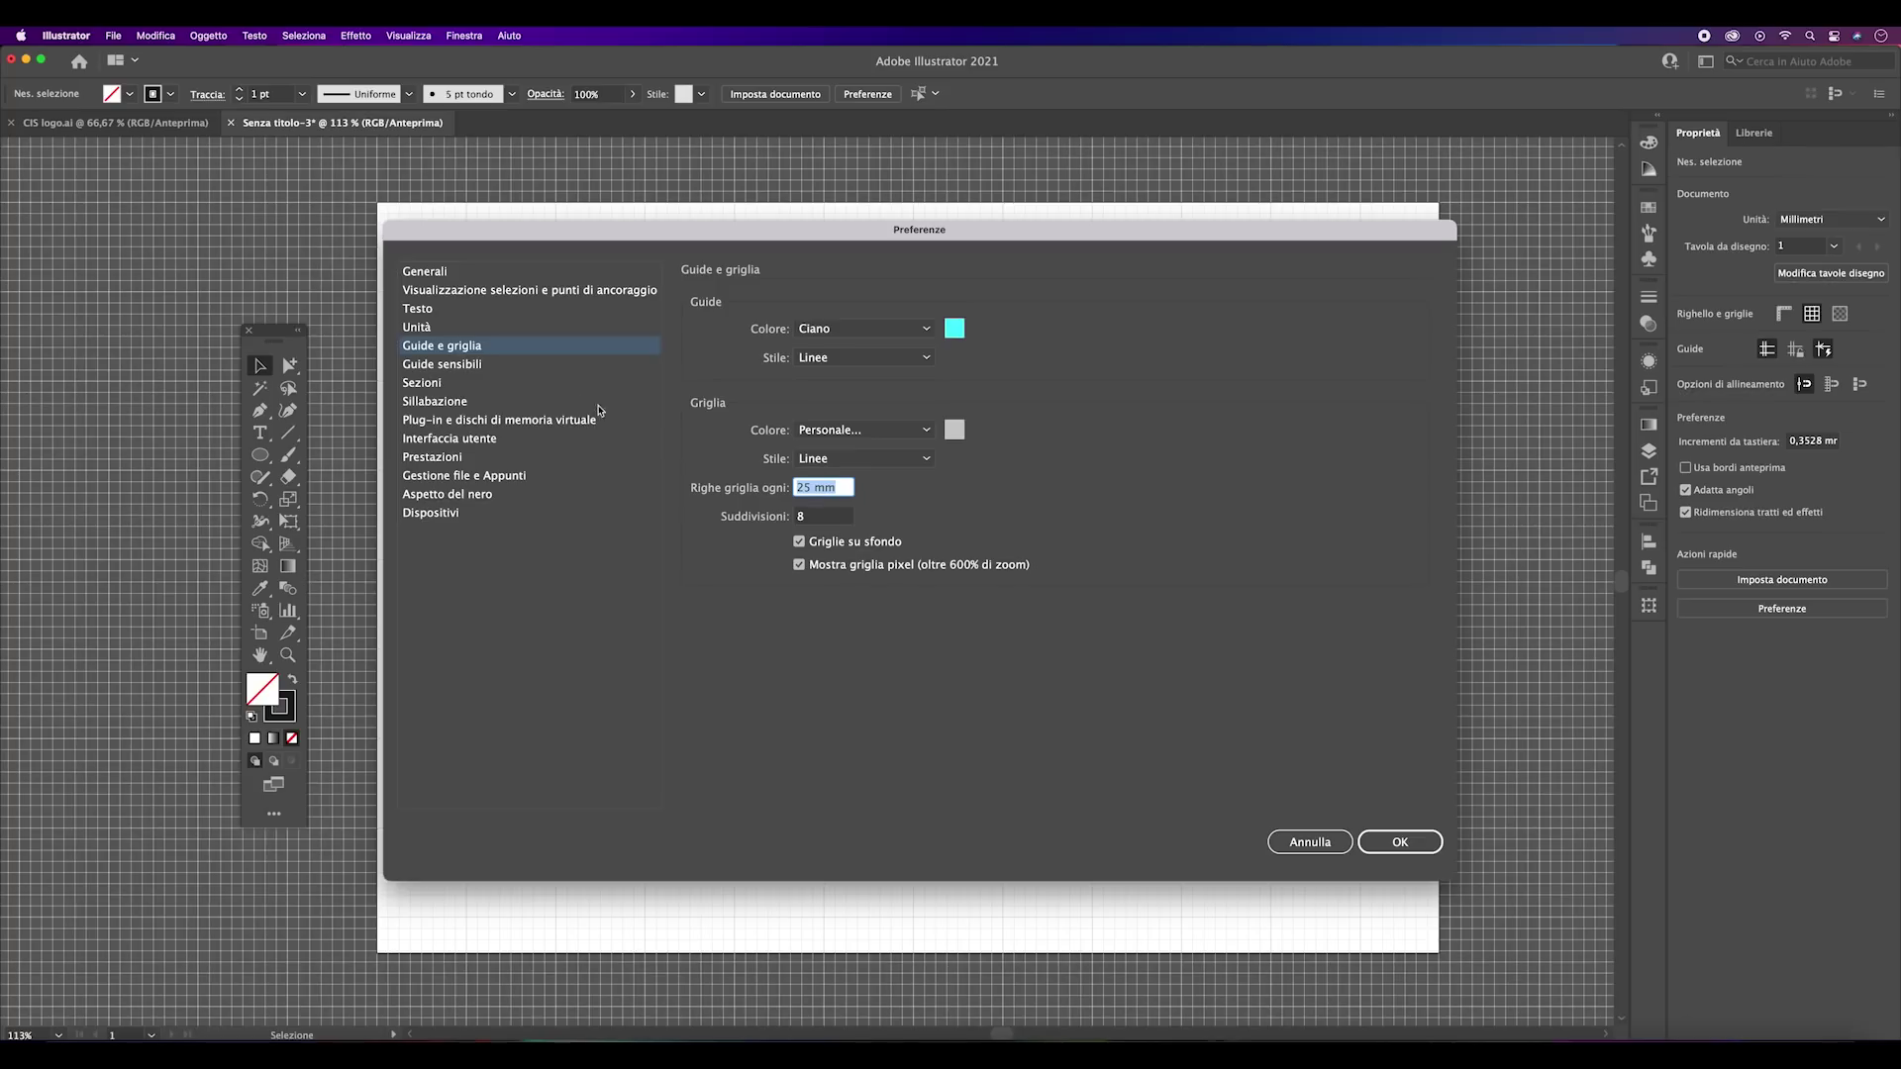
click(810, 486)
drag(812, 486, 785, 488)
text(10)
key(Tab)
text(1)
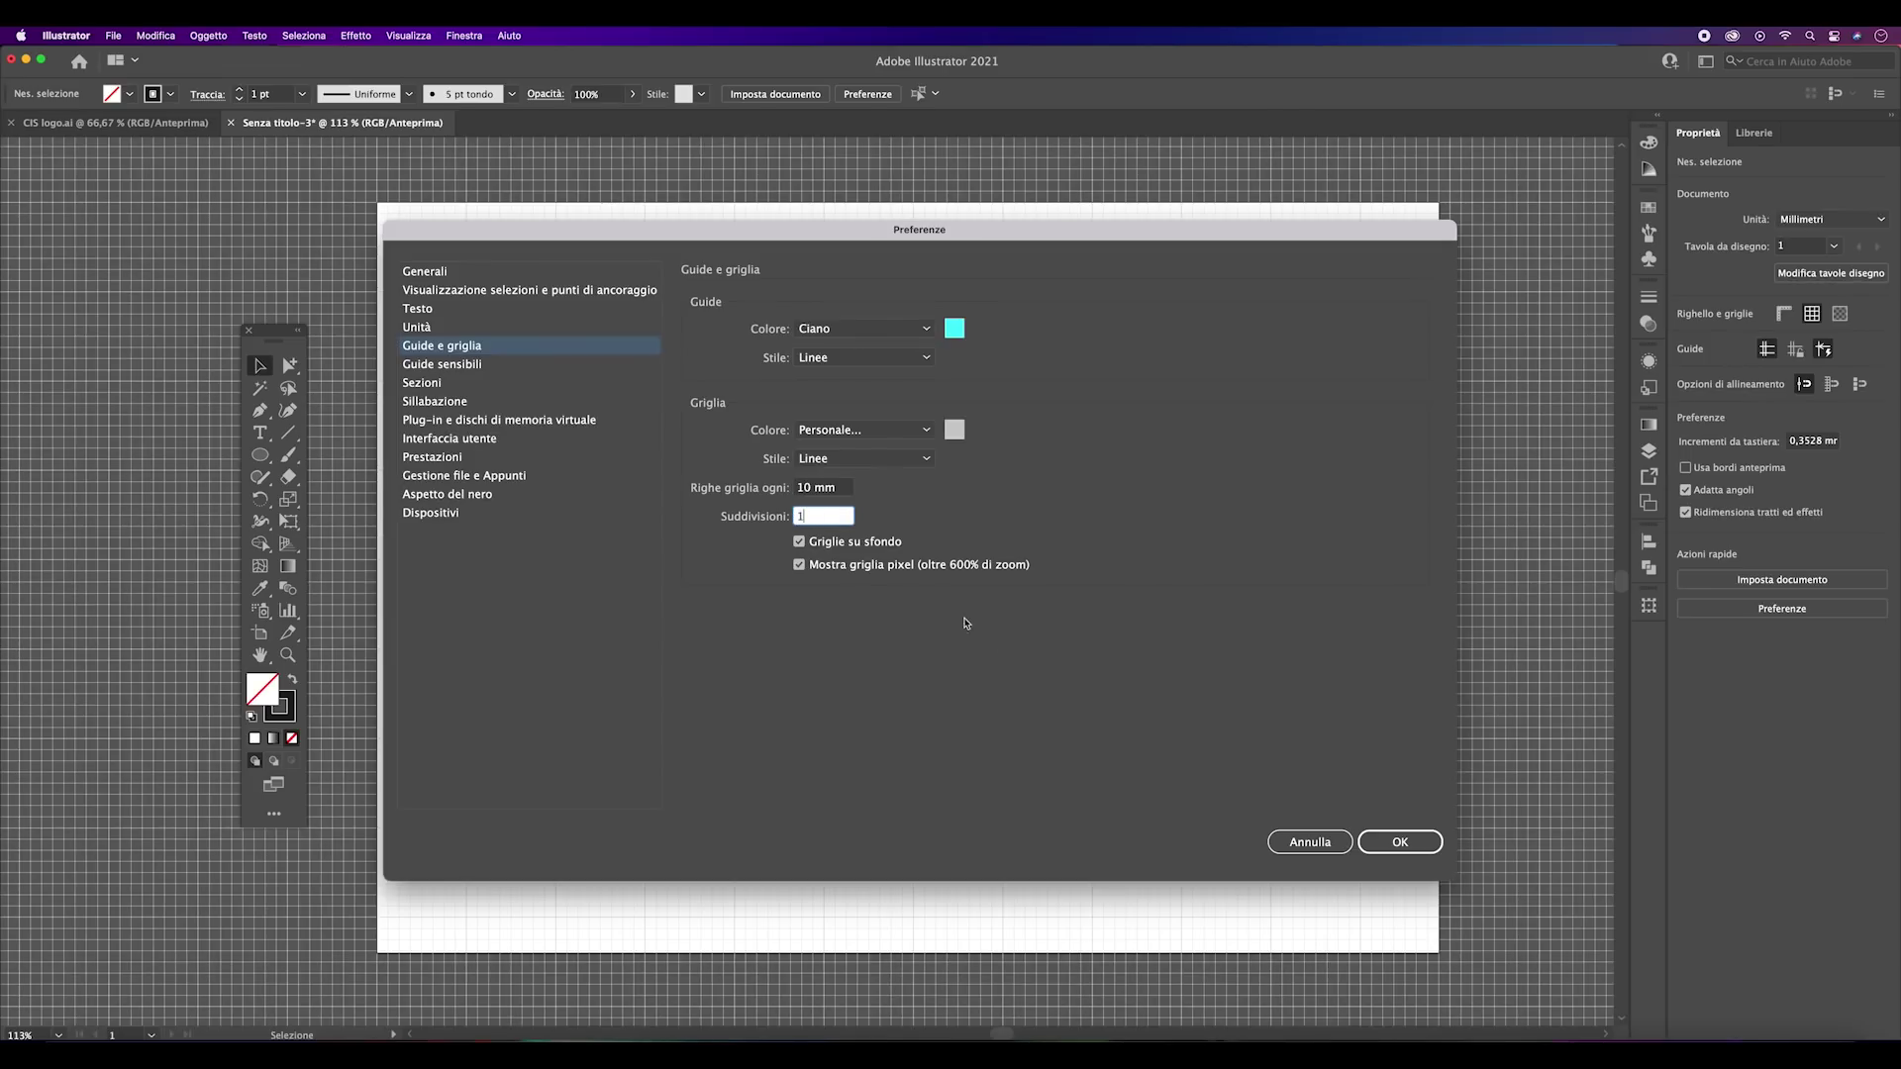
click(1383, 843)
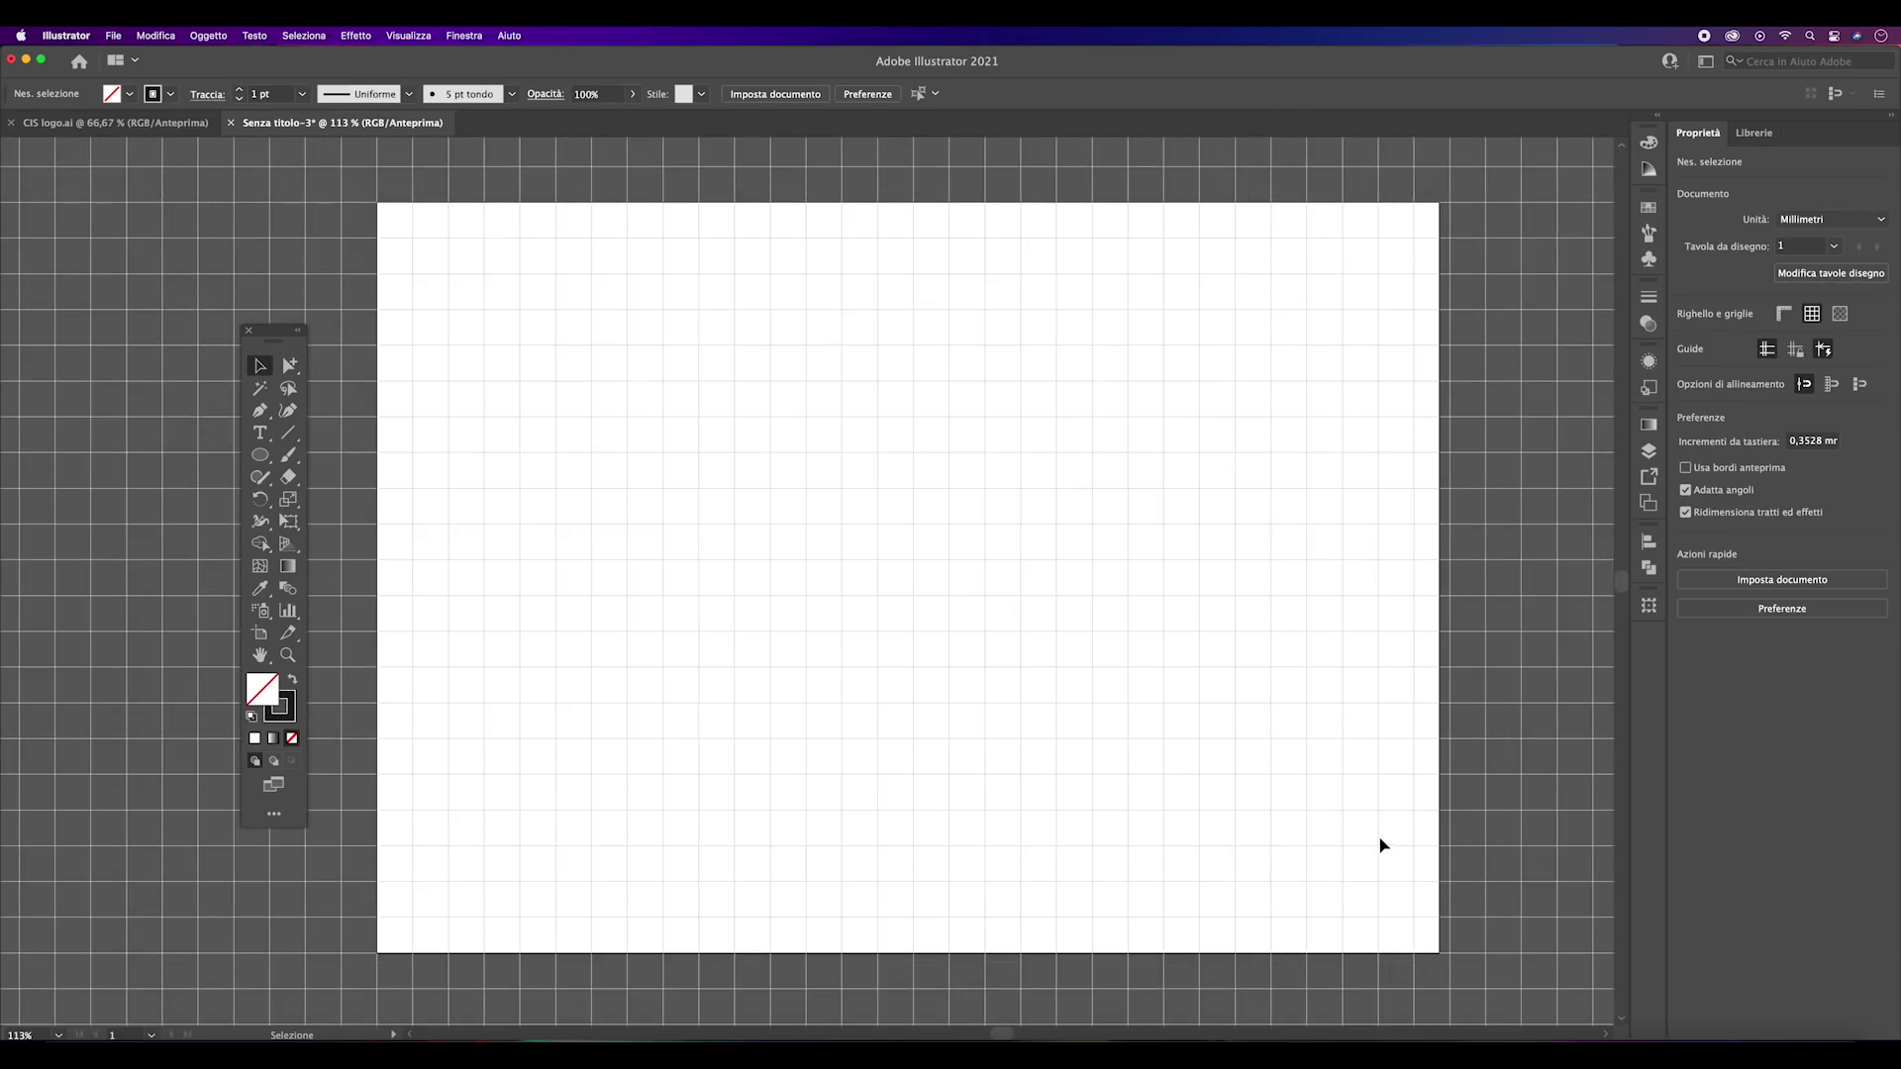
- Turn on Allinea alla griglia so drawing snaps to the grid
click(396, 35)
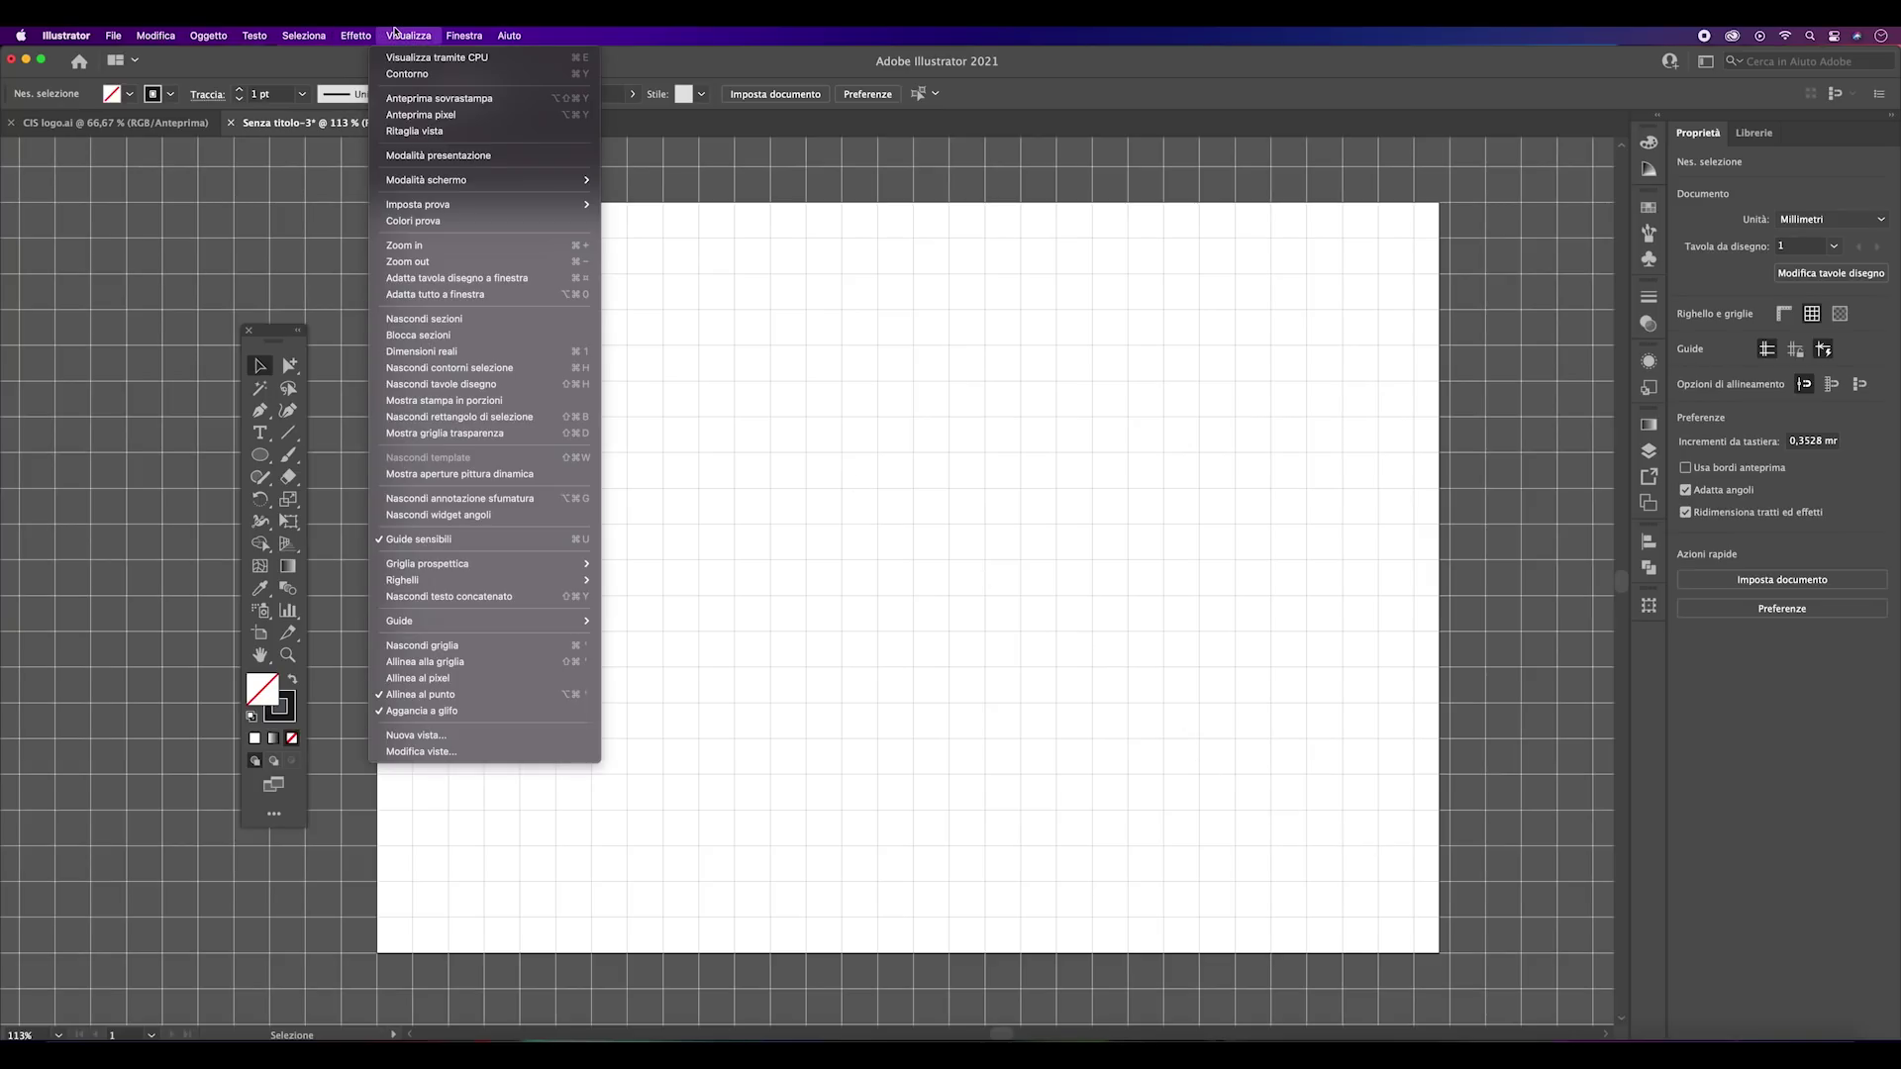
click(467, 662)
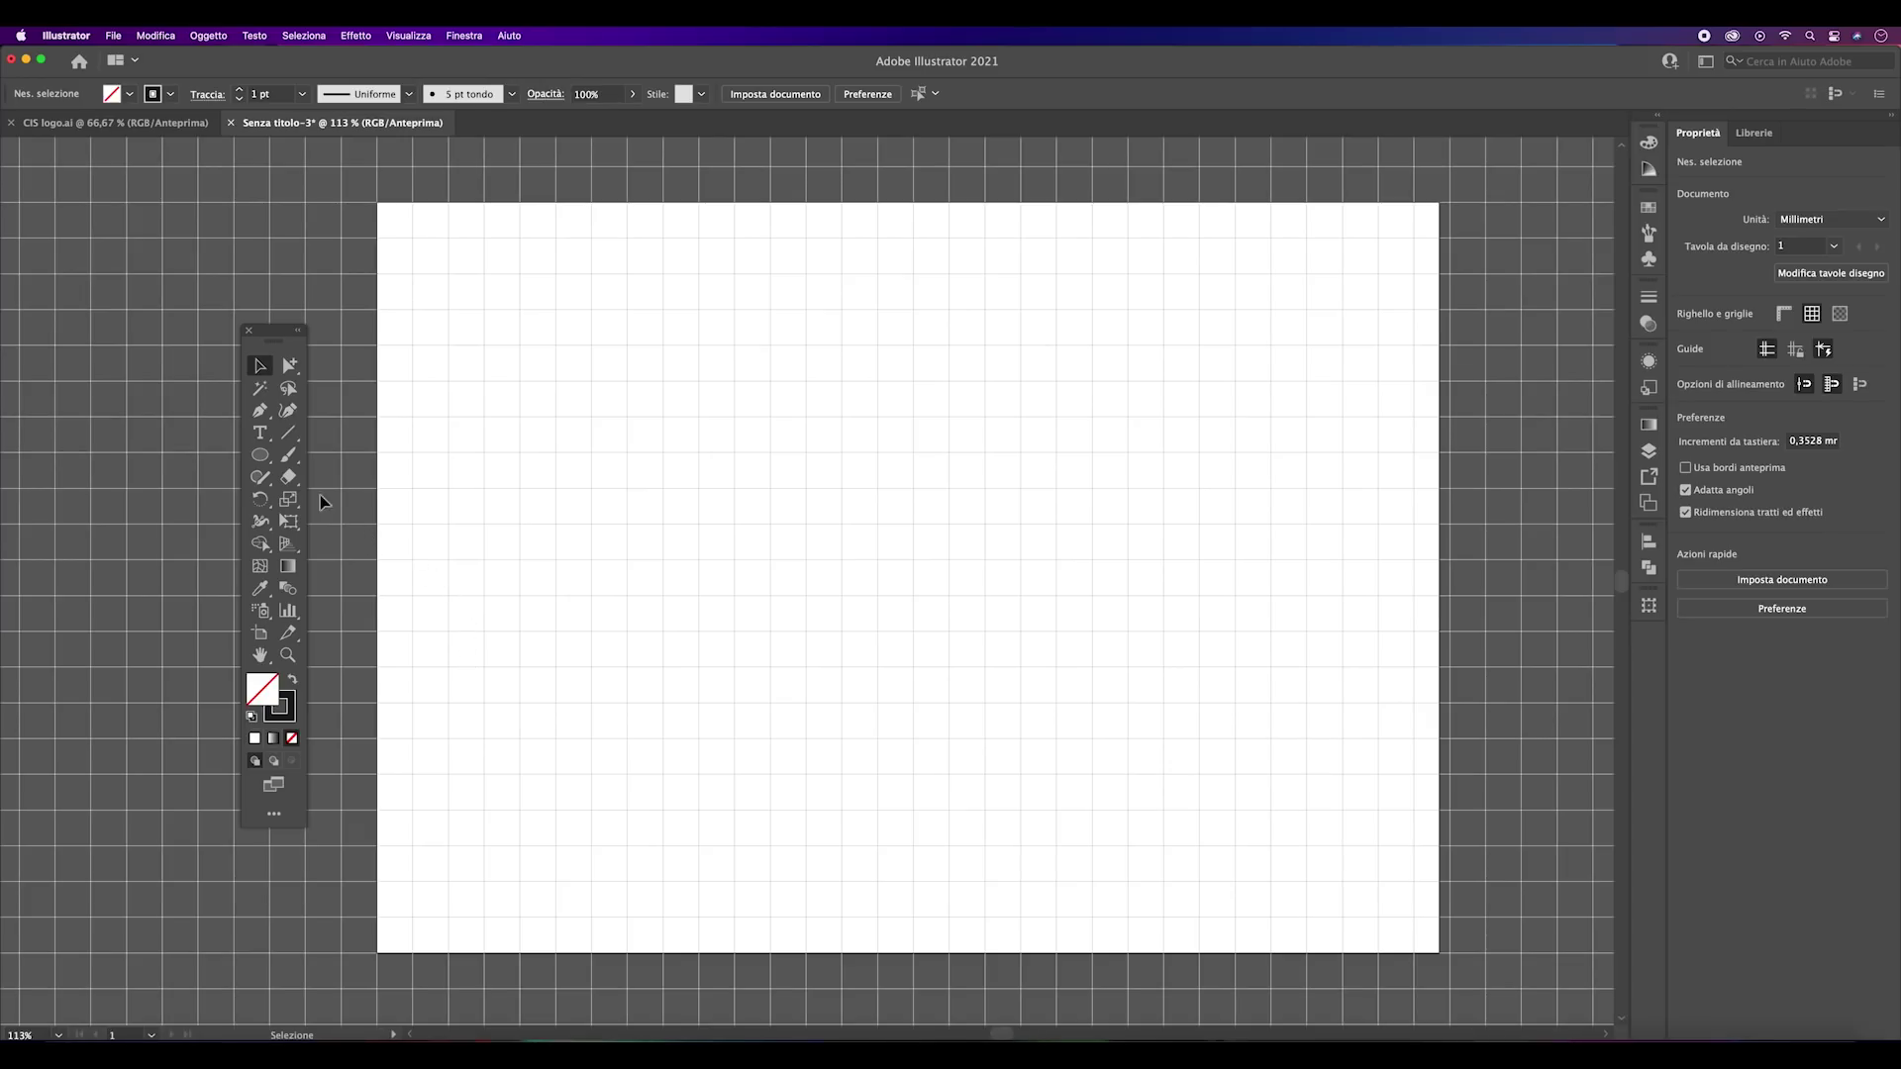
click(259, 455)
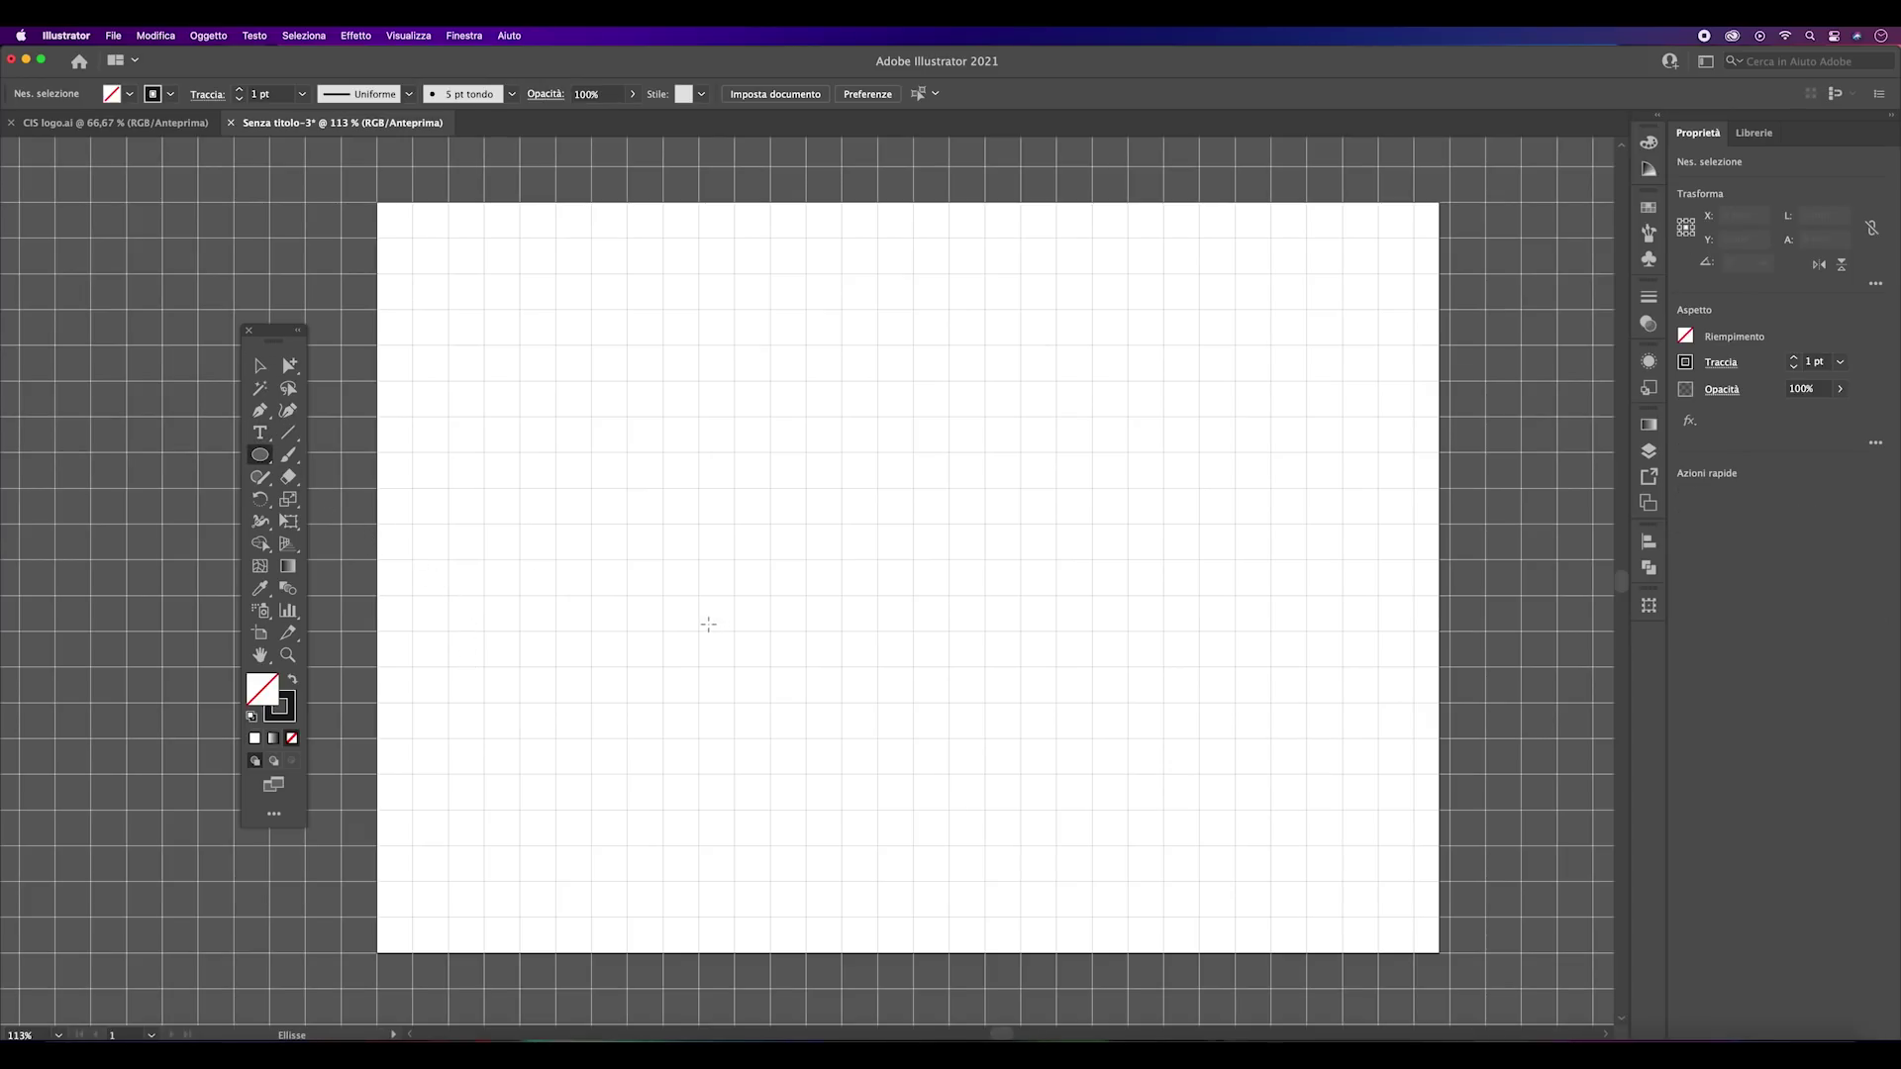
- Draw a 20 mm circle and duplicate it rightward into seven touching circles
drag(593, 592, 656, 536)
drag(655, 536, 658, 535)
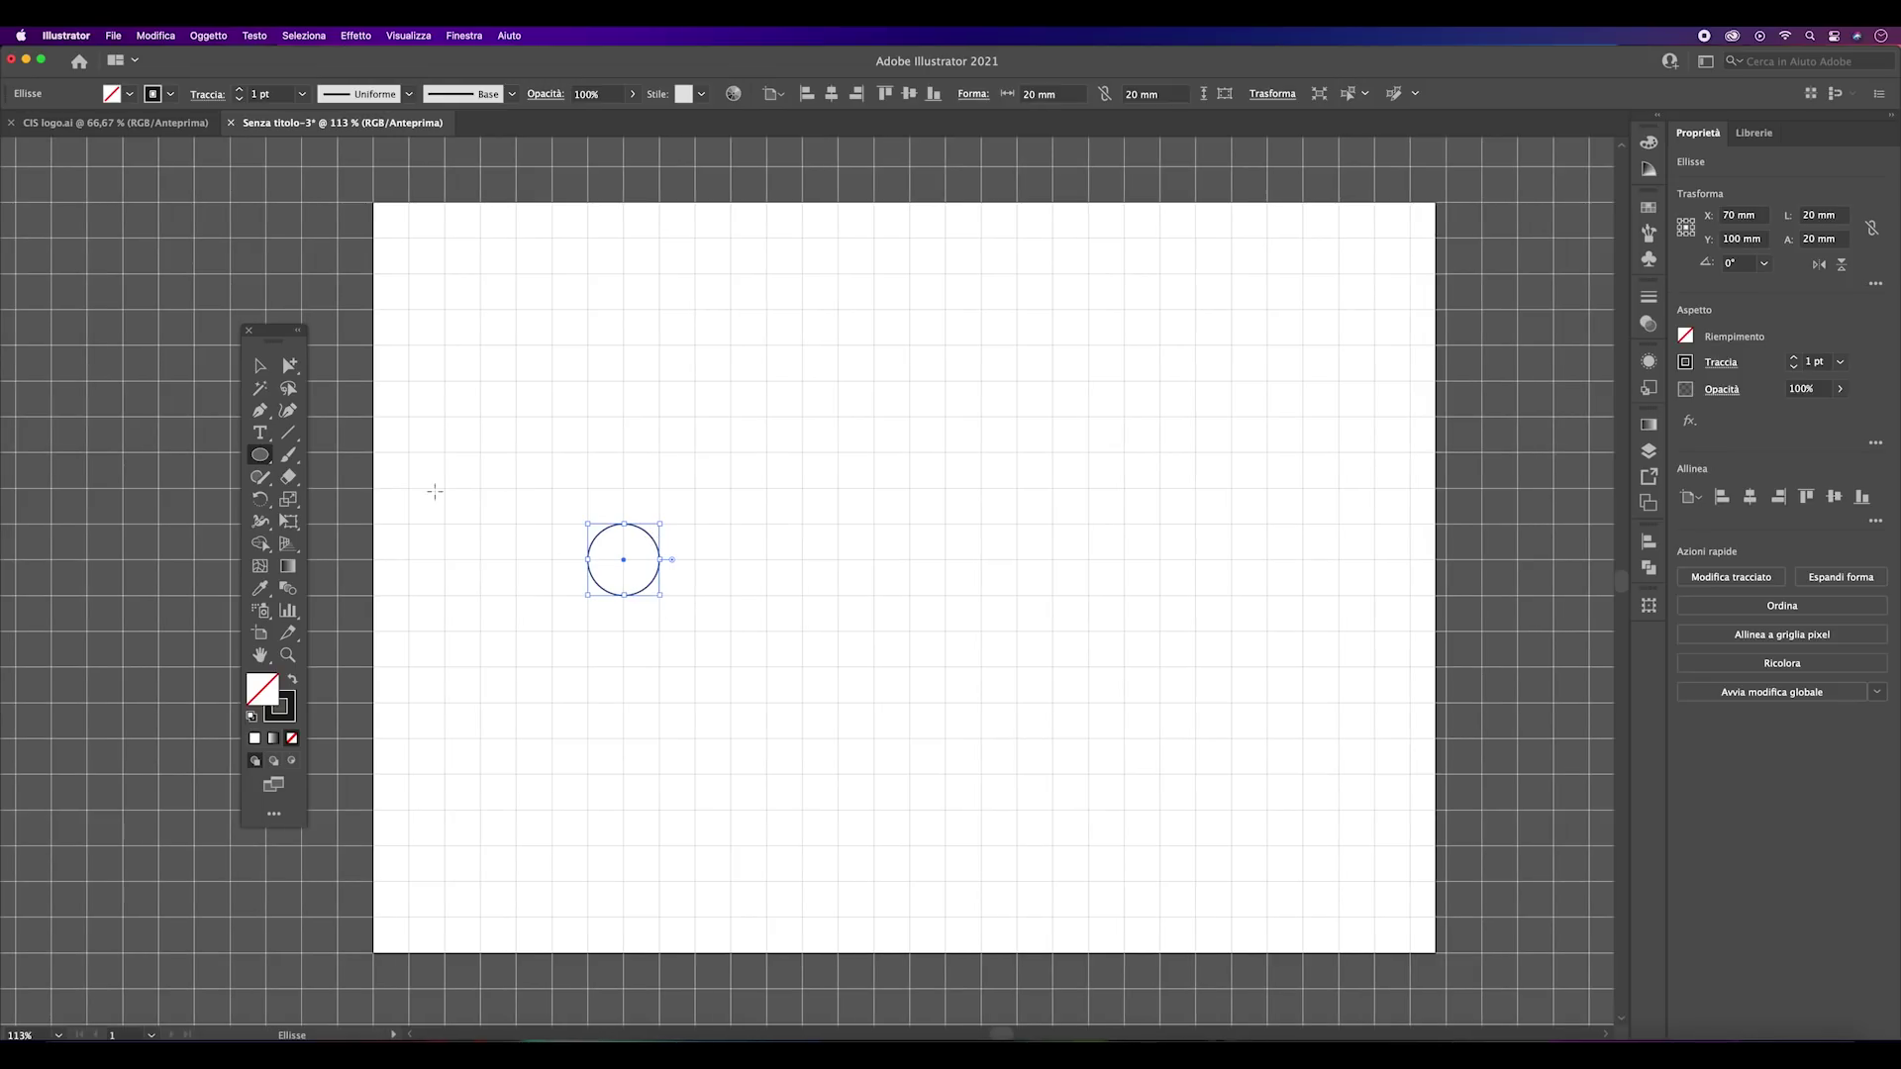
click(259, 365)
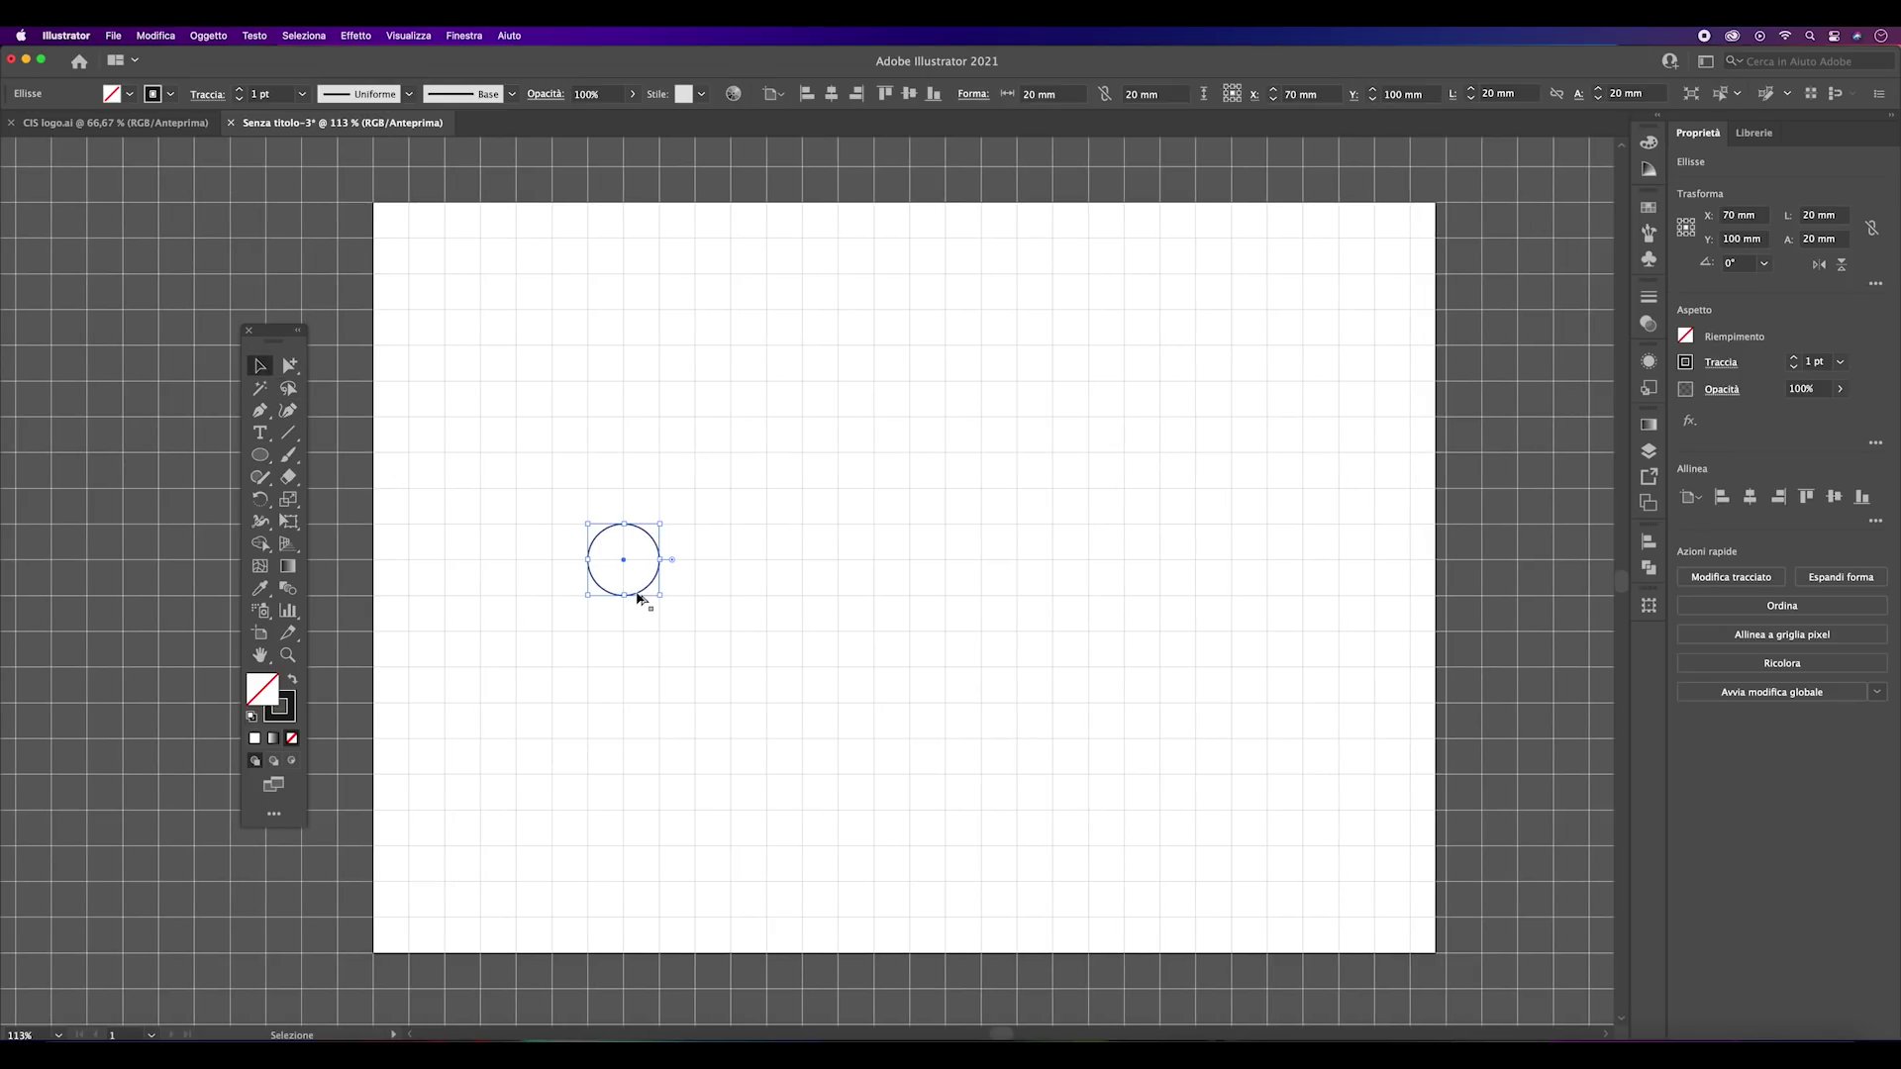
alt+drag(638, 598, 696, 598)
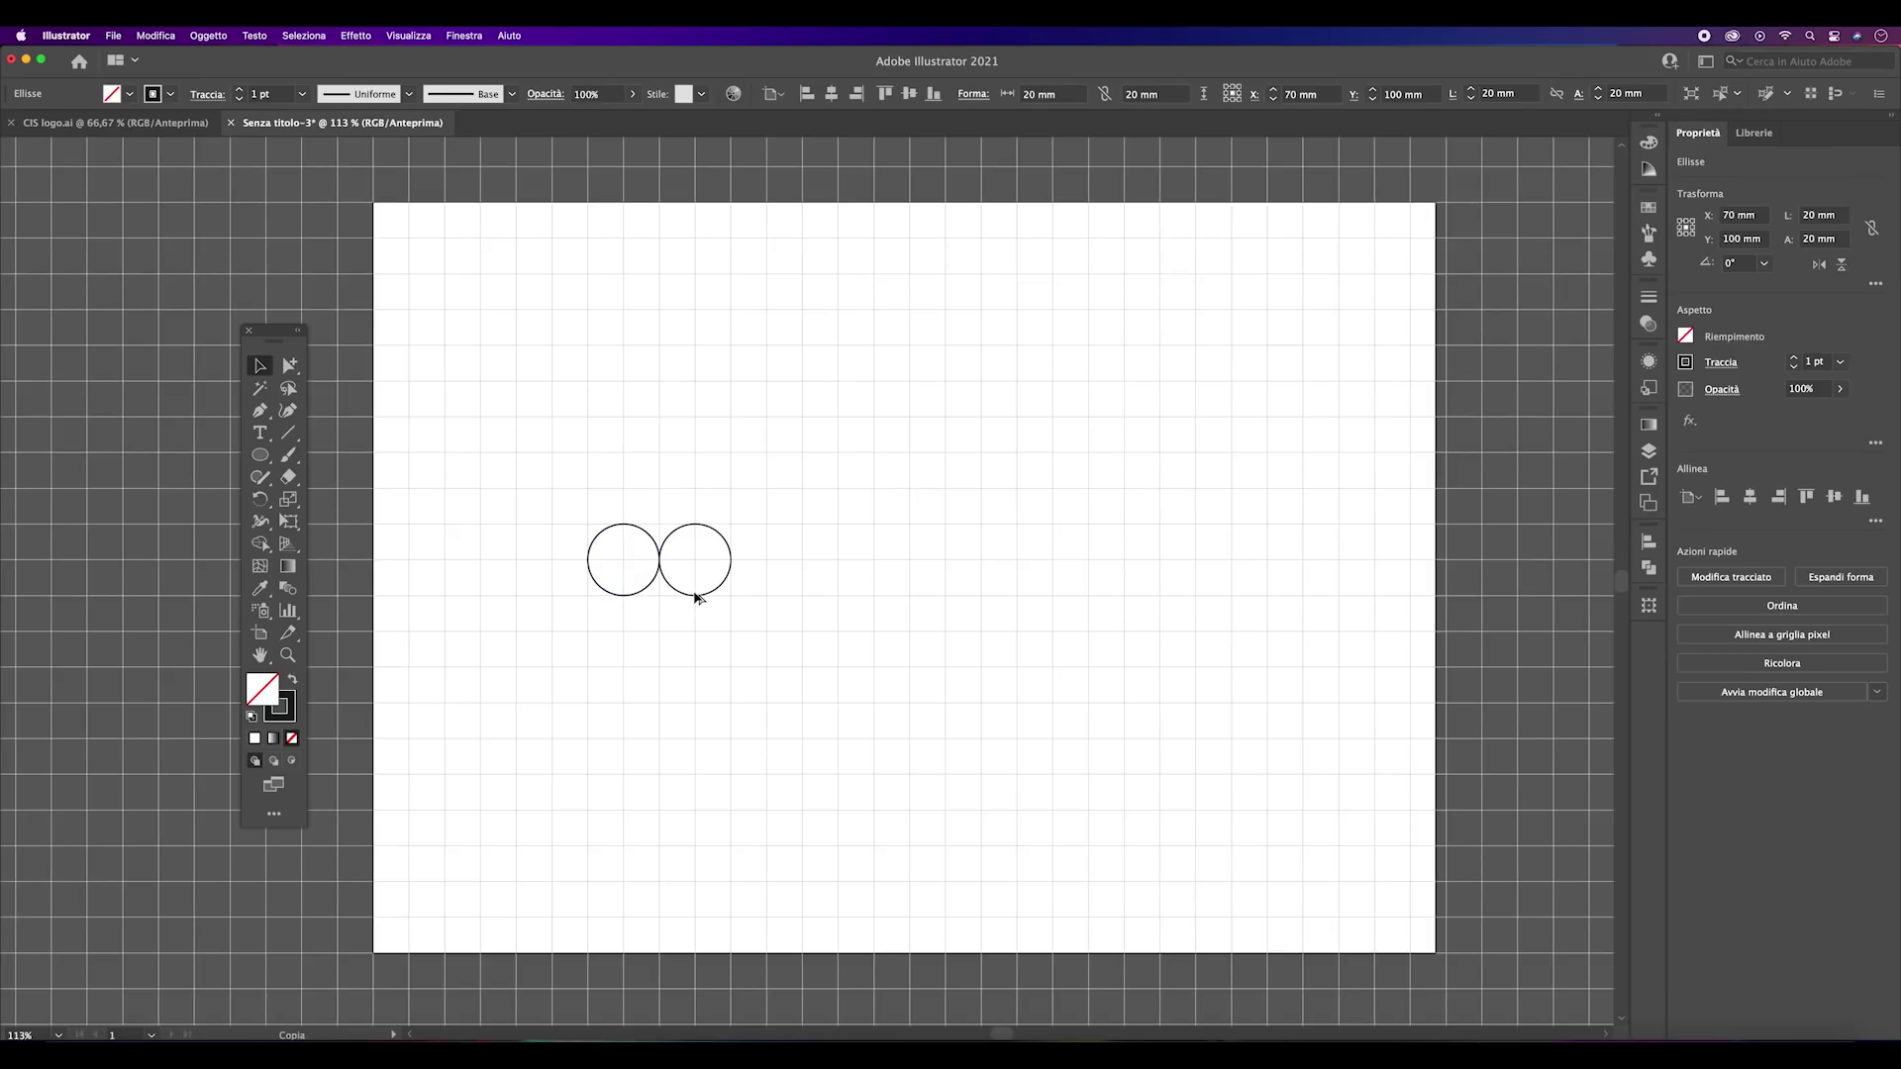
key(ctrl)
key(ctrl+d)
key(ctrl+d)
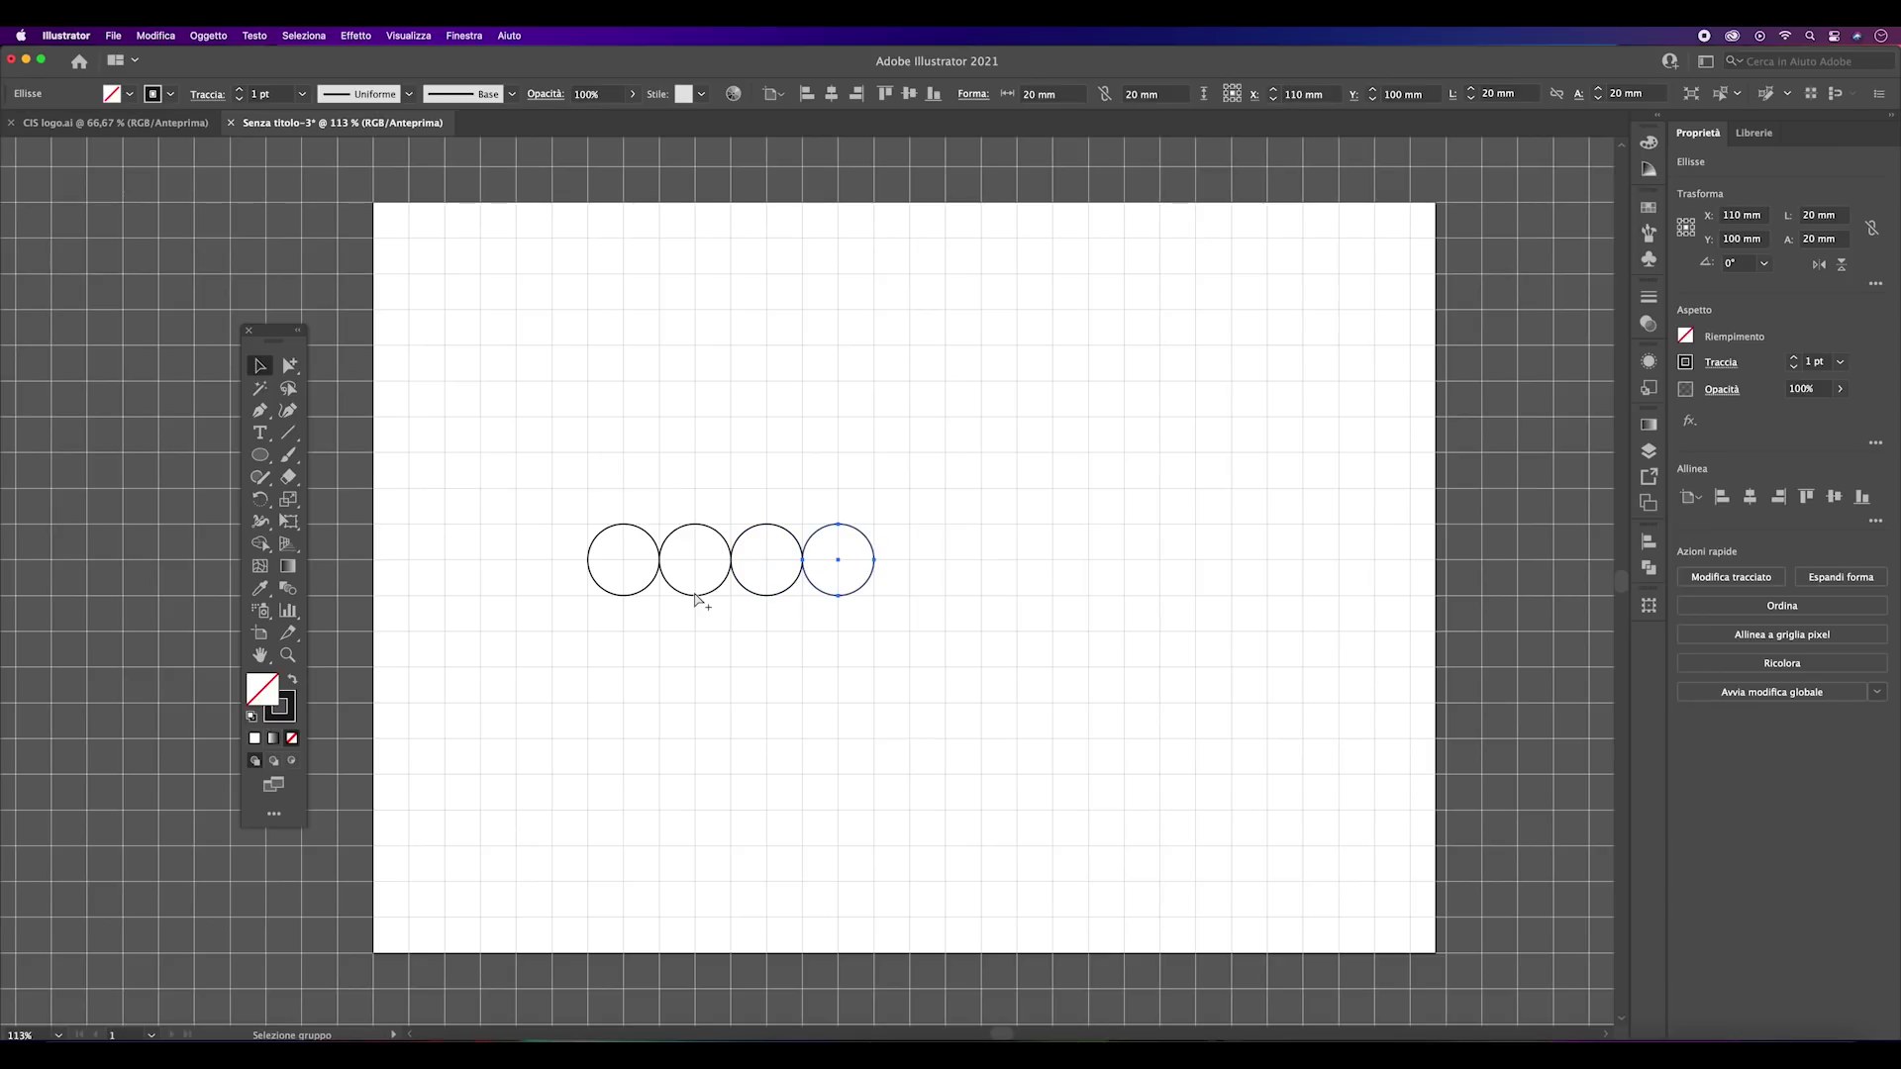
key(ctrl+d)
key(ctrl+d)
key(ctrl+d)
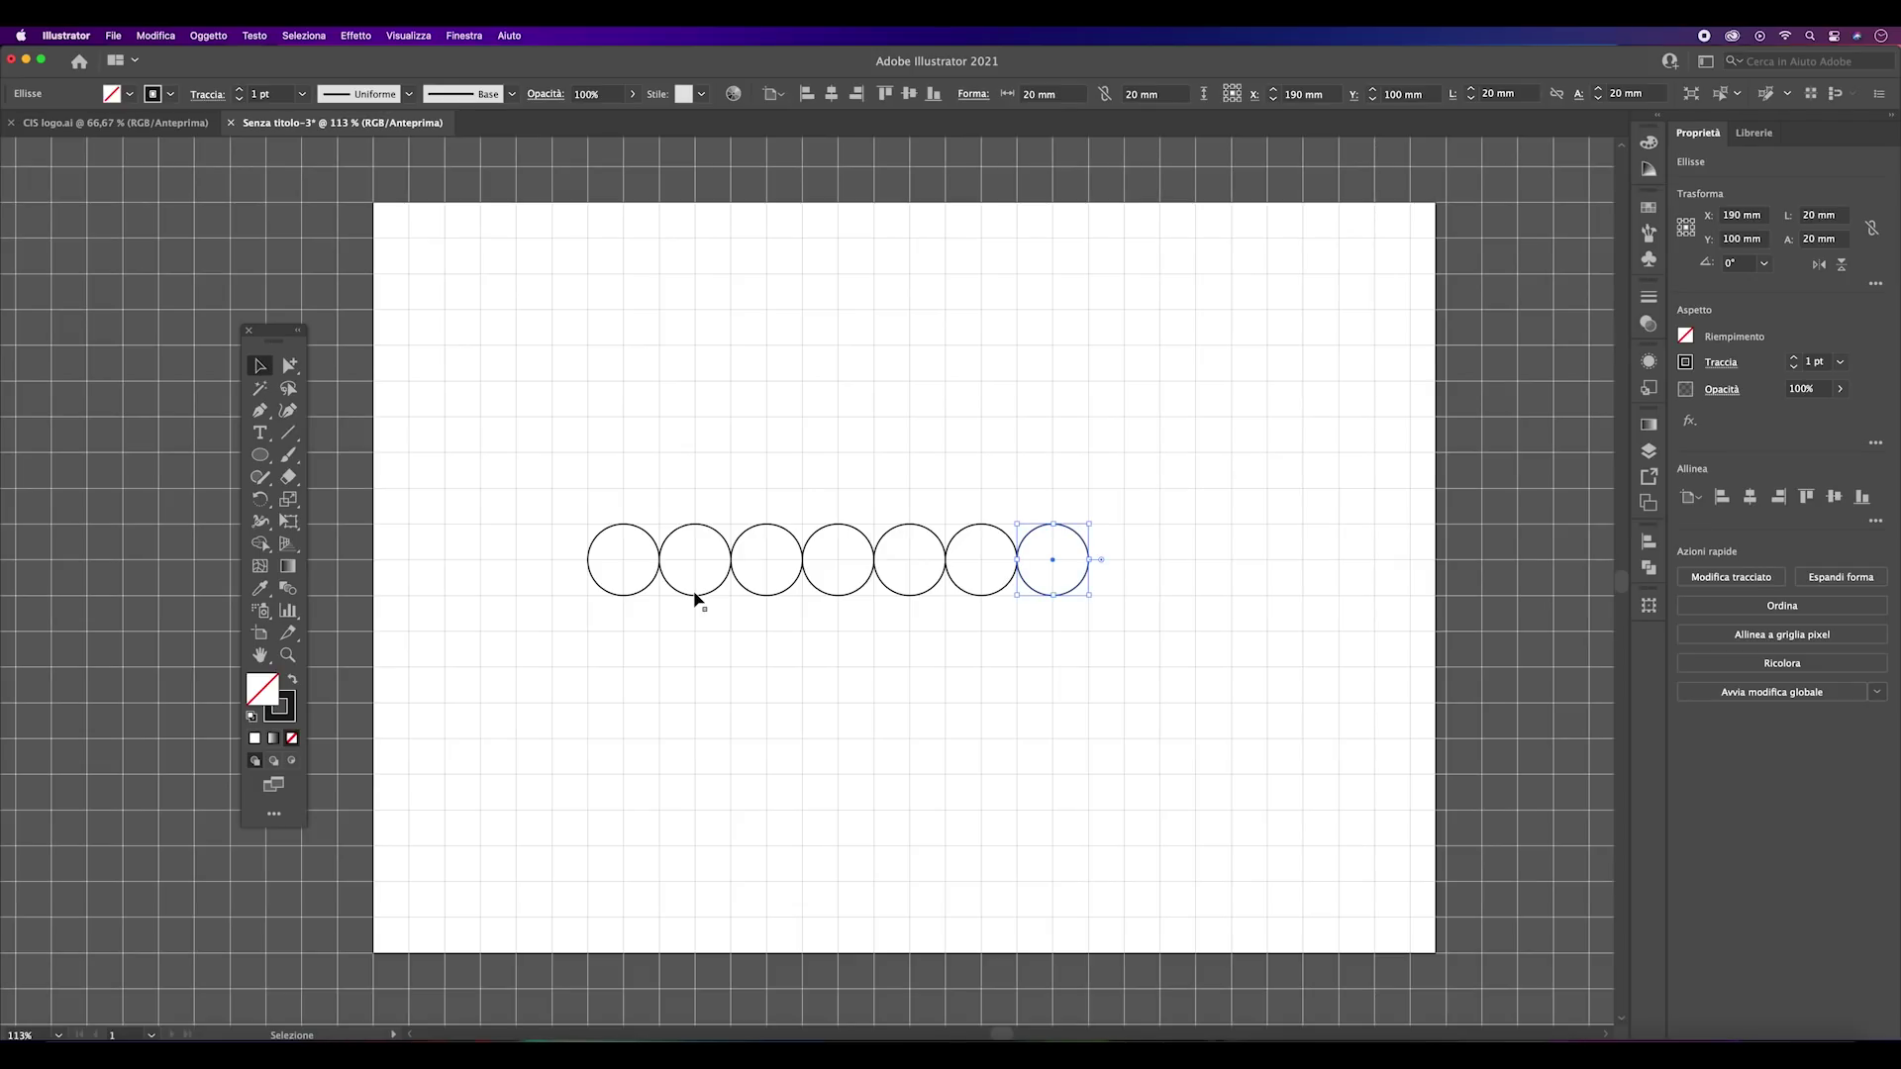
click(559, 574)
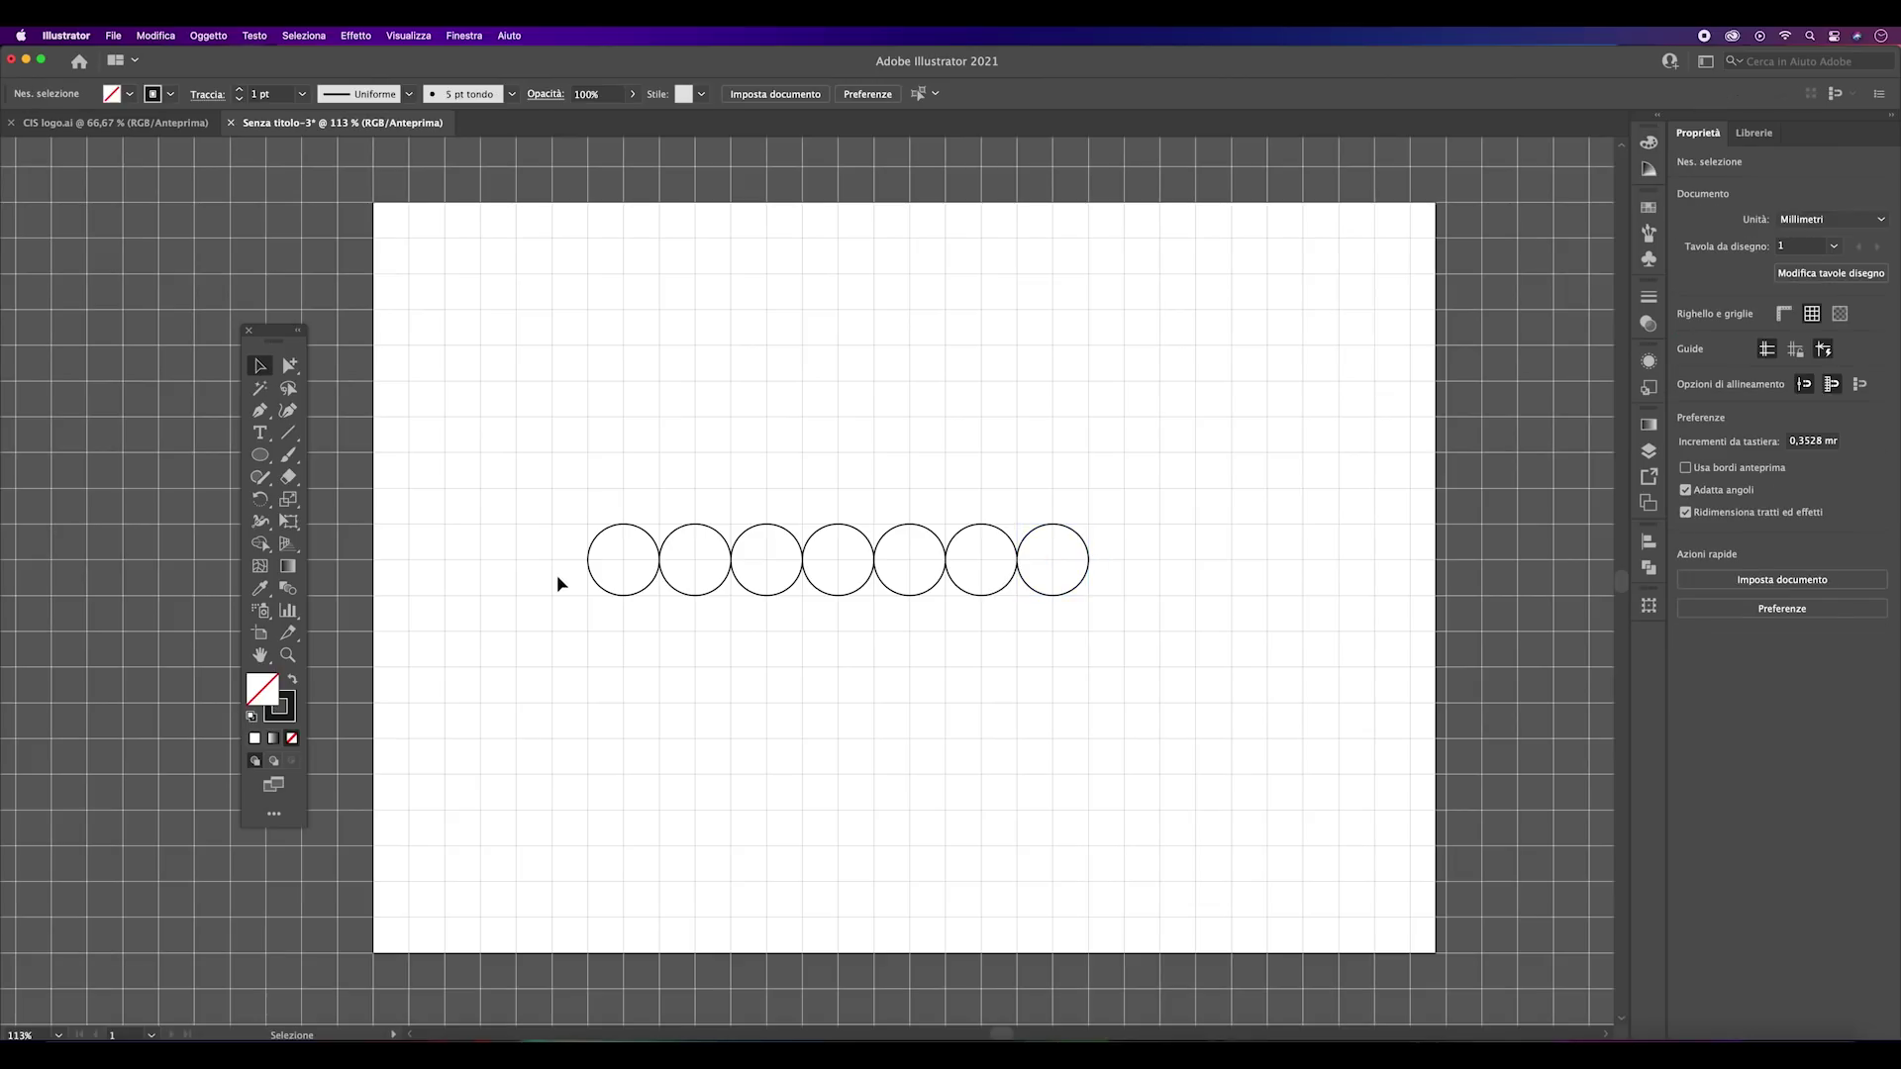
- Nudge the seven-circle row two grid steps right and one step down
mouse_move(559, 574)
mouse_down()
mouse_move(1129, 624)
mouse_move(1131, 600)
mouse_up()
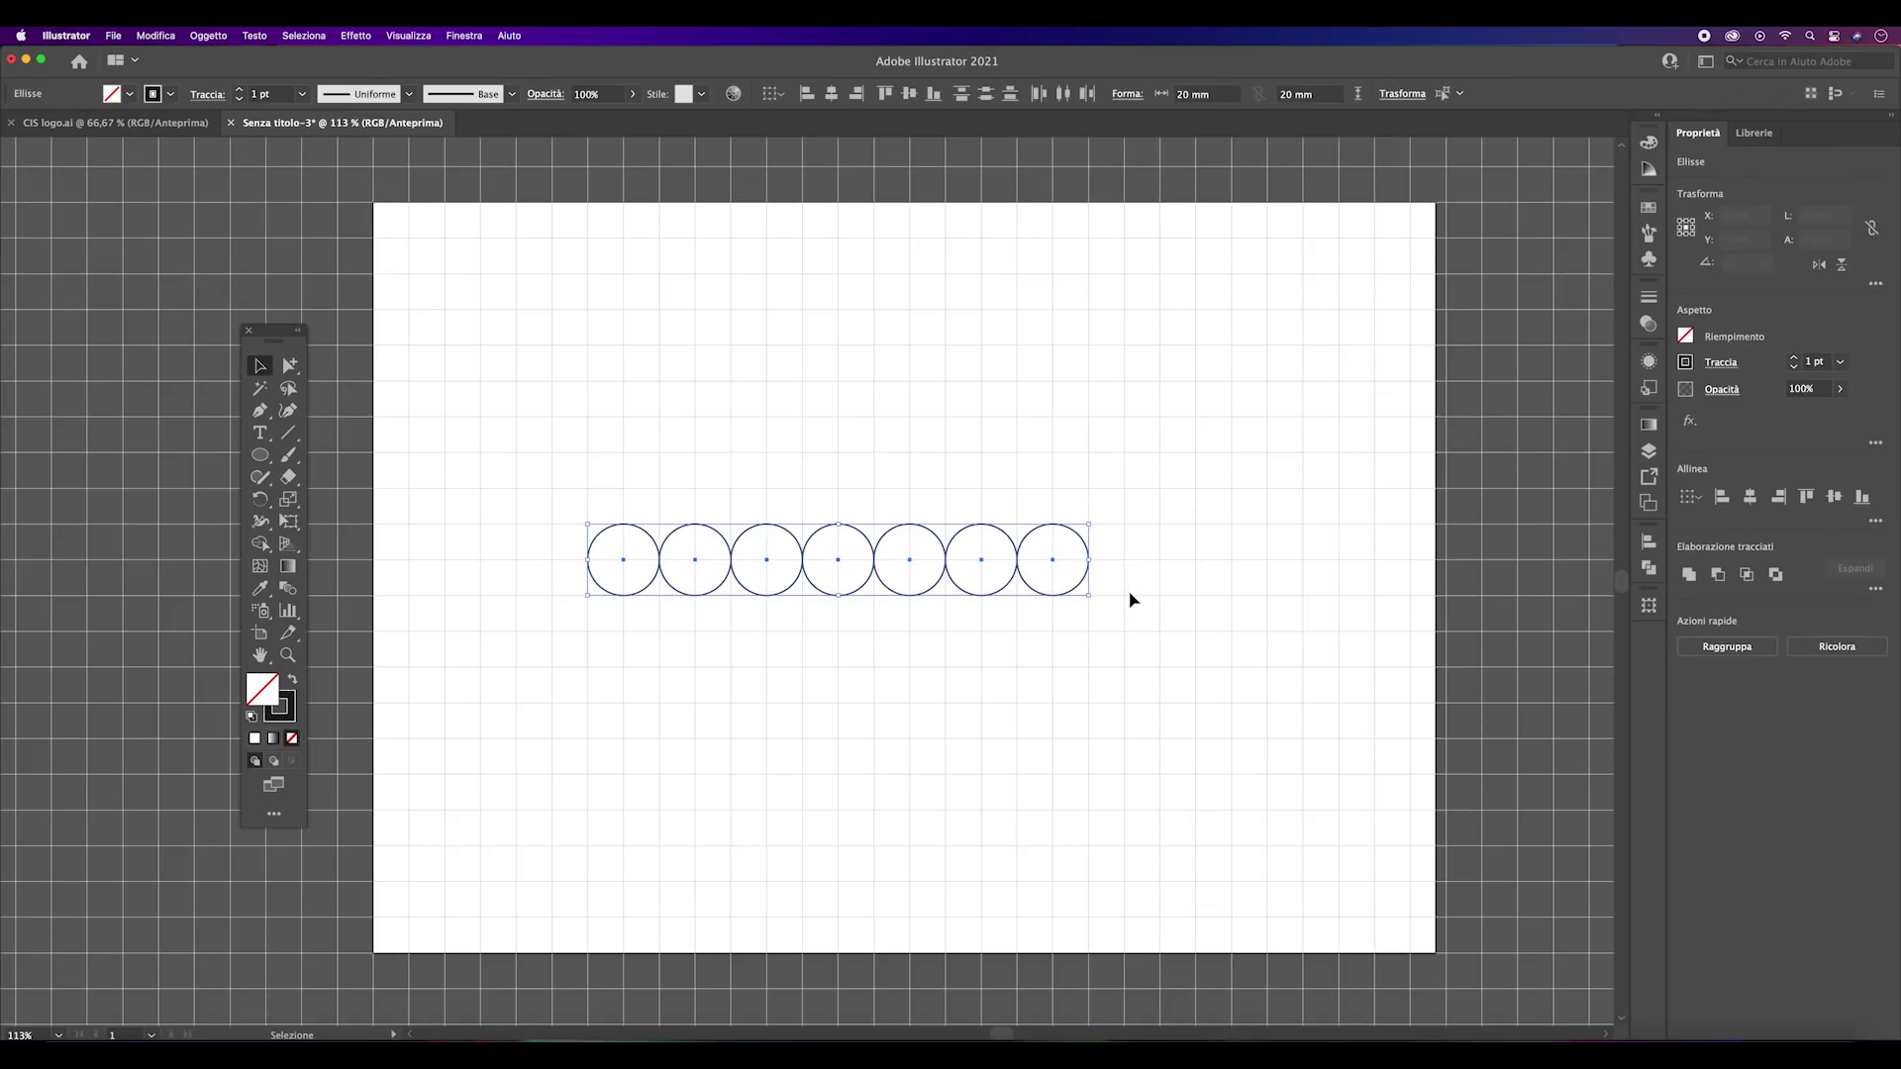
key(shift+Right)
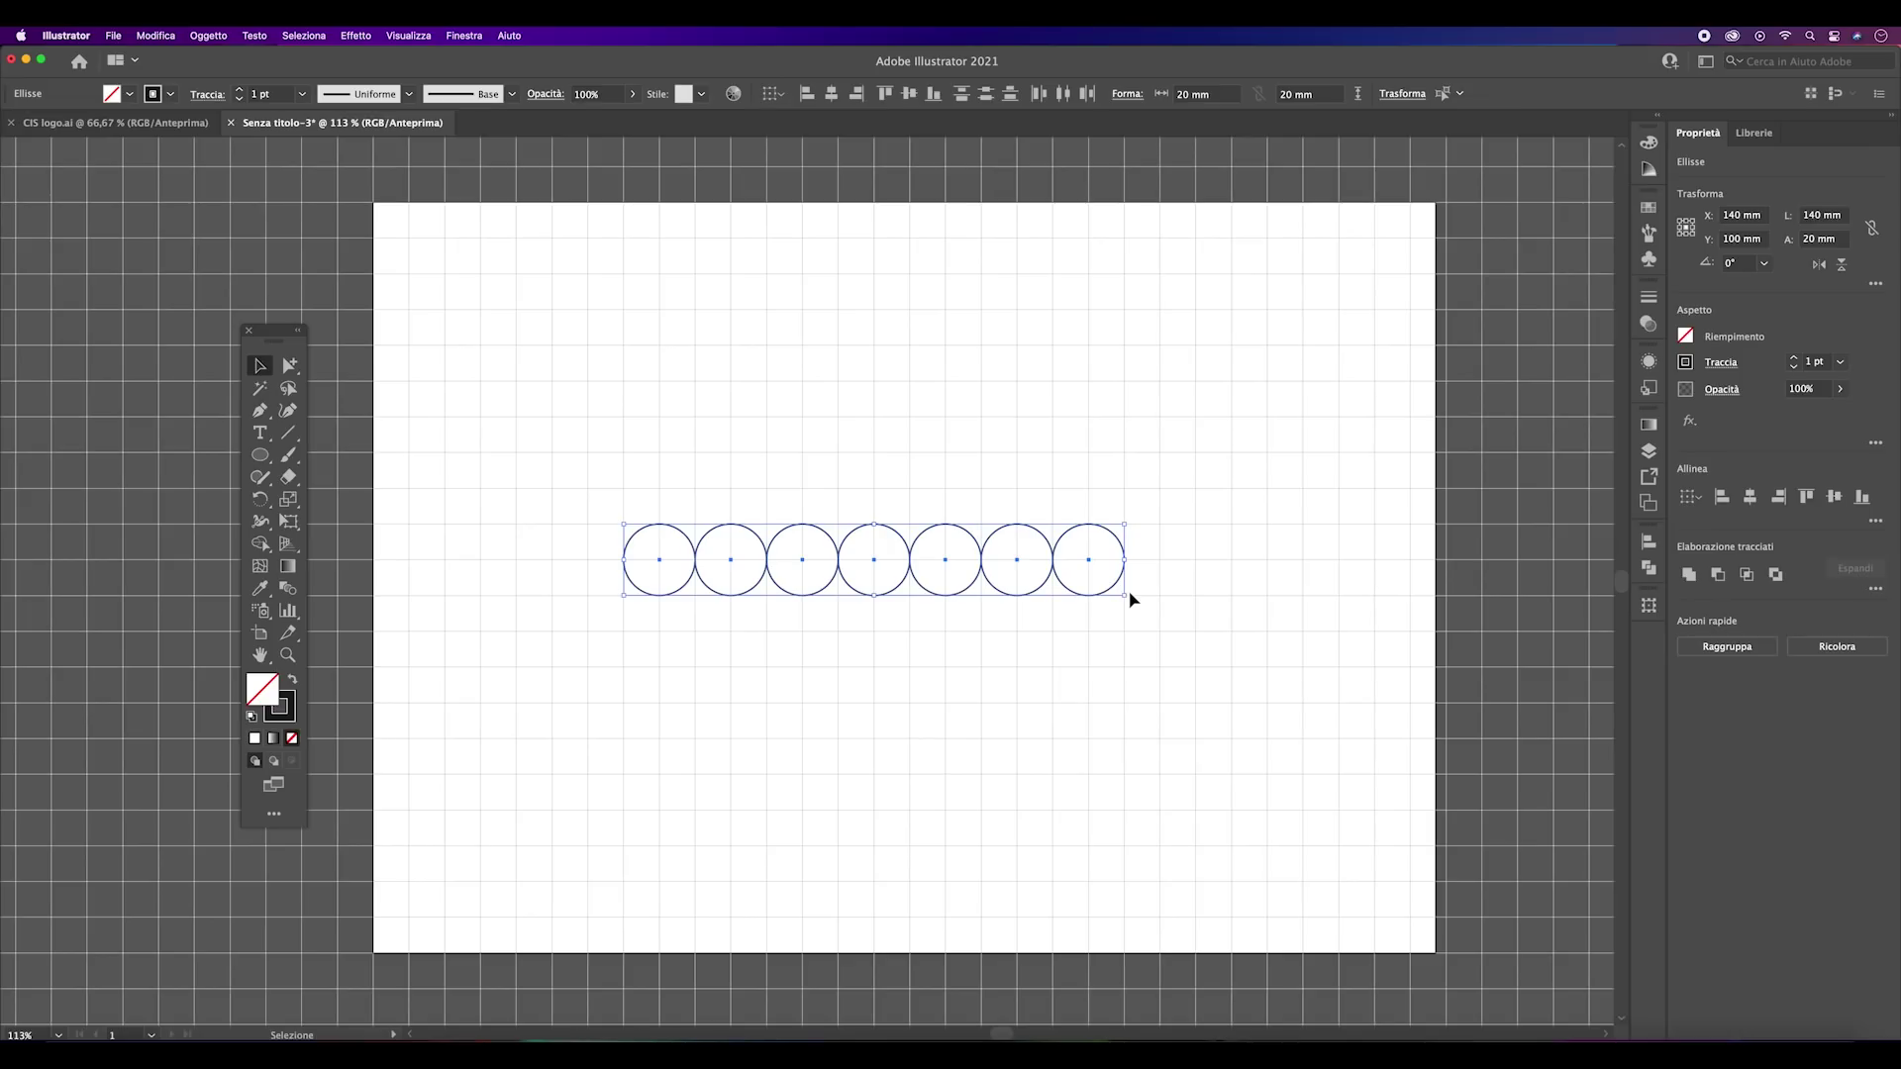
key(shift+Right)
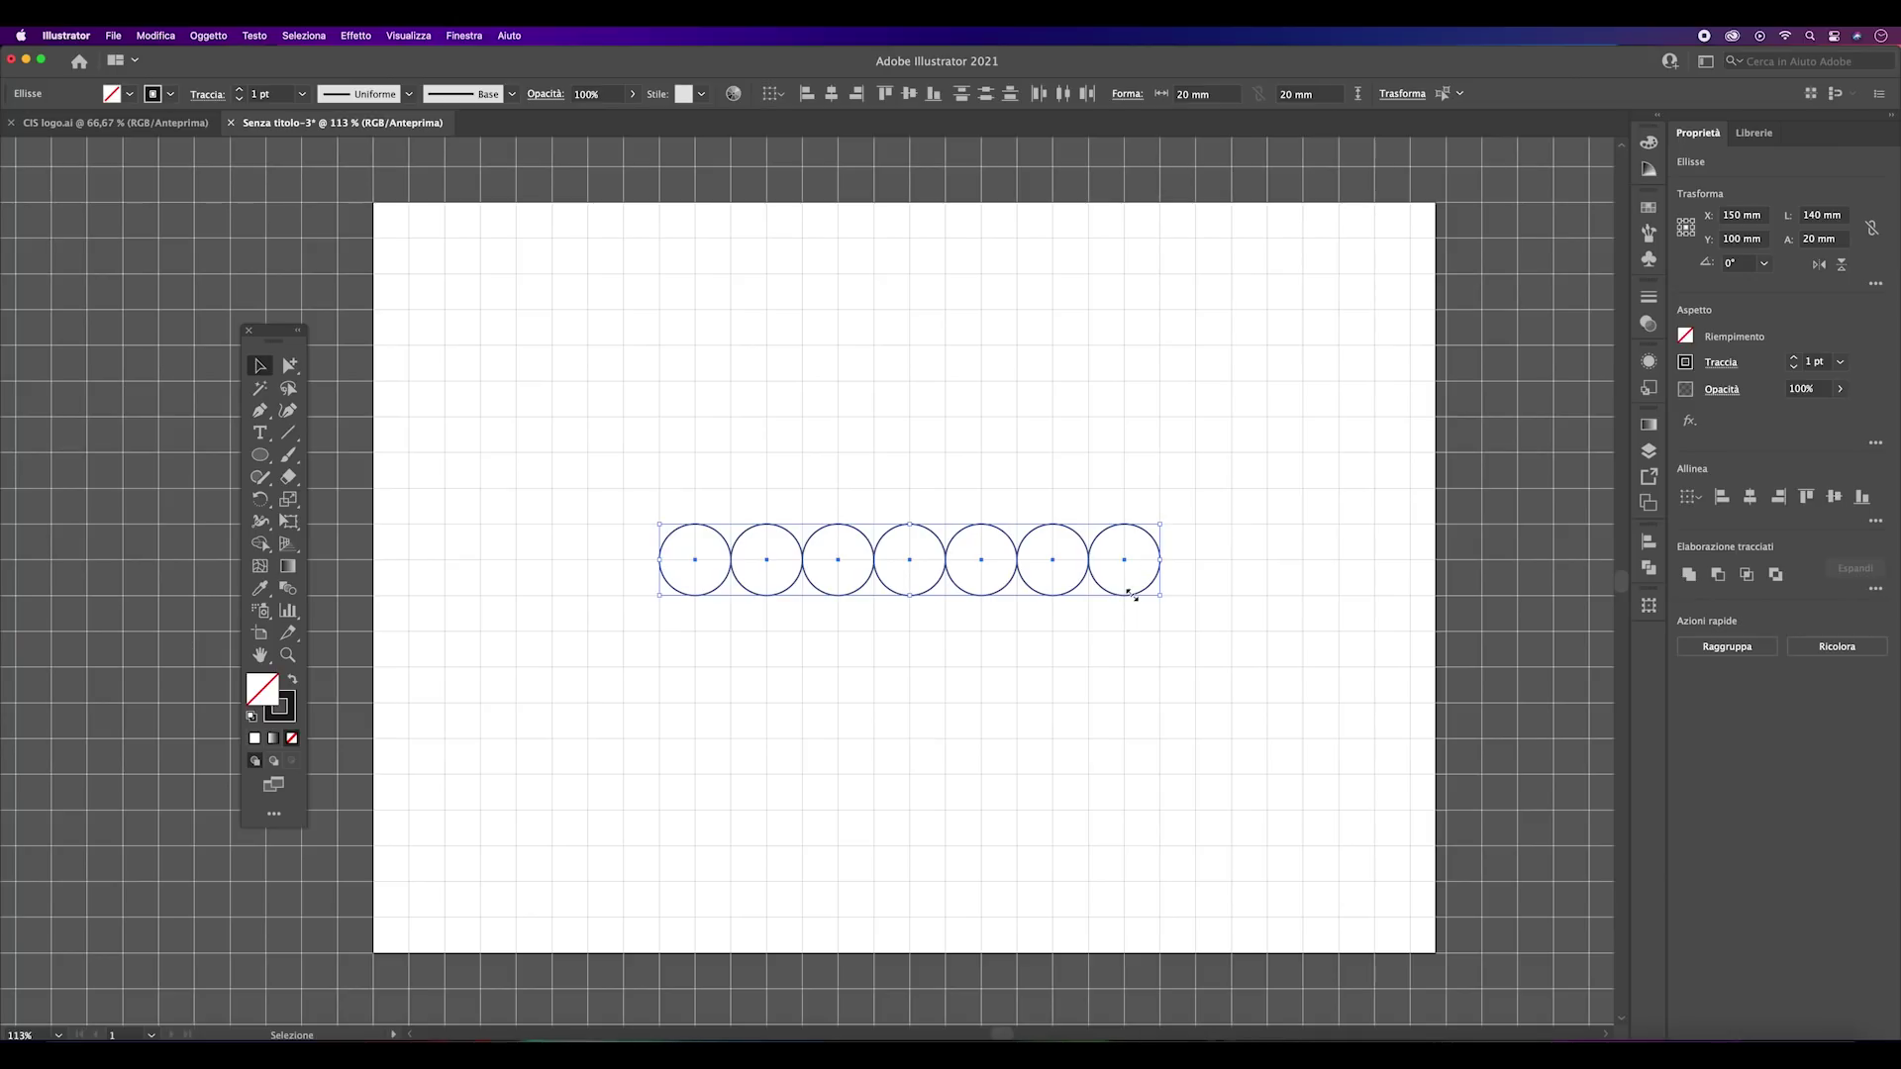
key(shift+Down)
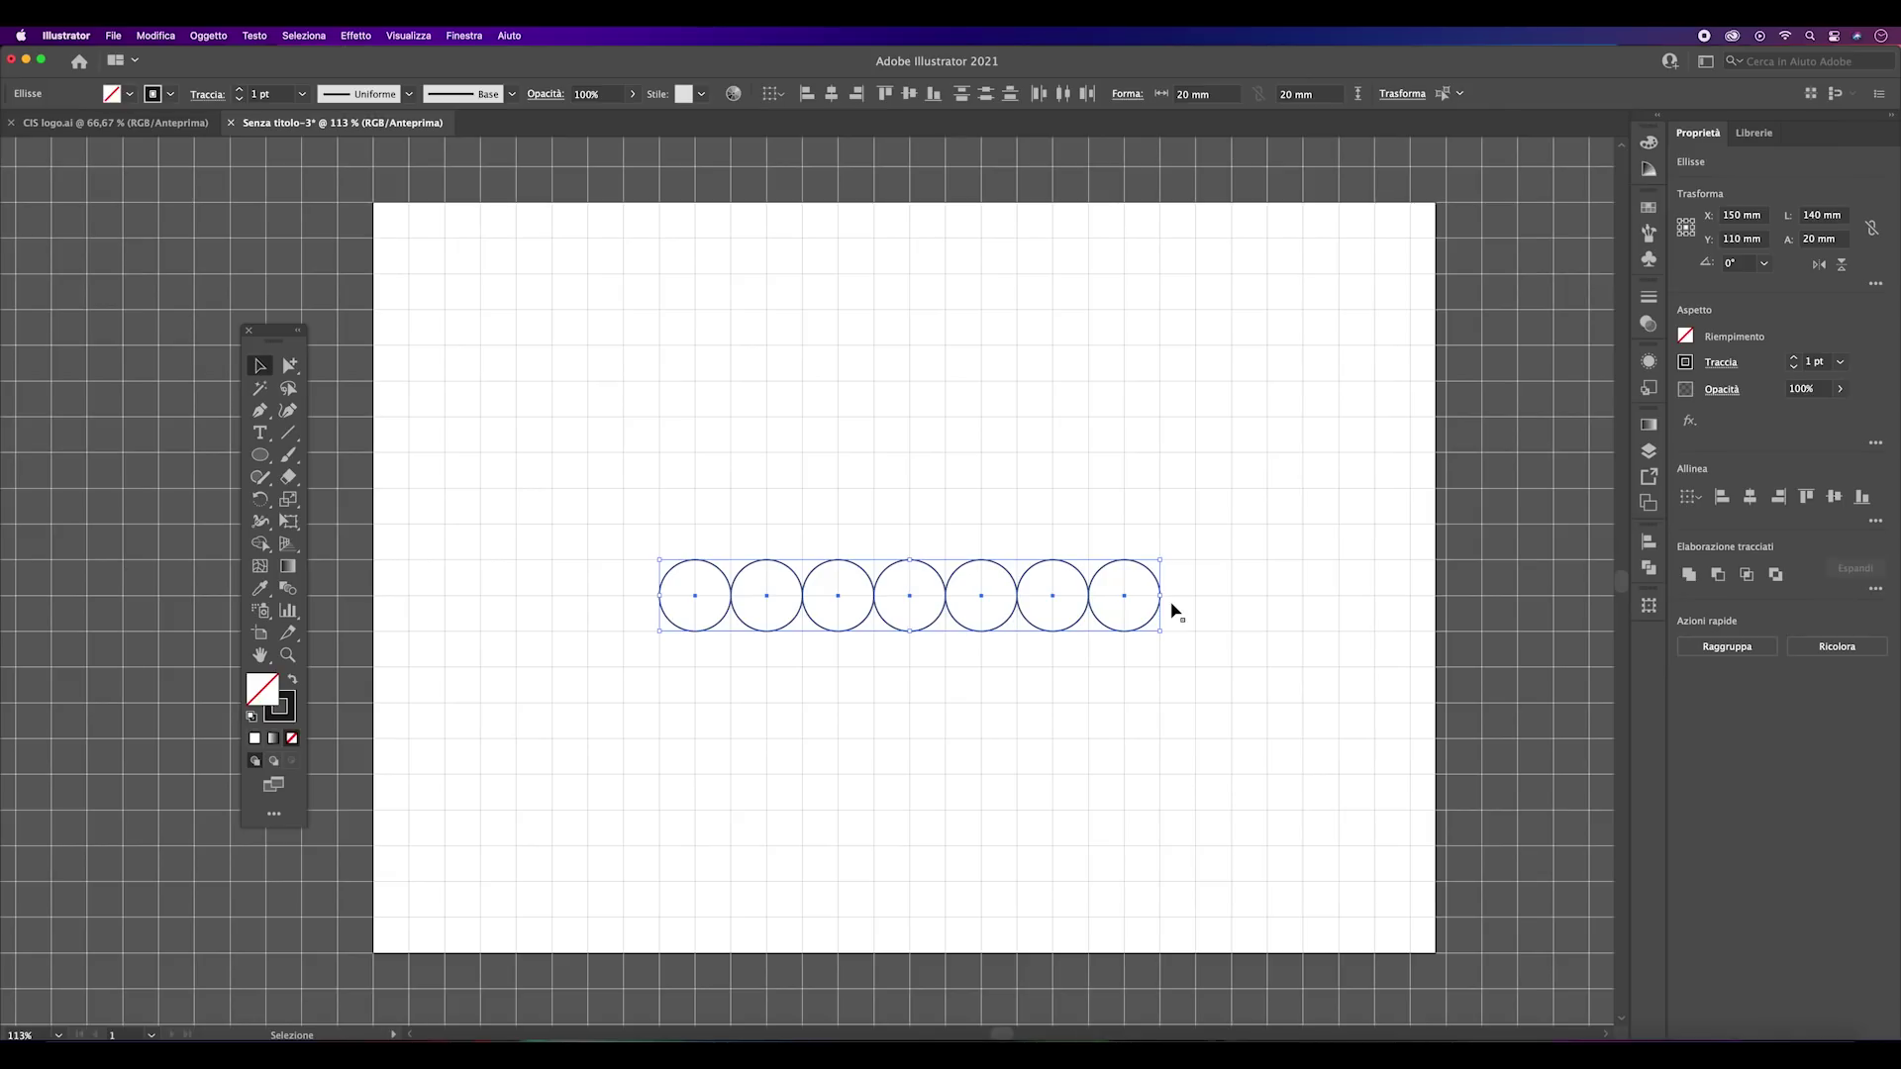
click(1172, 611)
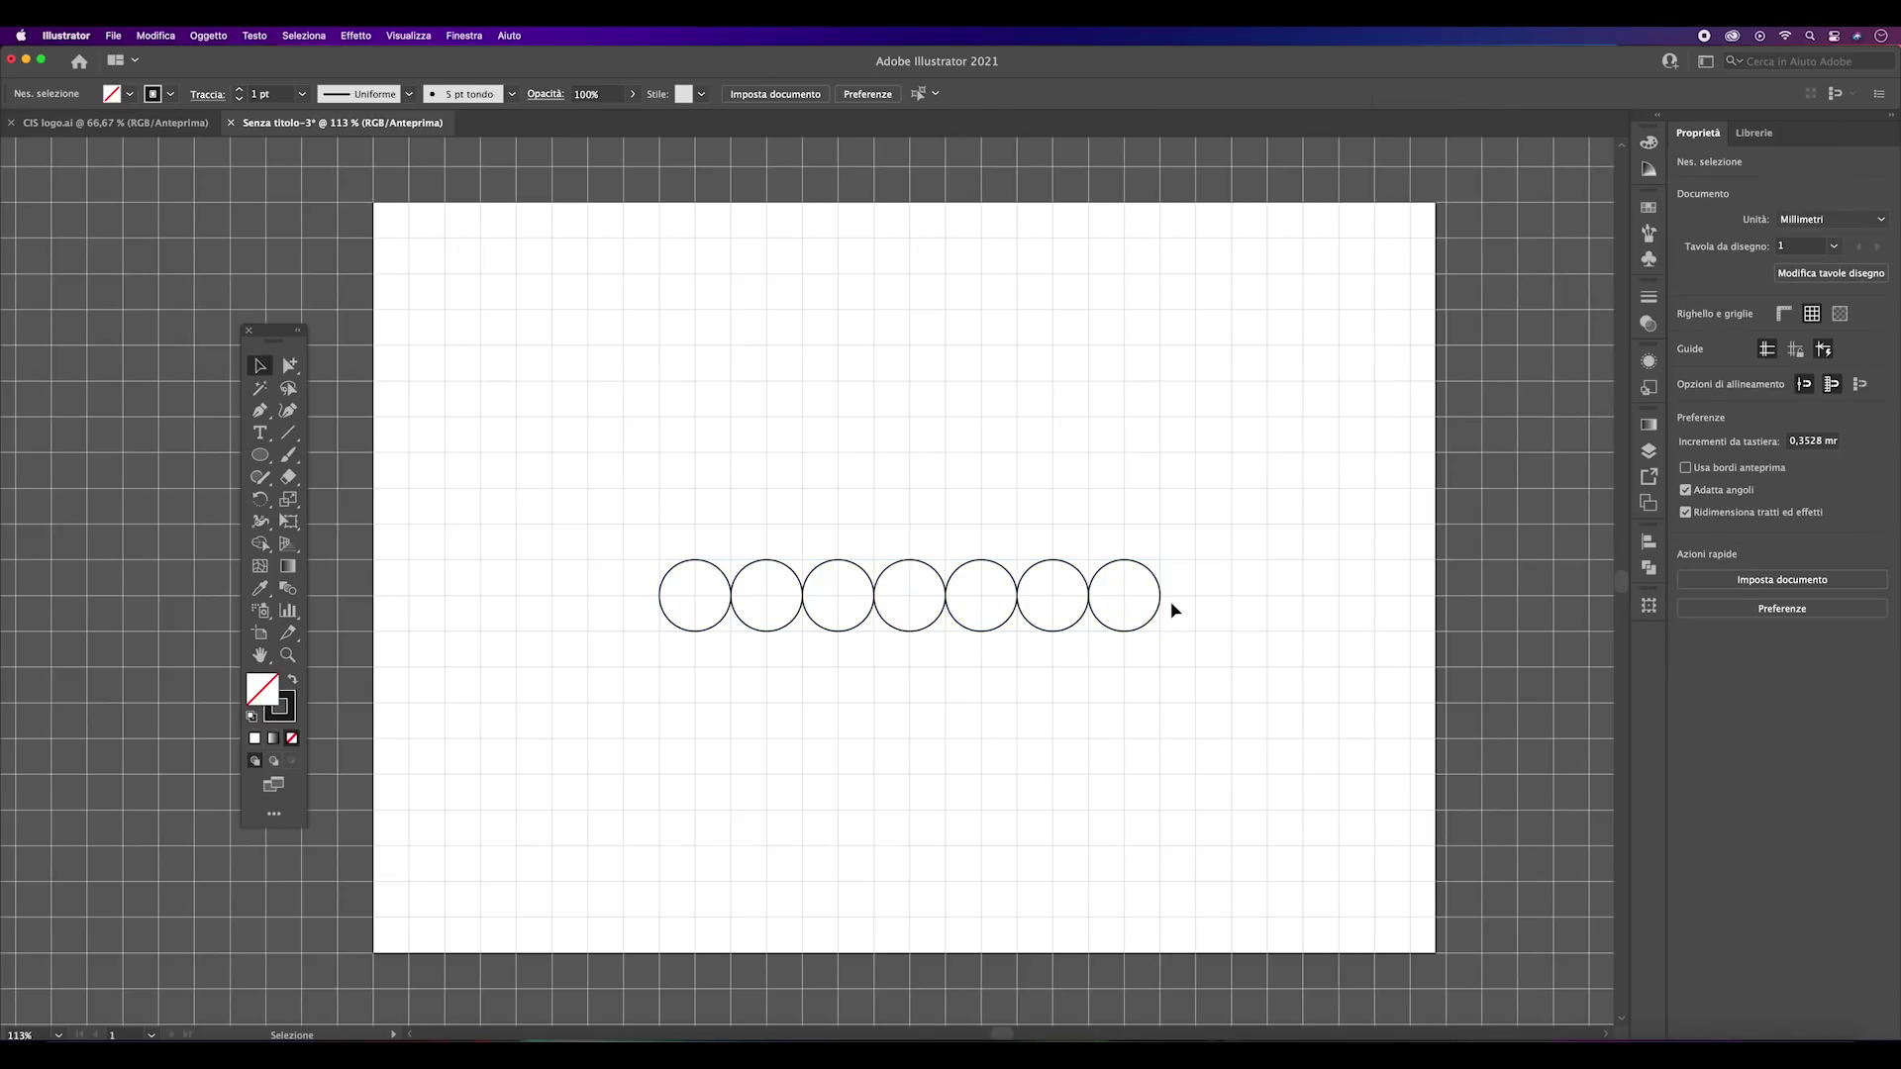
- Copy the second circle diagonally above the row and repeat it rightward
click(793, 574)
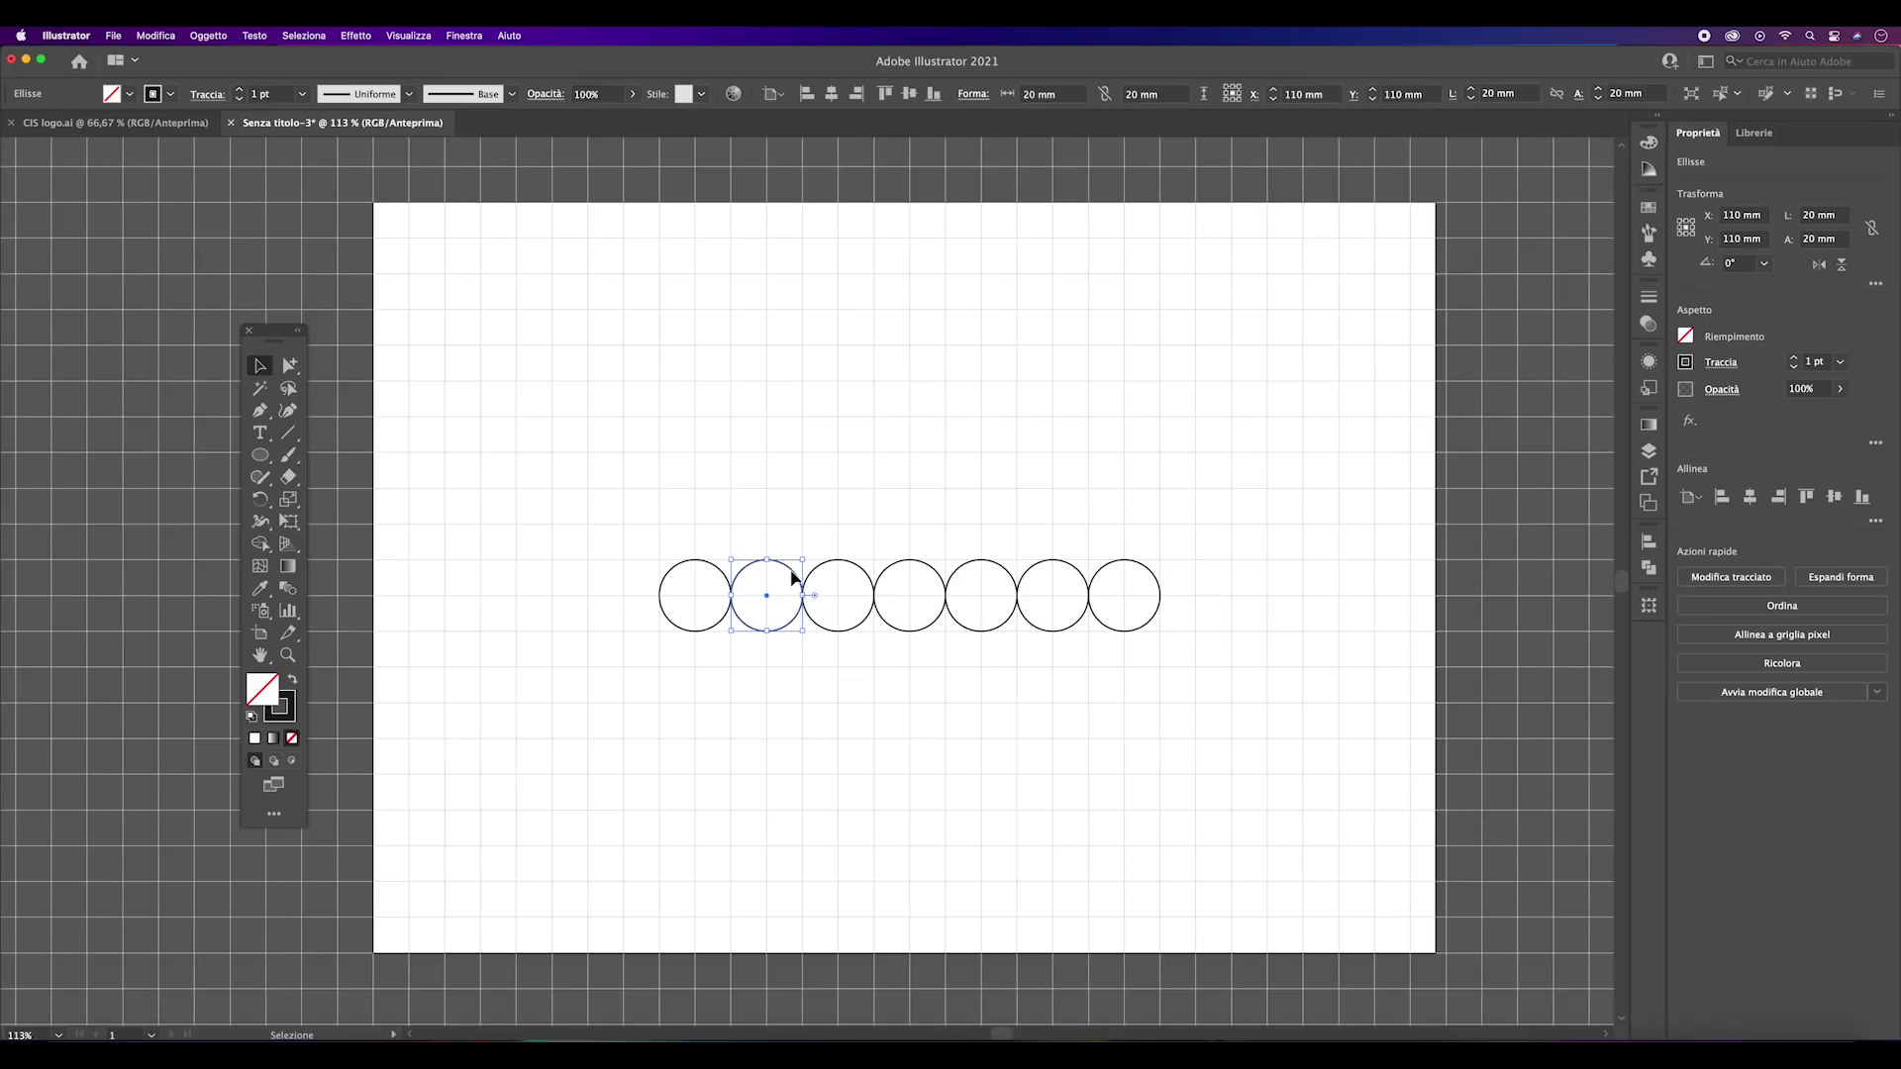
mouse_move(793, 574)
mouse_down()
mouse_move(797, 509)
mouse_move(868, 509)
mouse_up()
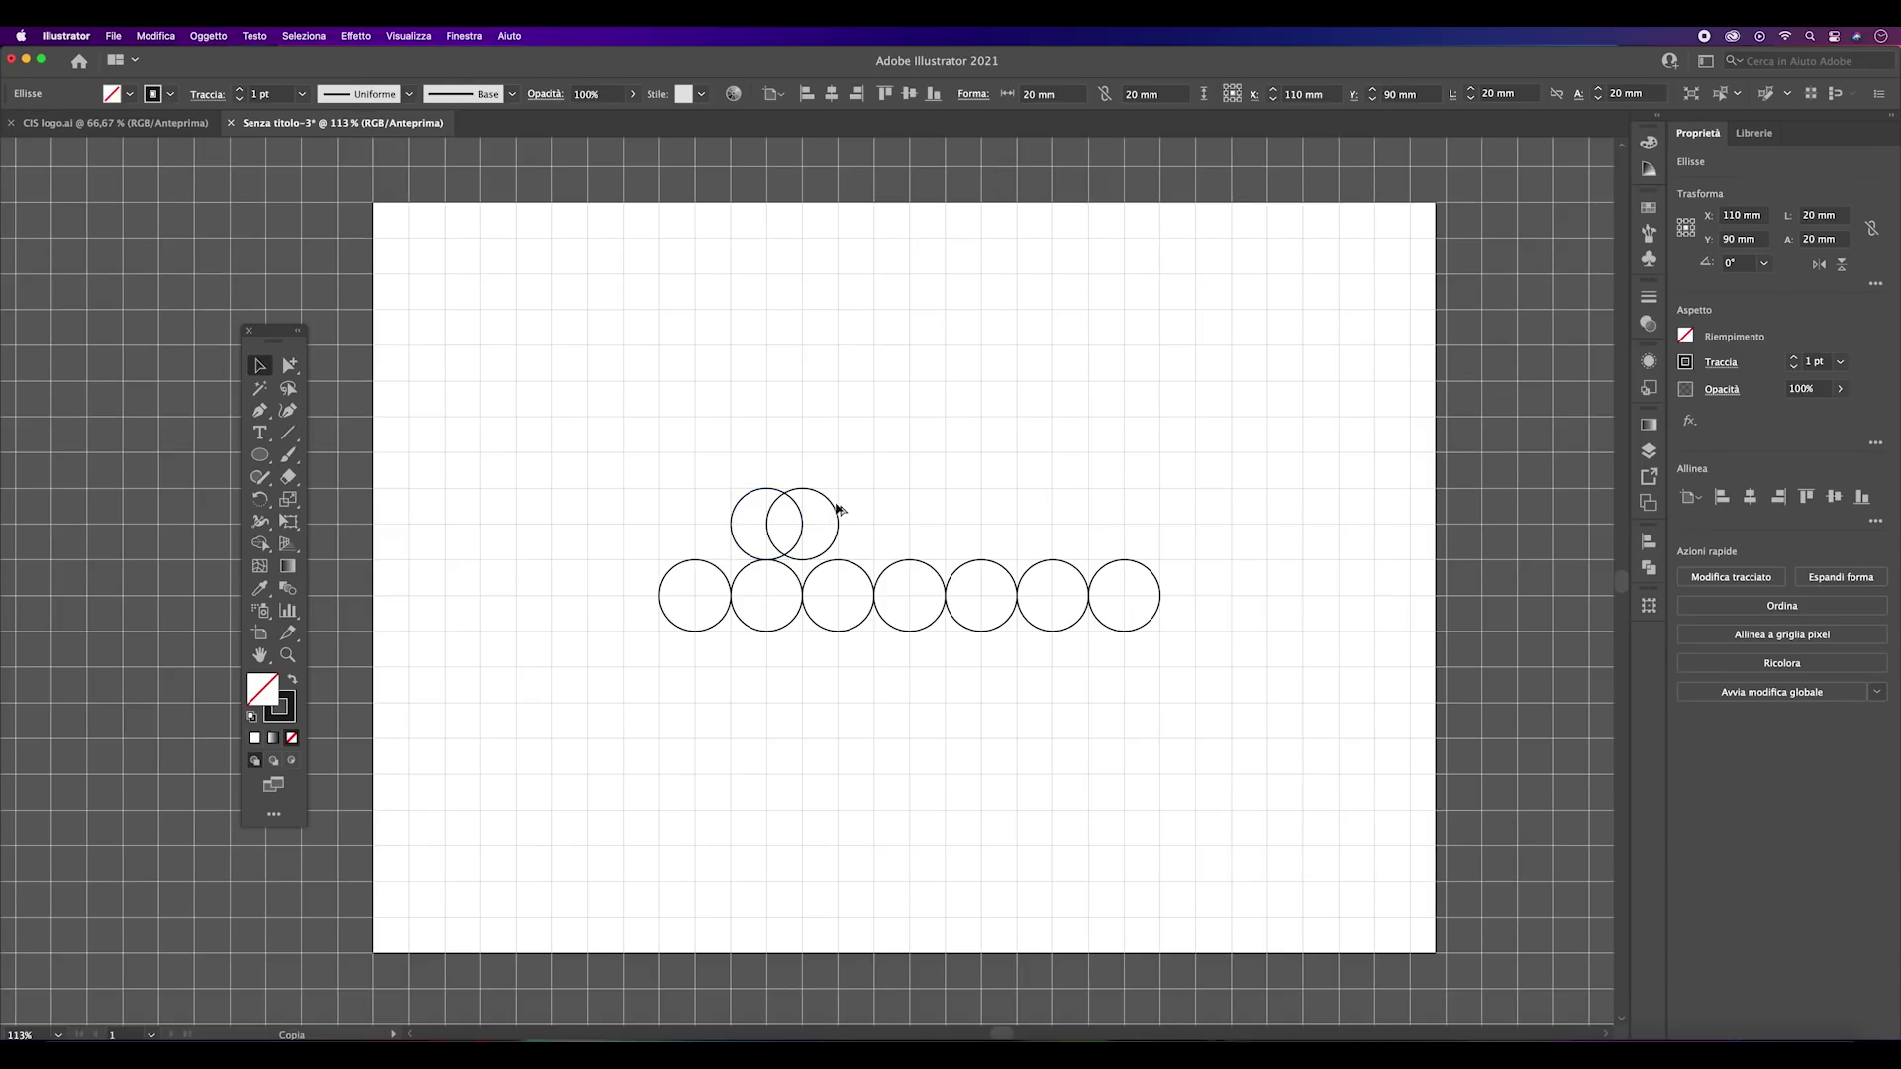
key(super+d)
key(super+d)
key(super+d)
key(super+d)
- Copy a circle below the main row and repeat it along a new bottom row
click(793, 624)
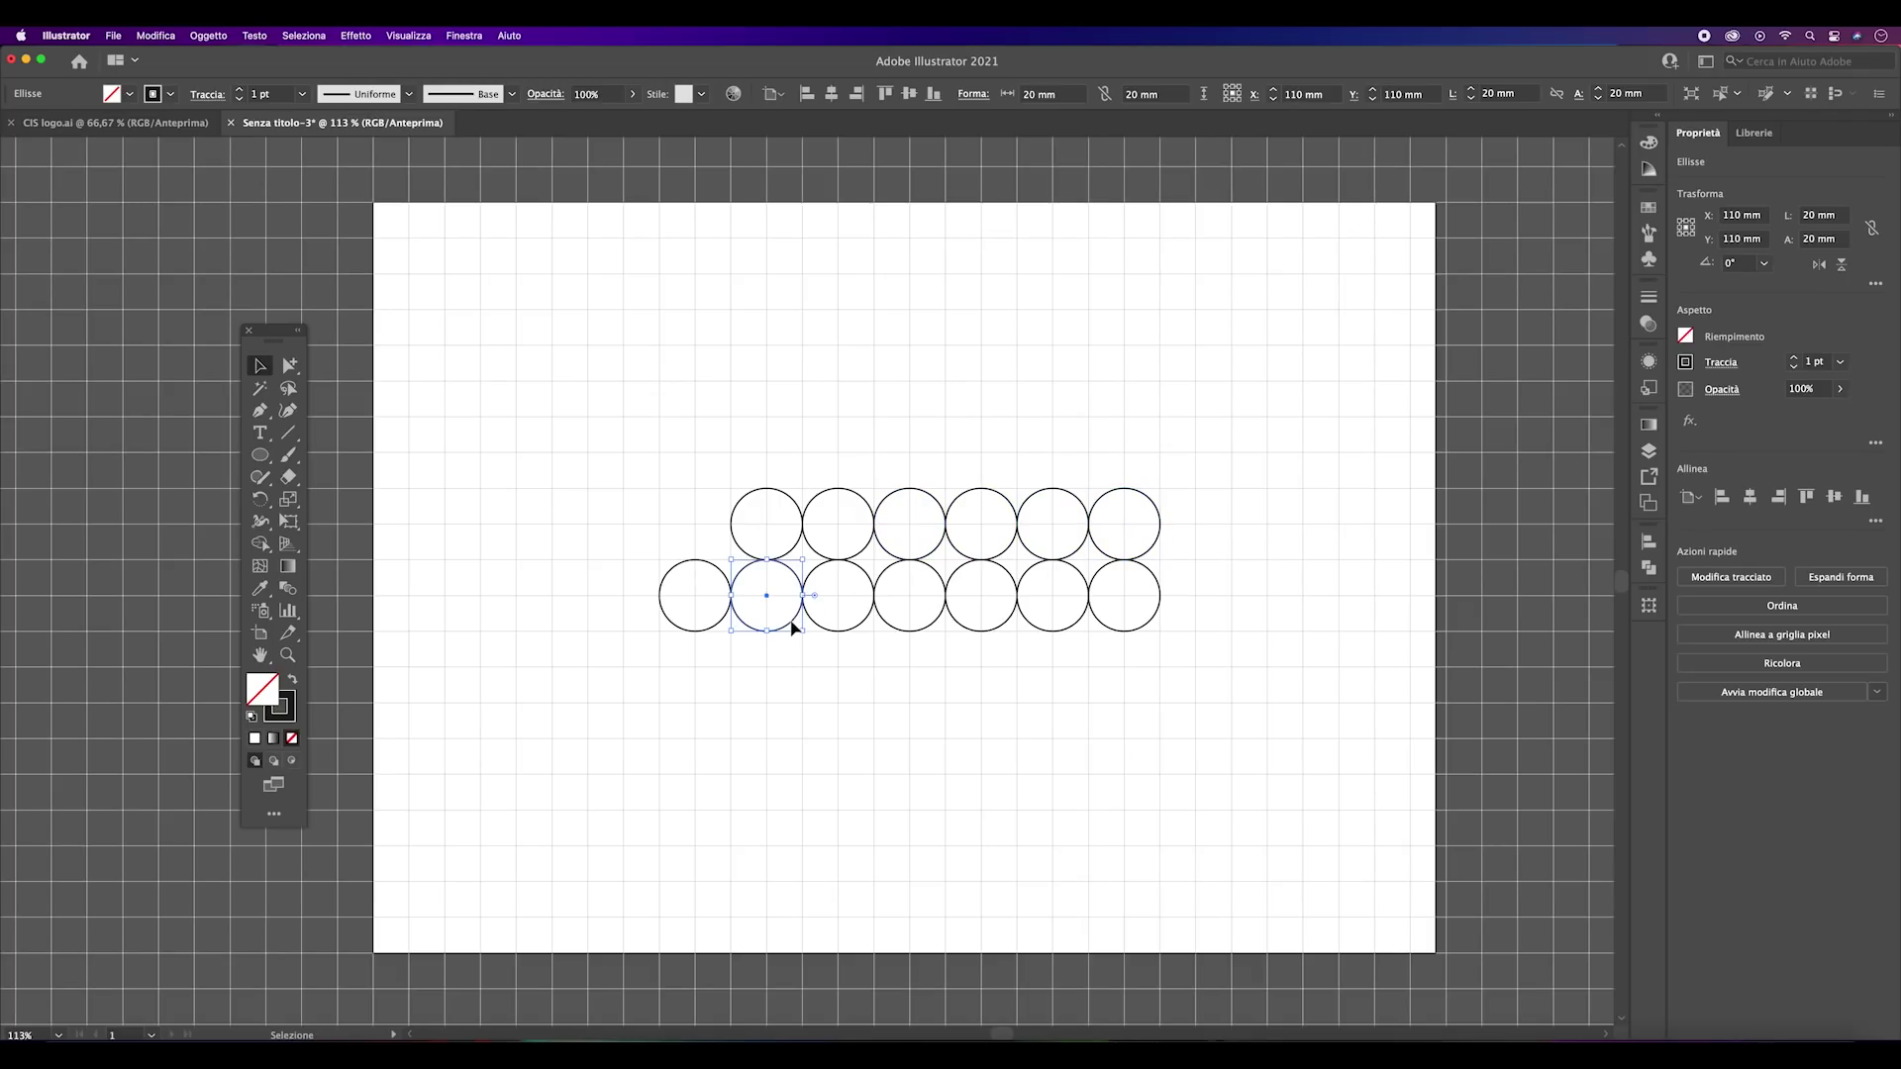
drag(793, 623, 790, 687)
drag(793, 689, 861, 690)
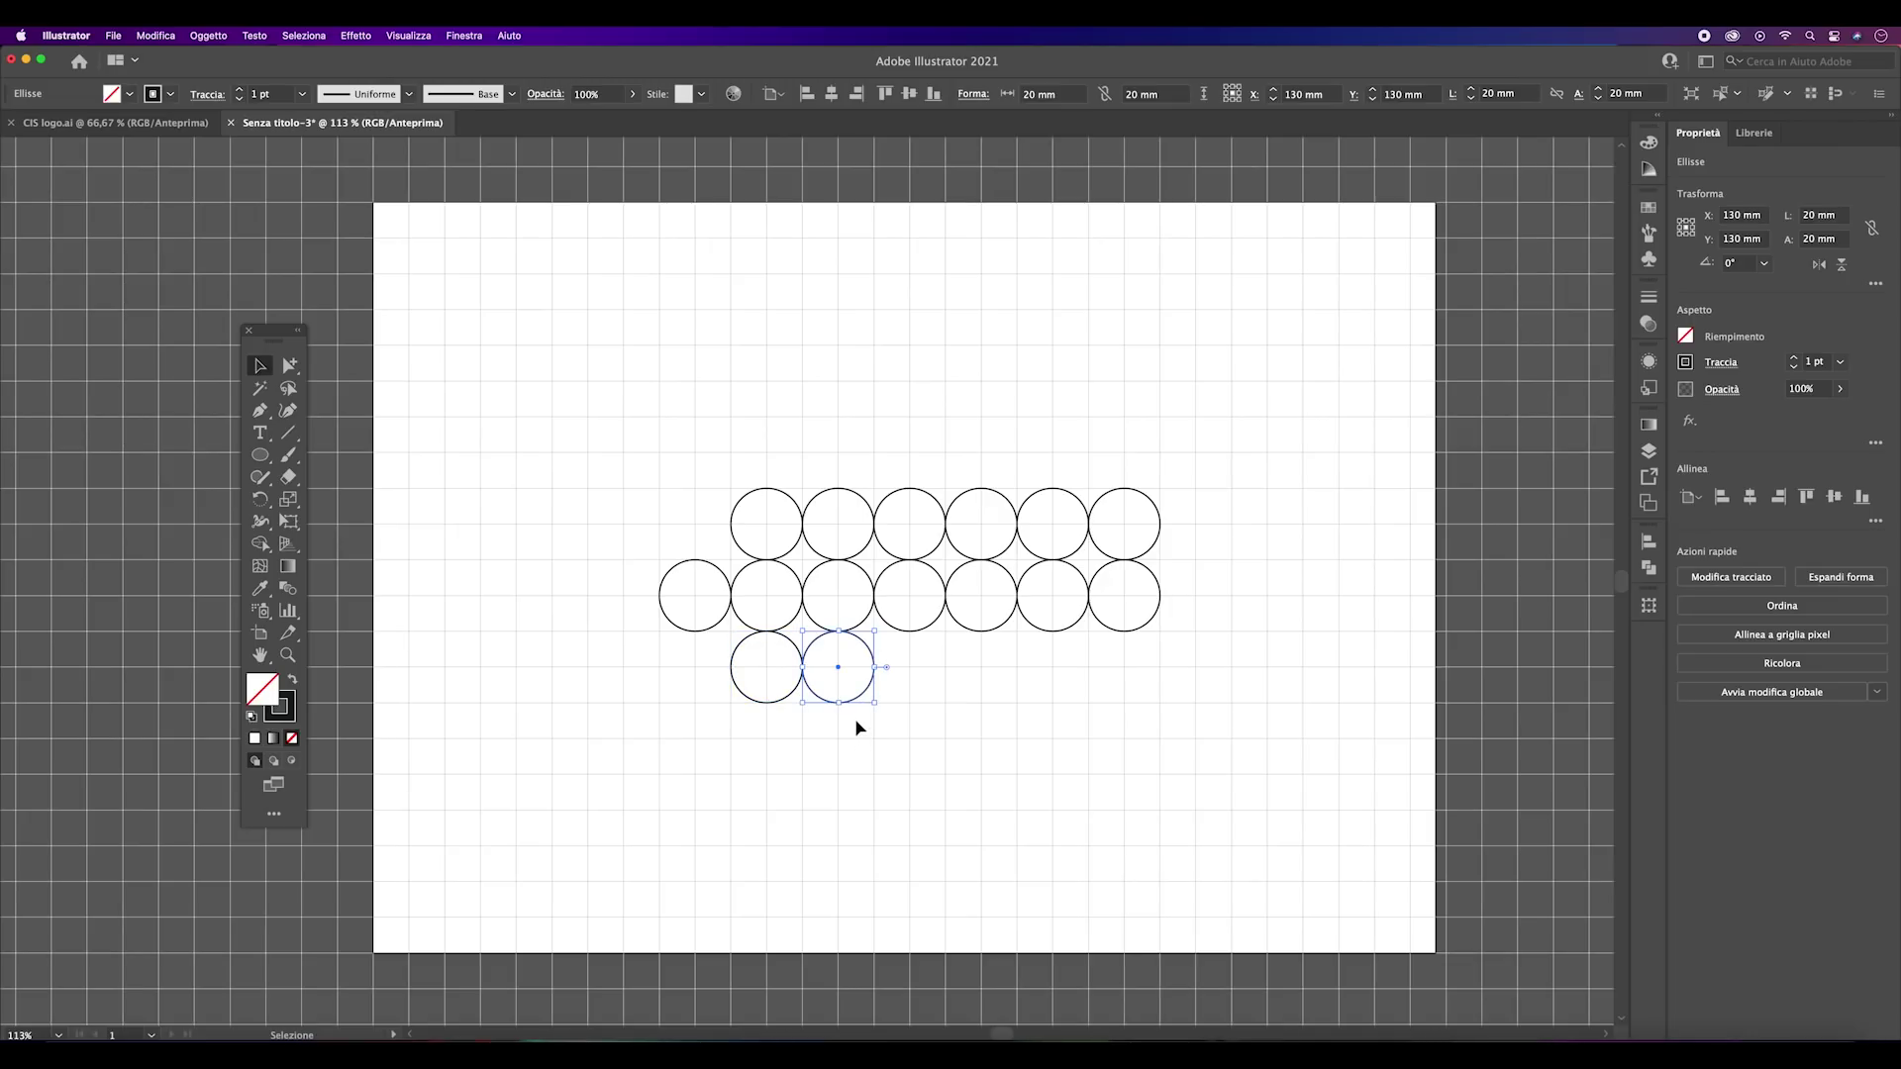
key(super+d)
key(super+d)
key(super+d)
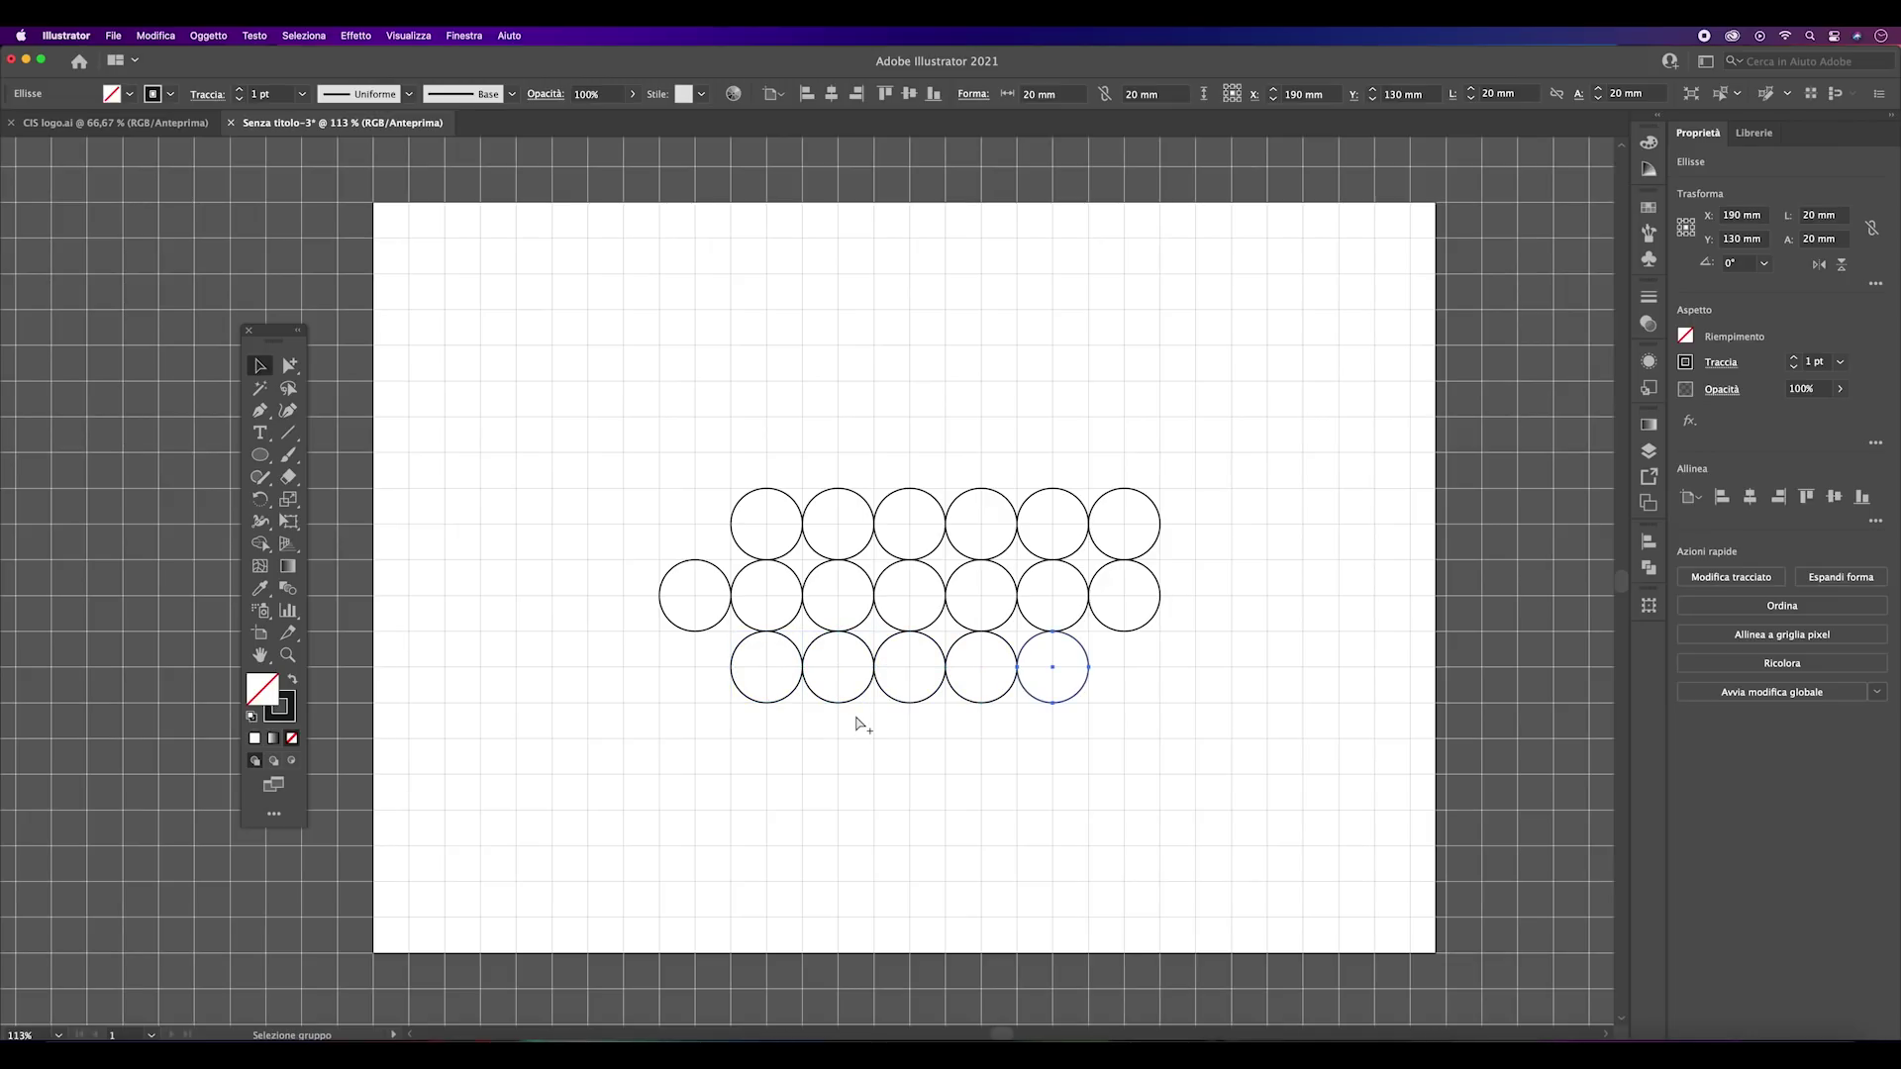
key(super+d)
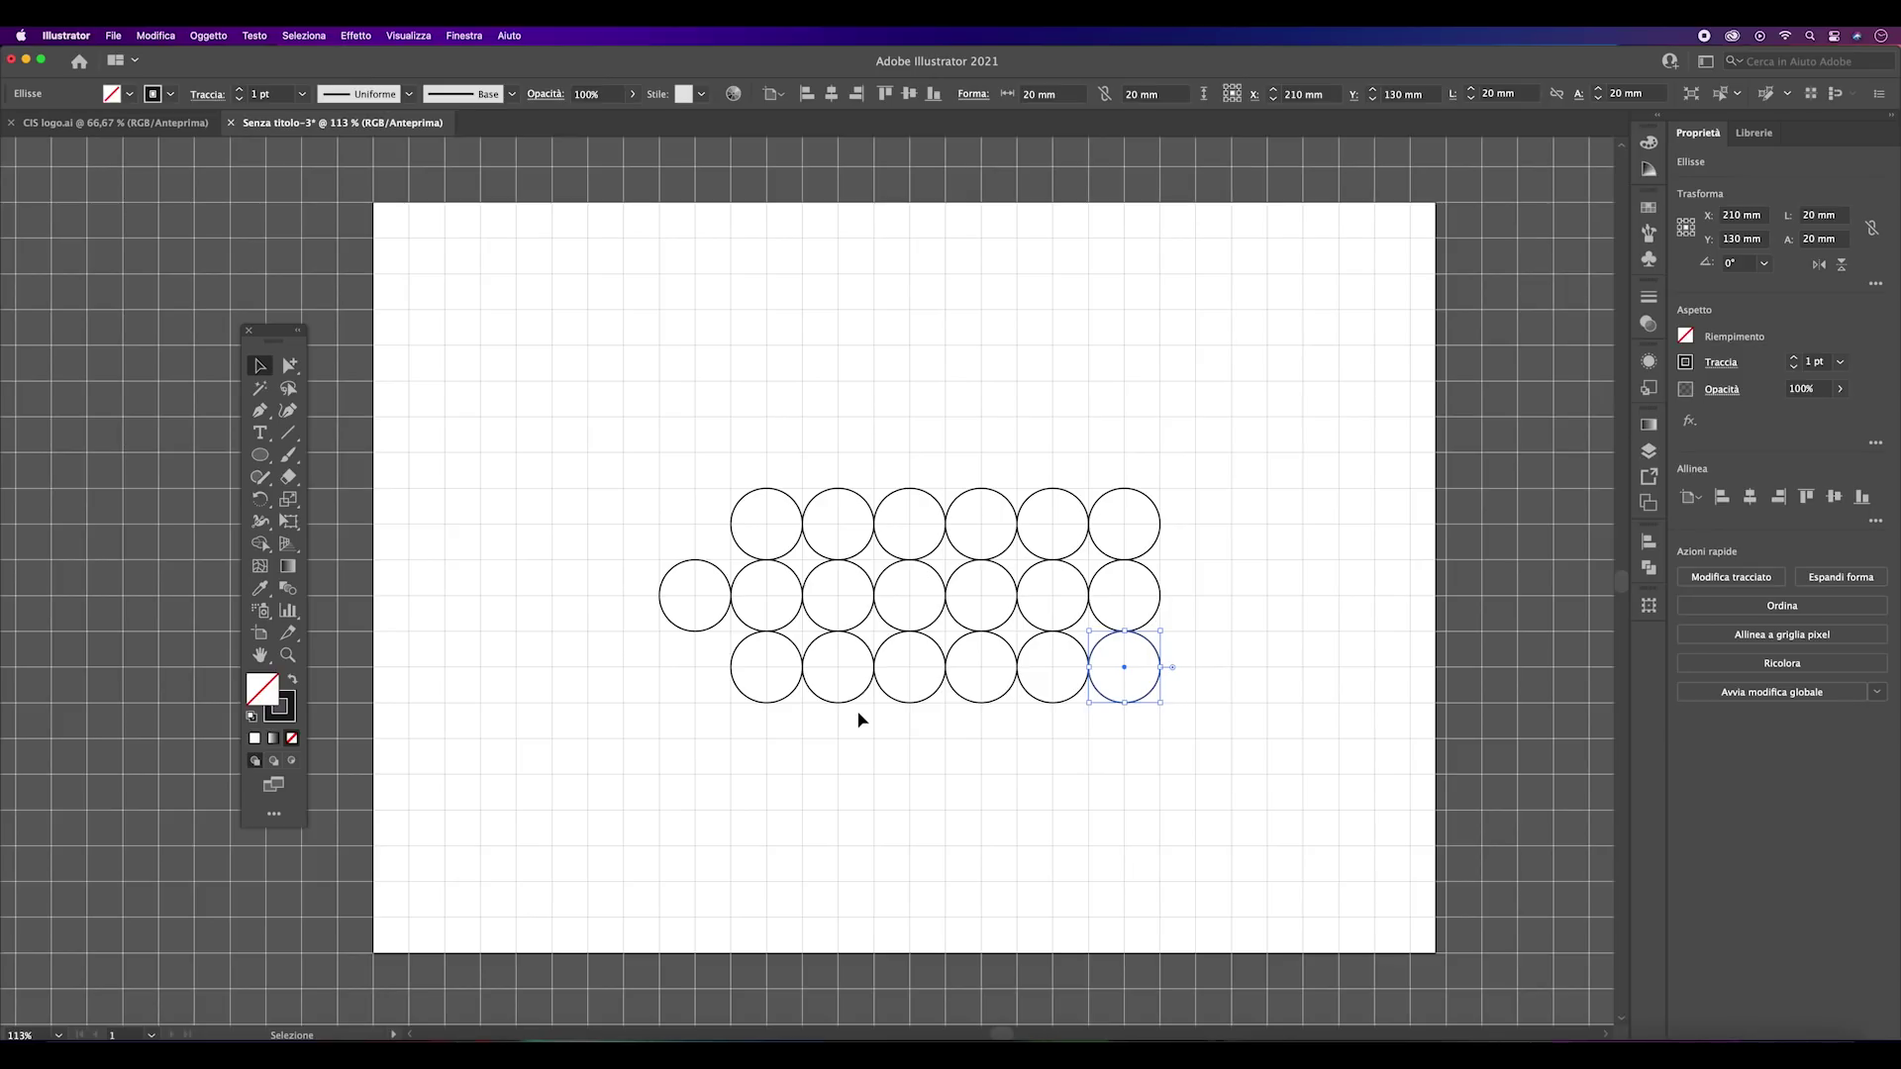
- Add a row of four circles beneath the bottom row
click(858, 699)
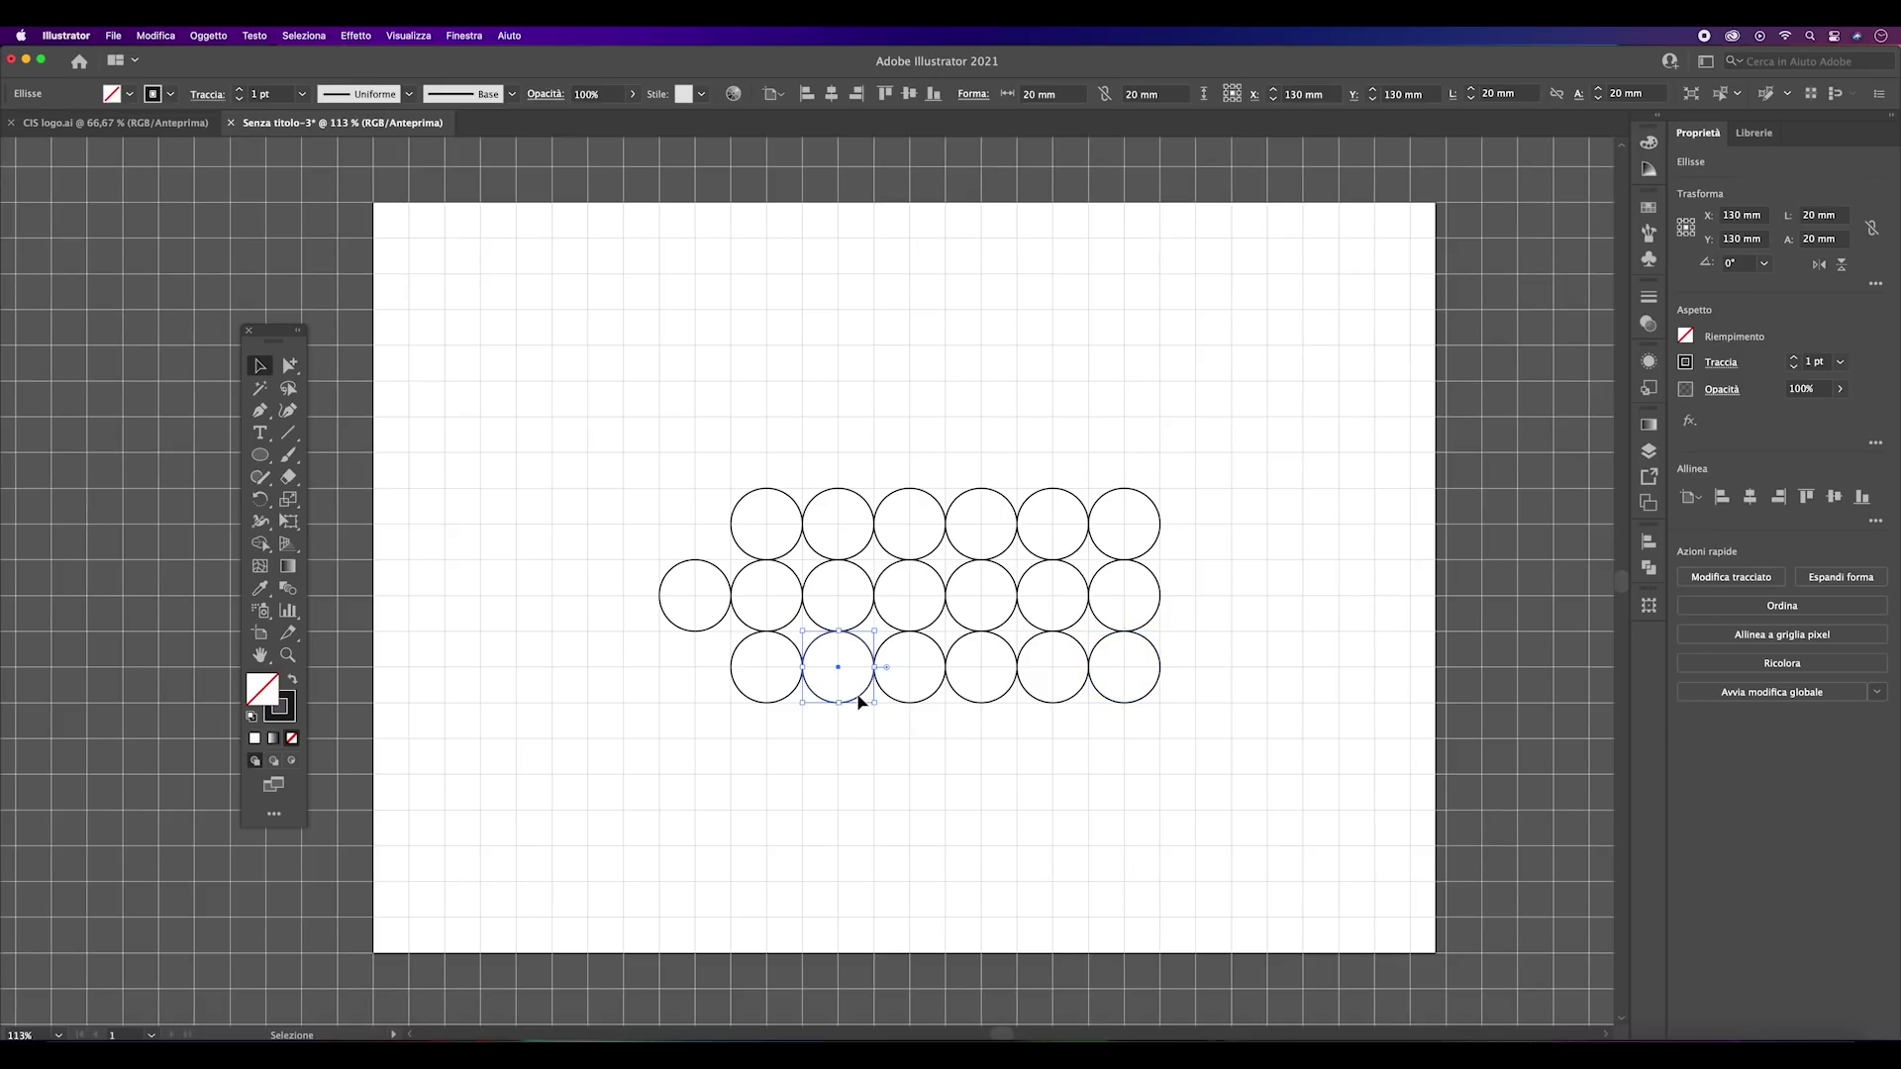
mouse_move(858, 699)
mouse_down()
mouse_move(859, 772)
mouse_move(935, 776)
mouse_up()
key(a)
key(ctrl+d)
key(ctrl+d)
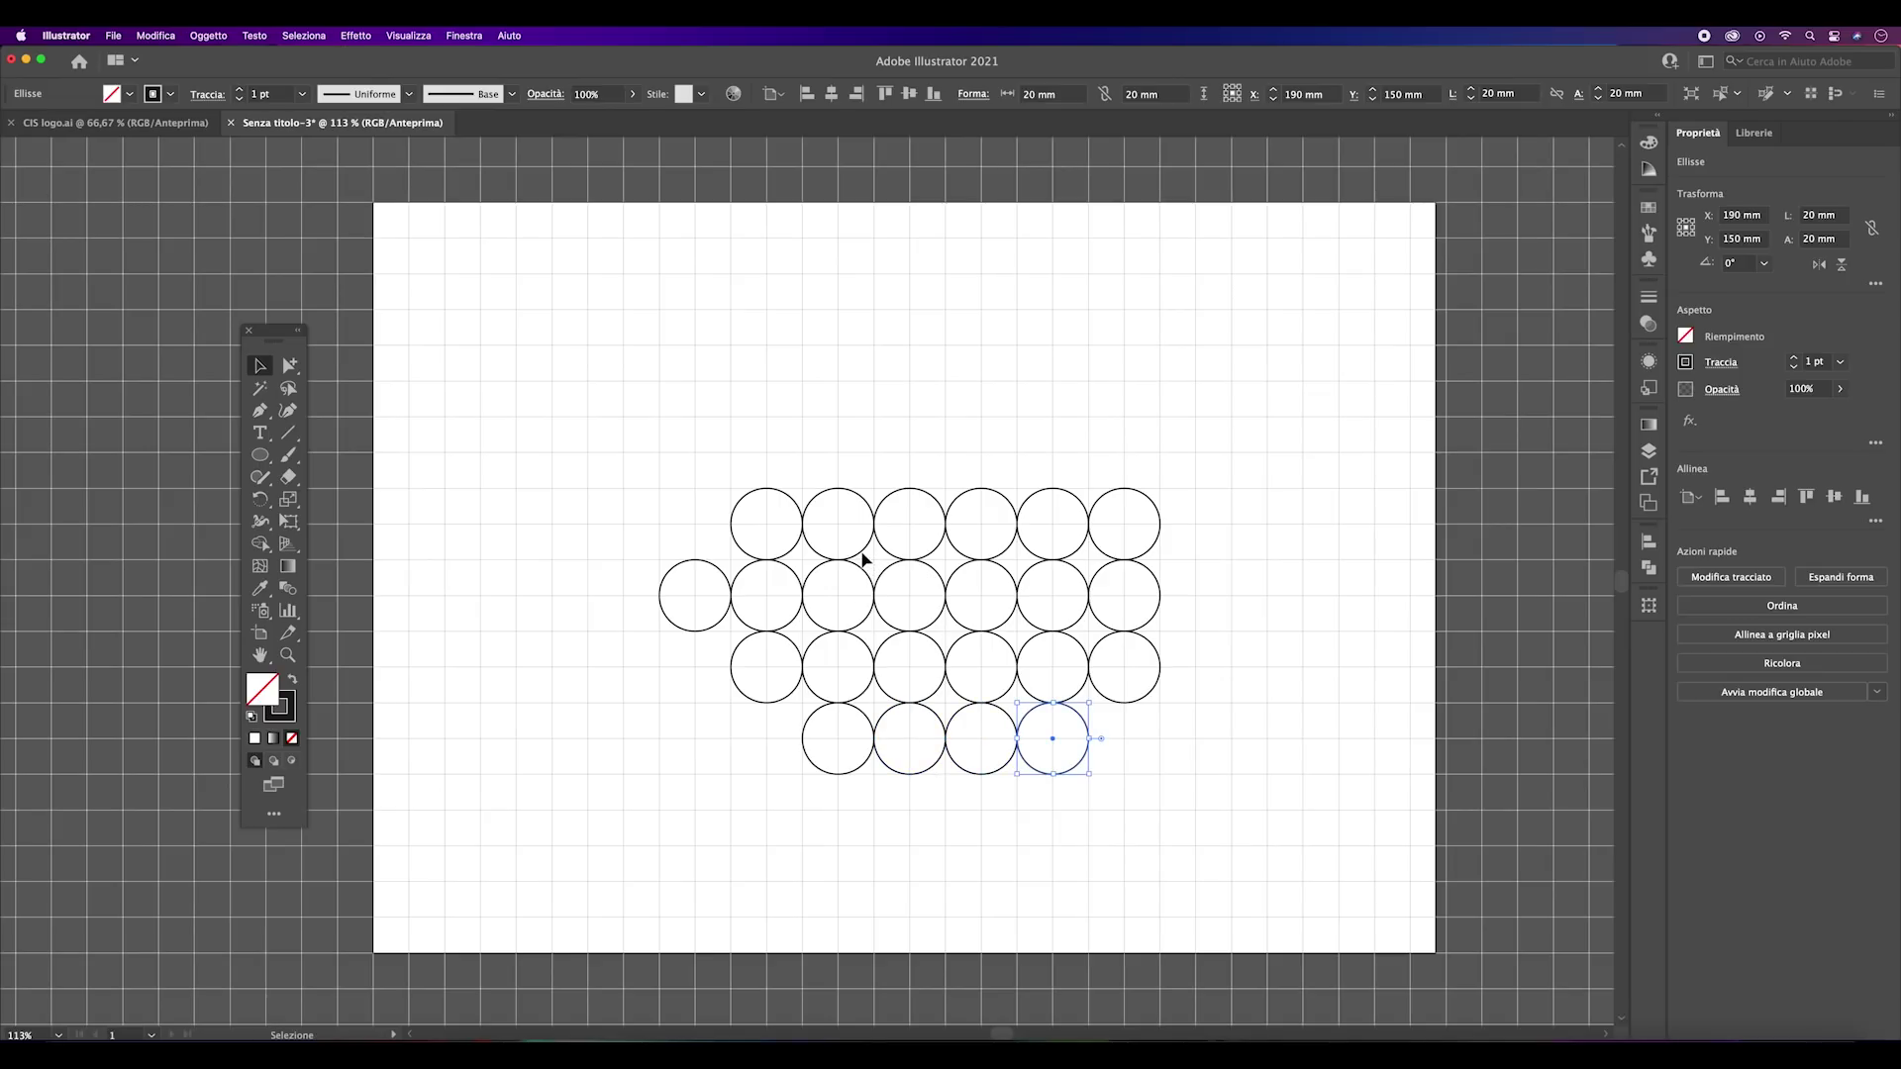
- Add a row of four circles above the top row
click(862, 558)
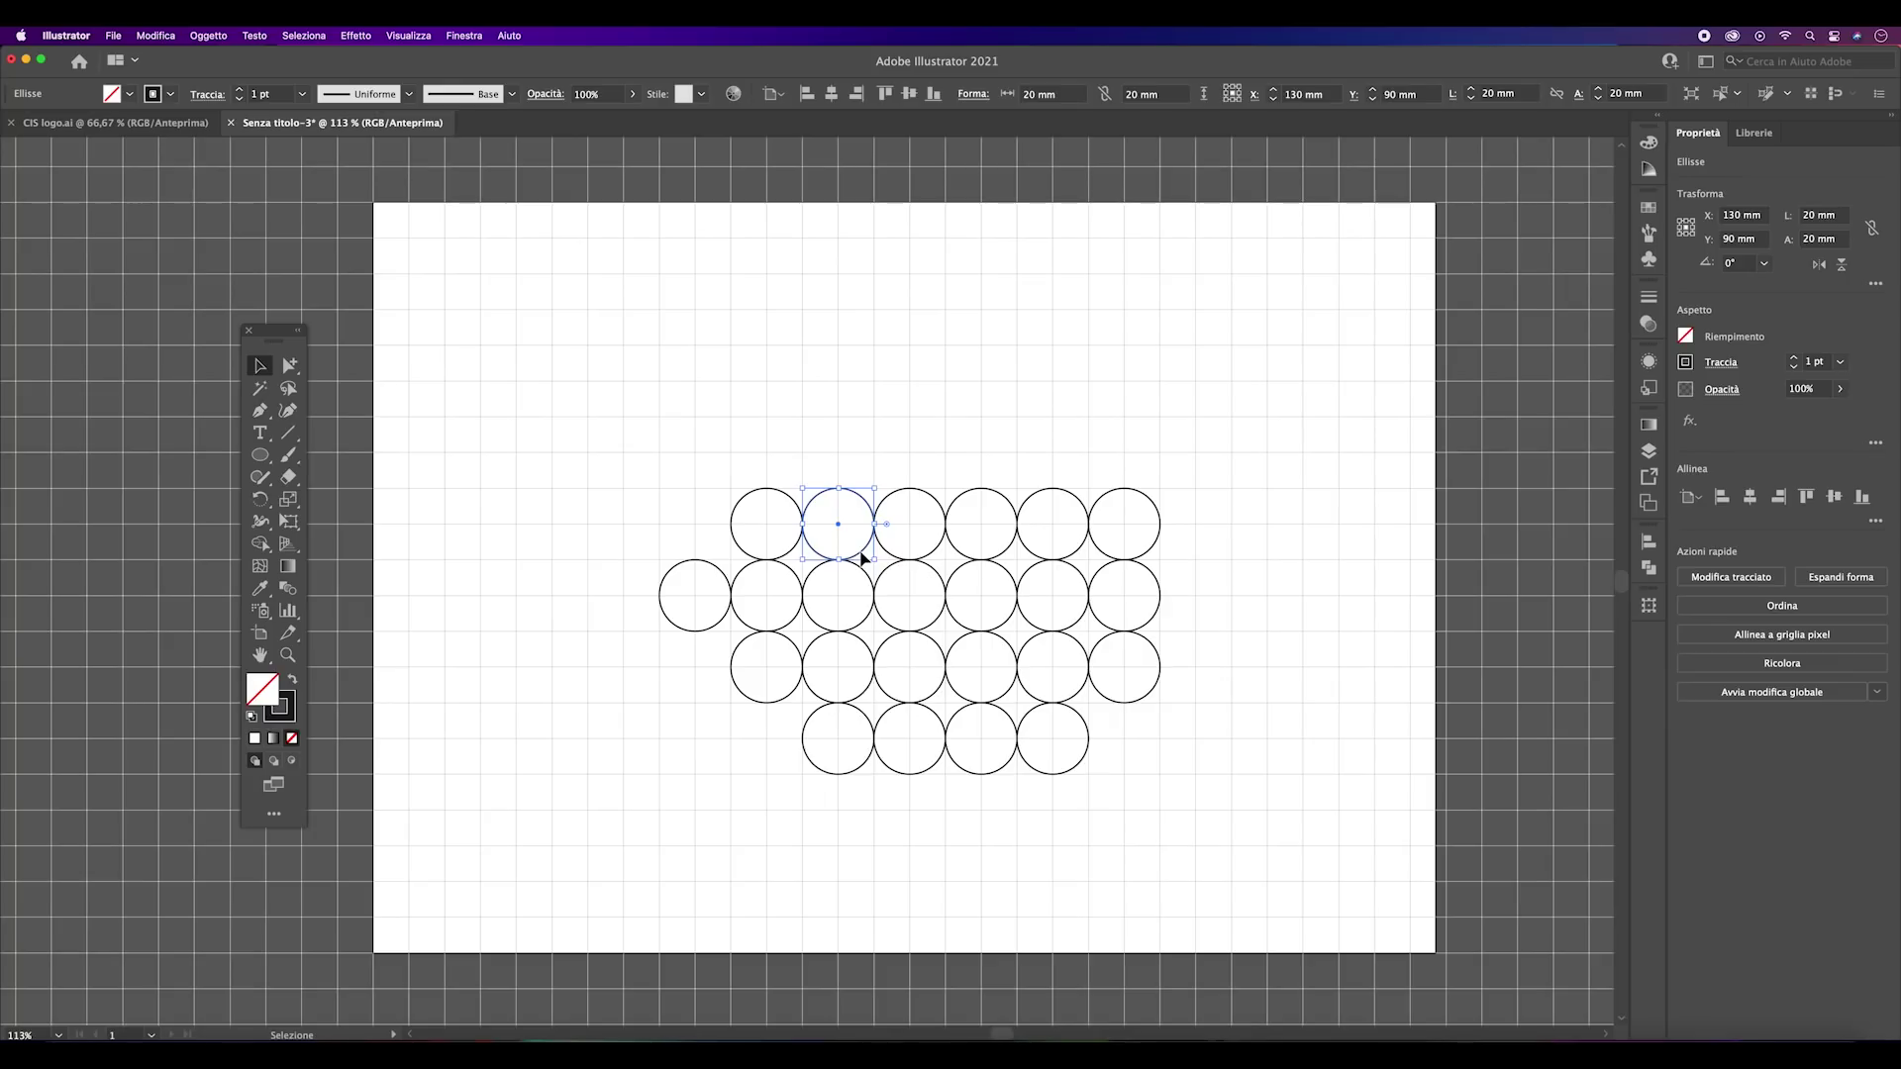
mouse_move(862, 558)
mouse_down()
mouse_move(863, 486)
mouse_move(933, 488)
mouse_up()
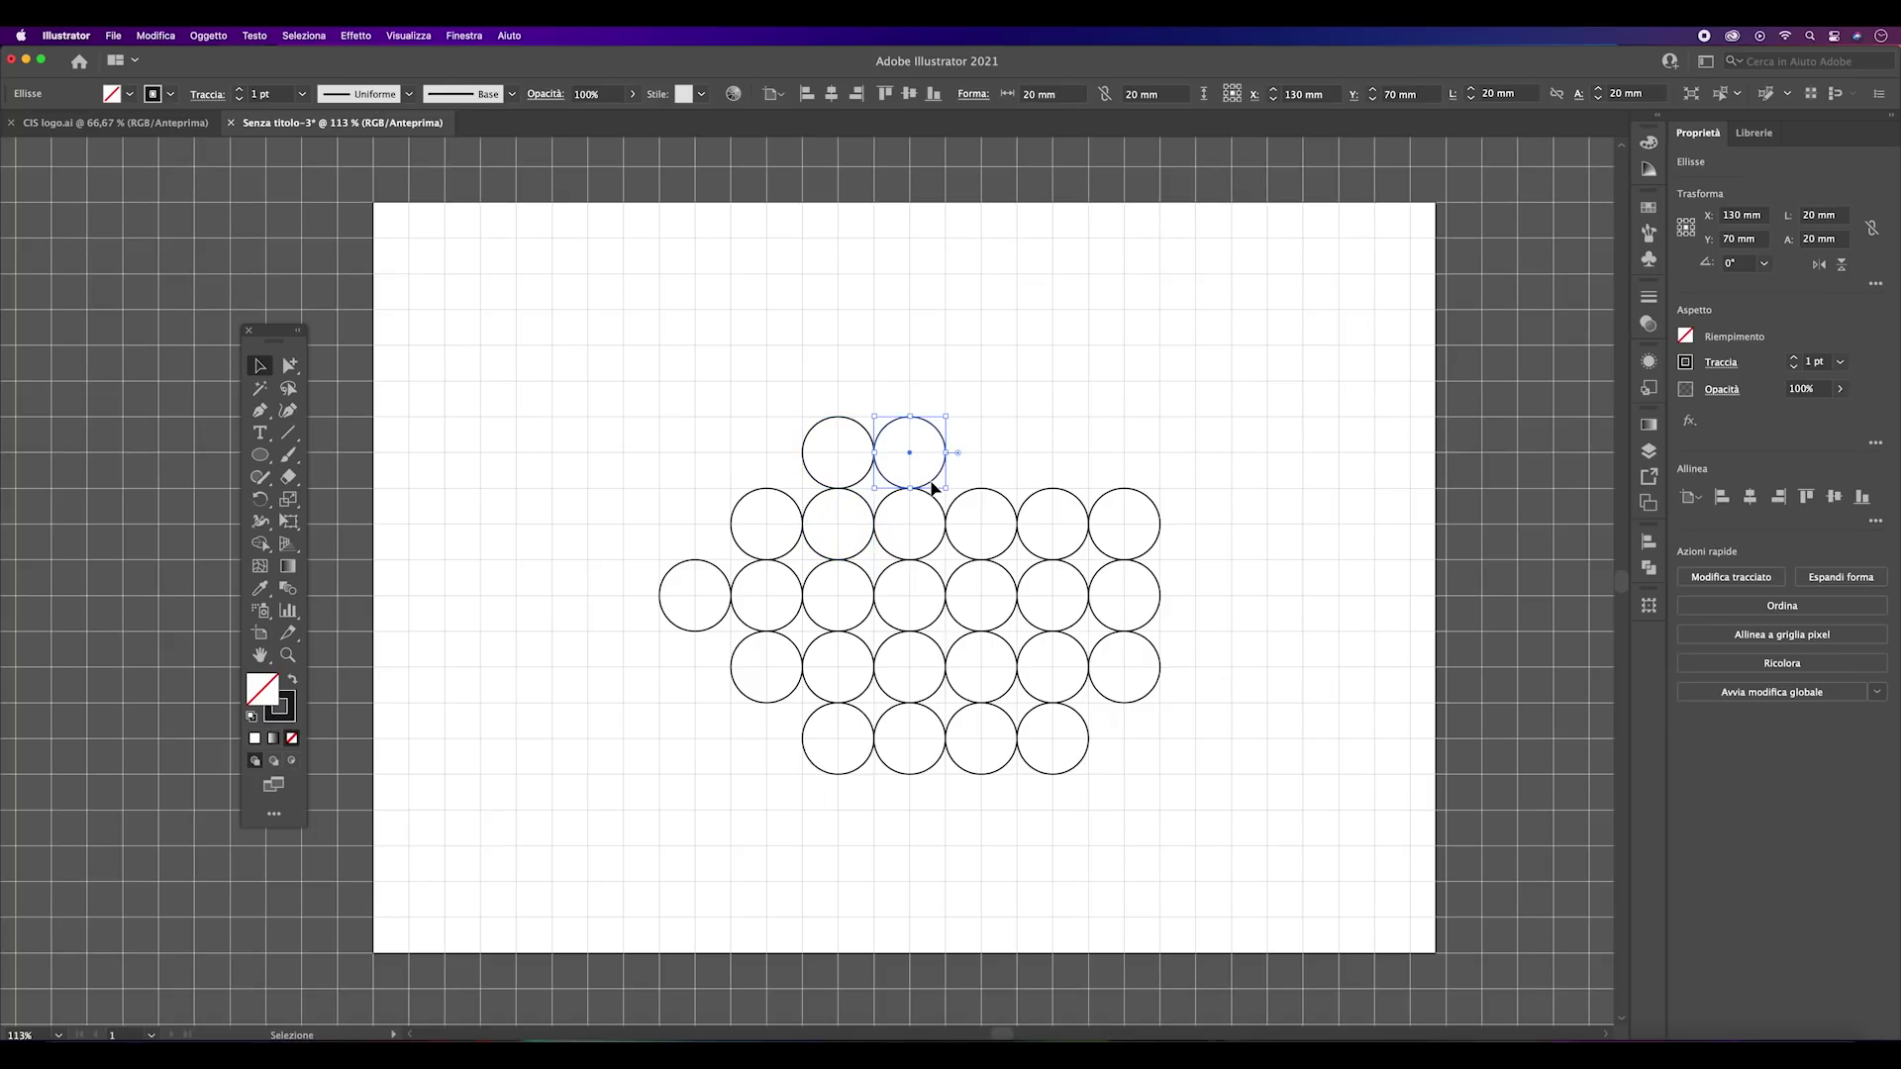
key(super+d)
key(super+d)
click(931, 485)
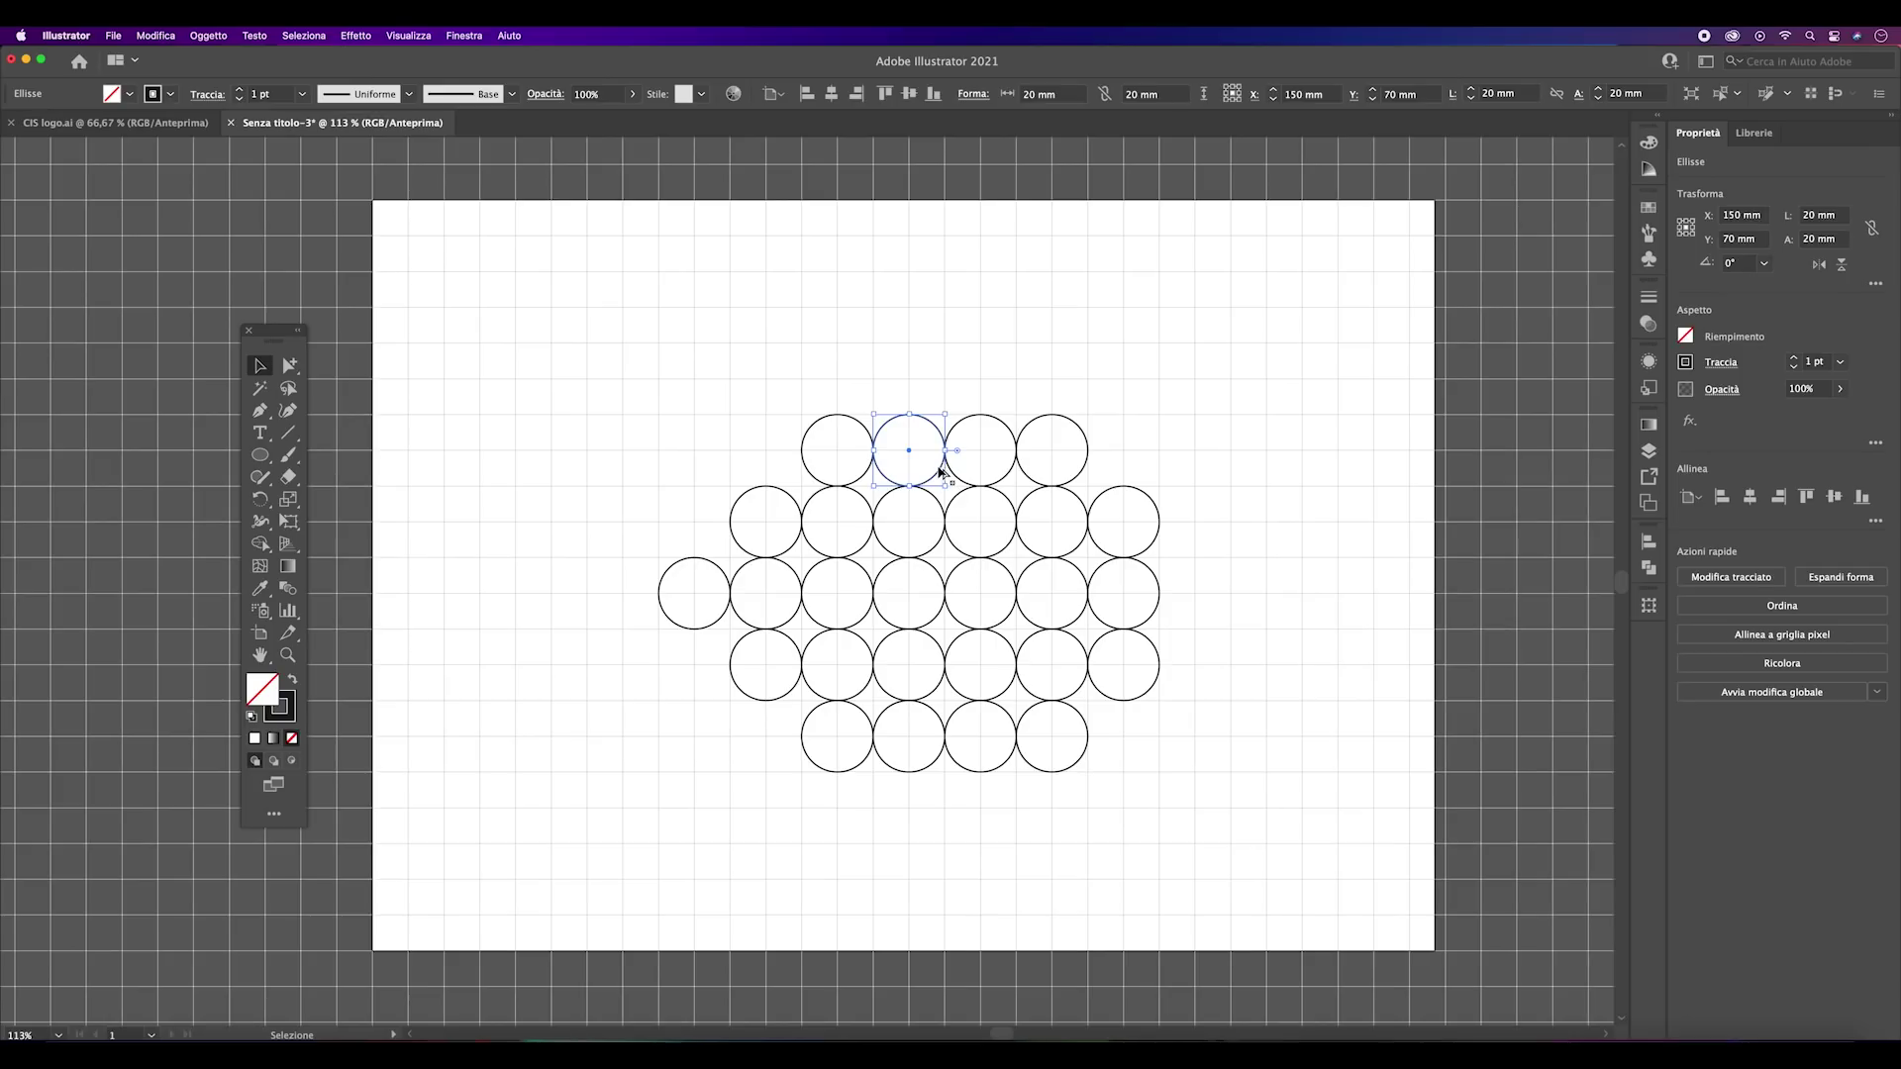
click(938, 447)
- Cap the top and bottom with rows of two circles to complete the diamond
click(931, 485)
mouse_move(930, 485)
mouse_down()
mouse_move(935, 411)
mouse_move(1003, 406)
mouse_up()
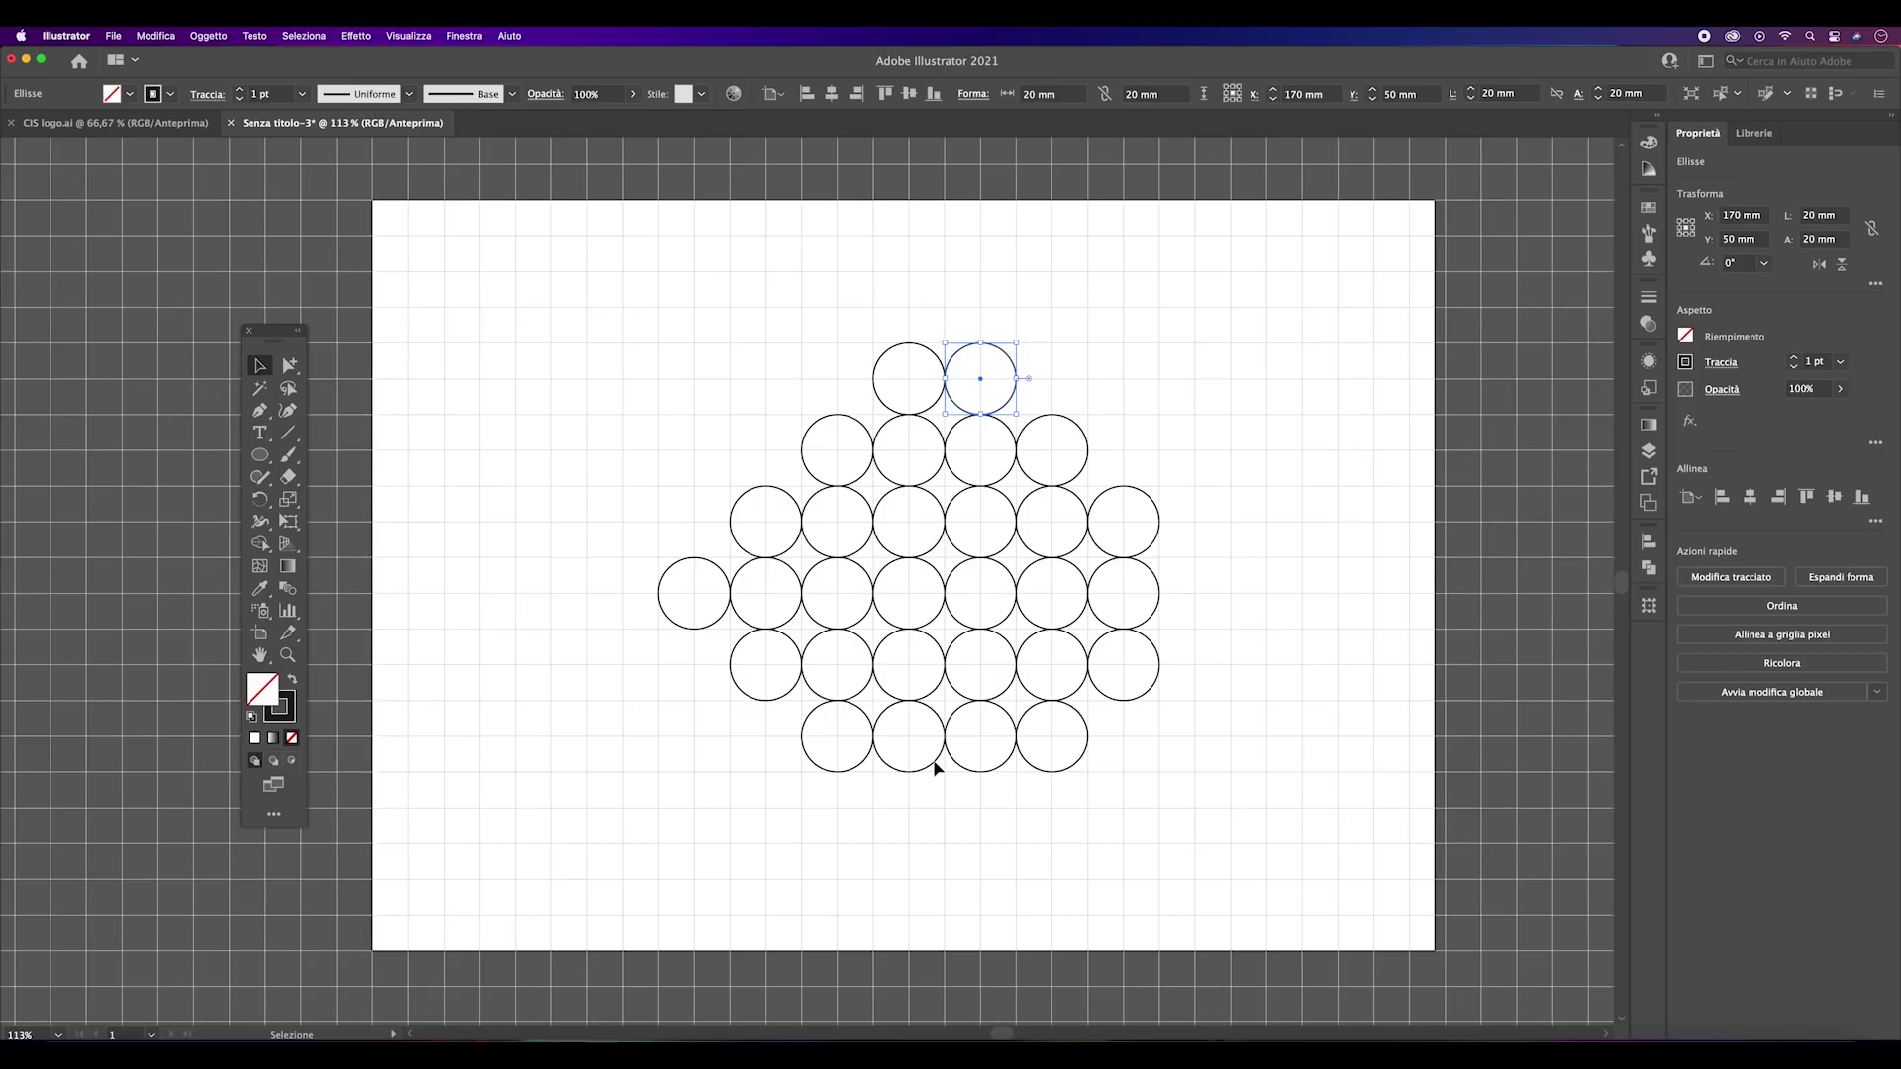
mouse_move(935, 767)
mouse_down()
mouse_move(931, 843)
mouse_move(1005, 840)
mouse_up()
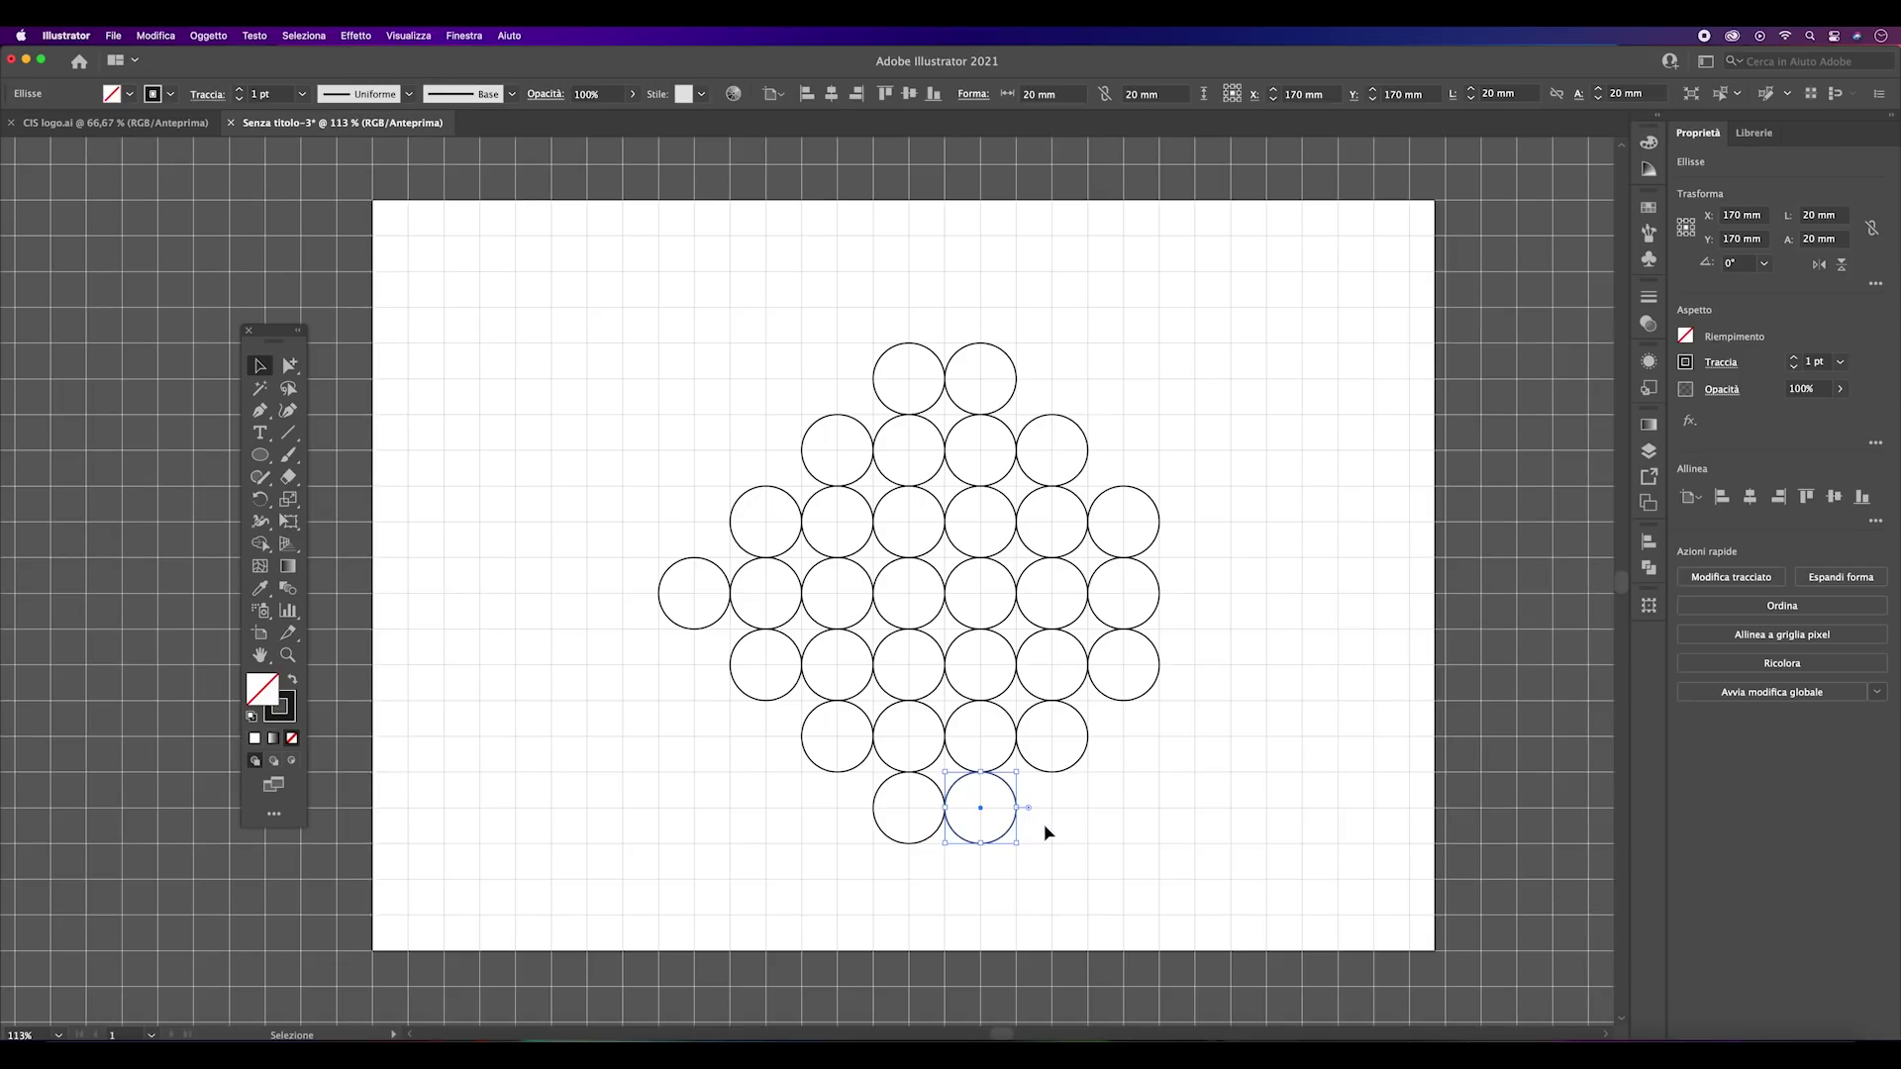
click(1046, 833)
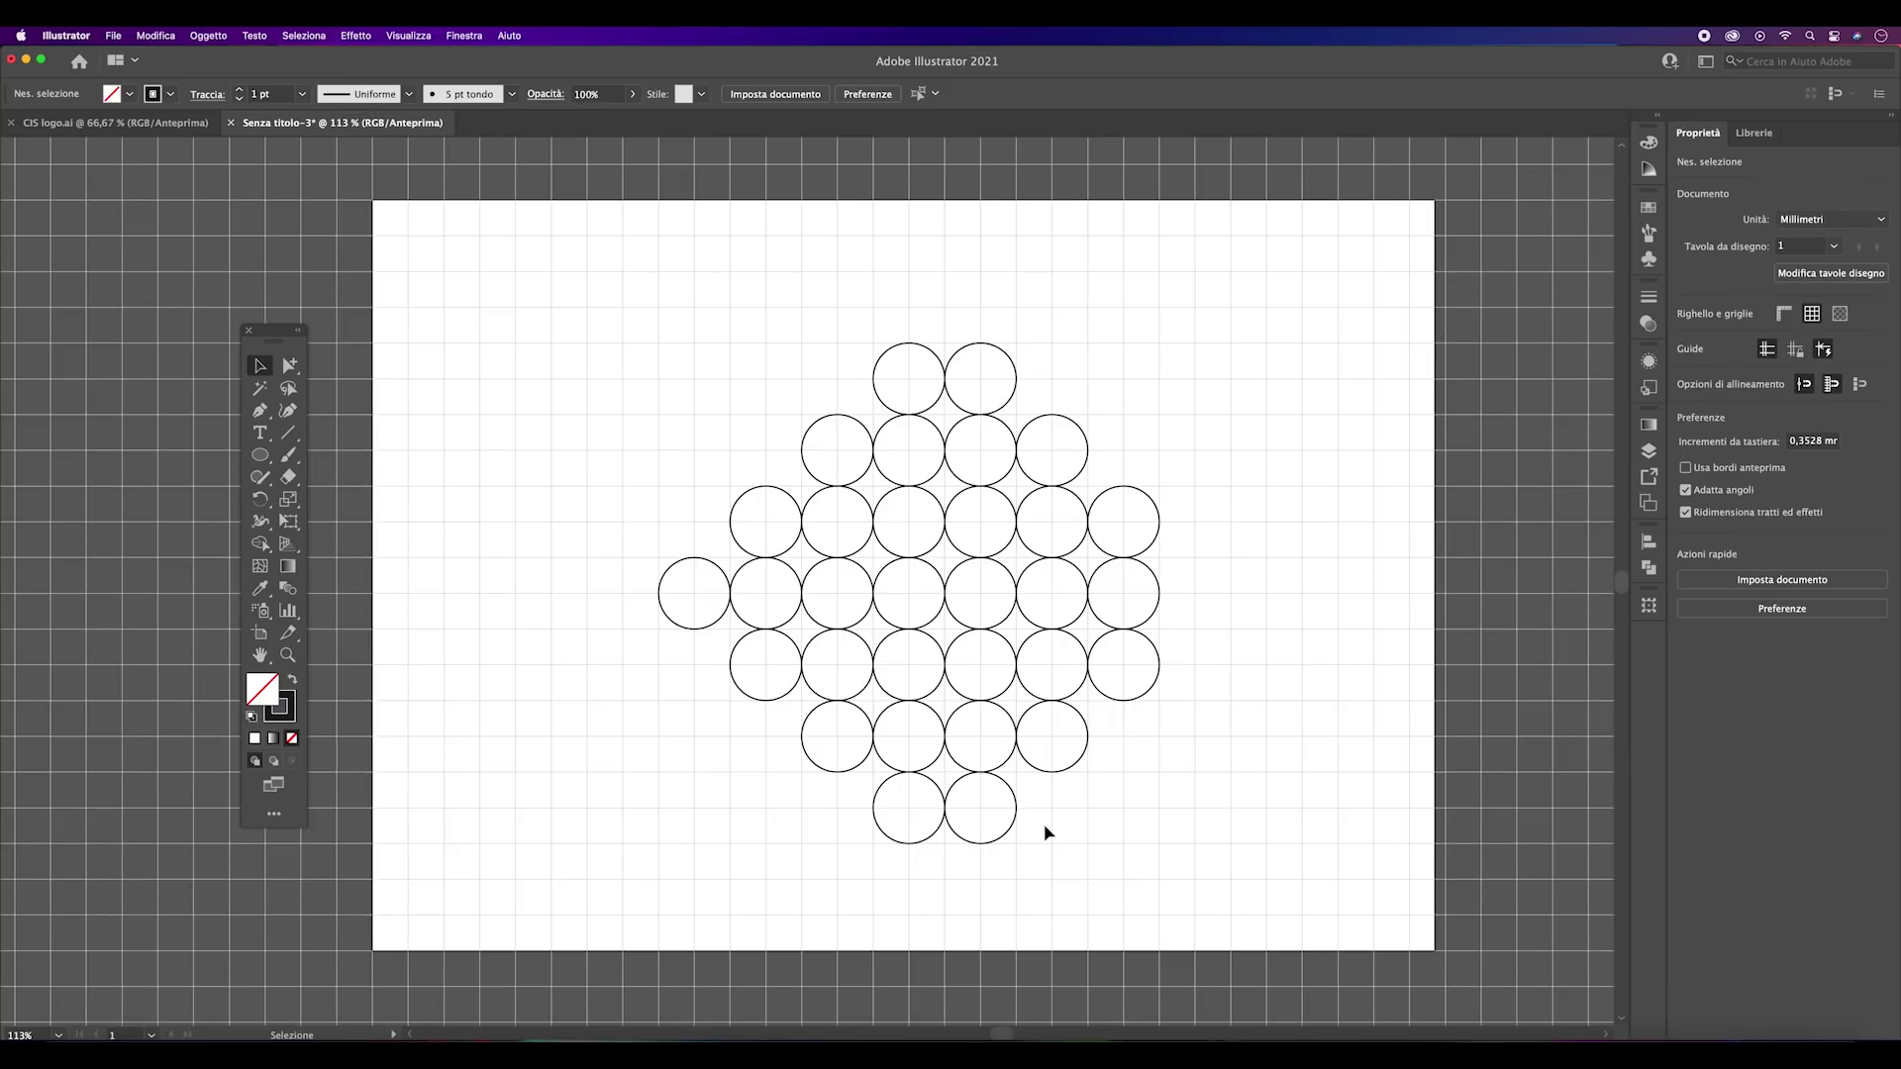
- Disable Snap to Grid, hide the grid, and marquee-select all the circles
scroll(669, 450, down, 1)
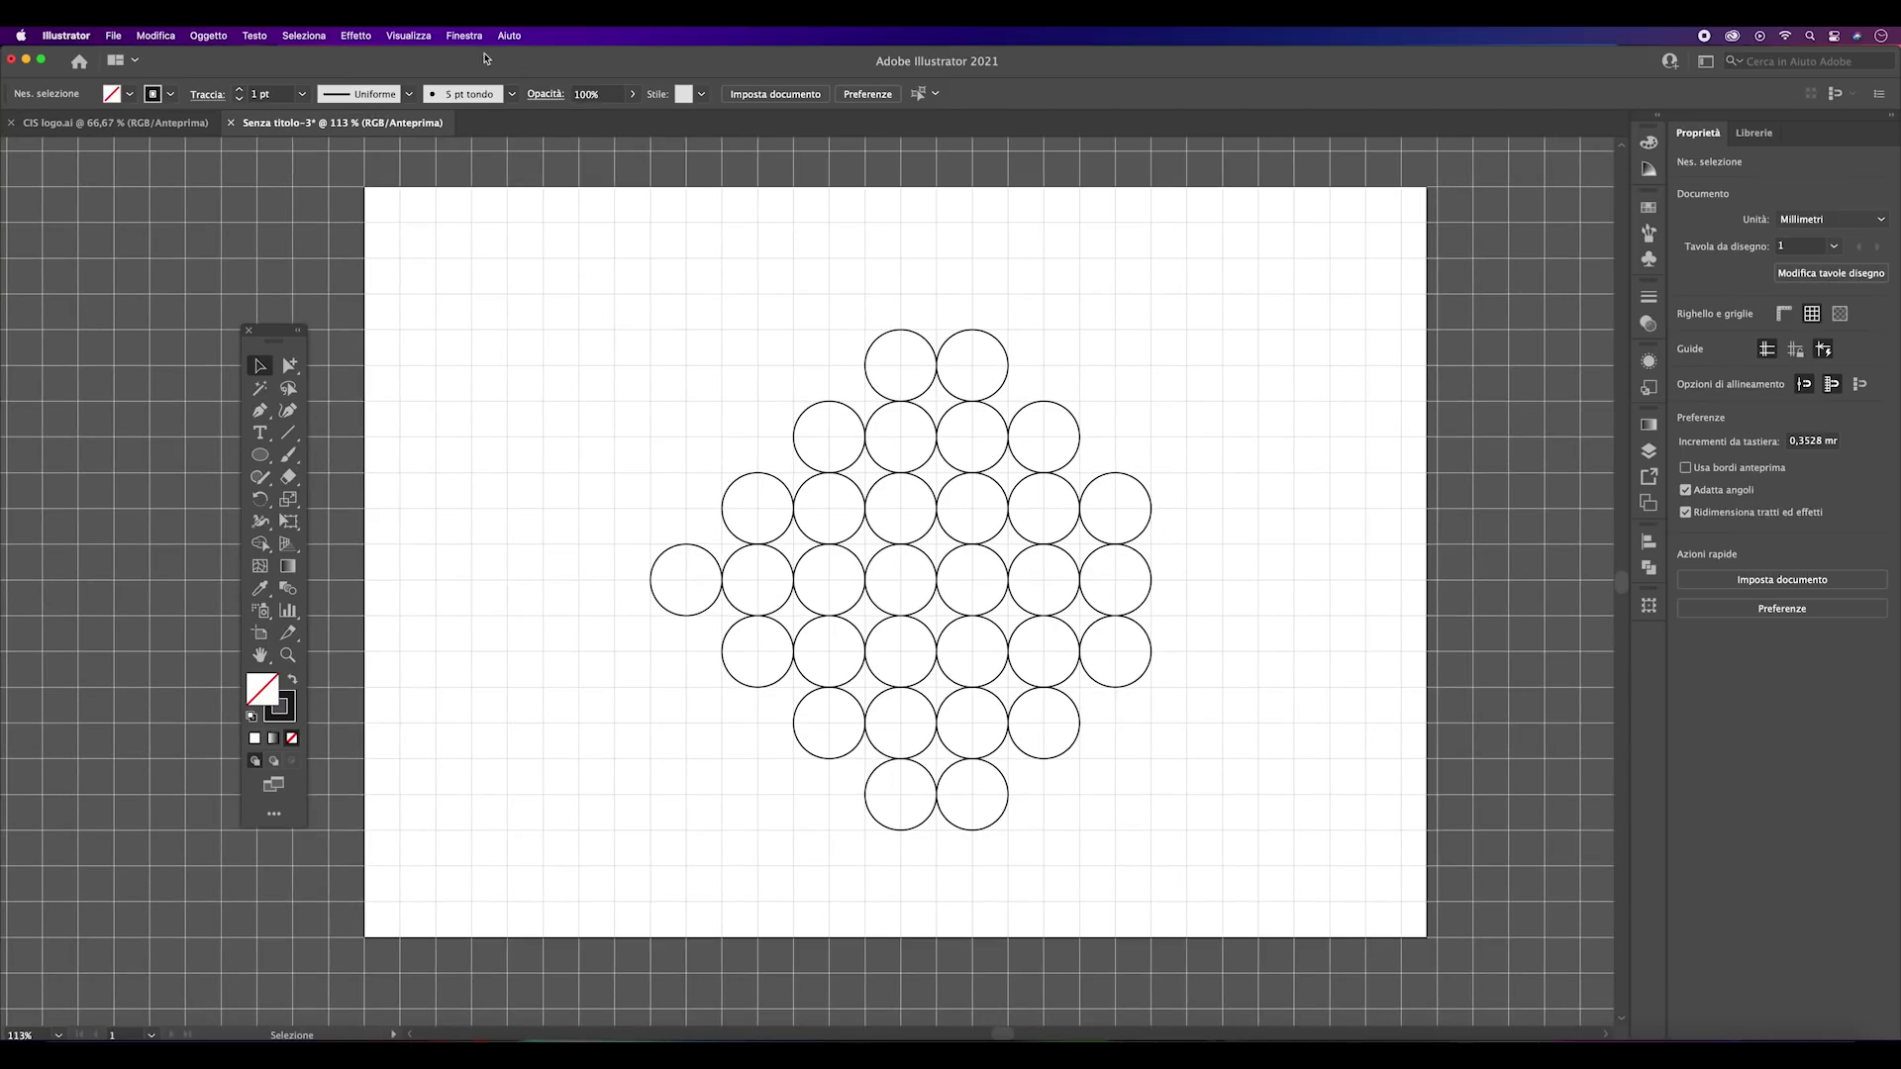
click(426, 38)
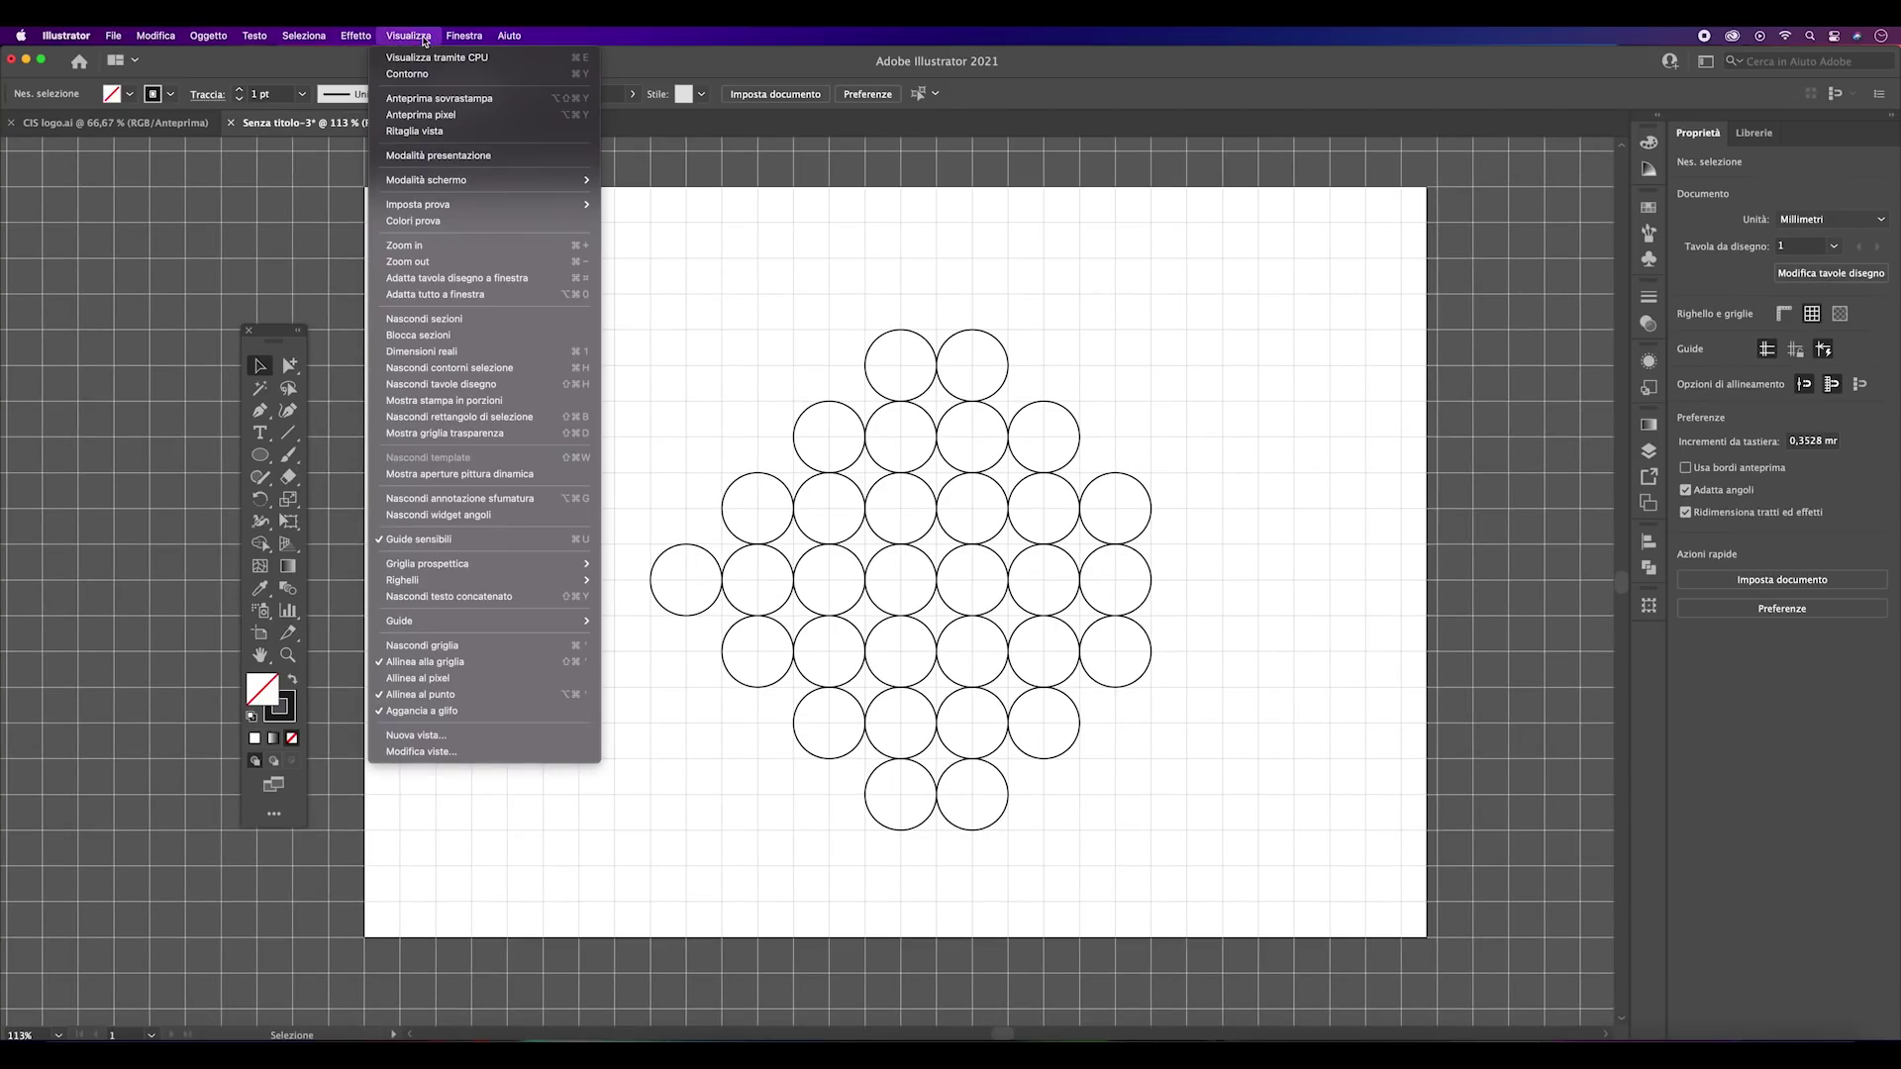
click(515, 662)
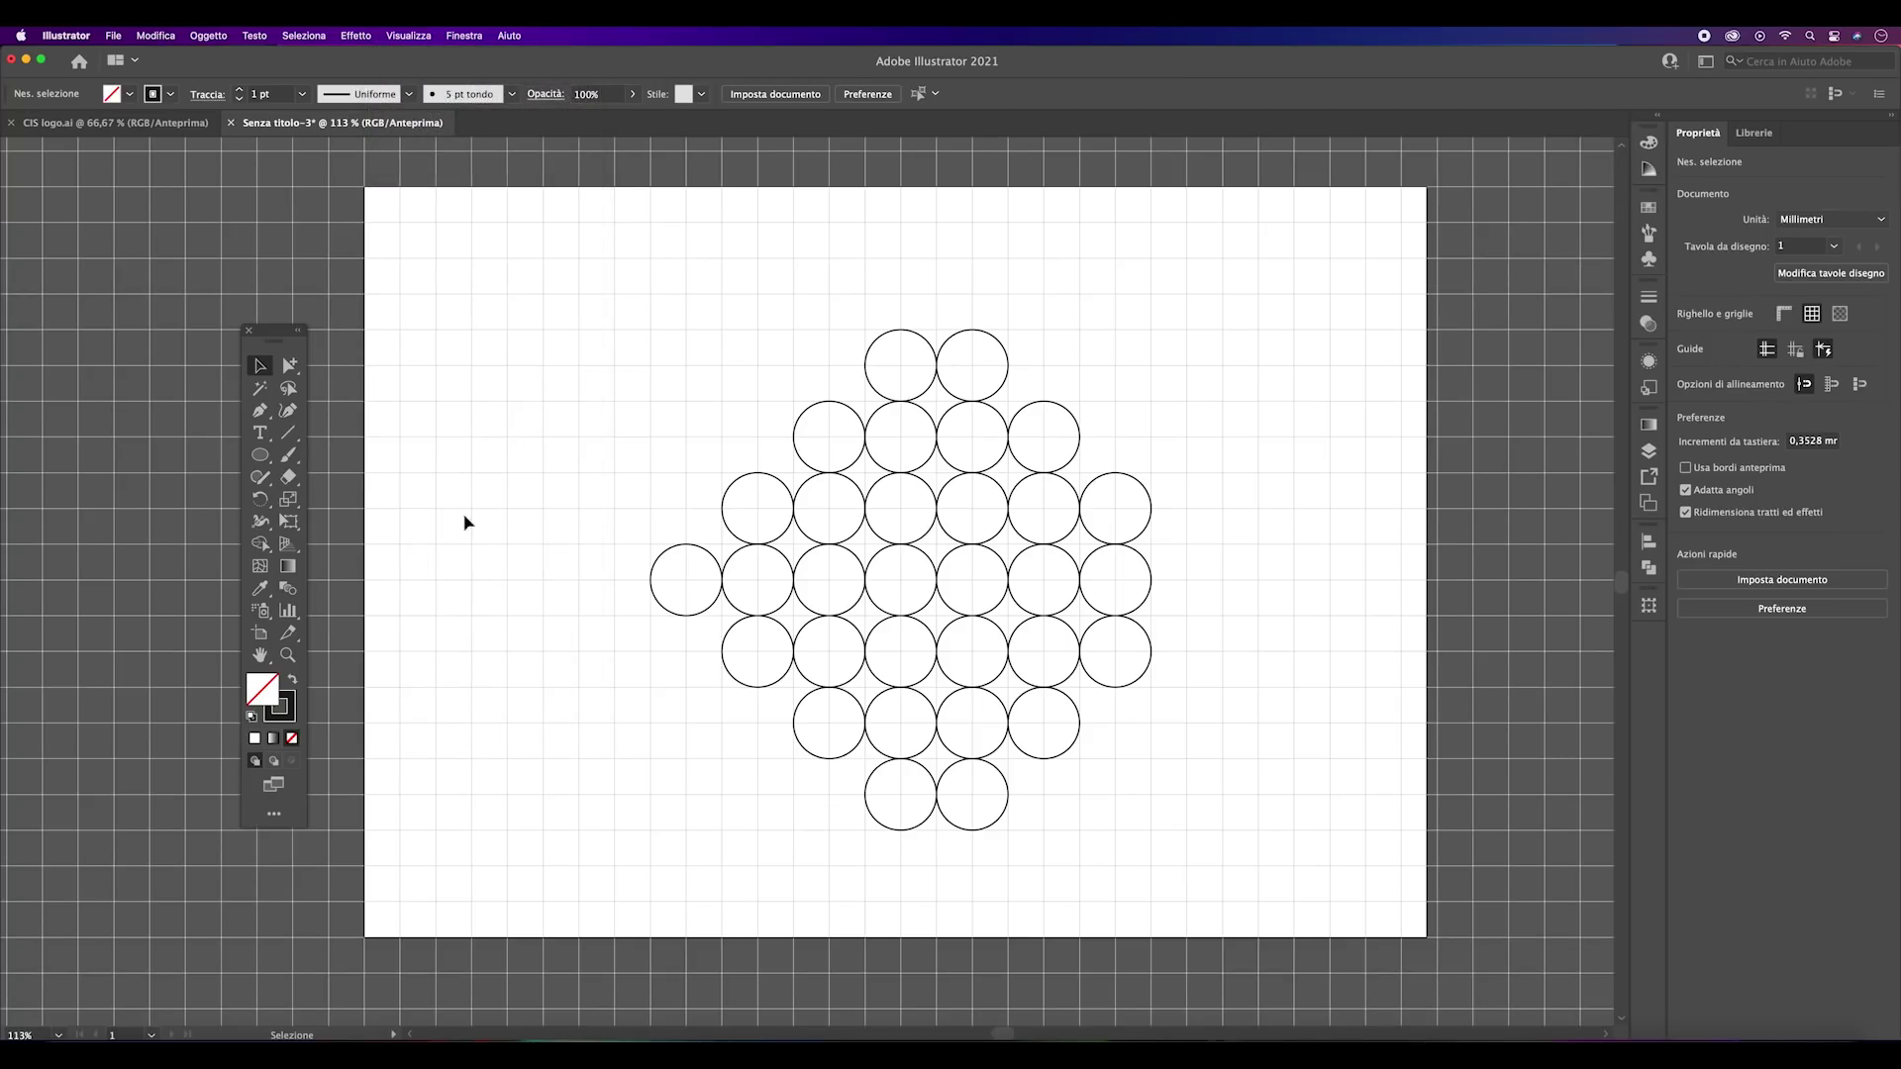
click(421, 36)
click(453, 645)
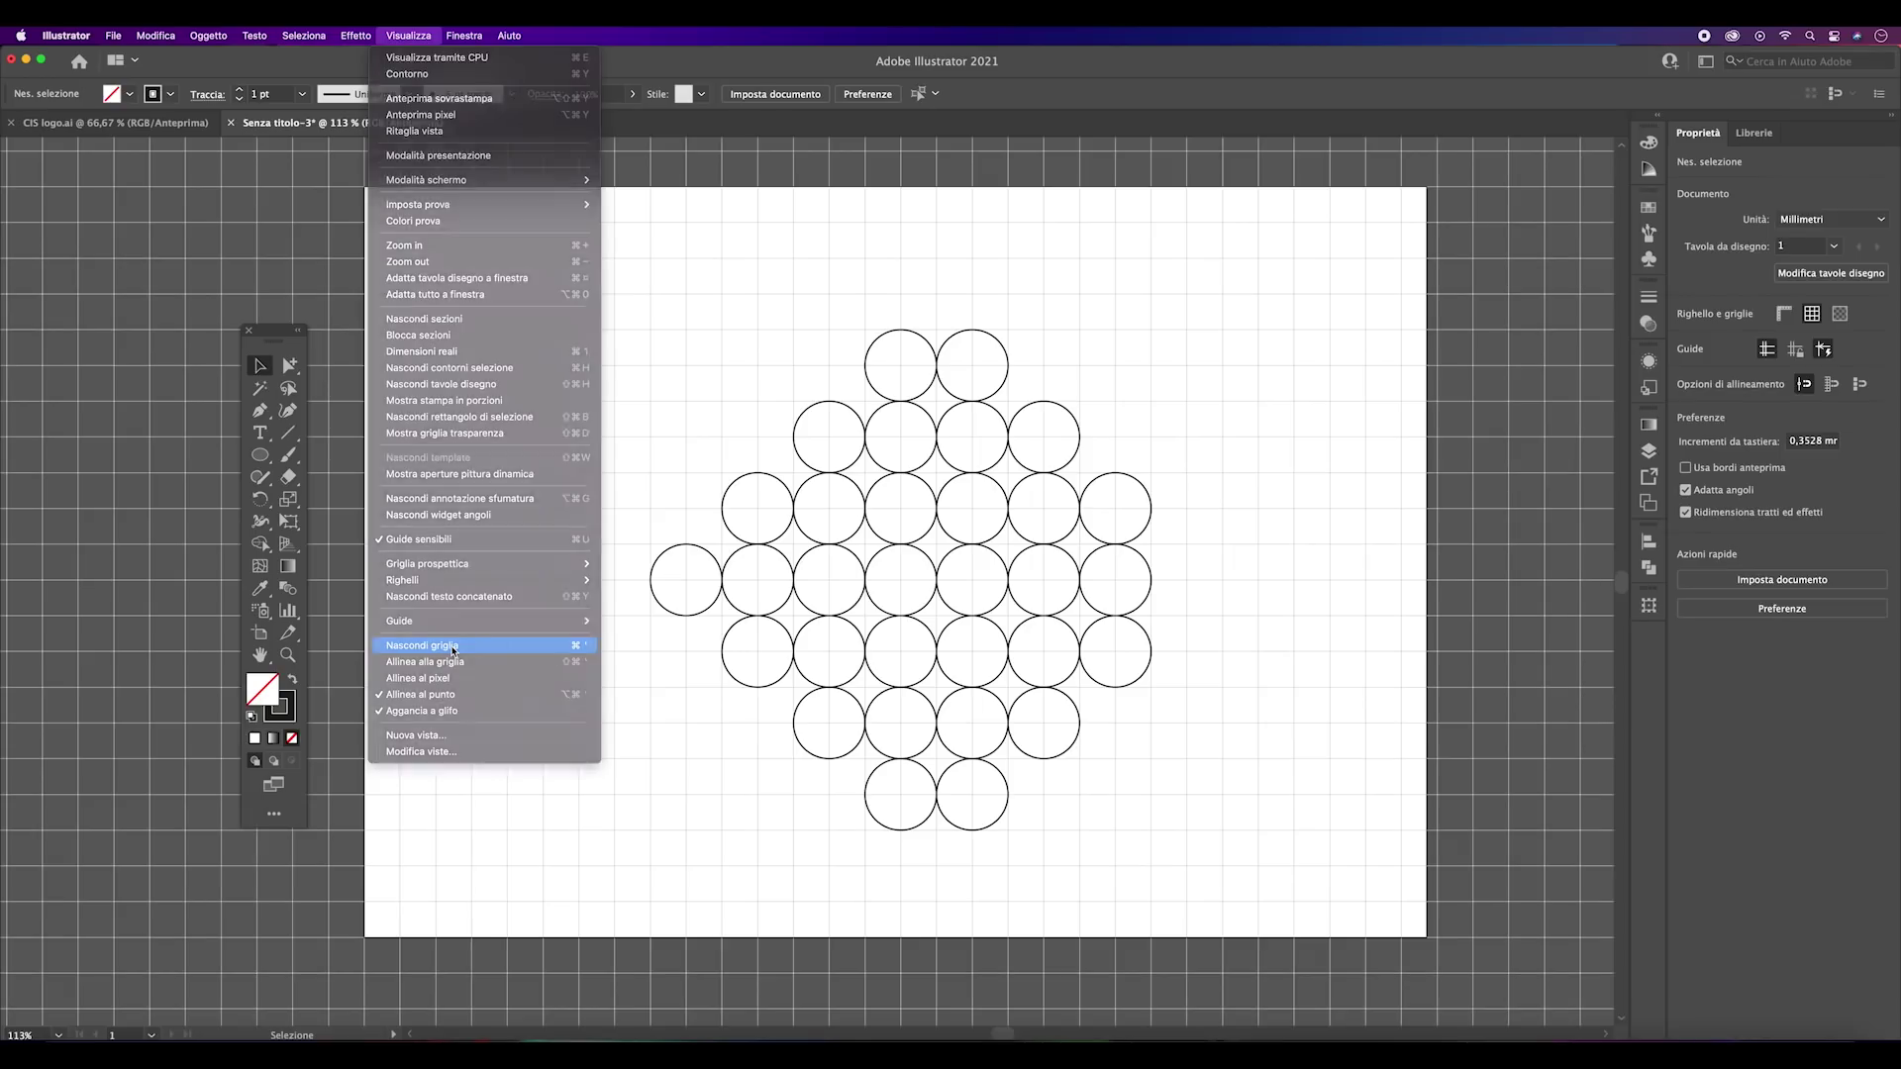
drag(1181, 820, 659, 355)
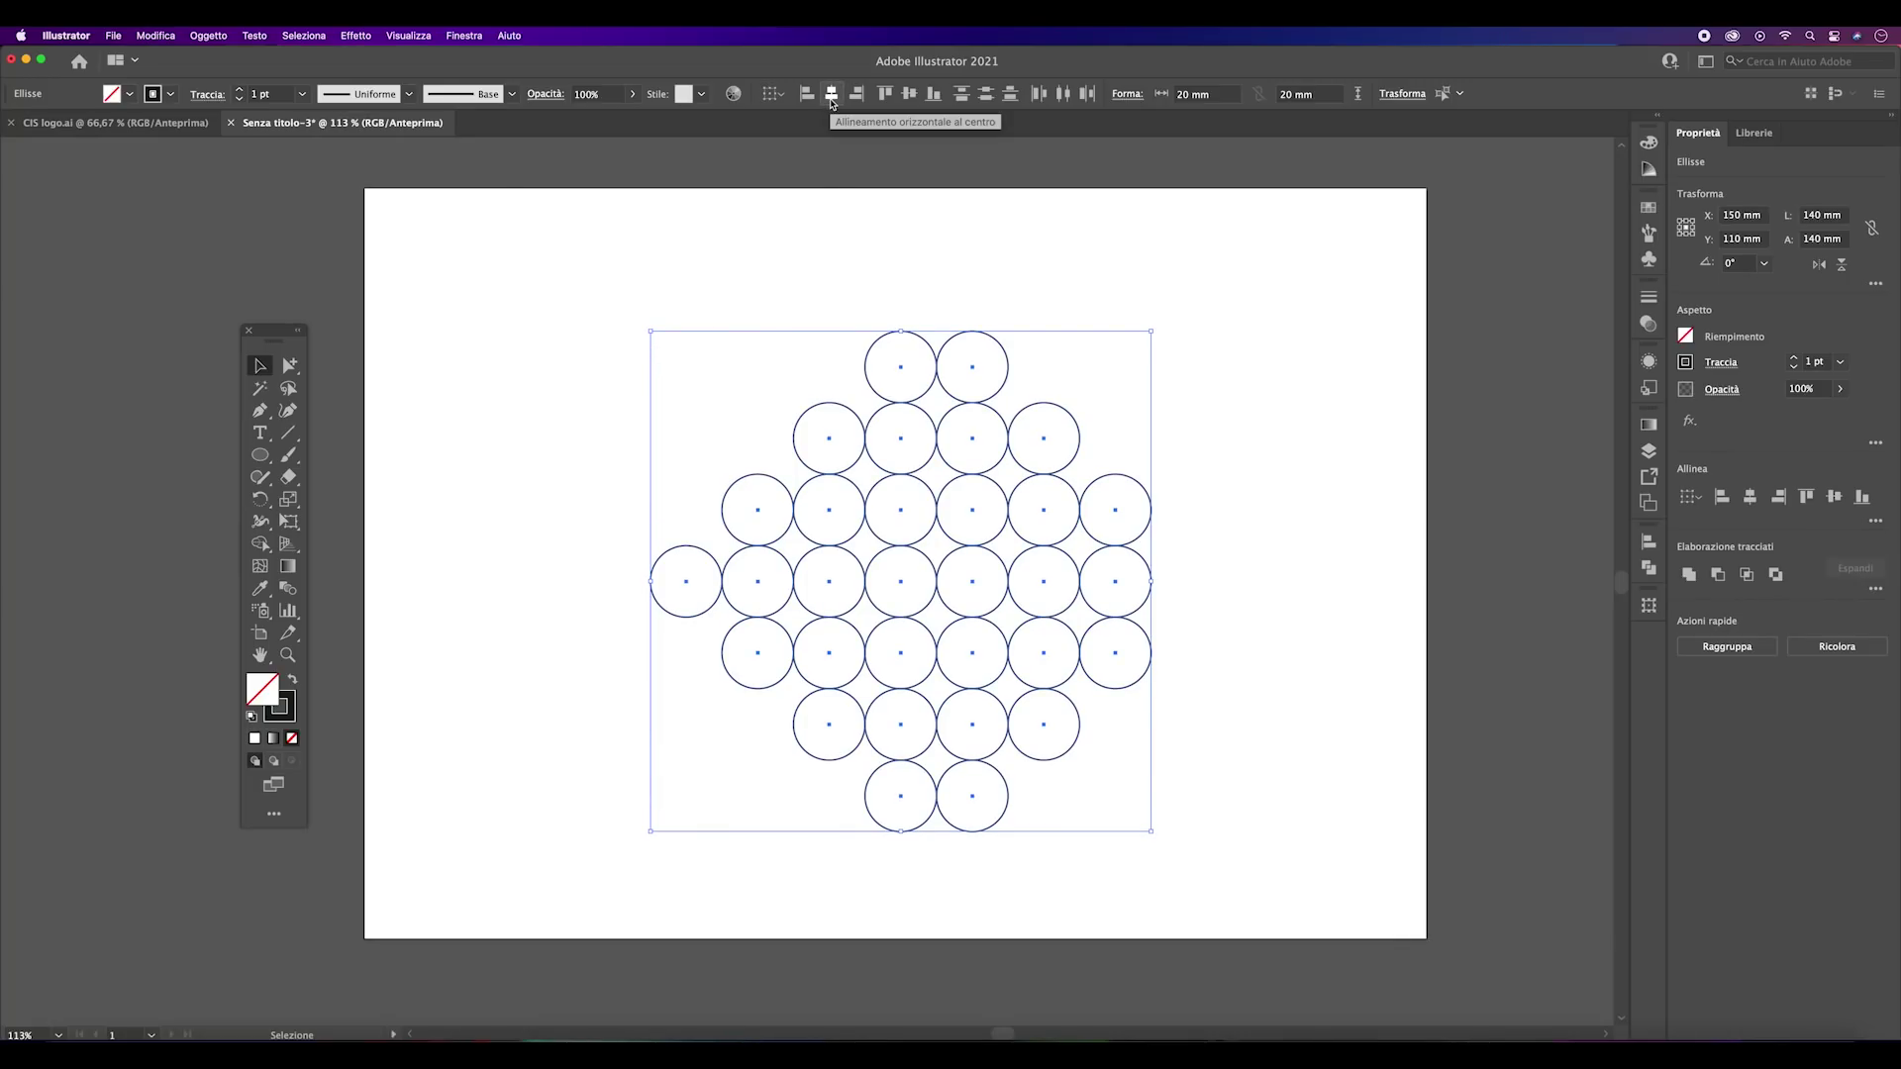
- Group the circles and centre the group on the artboard at X 148.5 mm, Y 105 mm
key(super+g)
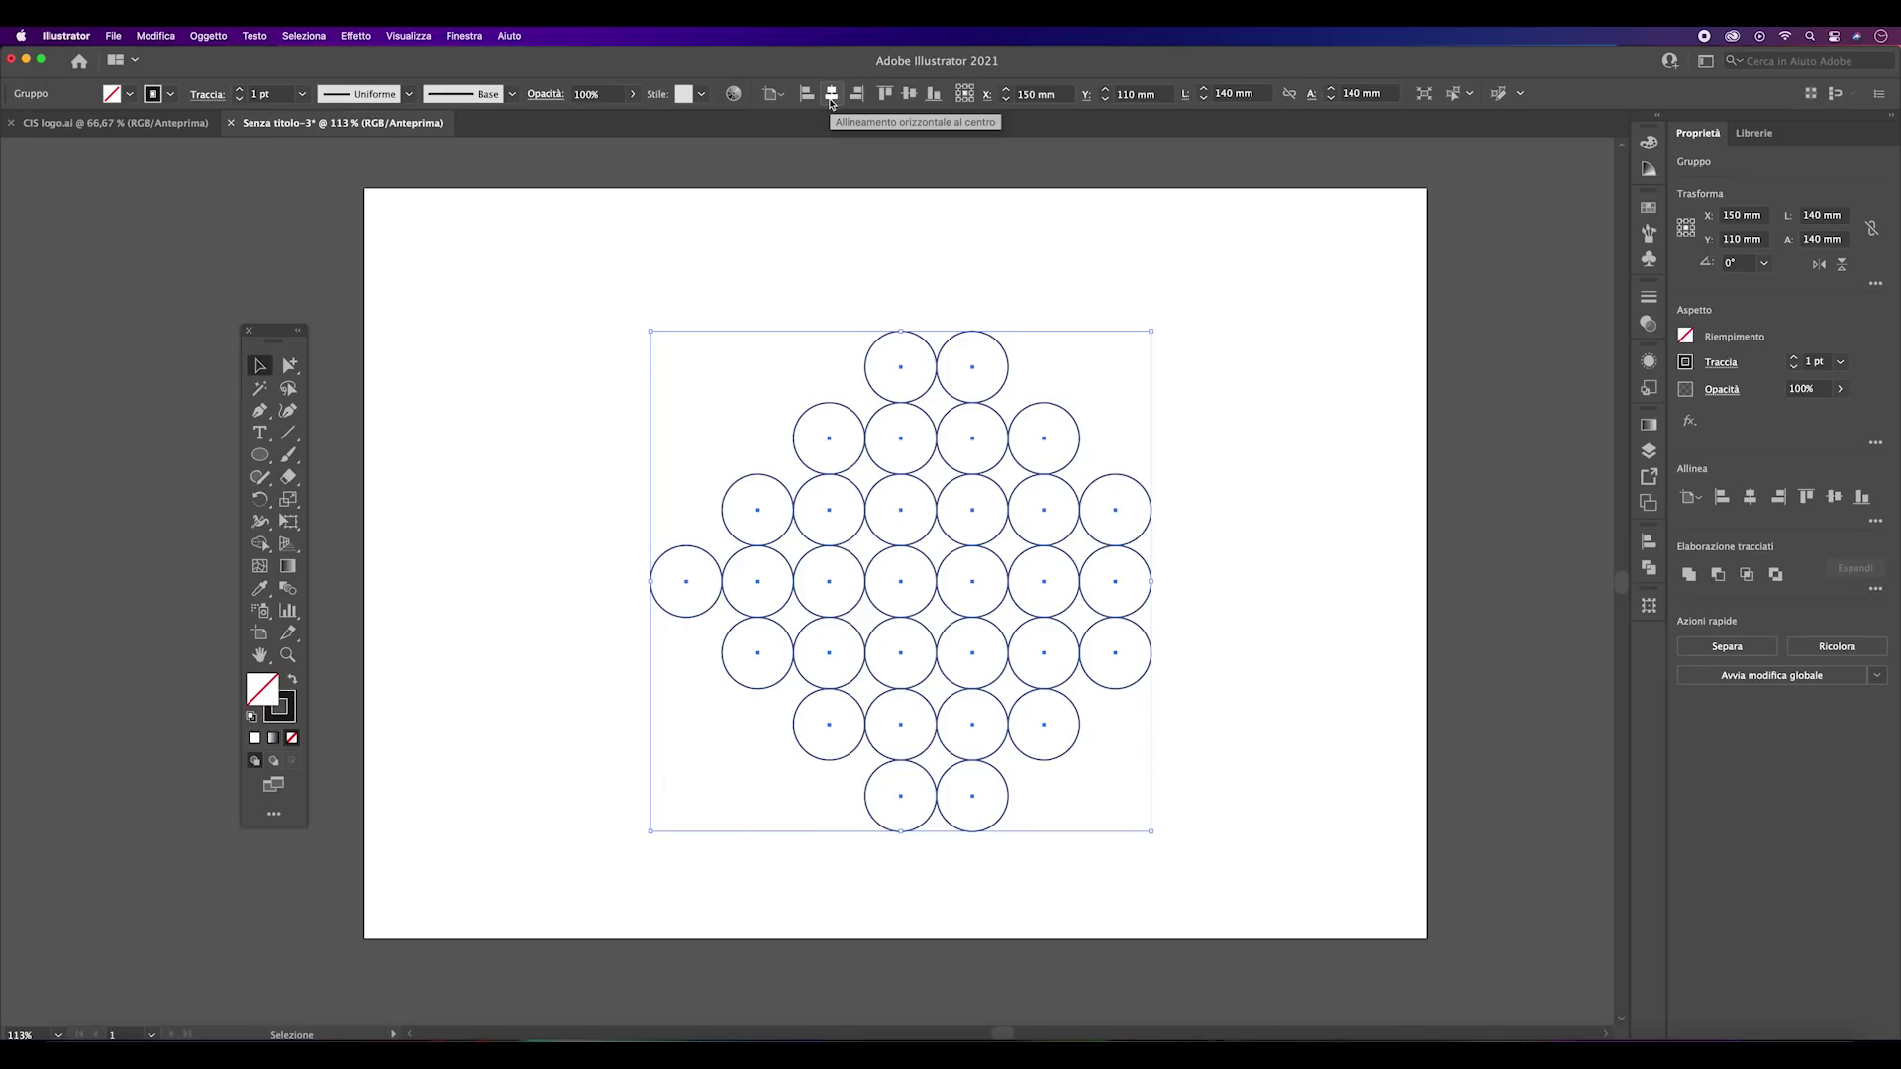
click(831, 97)
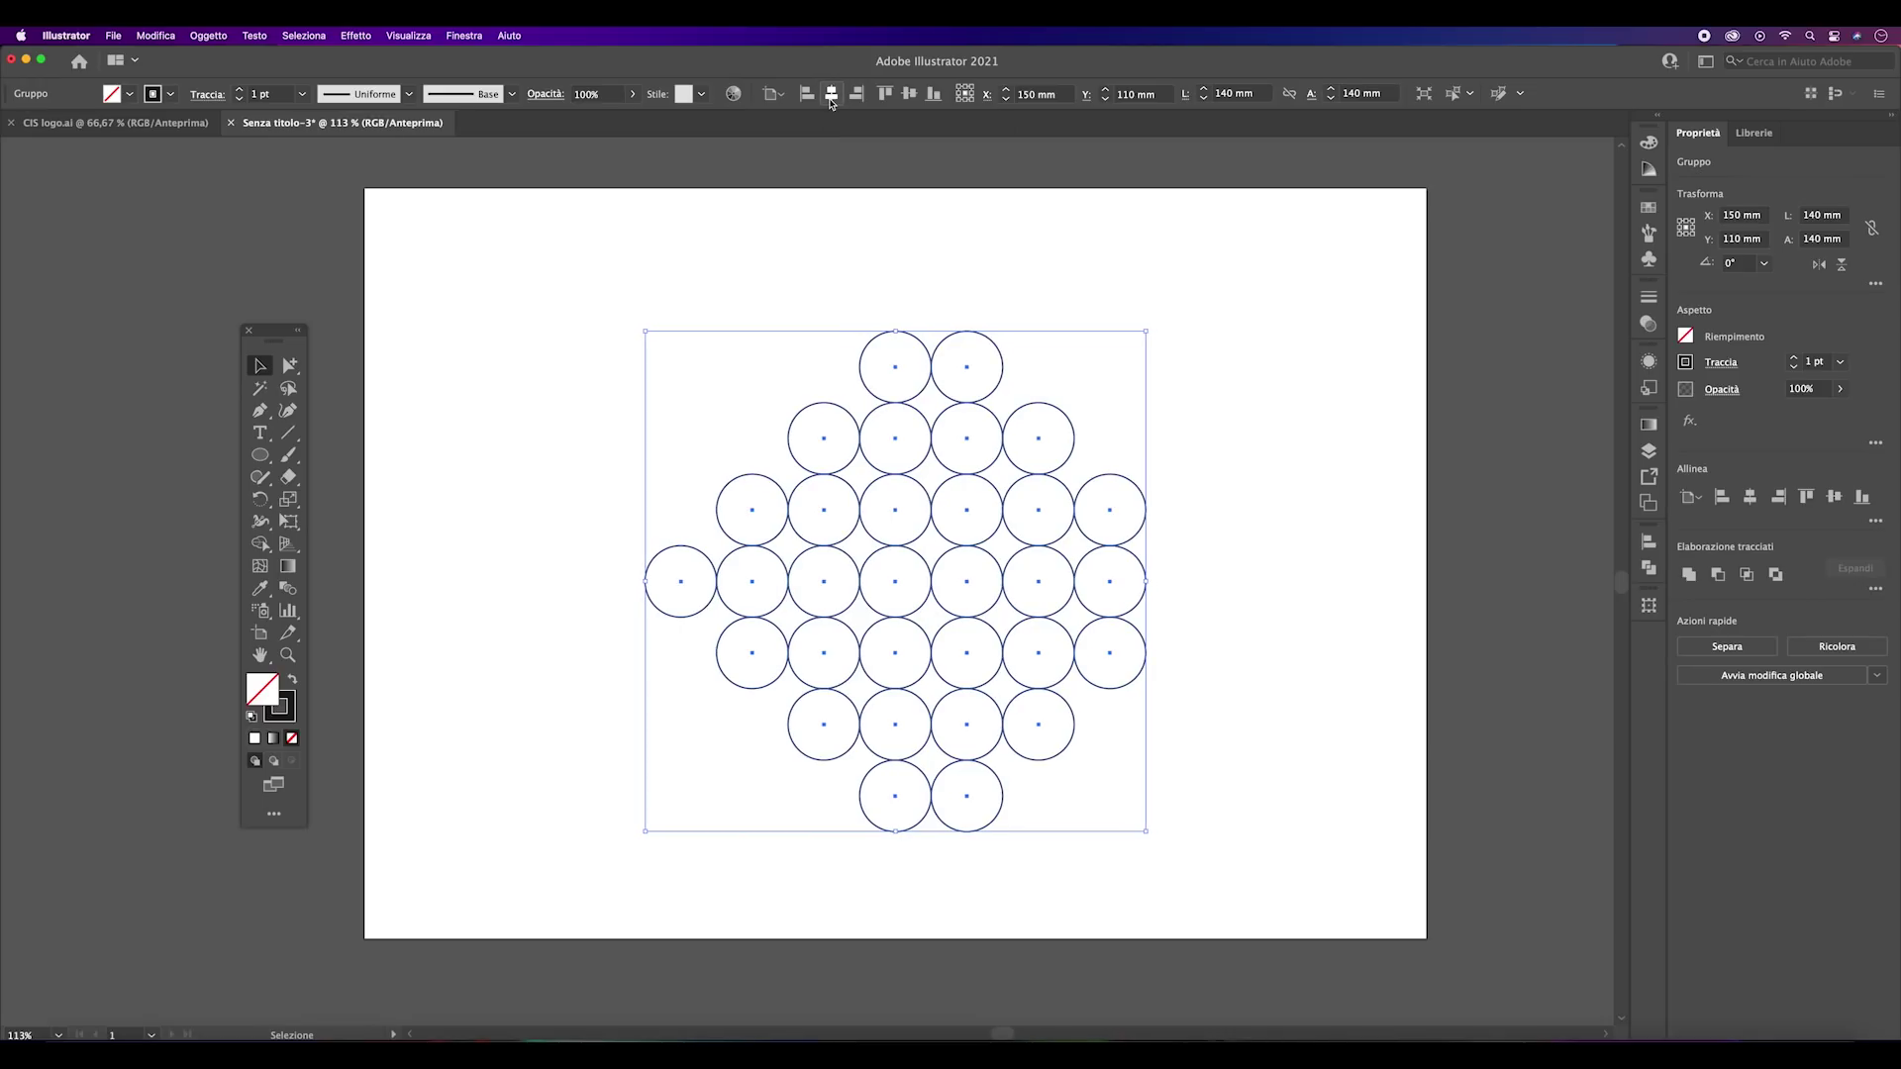
click(911, 97)
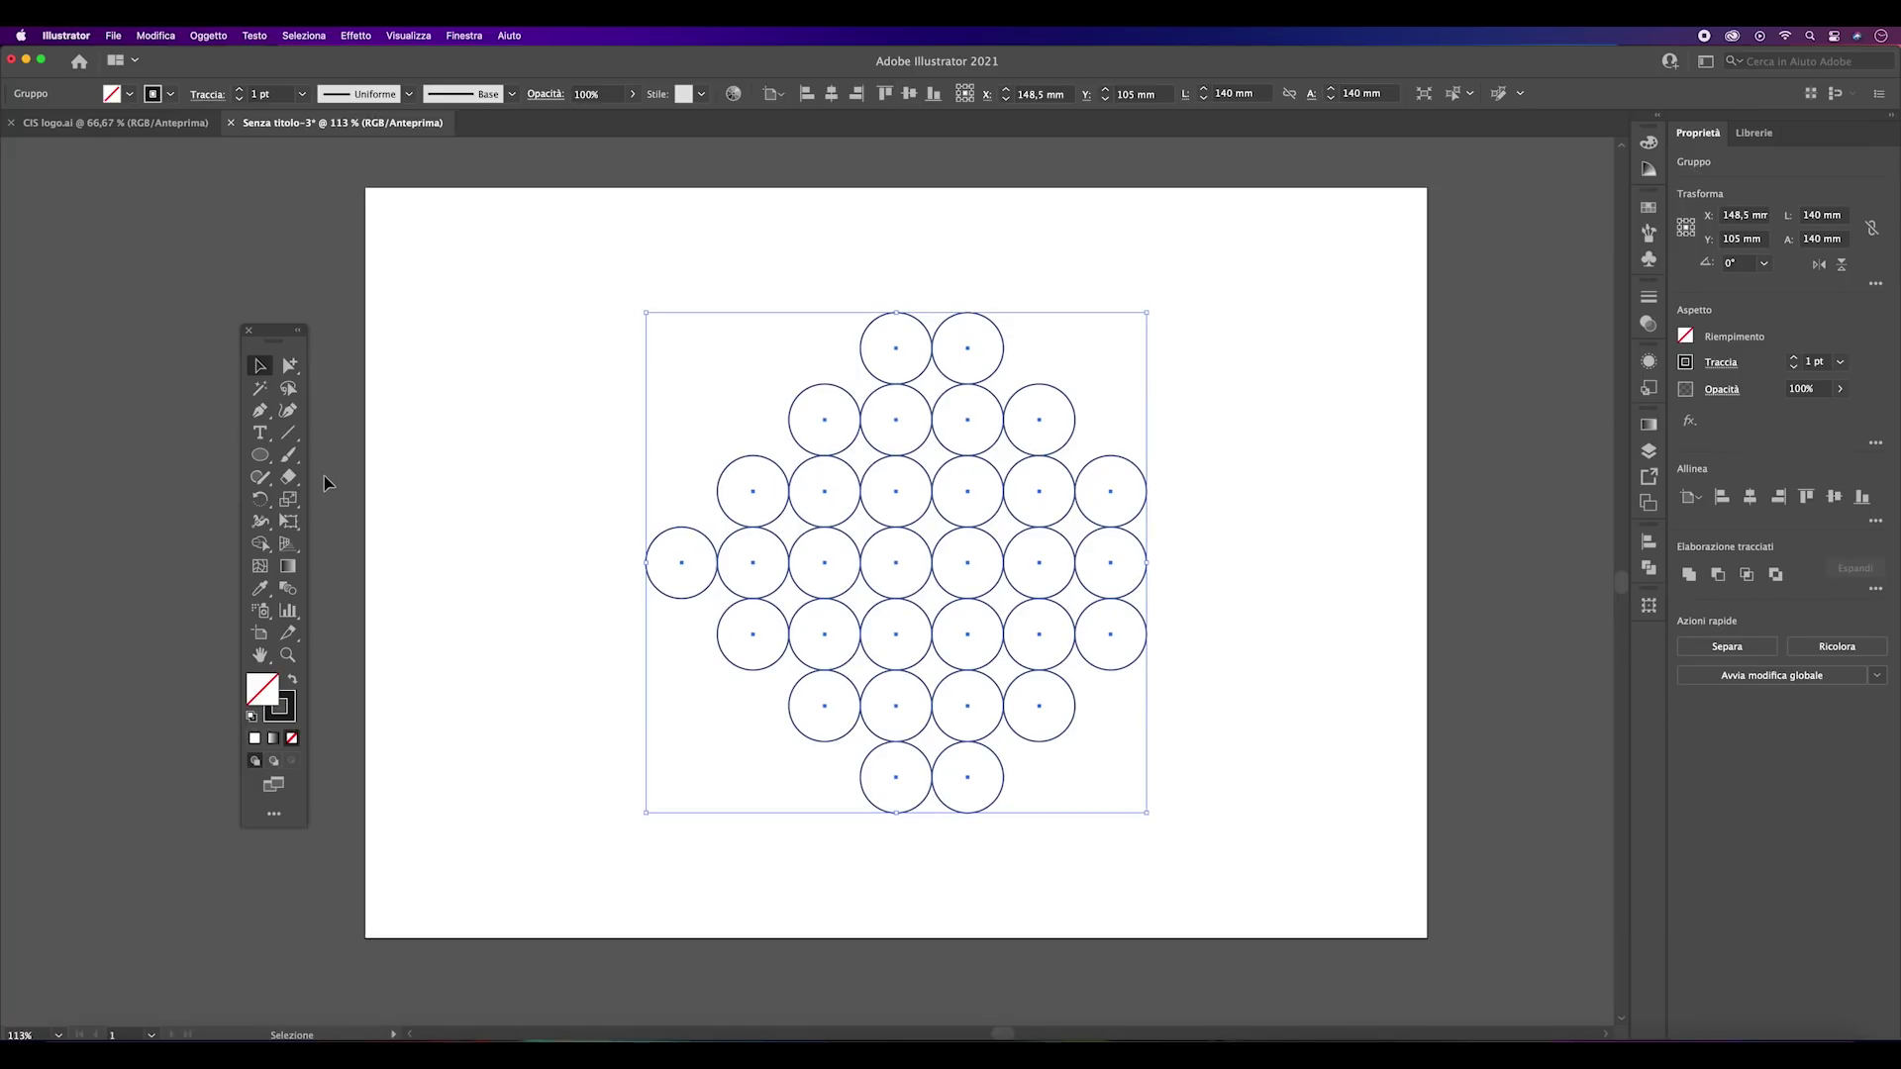
- With Shape Builder and a black fill, fill the leftmost circle and merge the first diagonal run
click(260, 544)
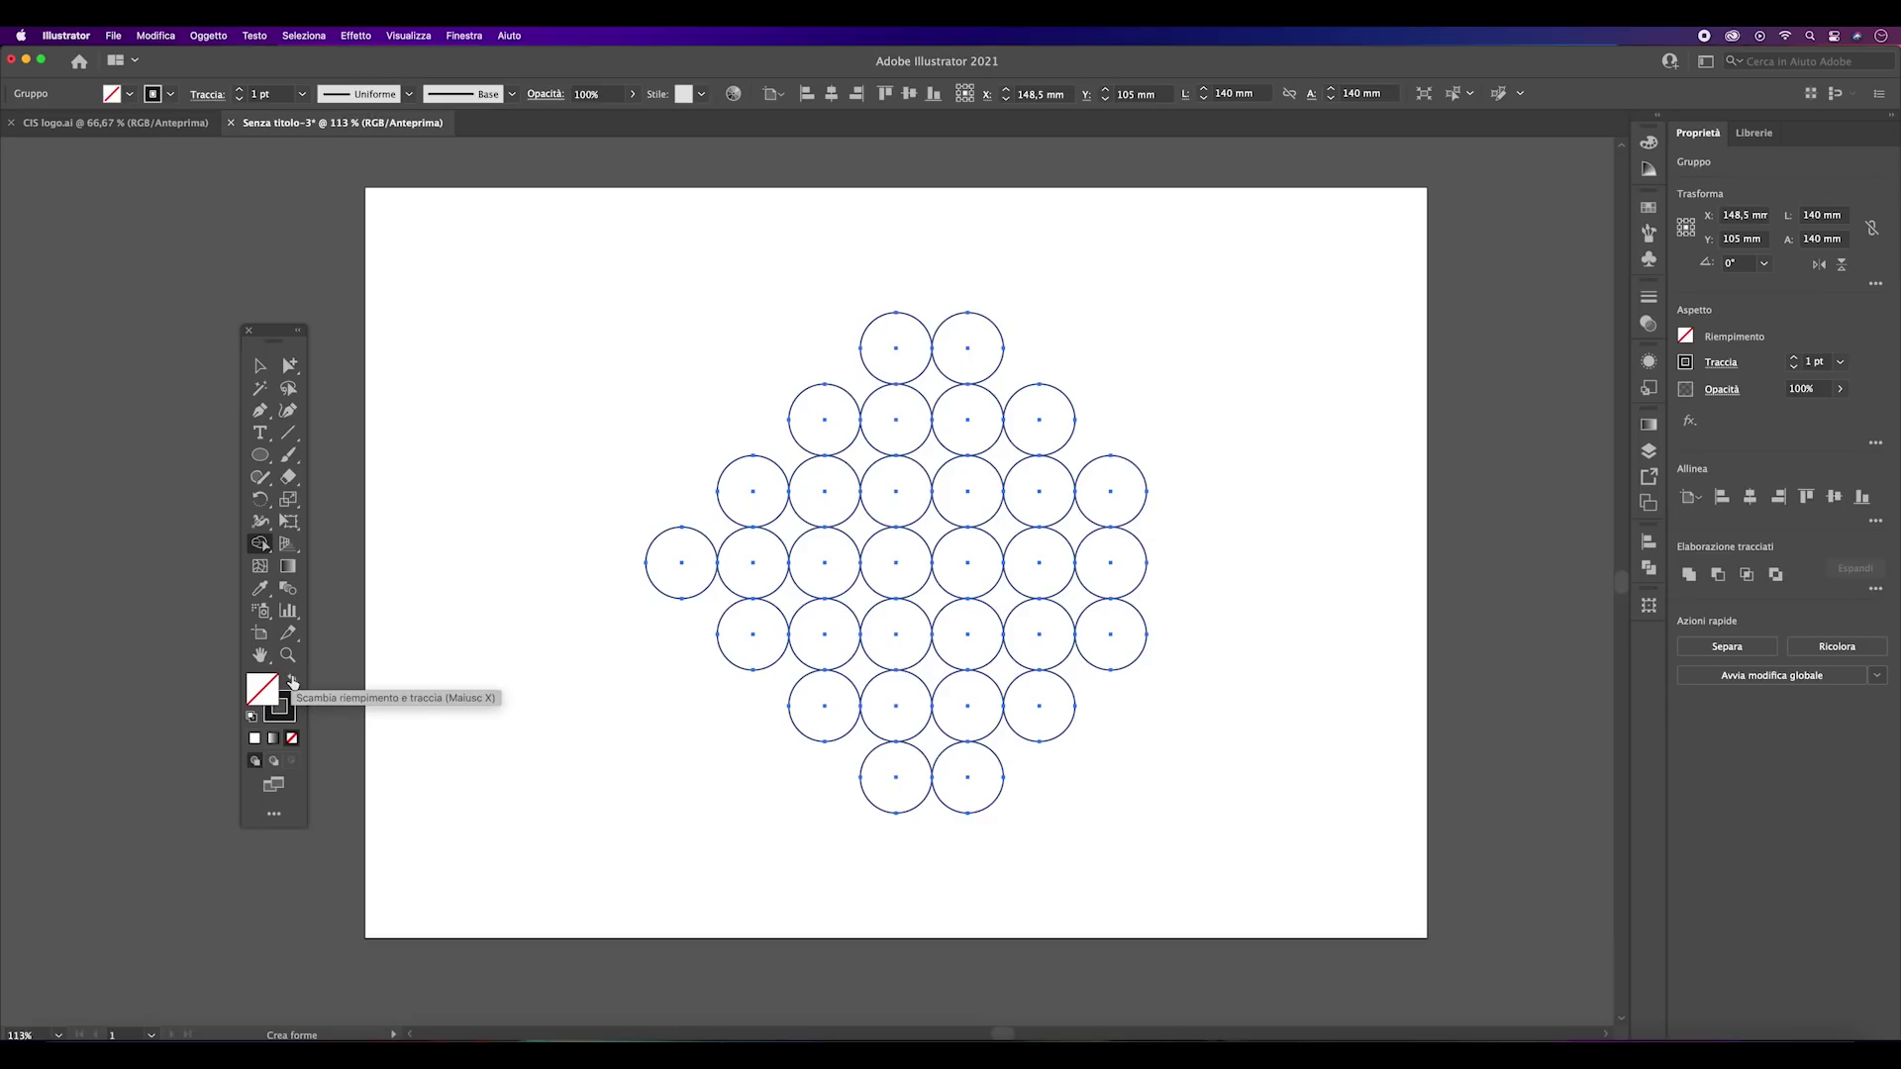
click(293, 682)
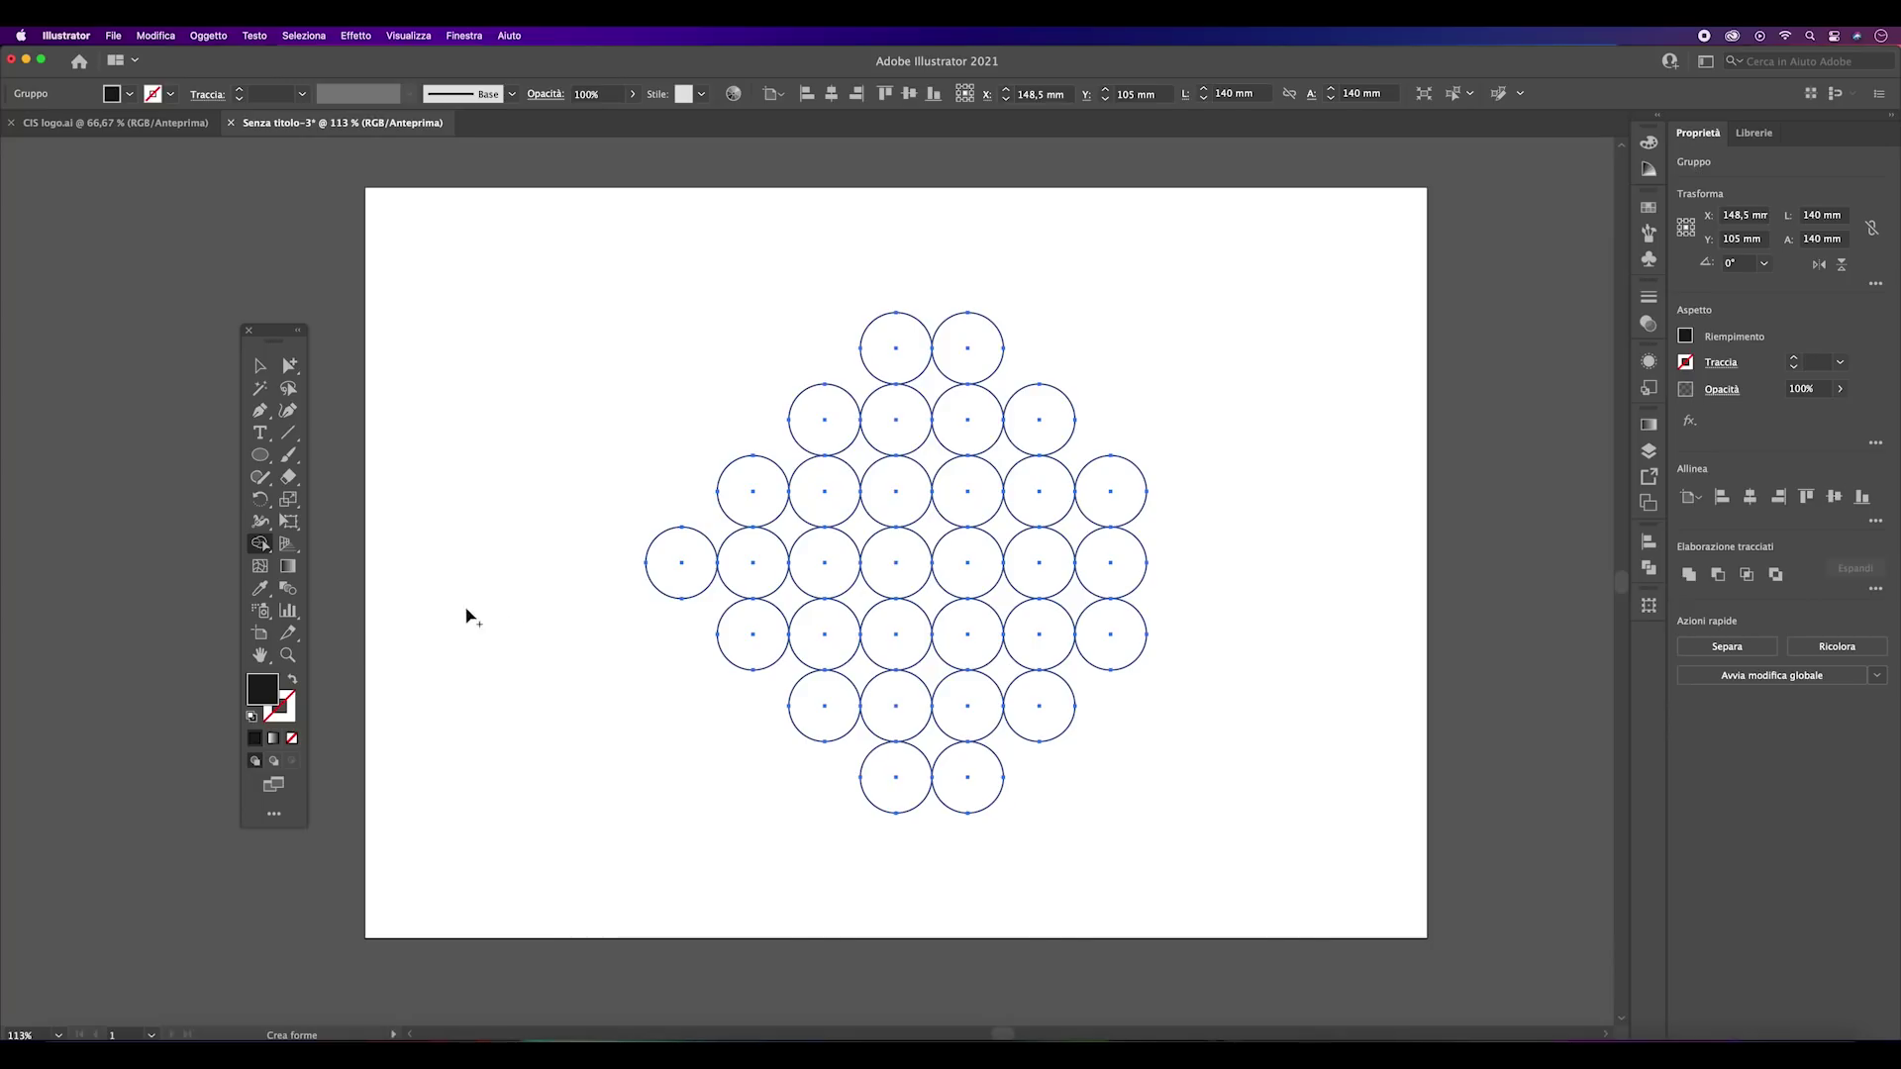
click(682, 585)
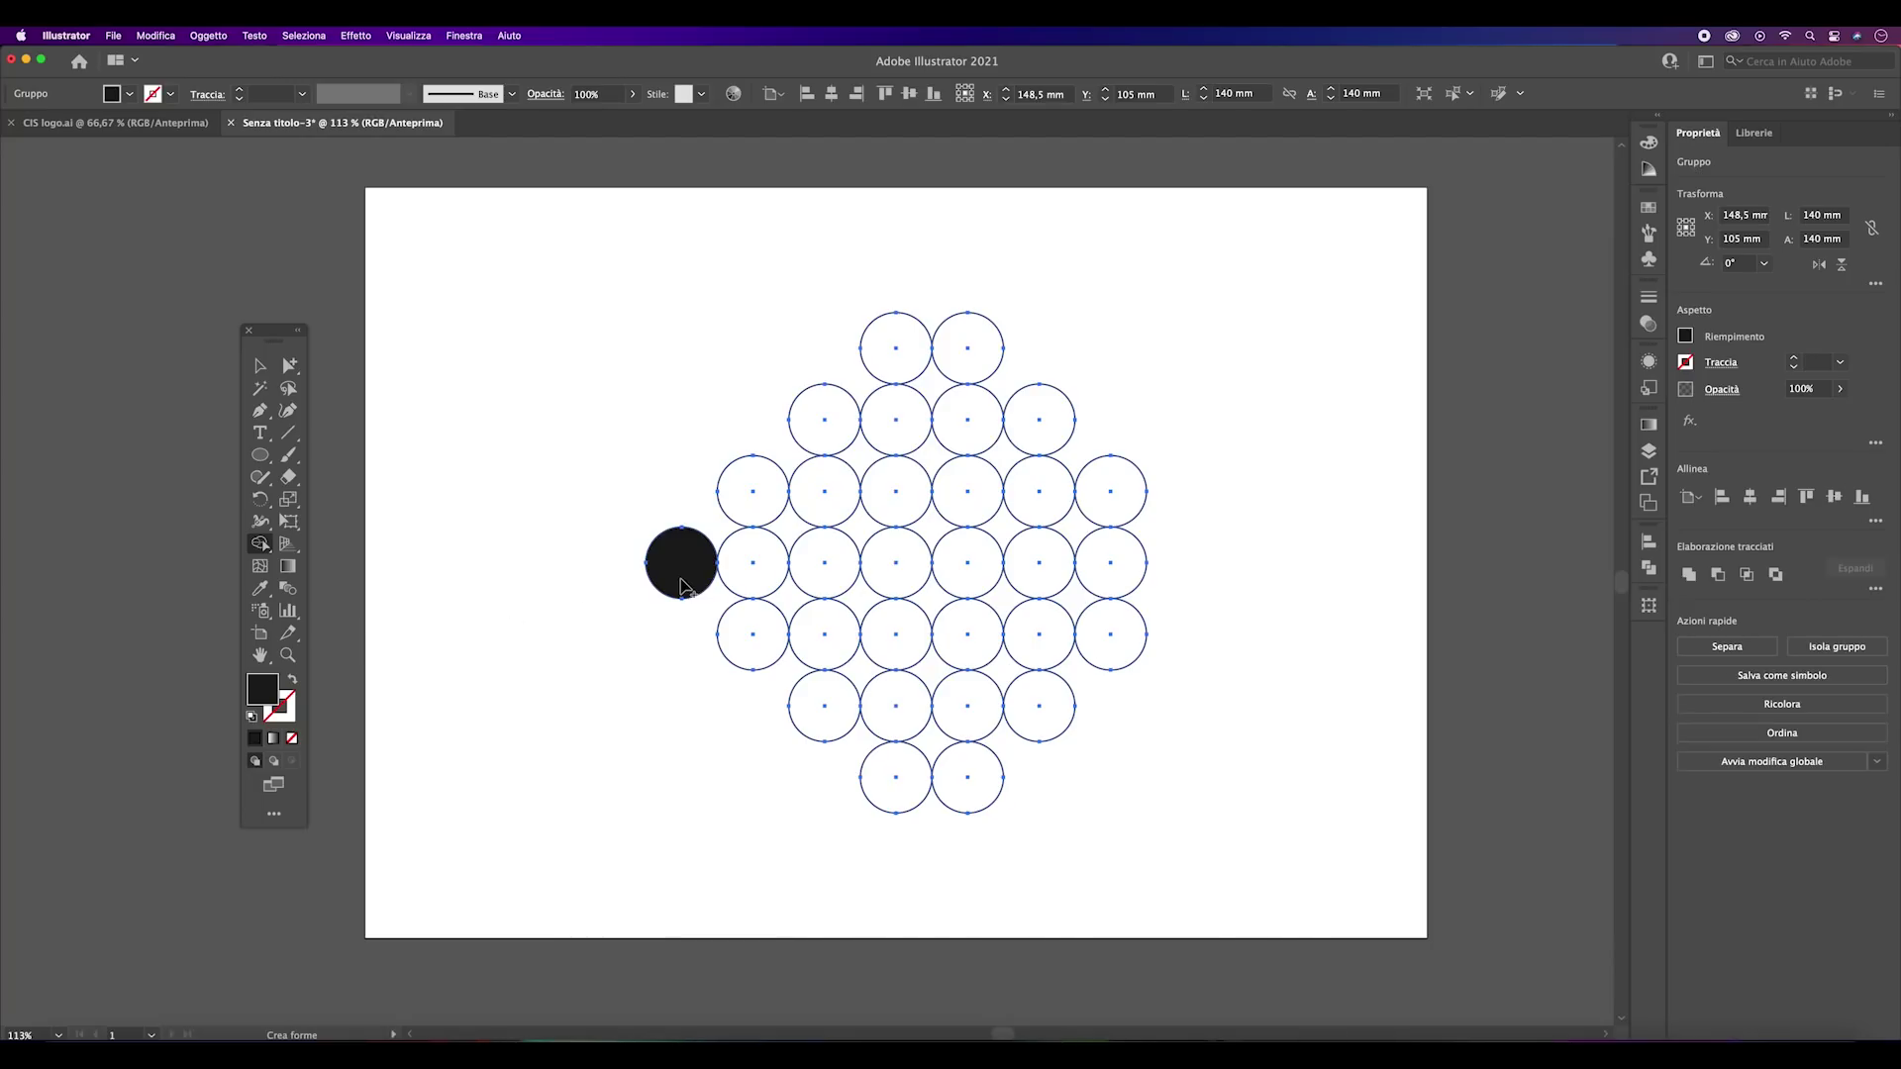
drag(767, 513, 805, 567)
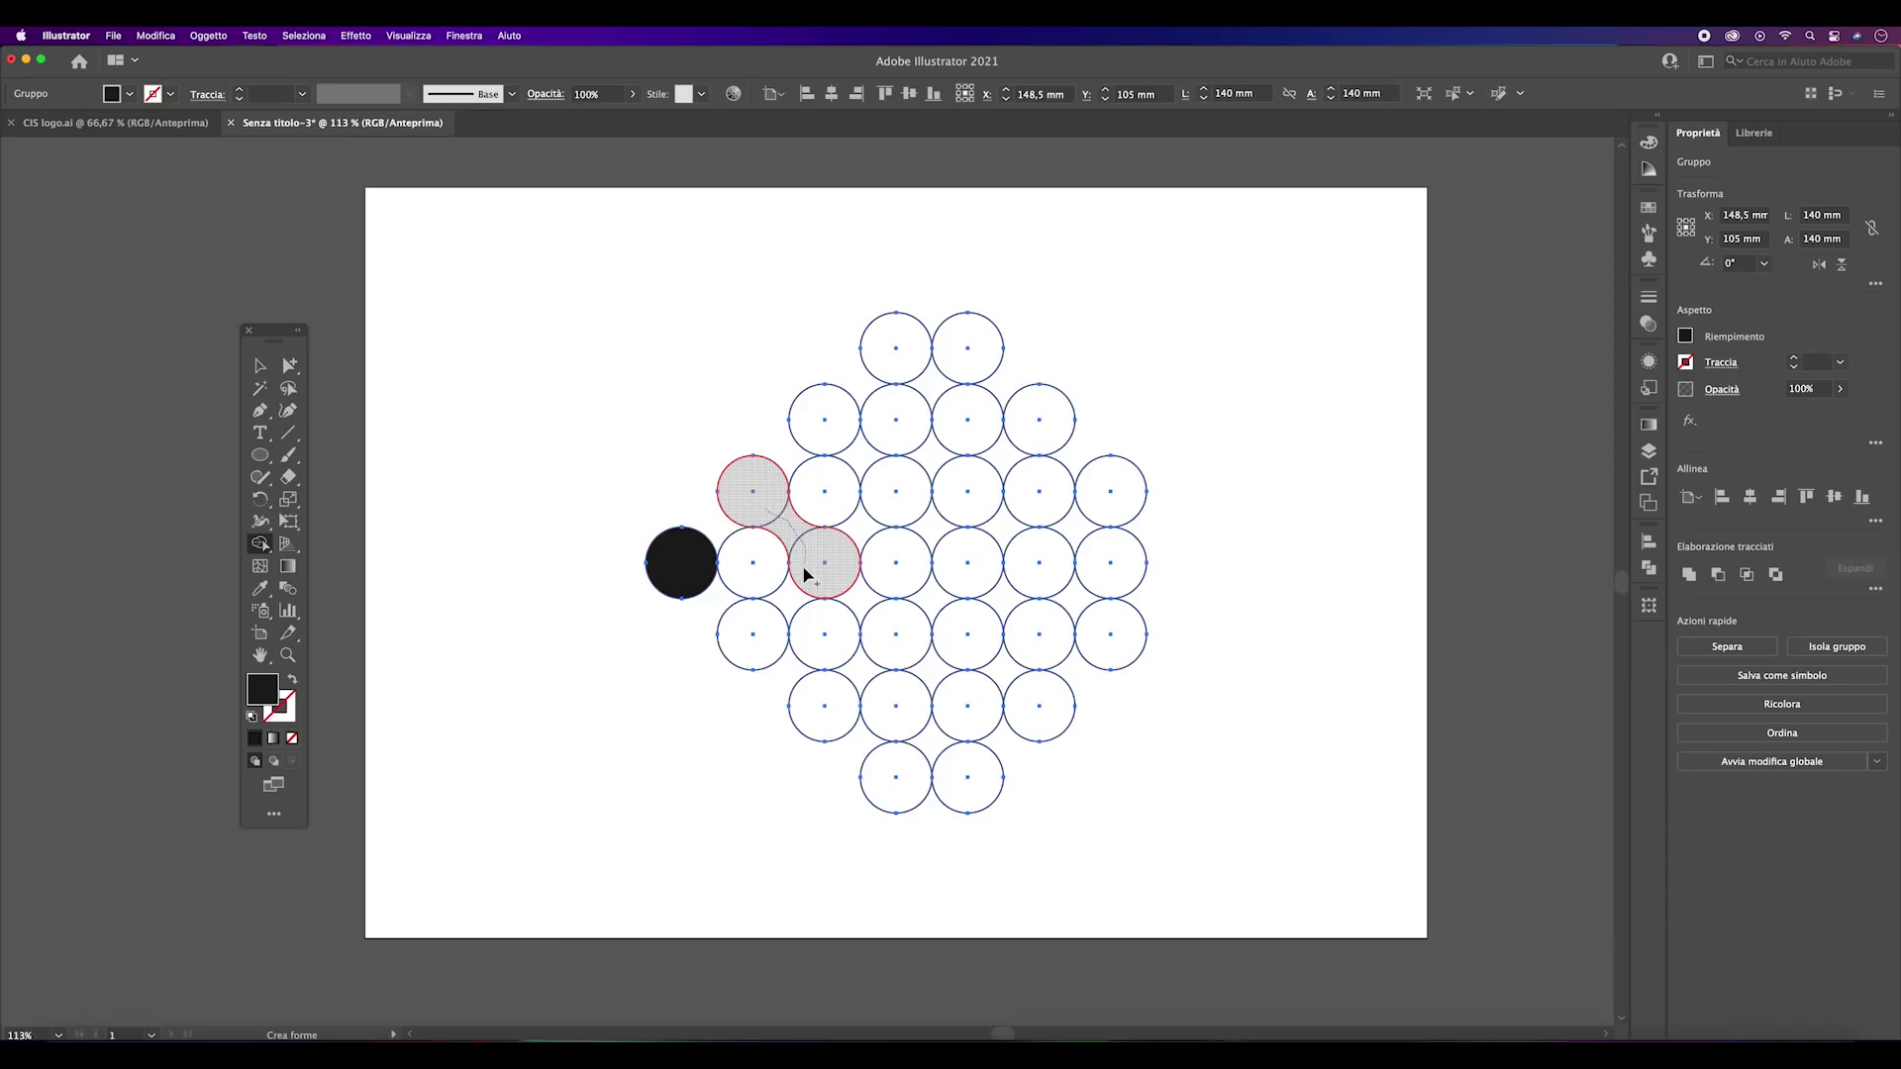
drag(804, 564, 770, 613)
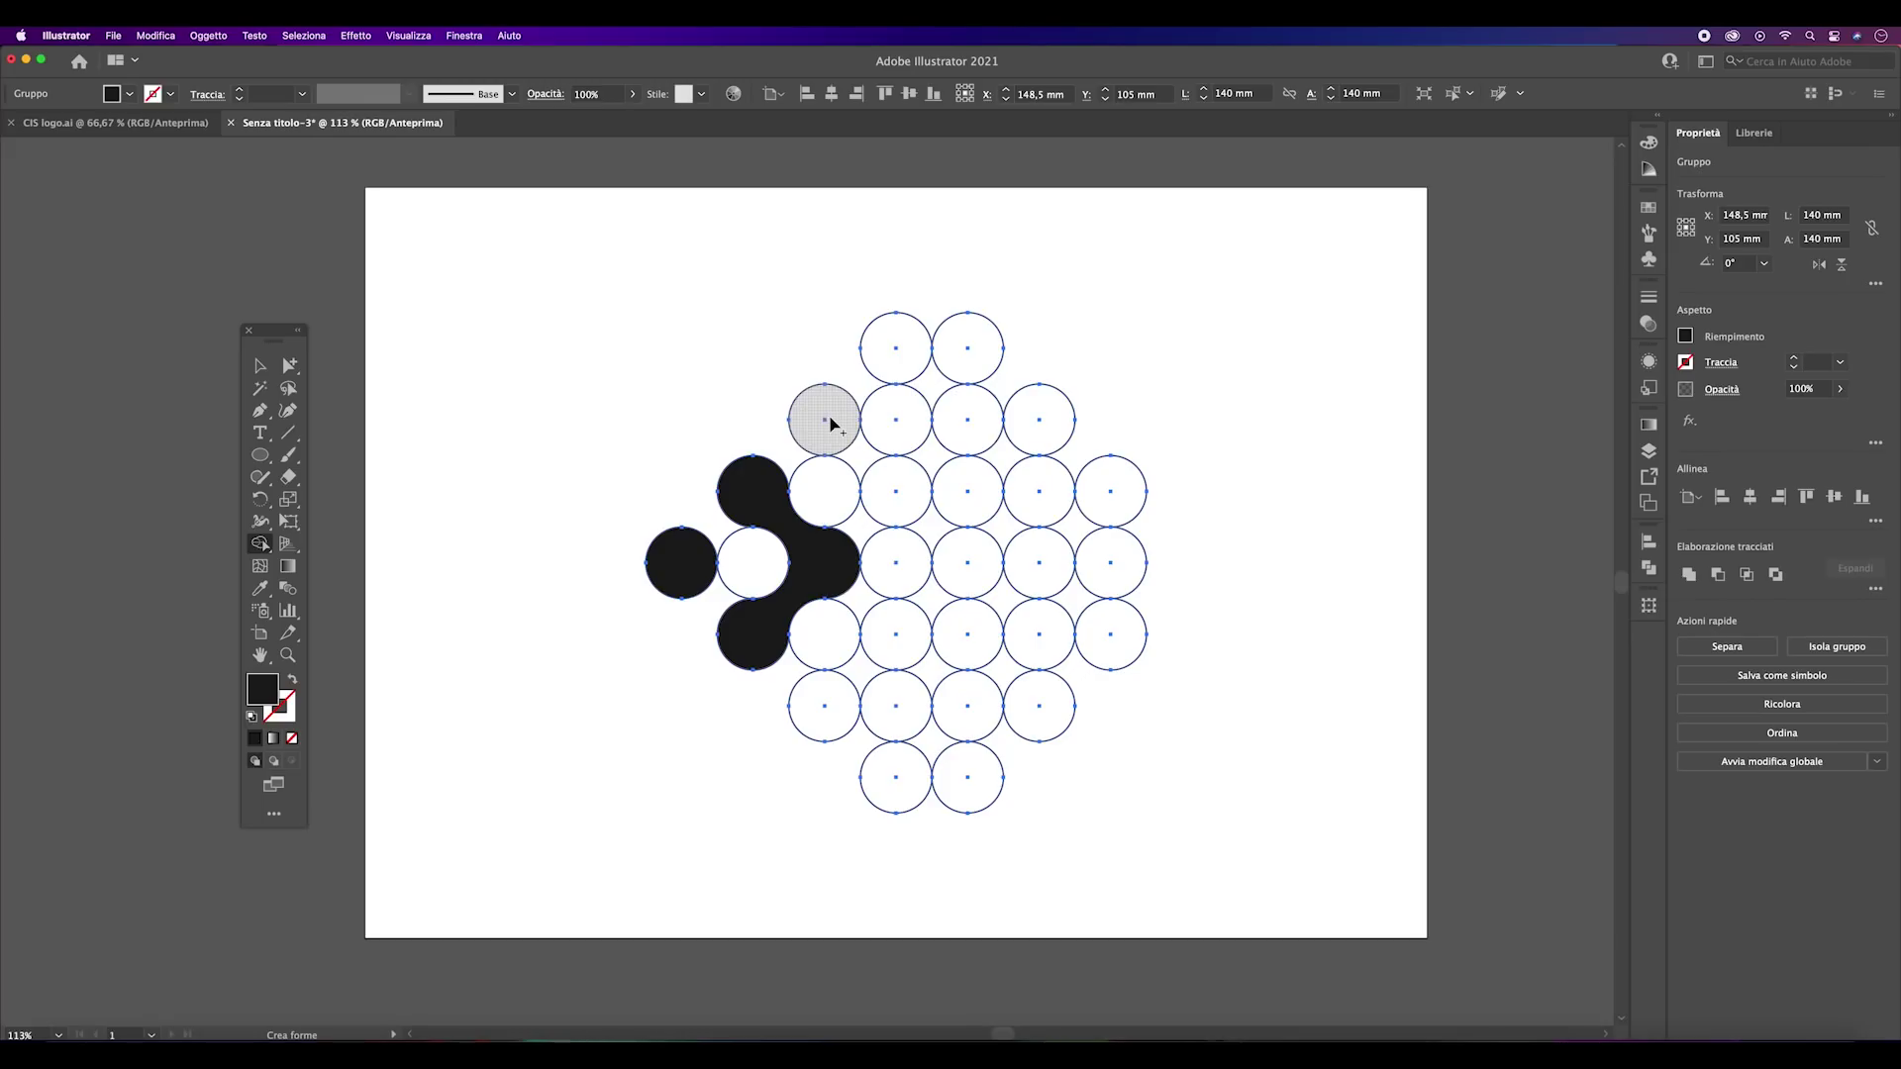
- Merge the remaining diagonal circle runs into black chevron stripes, then deselect
drag(830, 424, 880, 476)
mouse_move(889, 487)
mouse_down()
mouse_move(950, 548)
mouse_move(882, 654)
mouse_up()
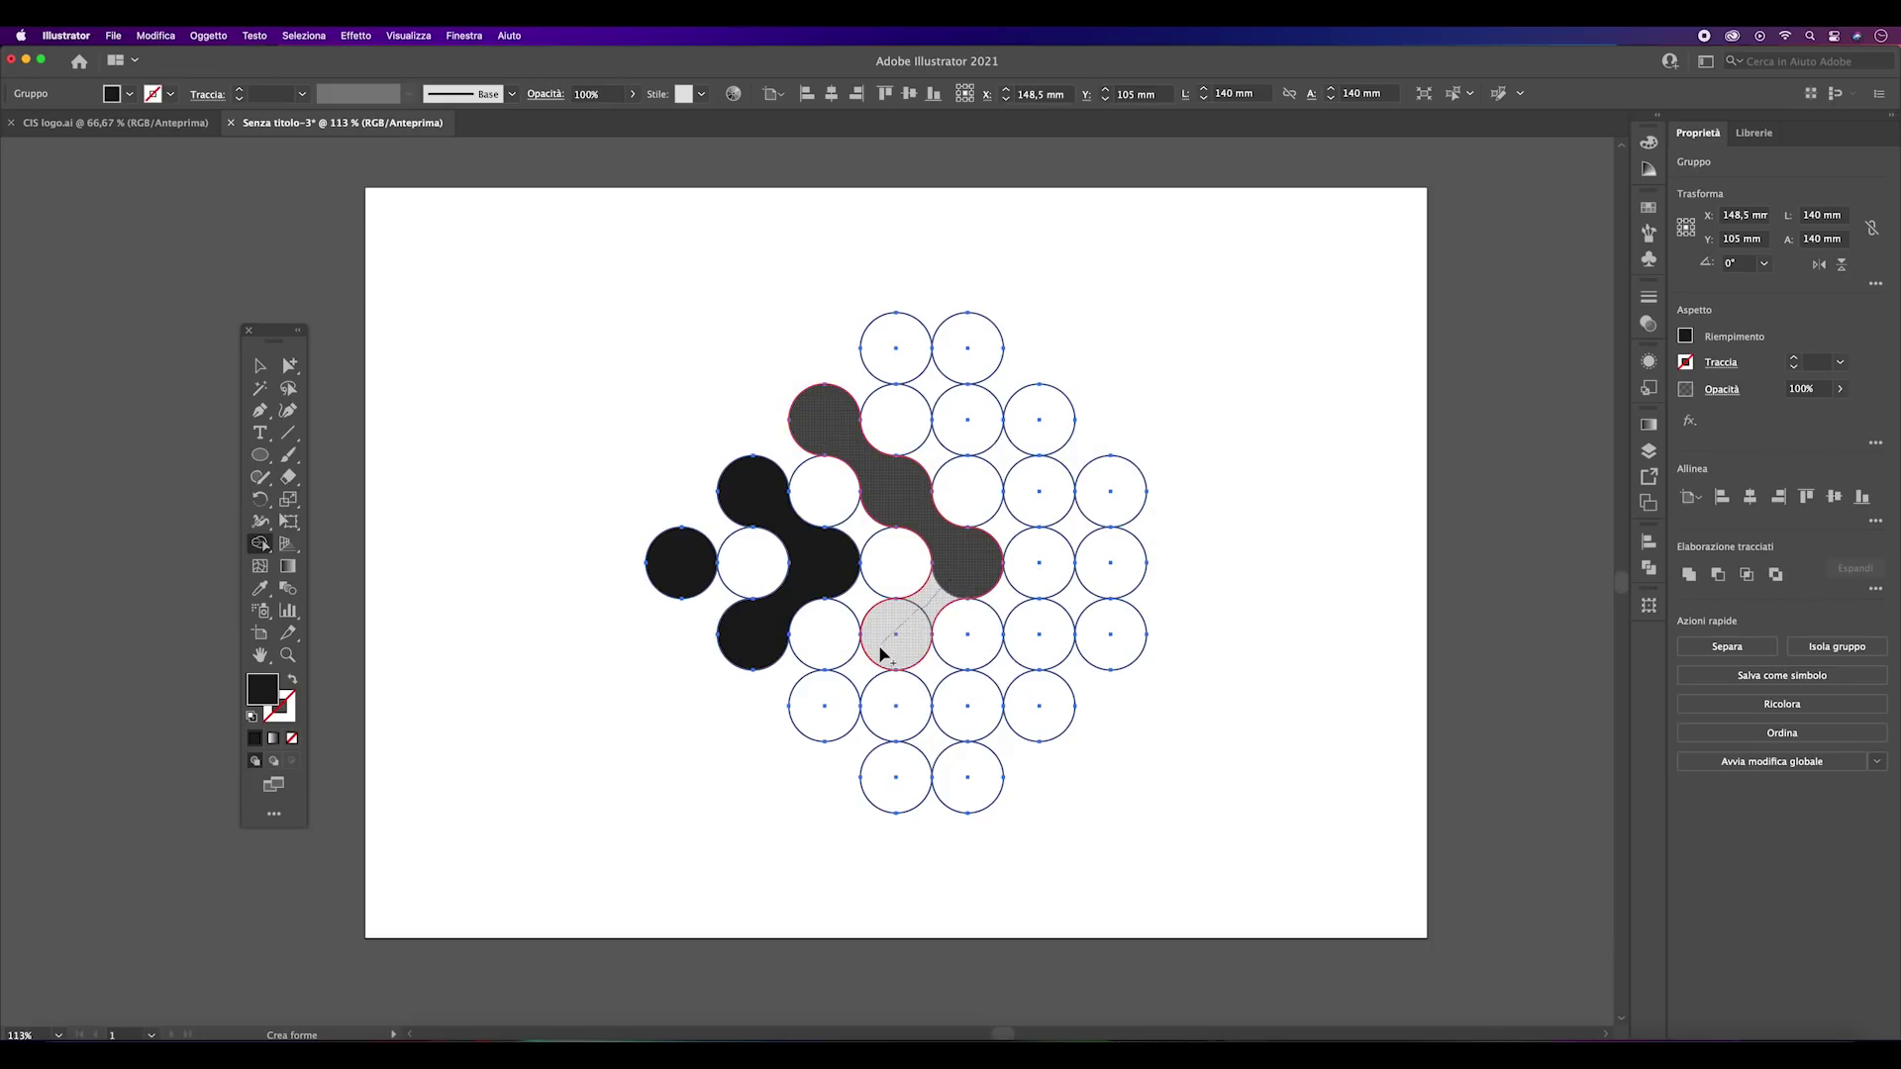
drag(881, 654, 848, 690)
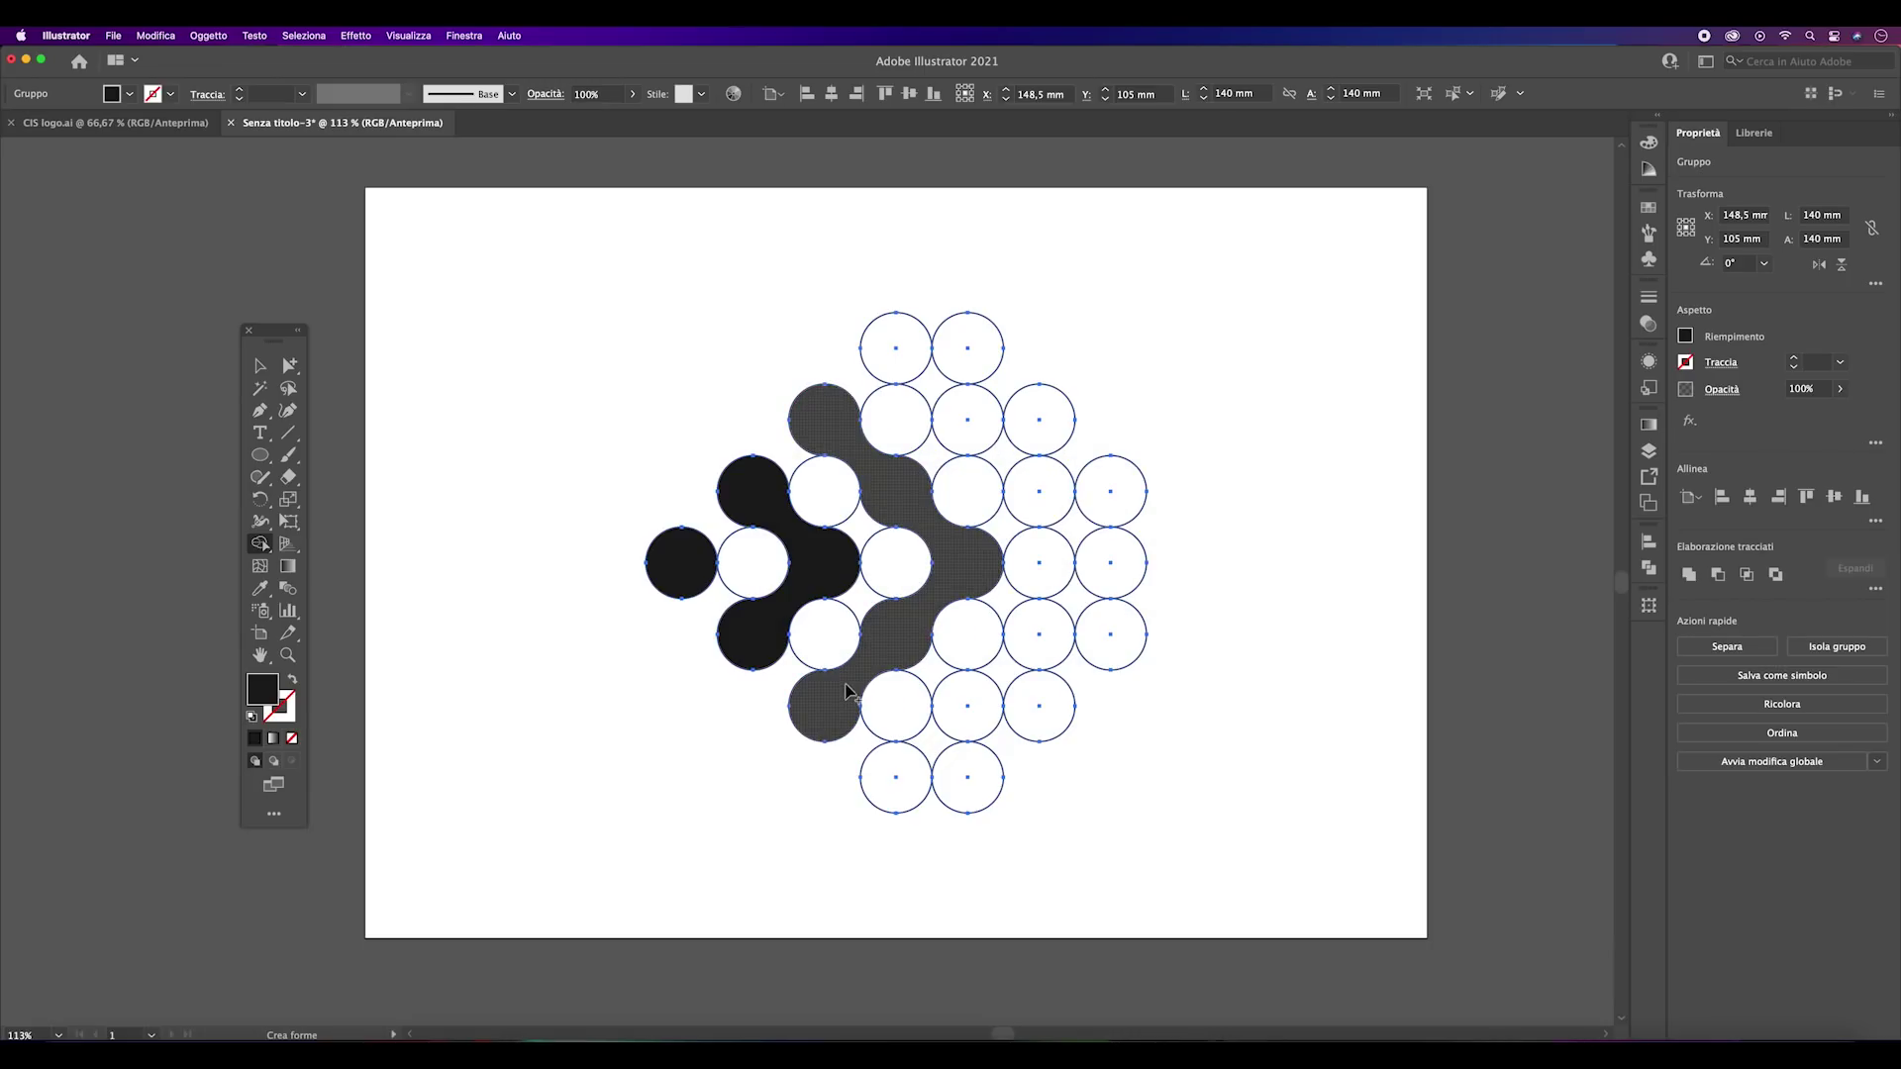
drag(906, 354, 1039, 492)
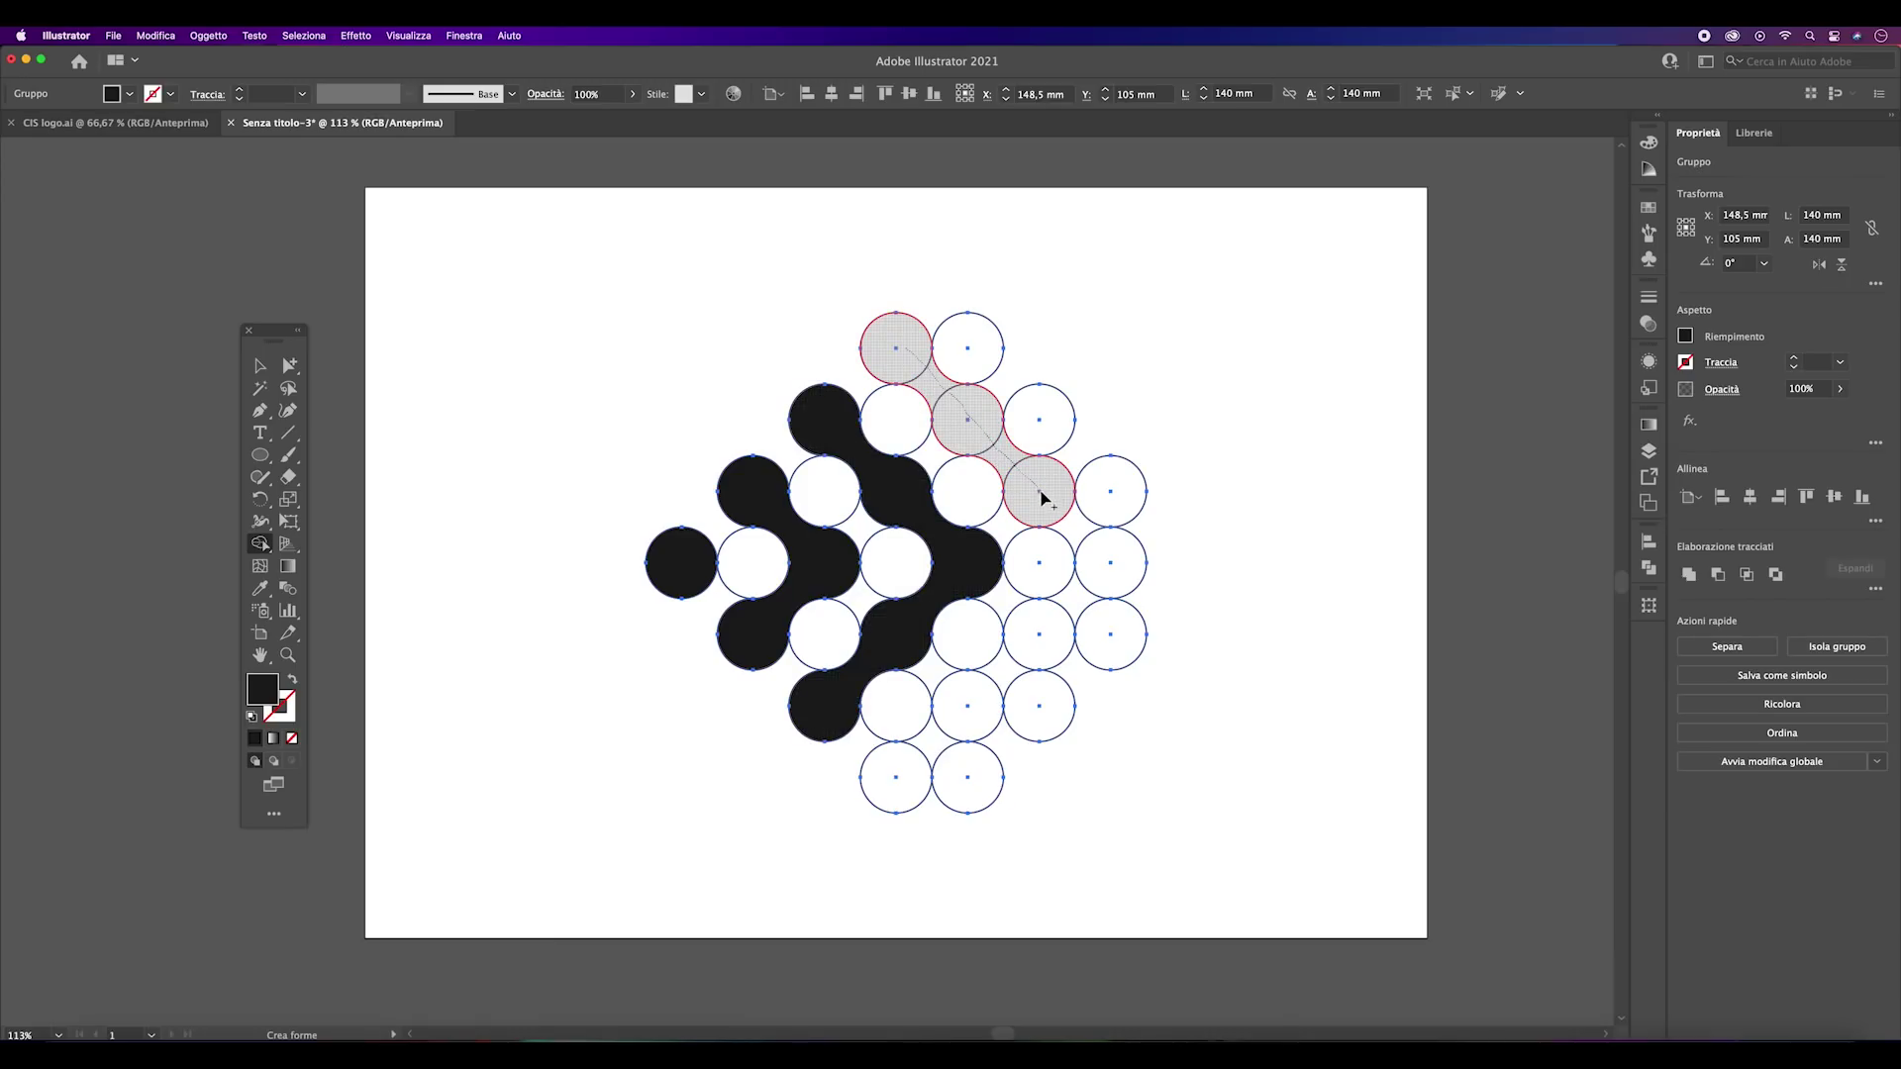
mouse_move(1040, 495)
mouse_down()
mouse_move(1096, 549)
mouse_move(918, 760)
mouse_up()
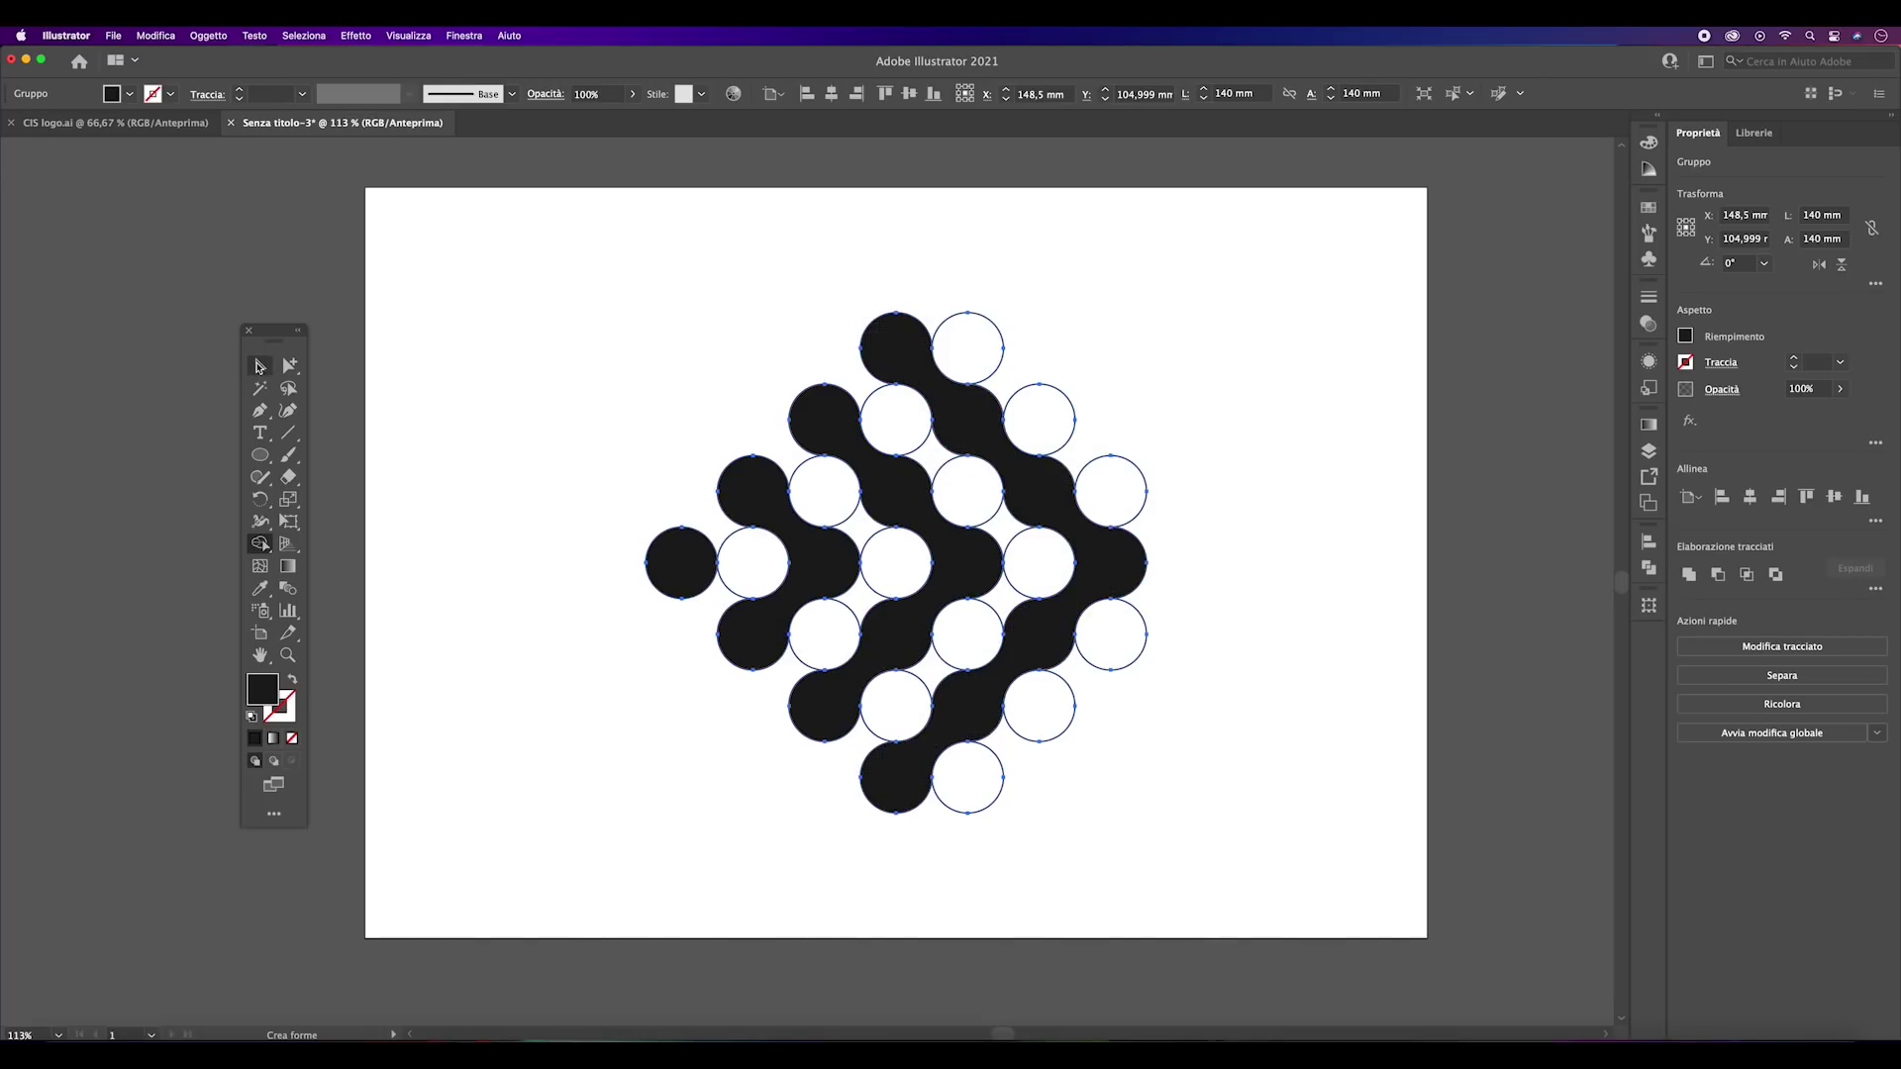
click(258, 367)
click(543, 399)
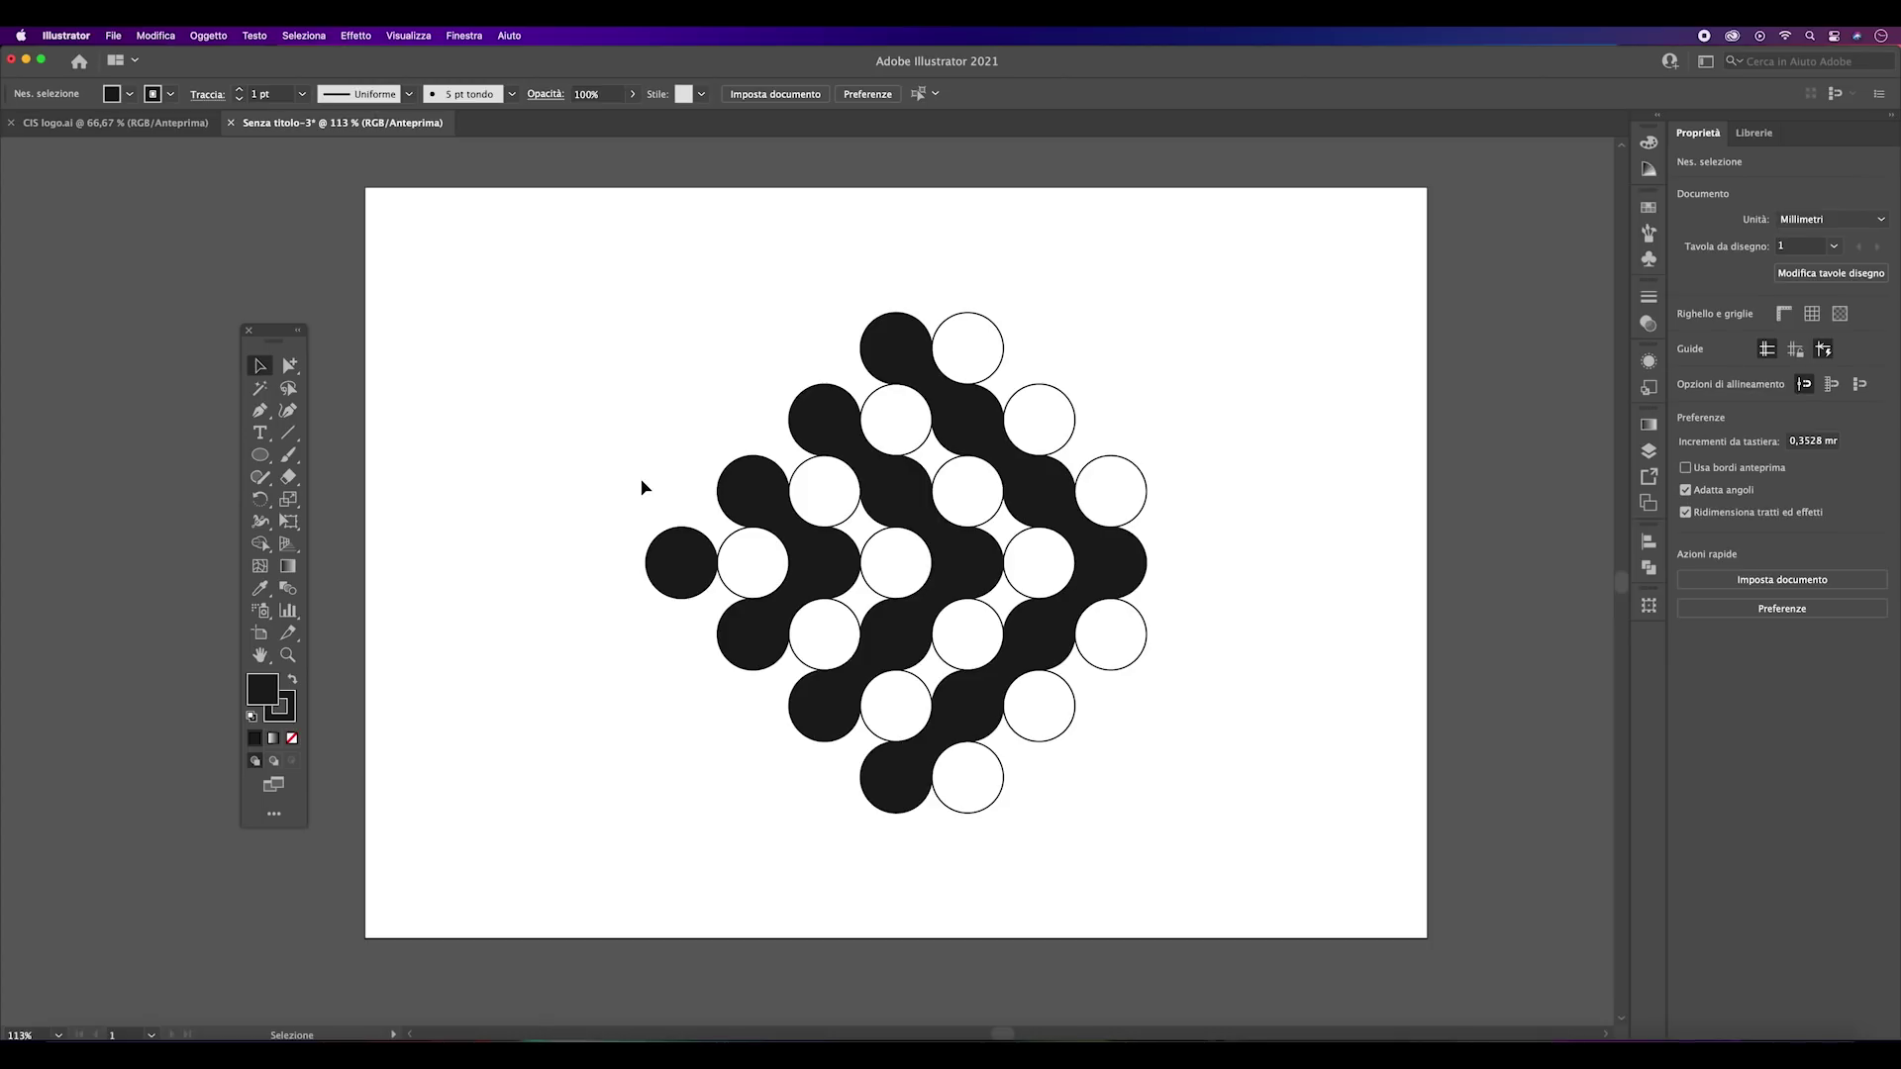
- Ungroup the circle pattern and clear the selection
click(693, 551)
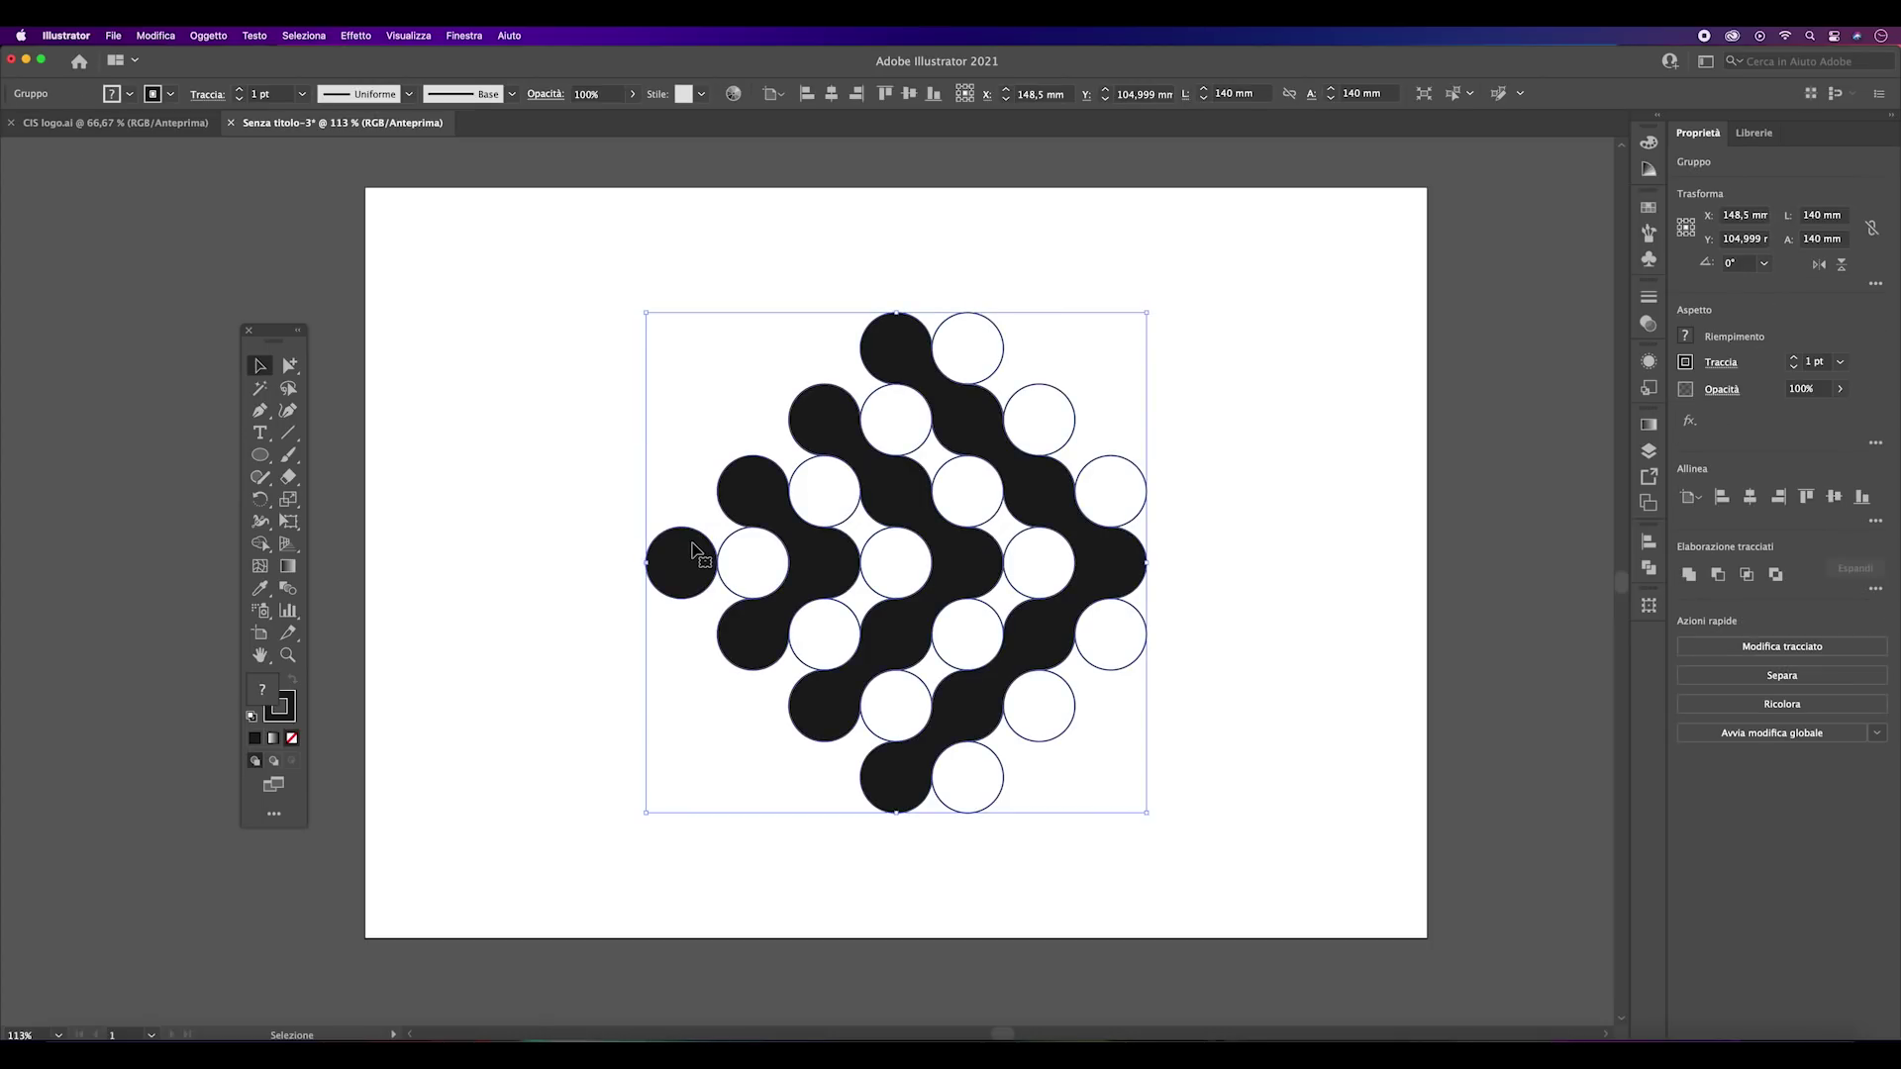
key(super+shift+g)
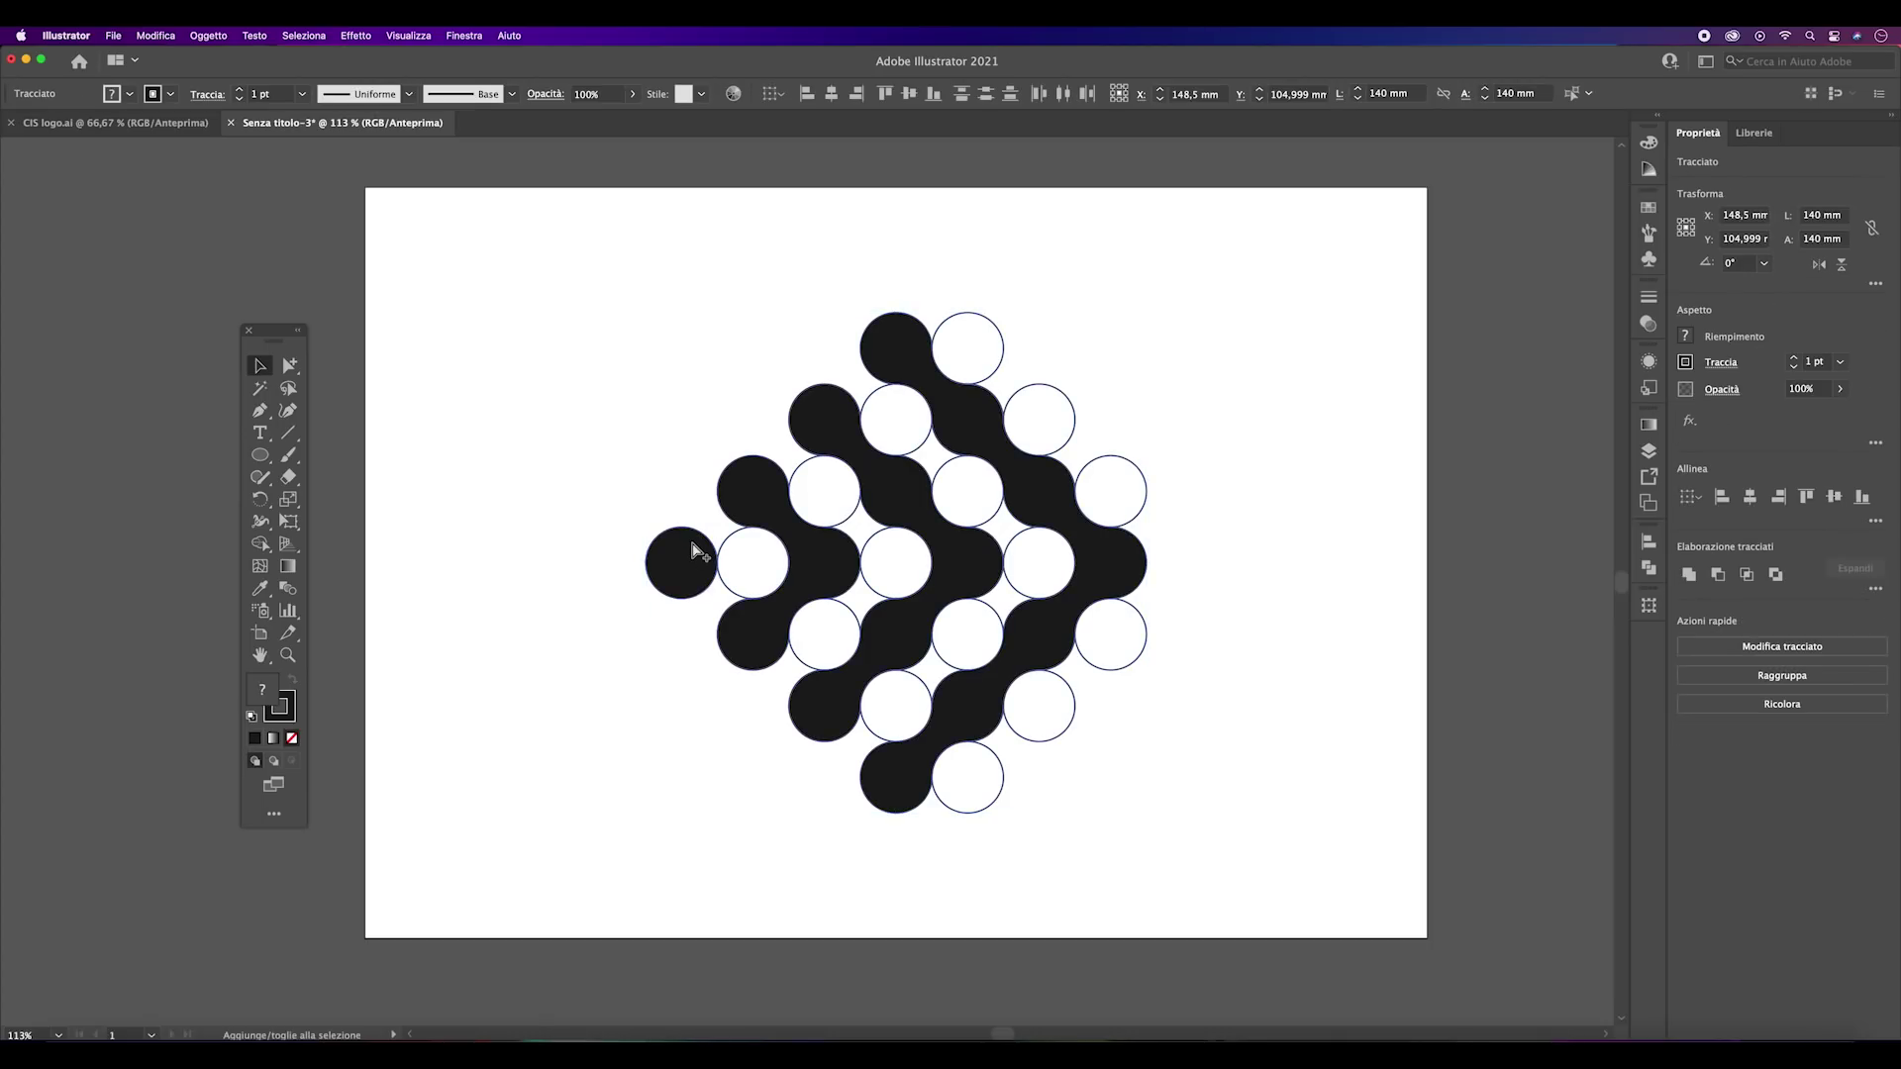
scroll(692, 546, right, 1)
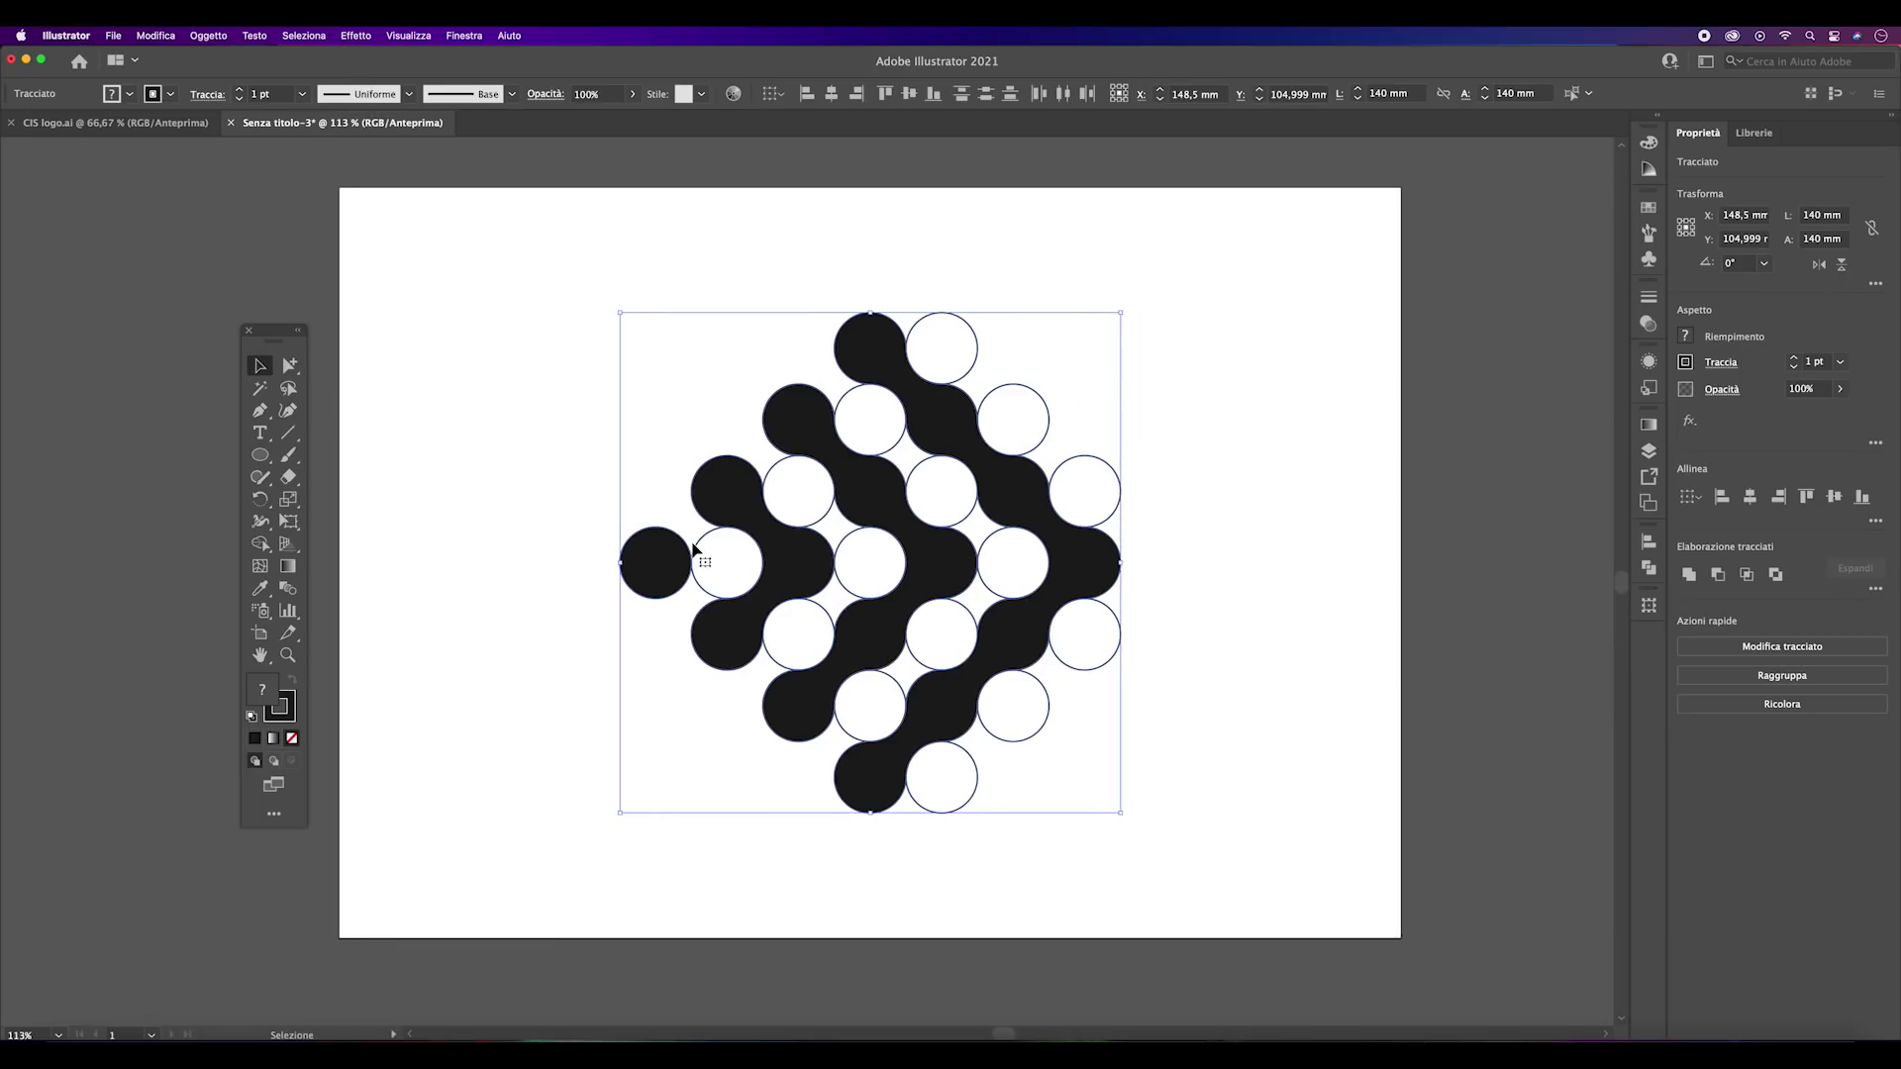
click(573, 517)
scroll(573, 517, left, 2)
scroll(574, 517, up, 1)
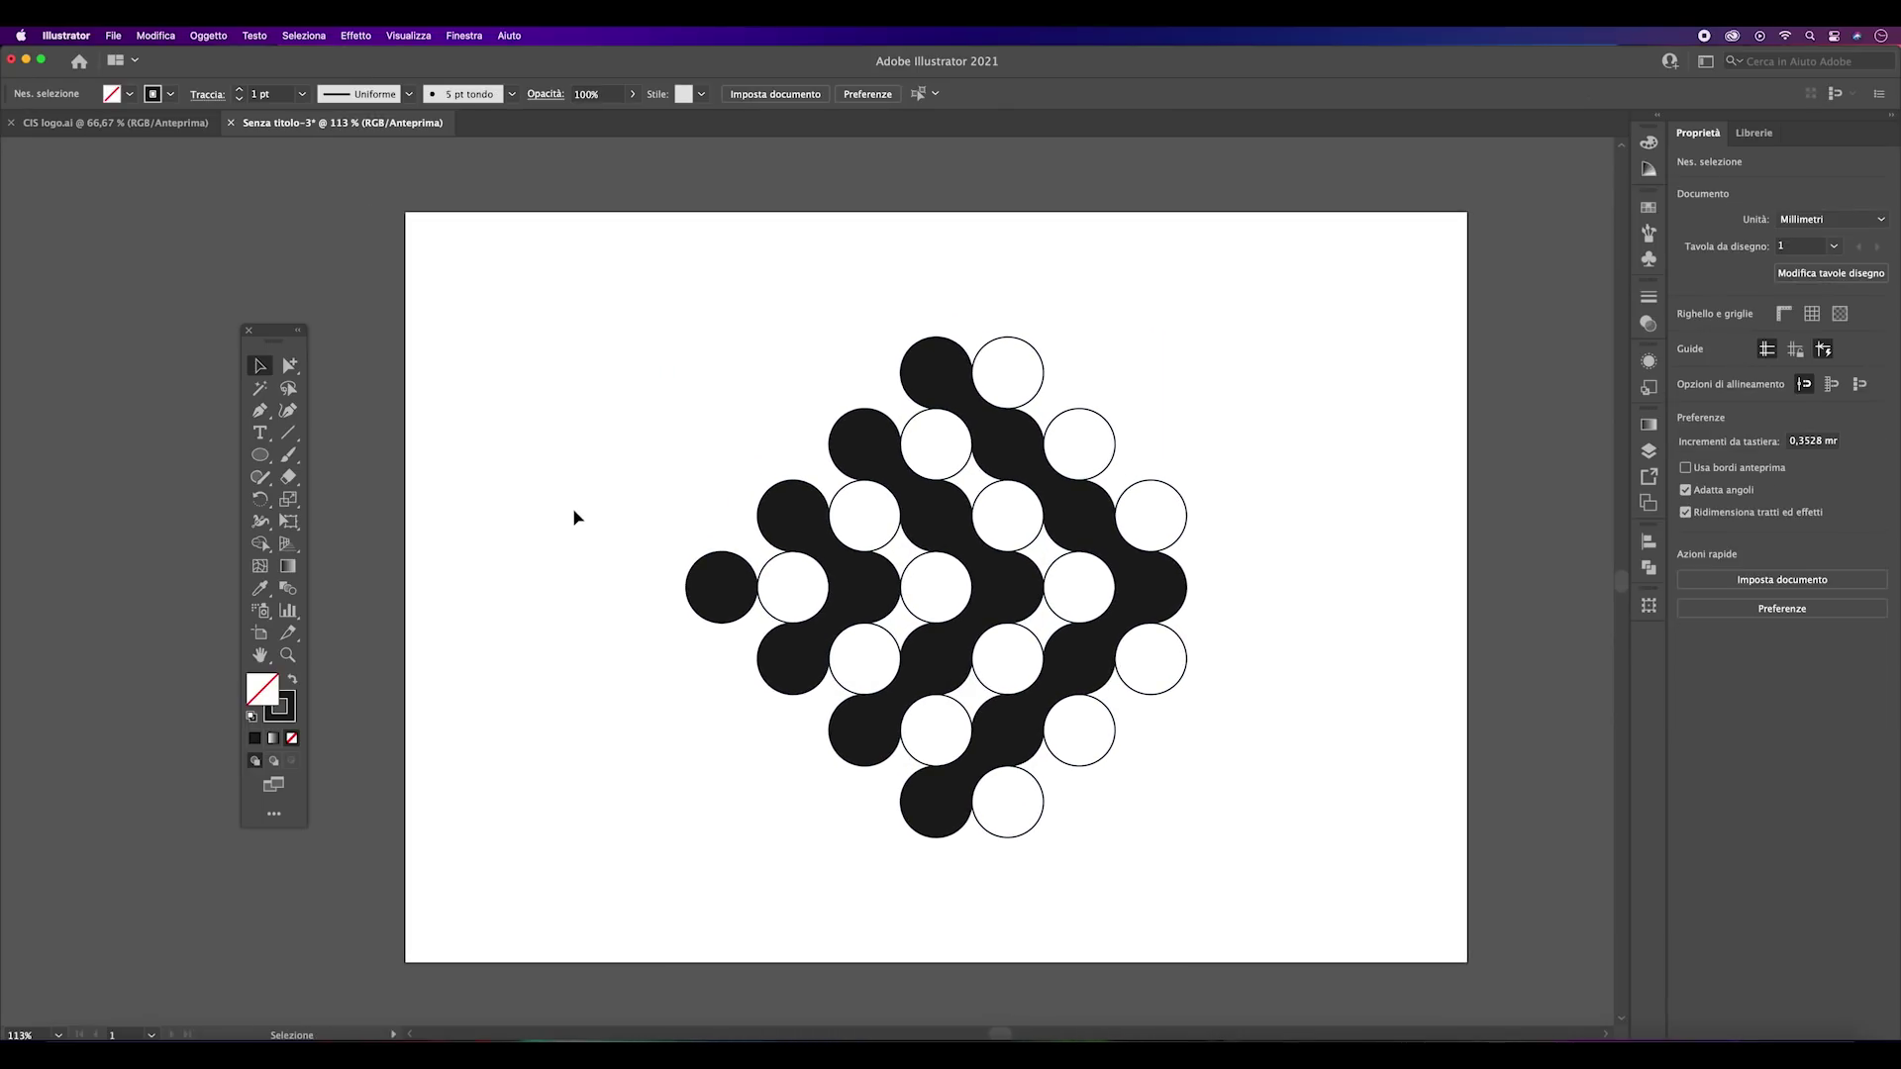
- Select every black and white shape and delete them, leaving the artboard empty
click(707, 584)
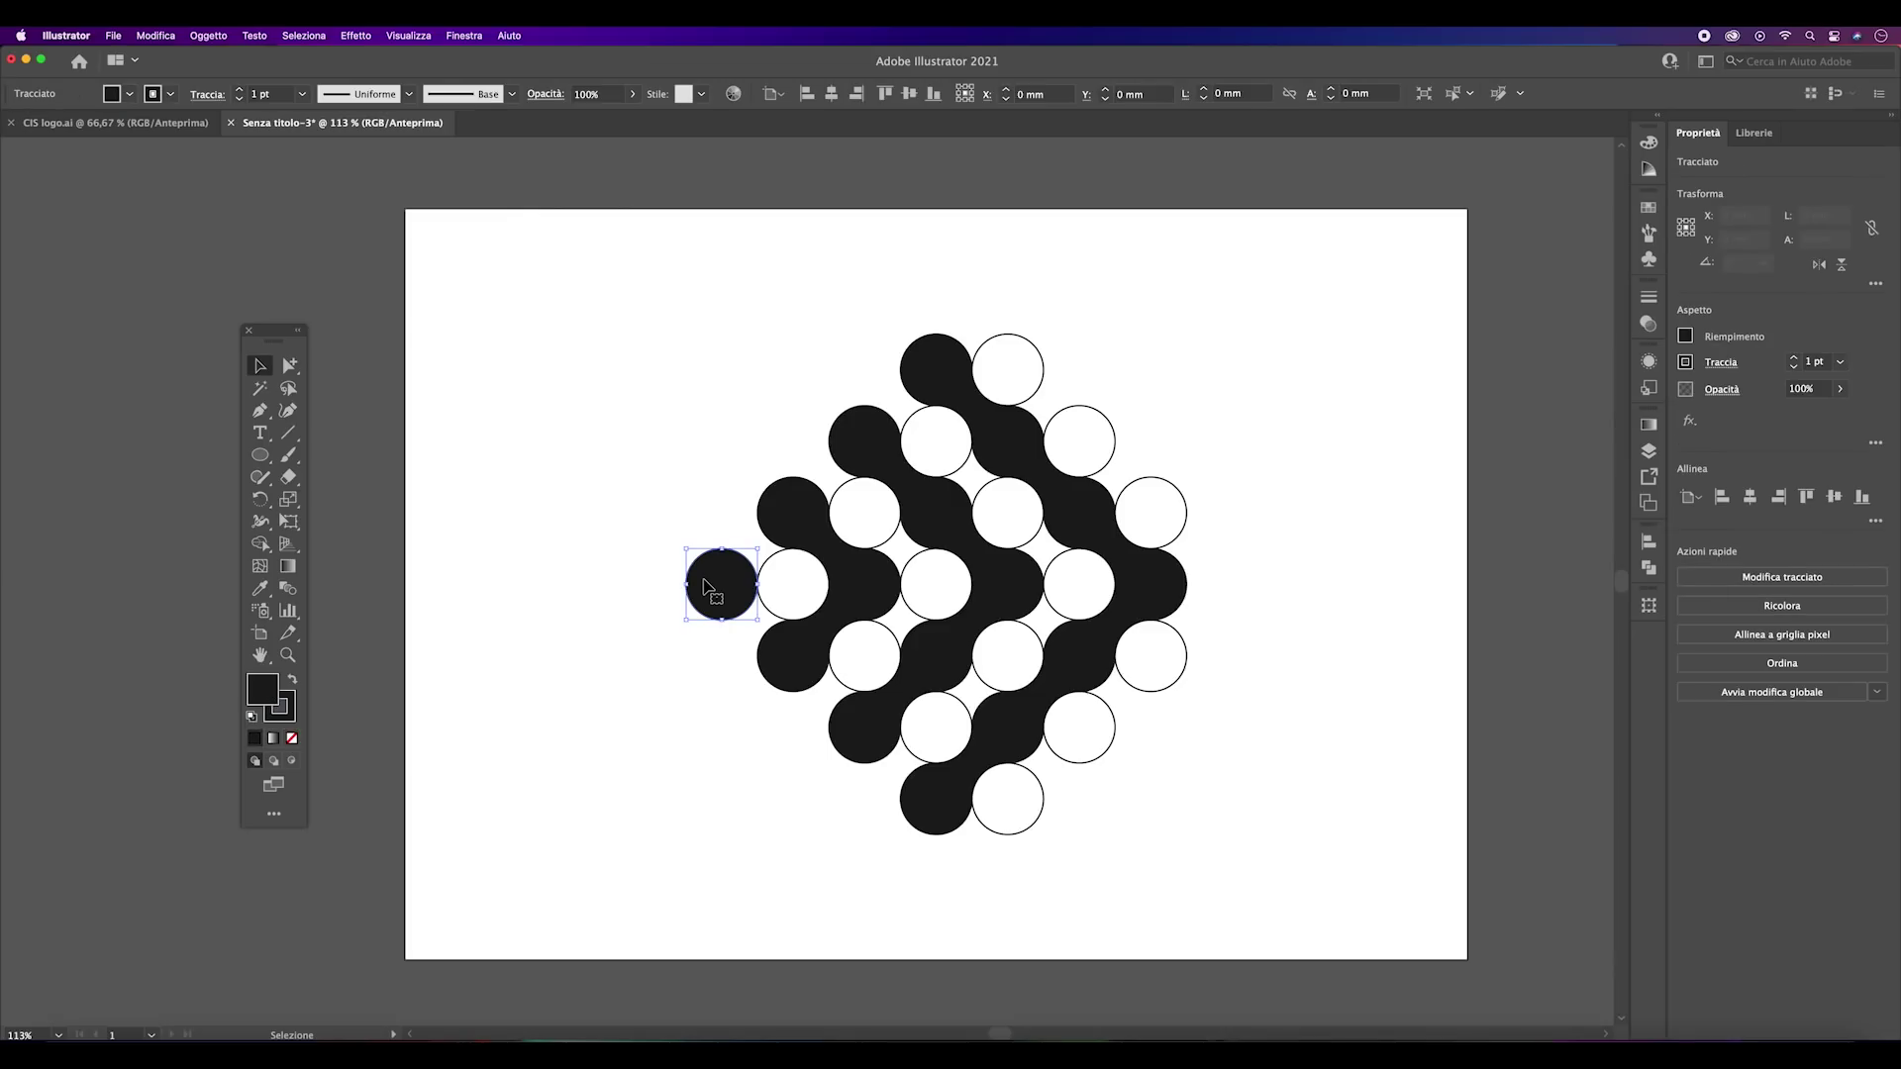
shift+click(871, 584)
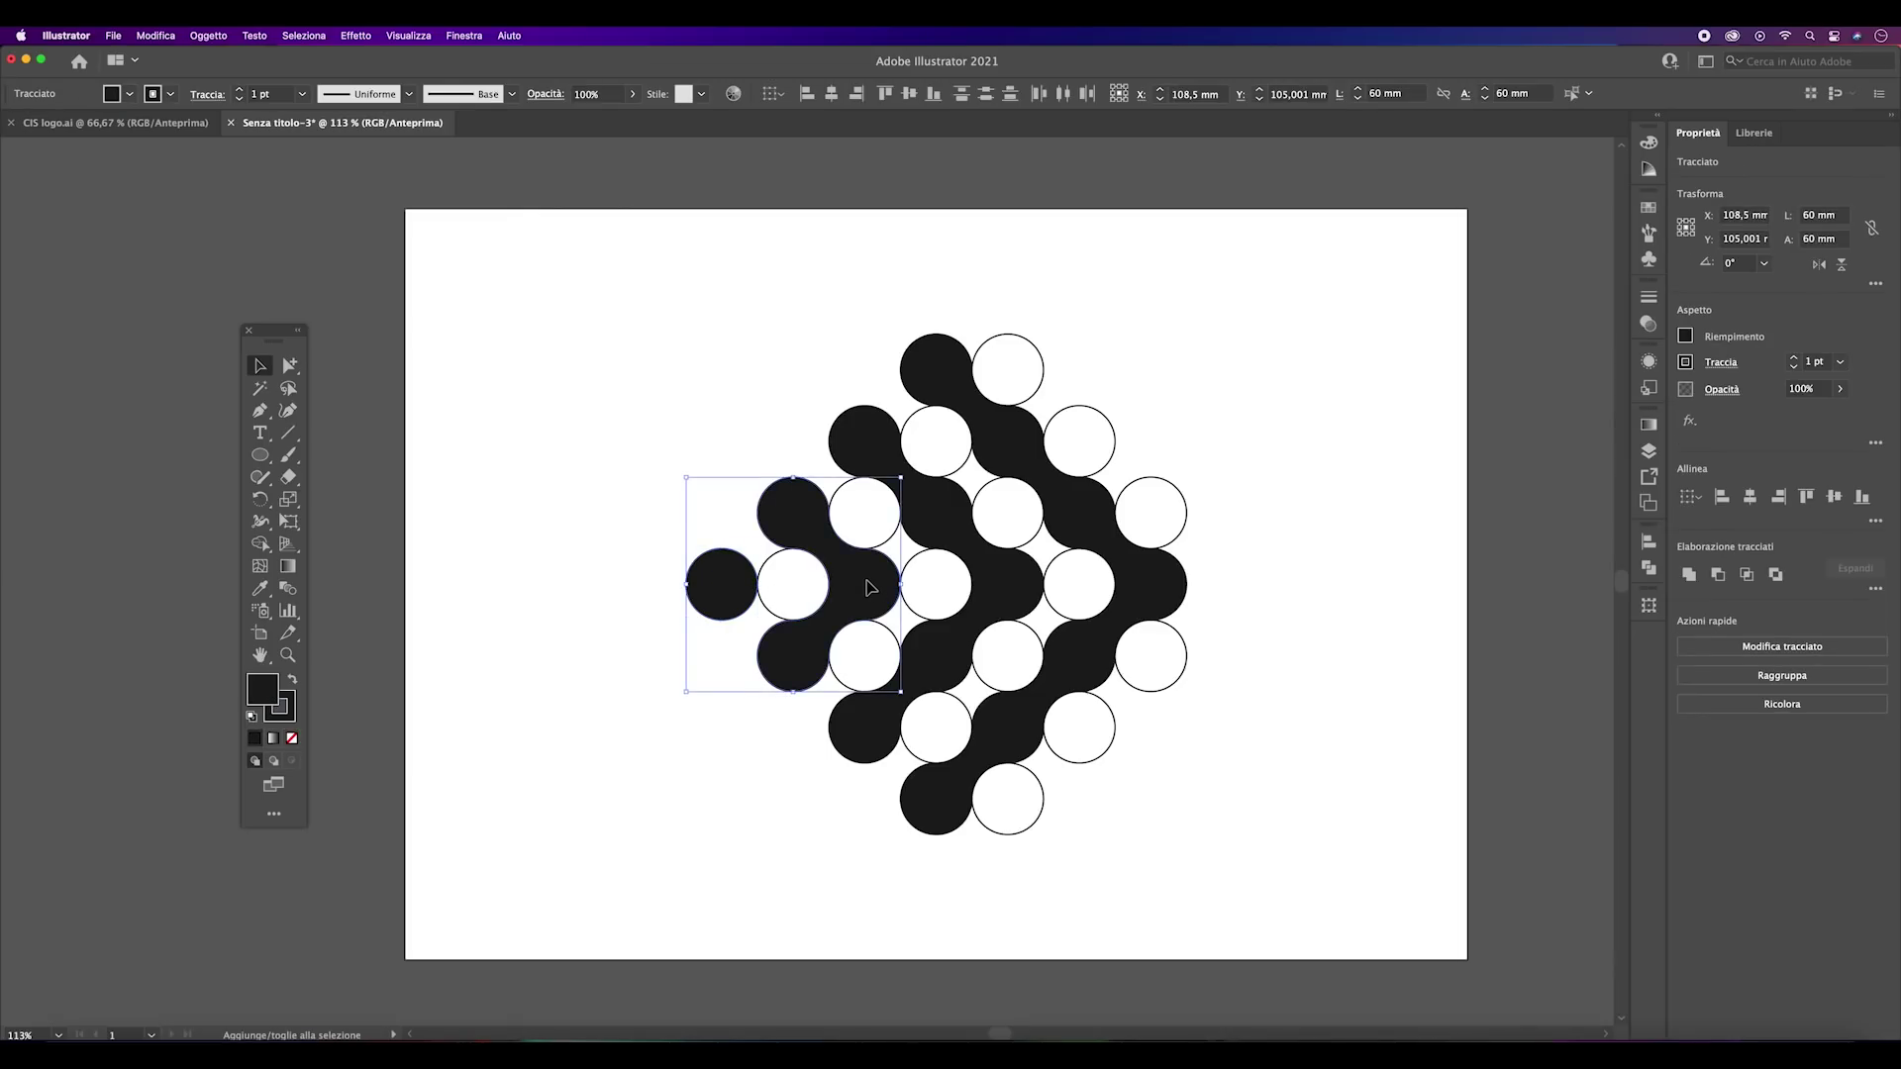
shift+click(998, 587)
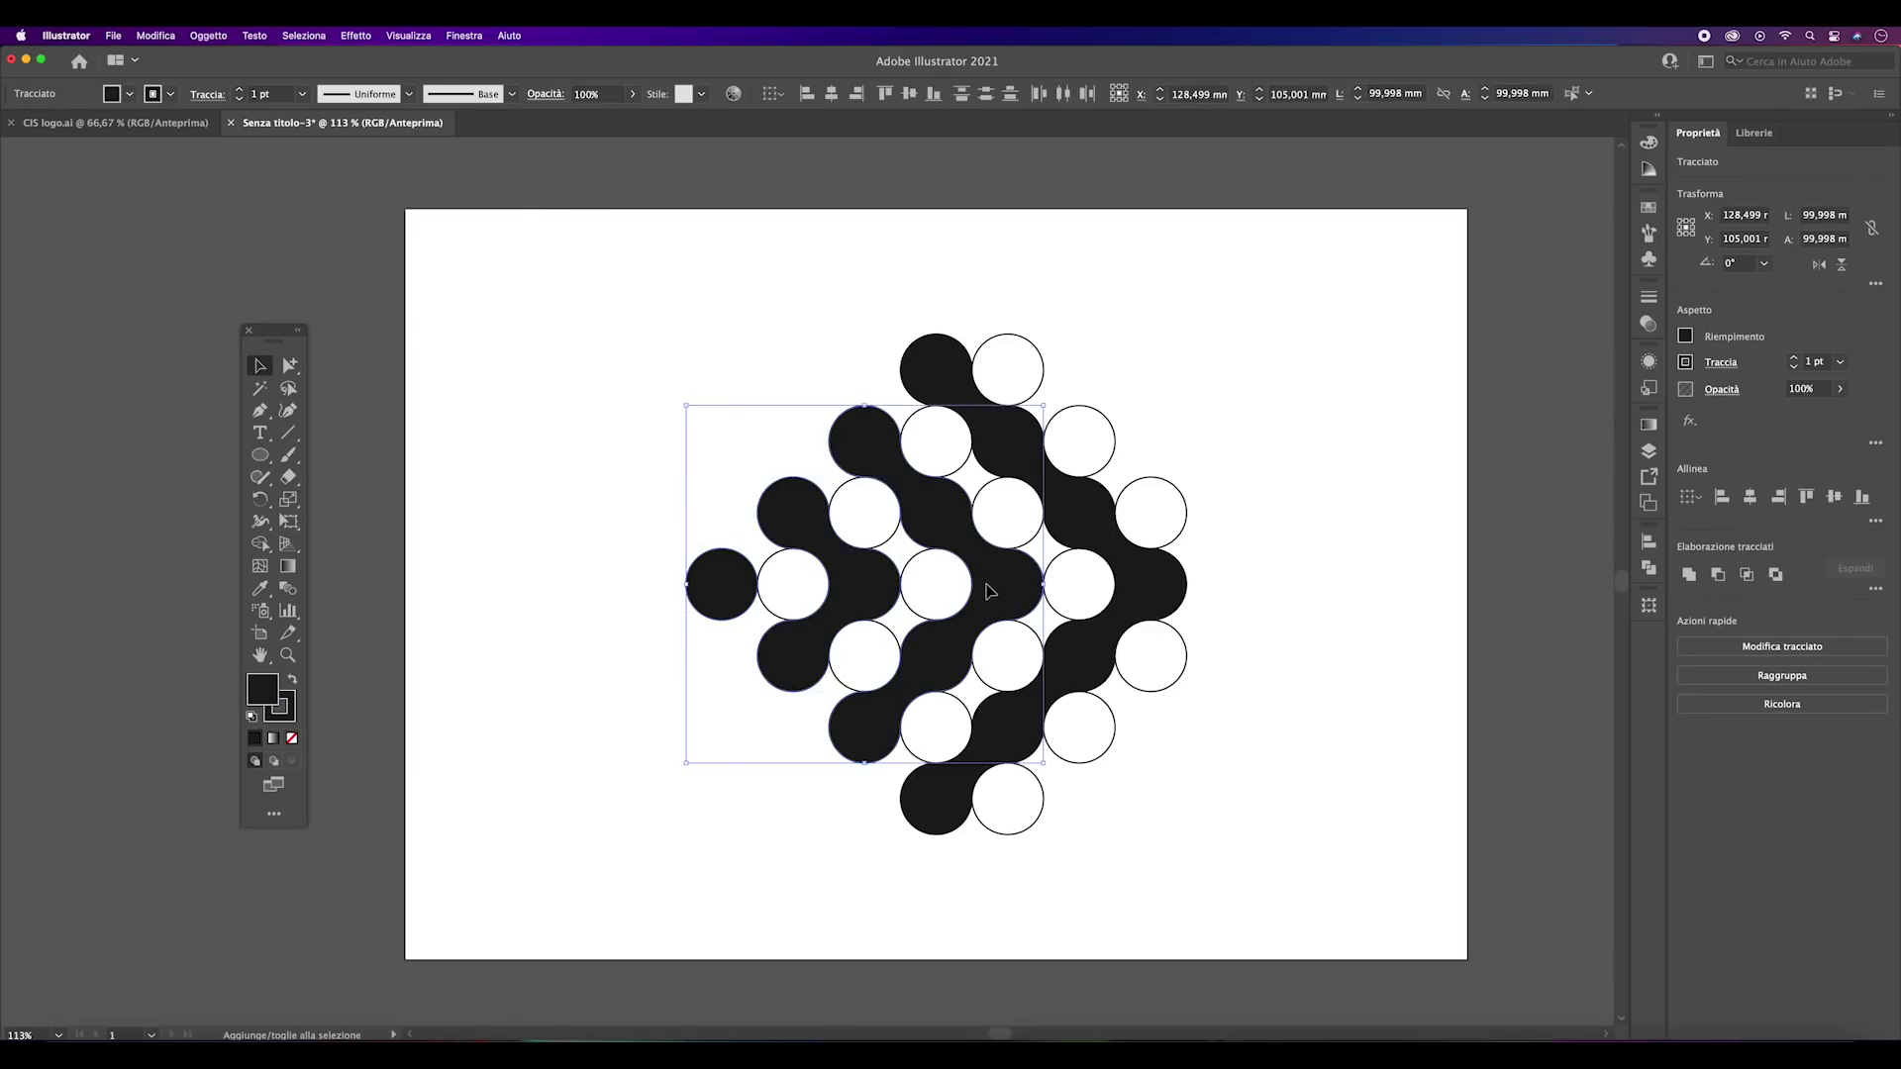
shift+click(1141, 590)
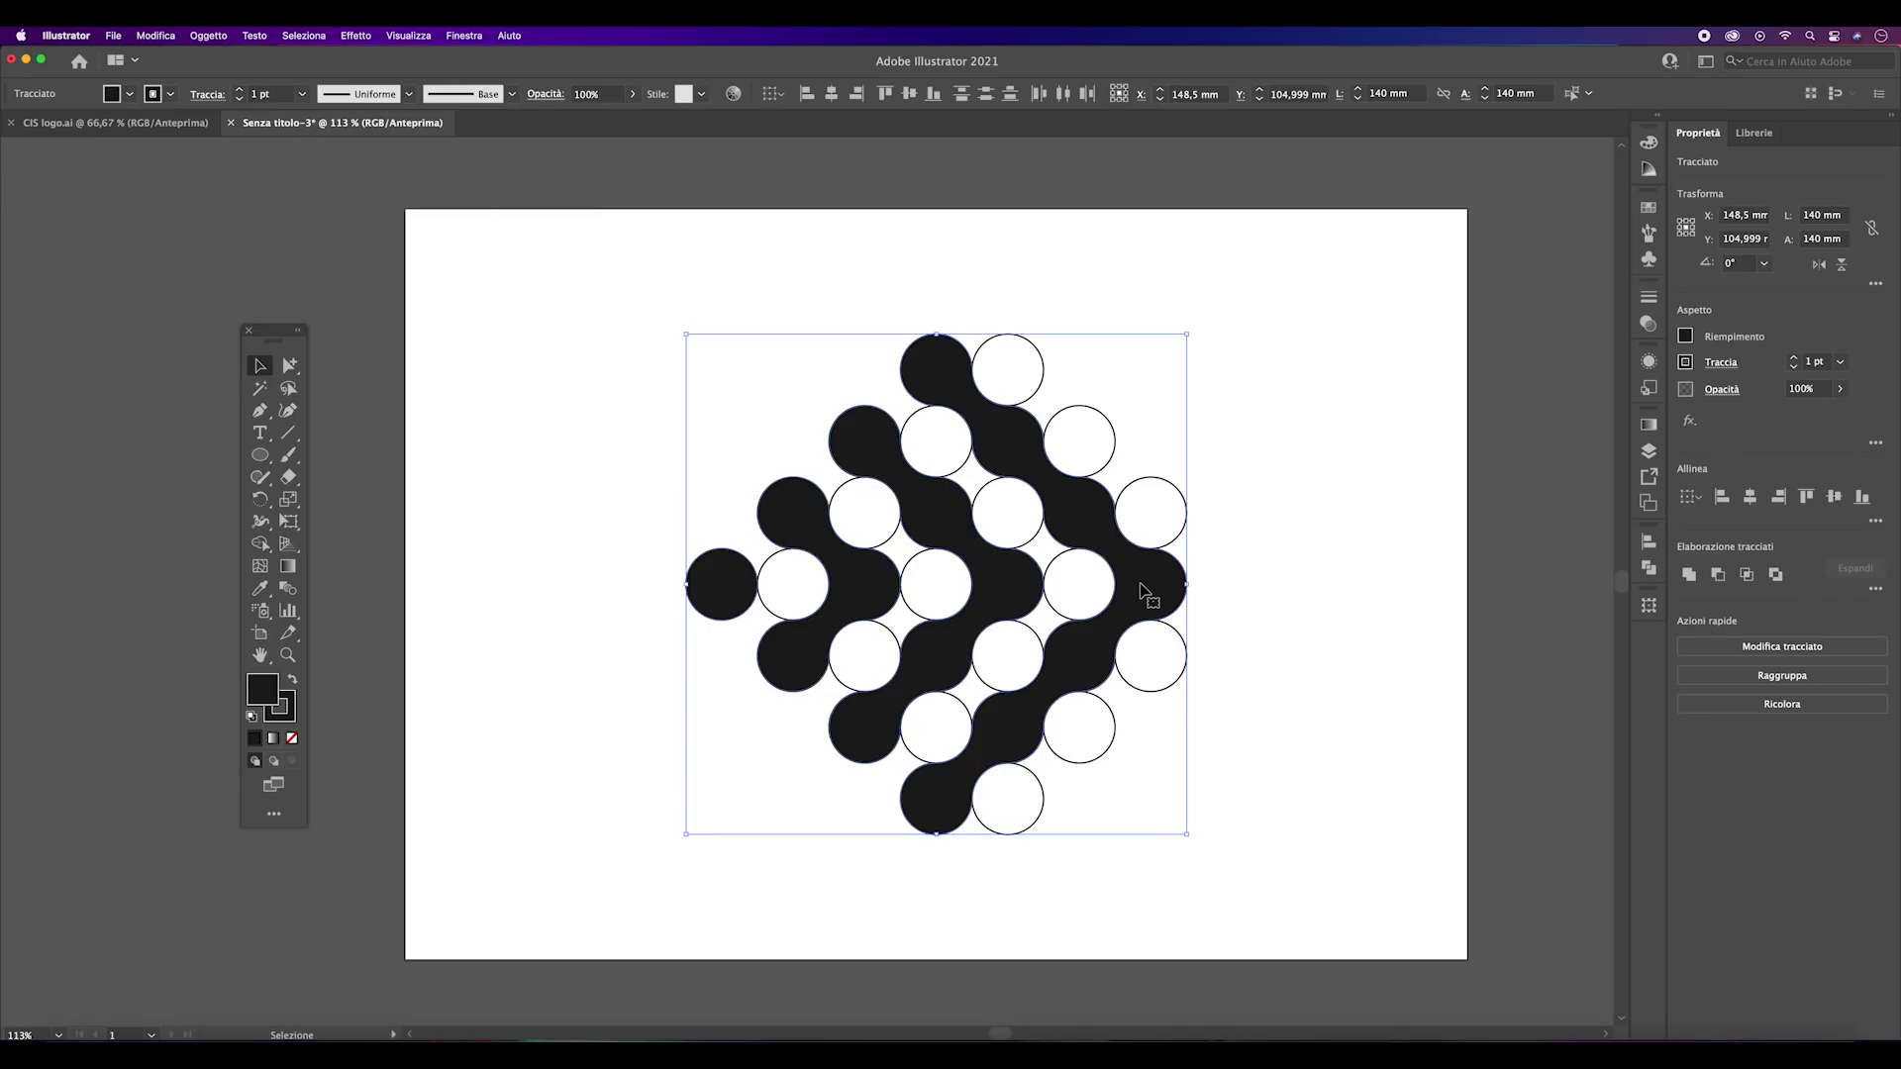
key(super)
drag(1224, 320, 624, 841)
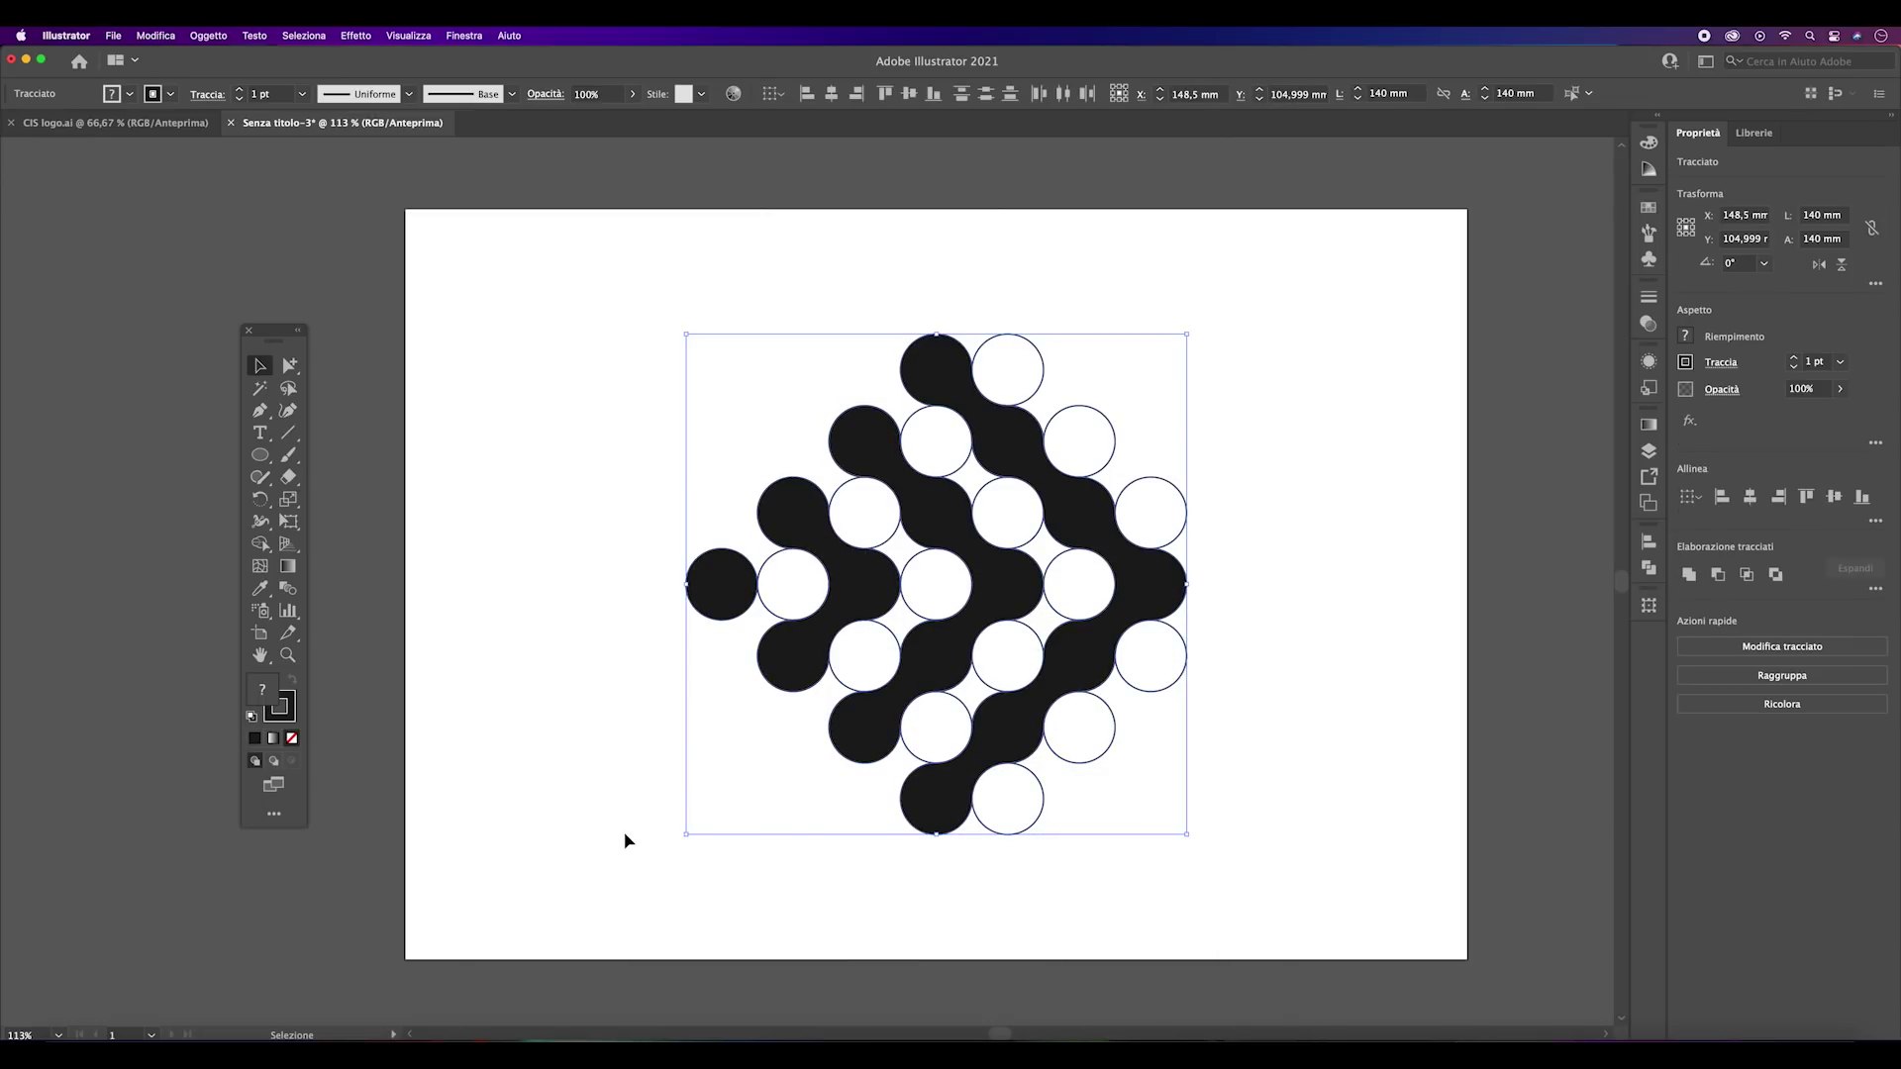
key(Delete)
key(shift)
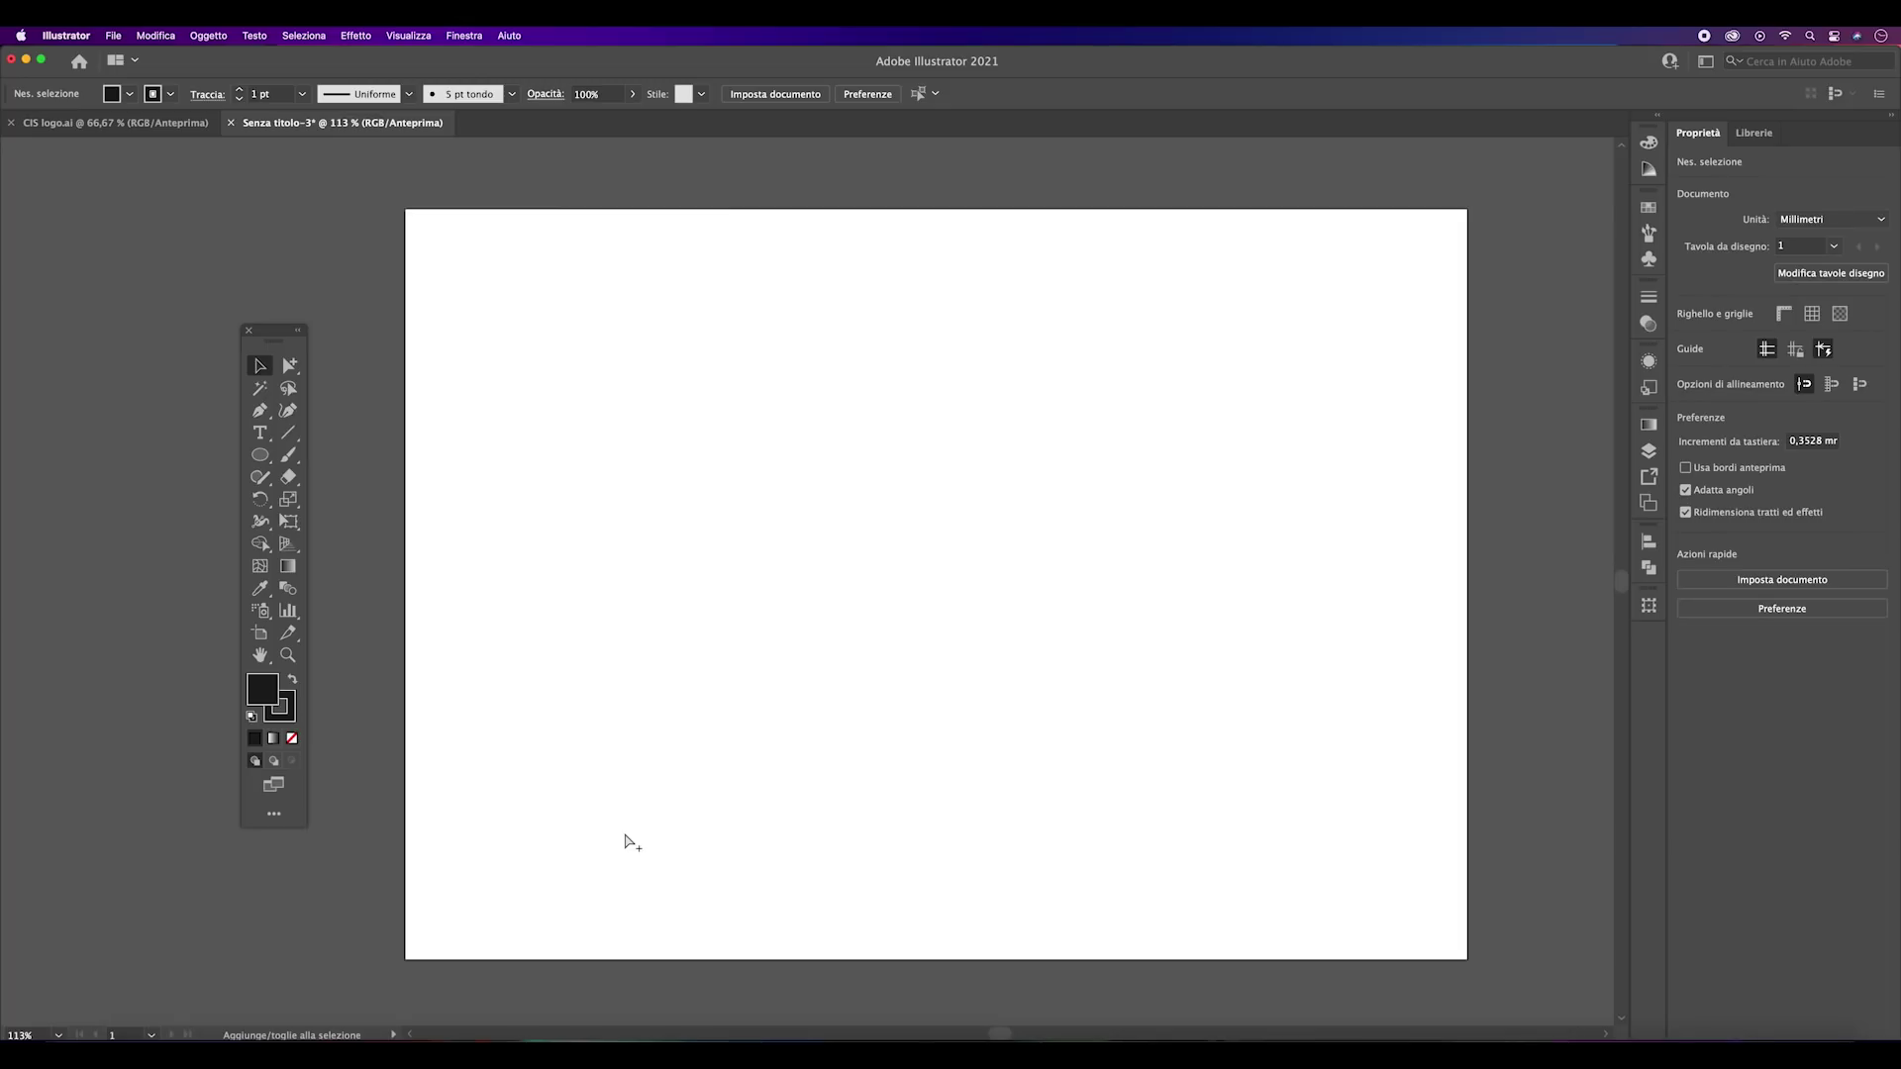
- Restore the merged black chevron shape and set its stroke to None
key(ctrl+z)
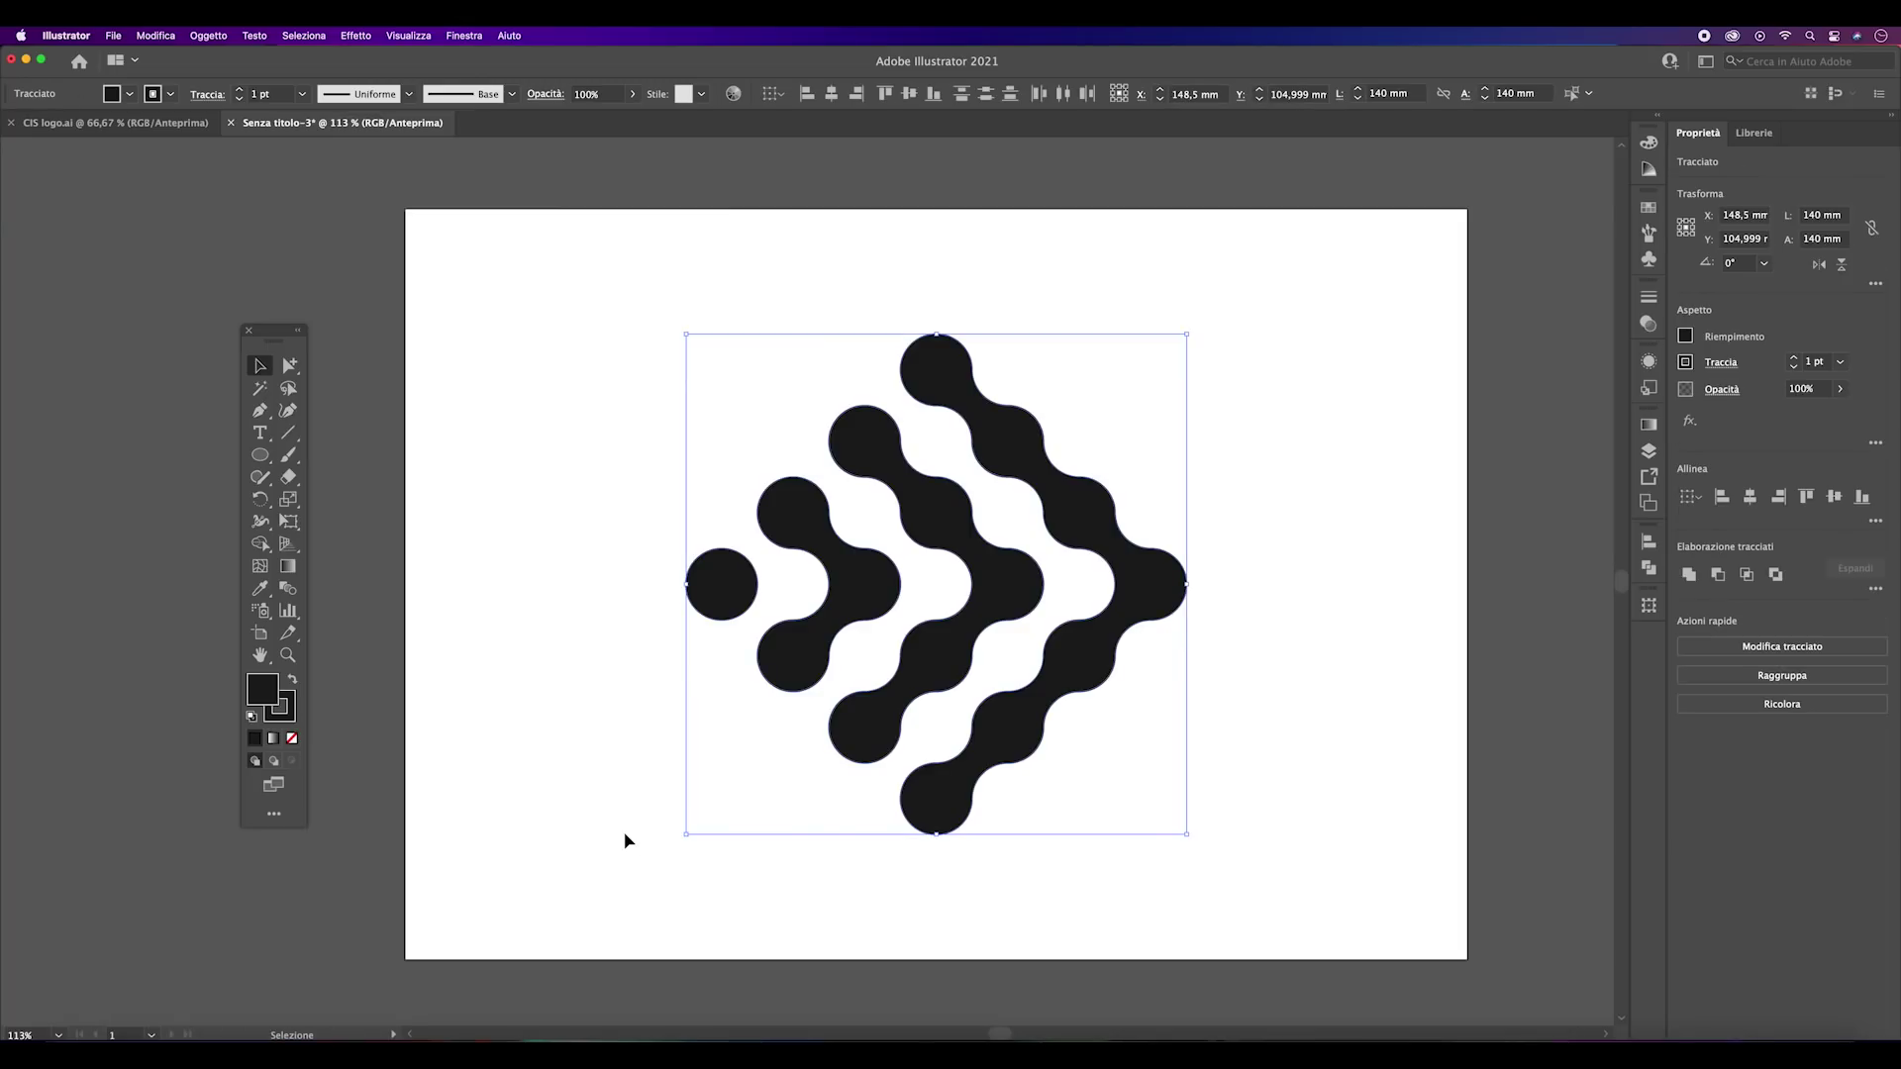
scroll(622, 767, up, 1)
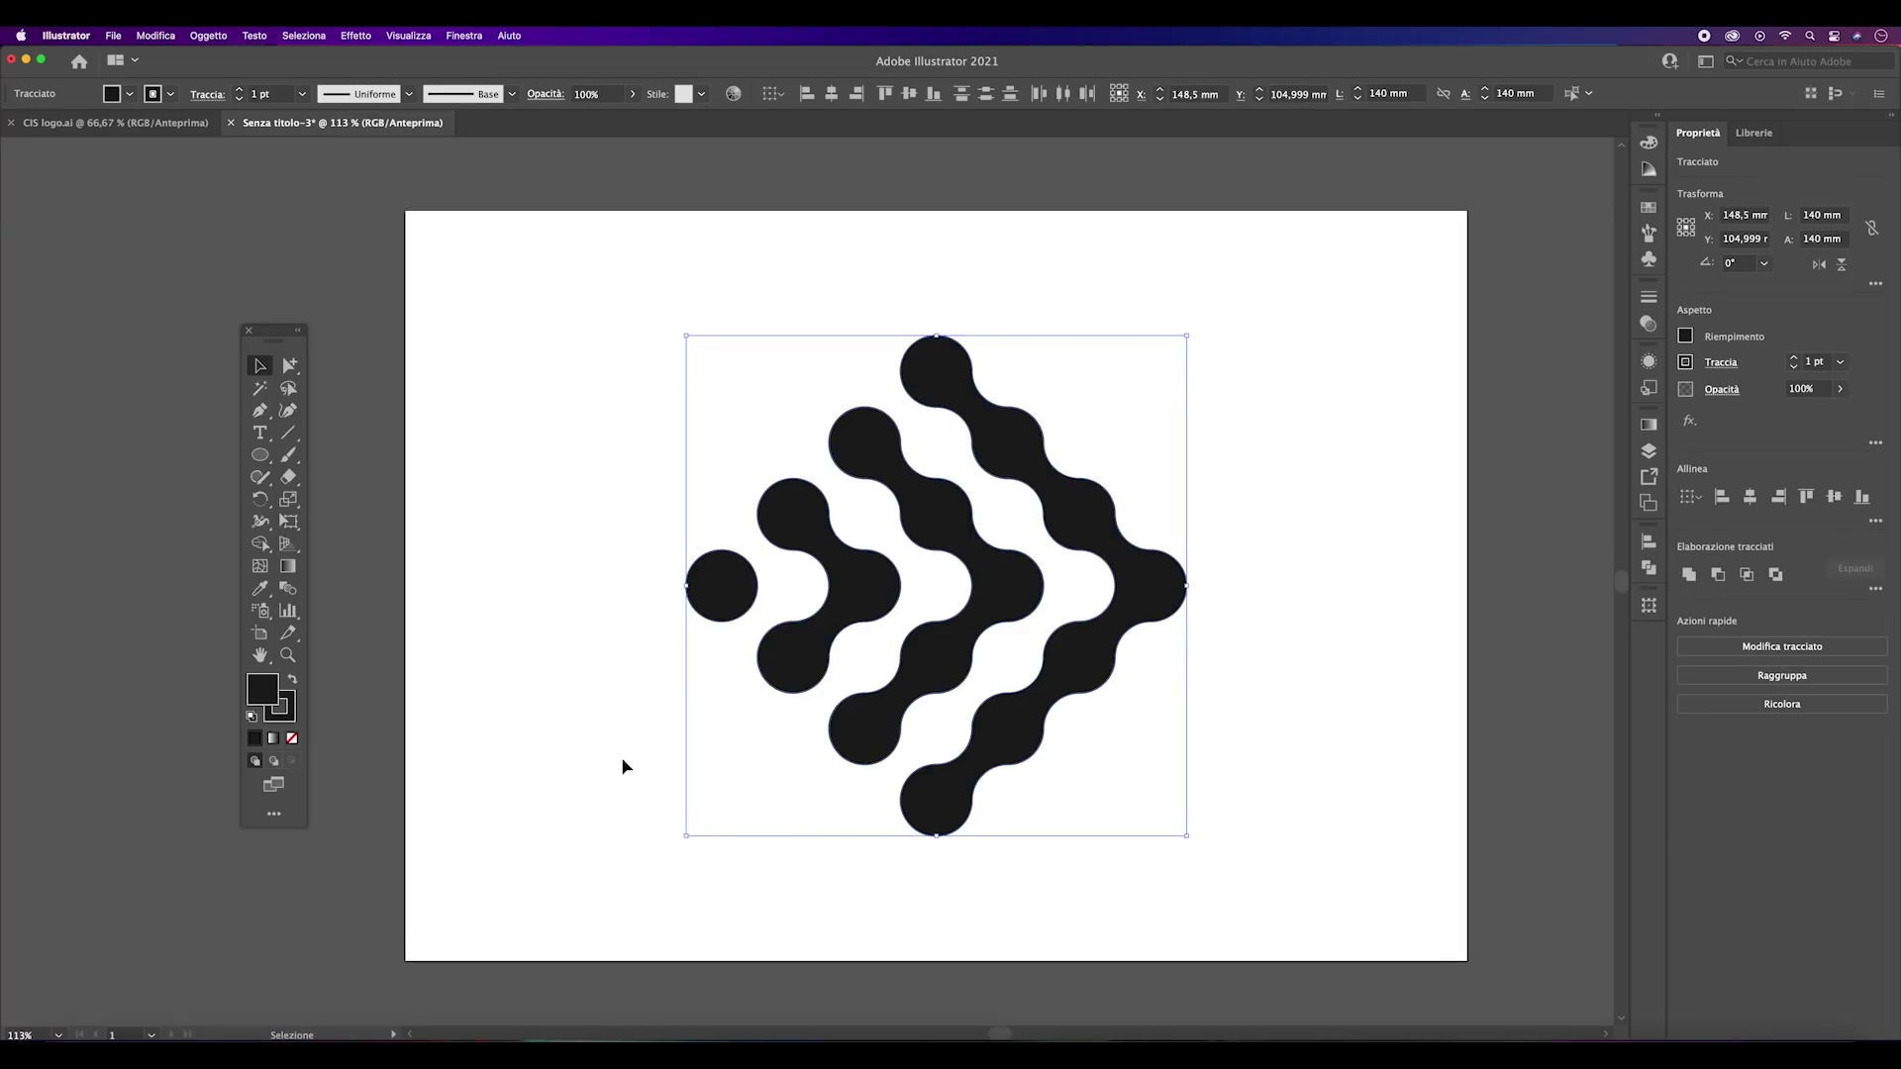
click(292, 710)
click(292, 738)
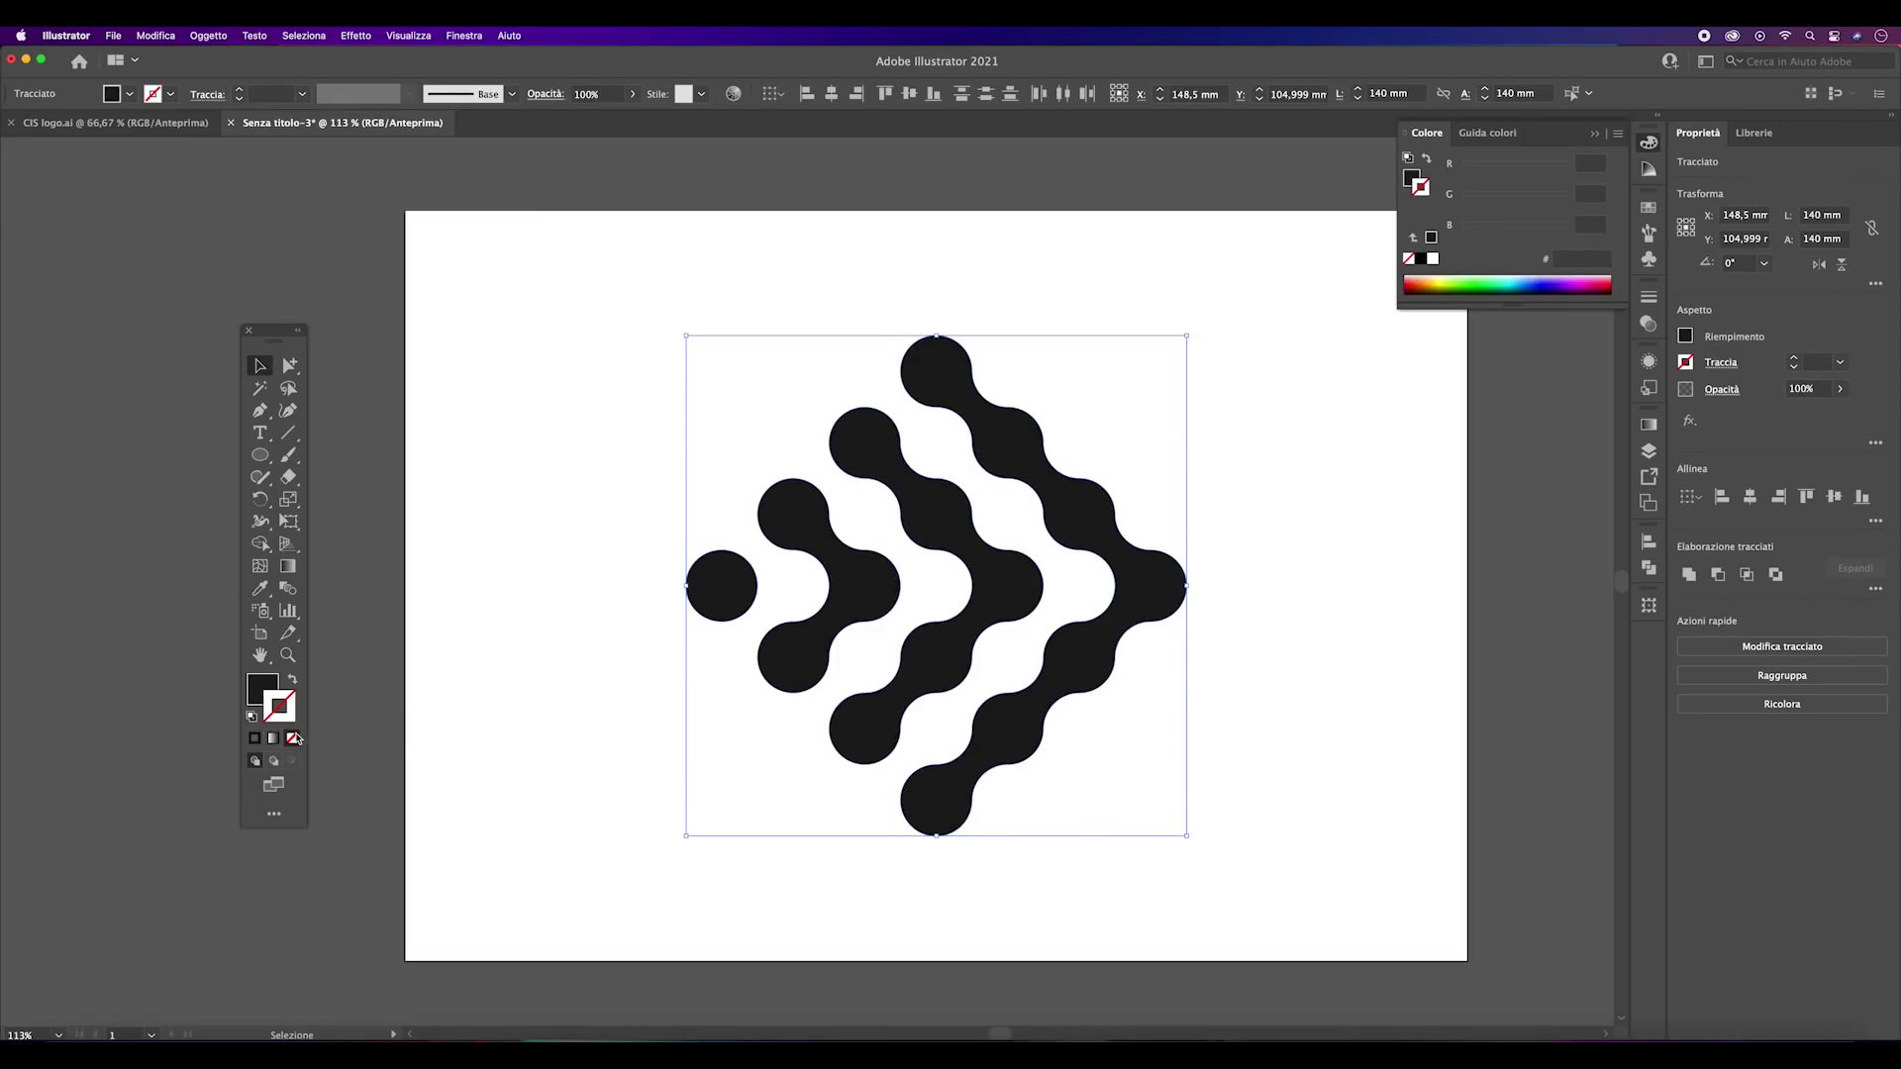
- Check the outline-free chevron by marquee-selecting and then deselecting the whole artwork
click(498, 738)
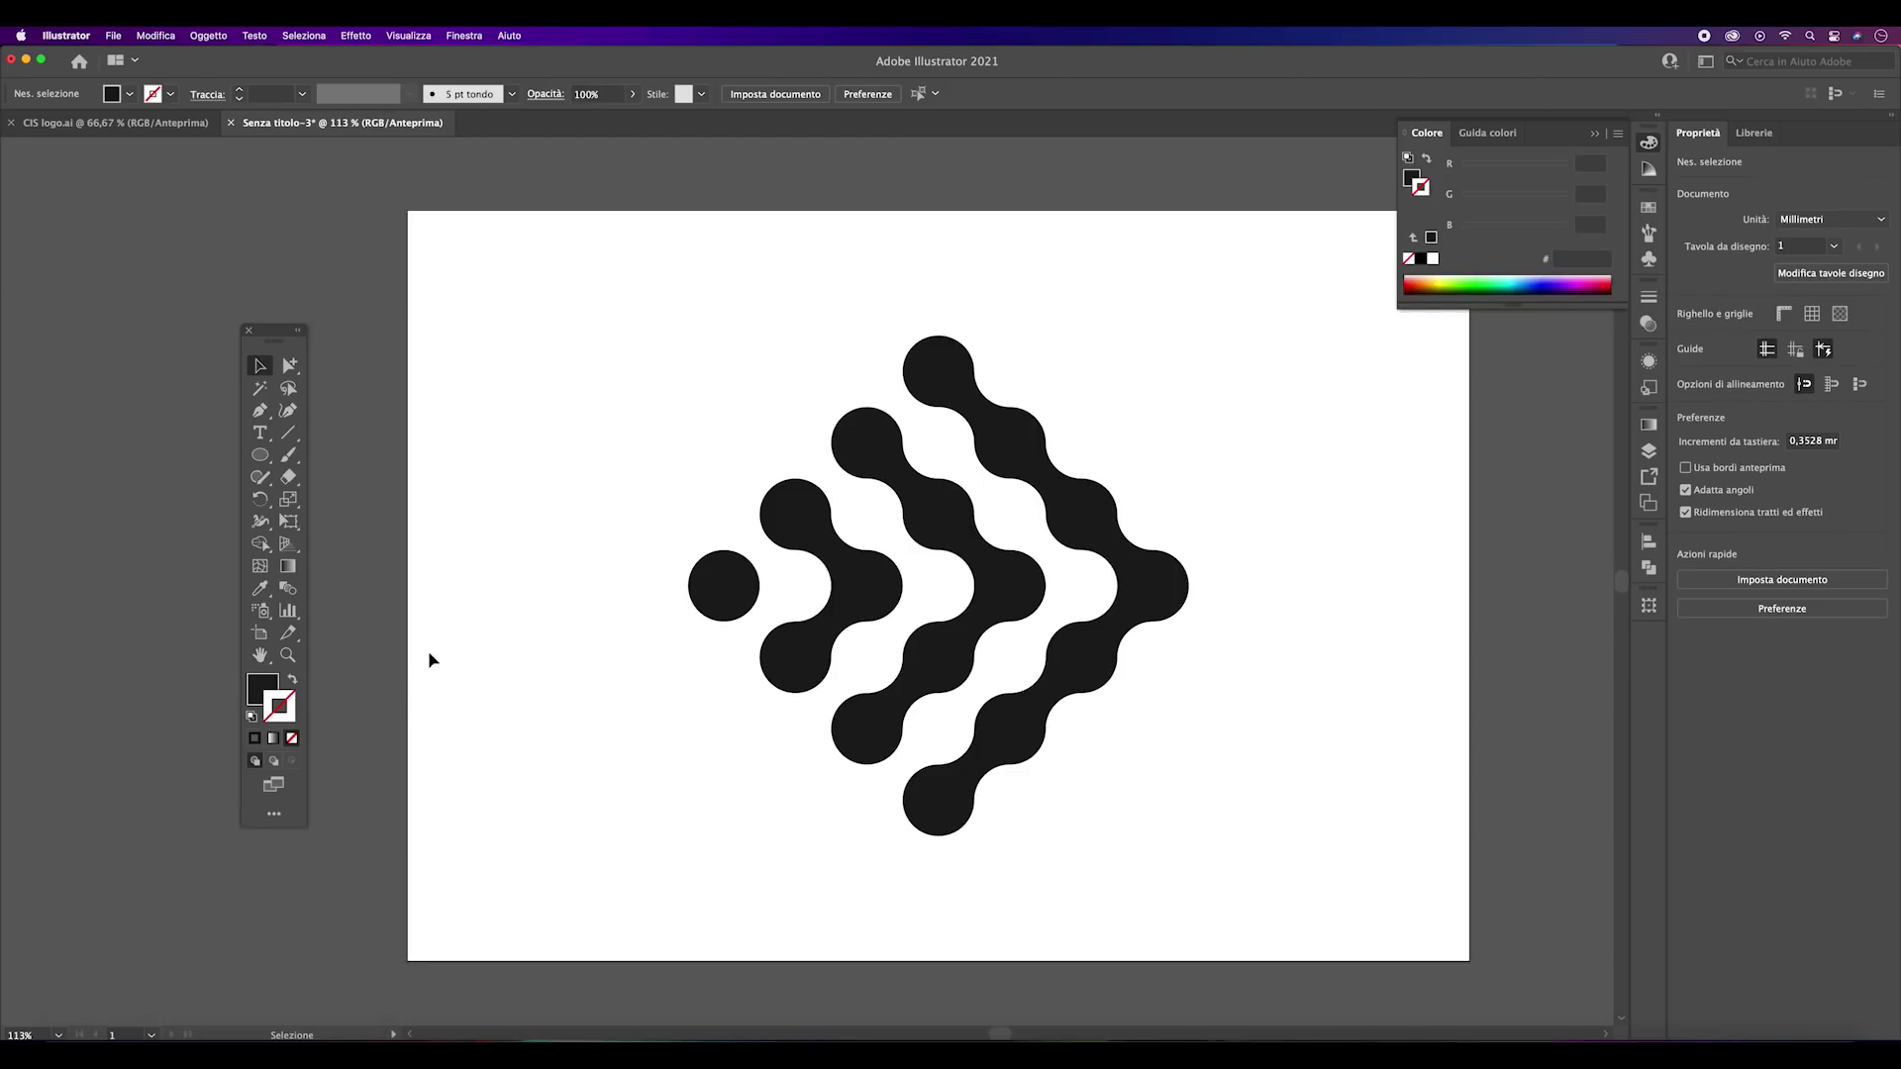
drag(663, 325, 1220, 831)
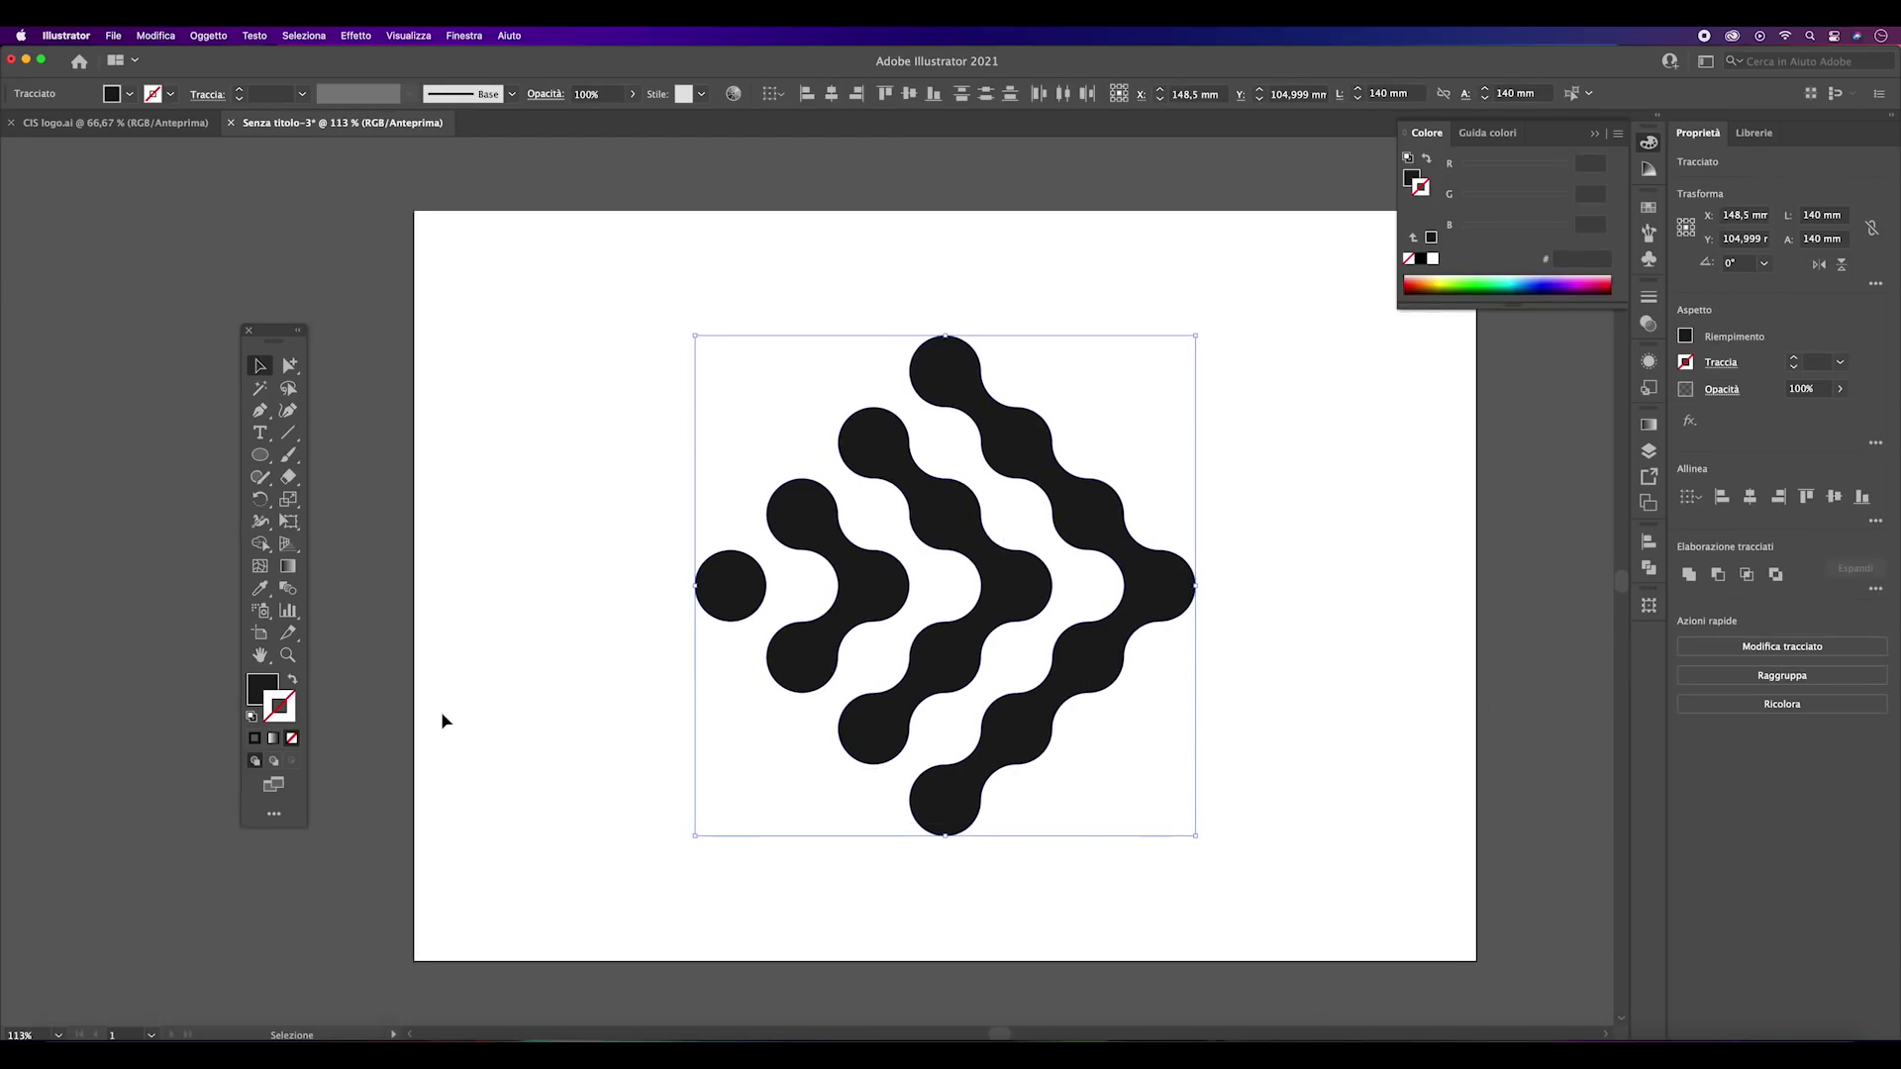
click(550, 696)
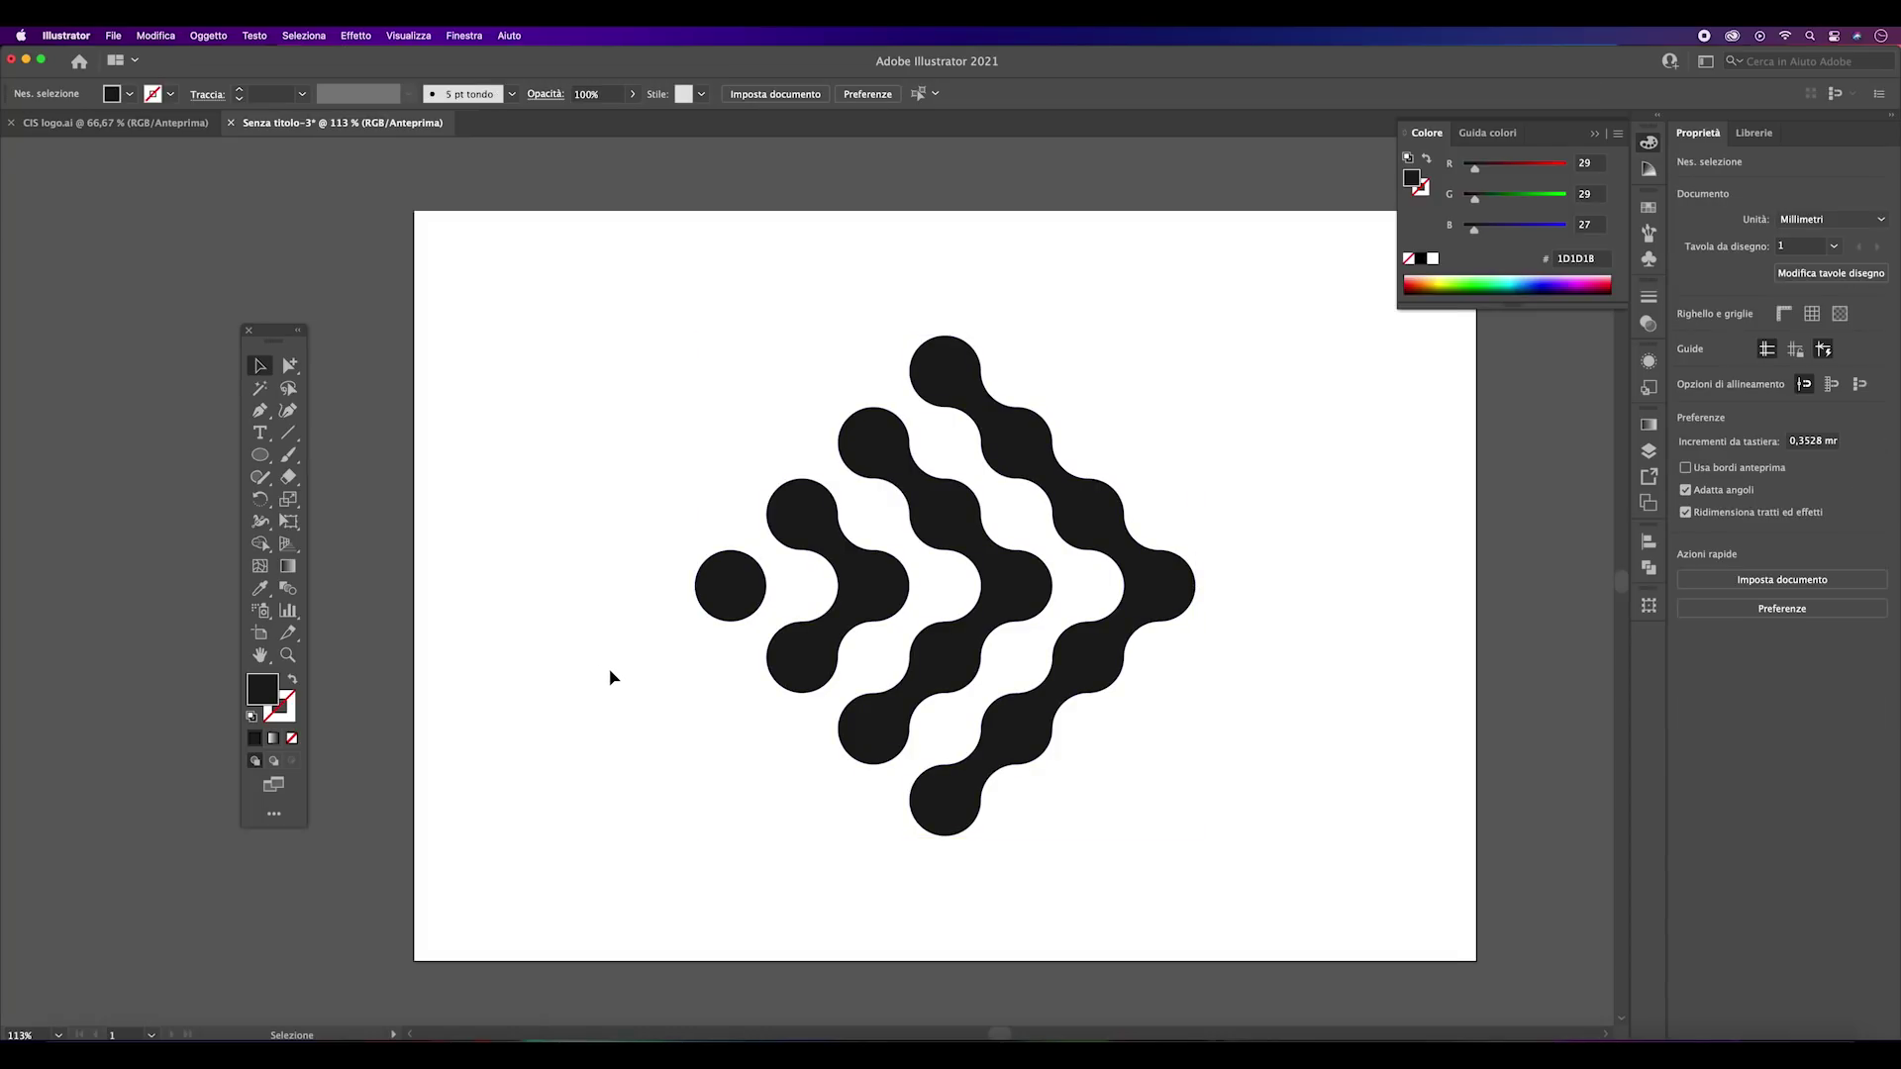
scroll(610, 677, right, 2)
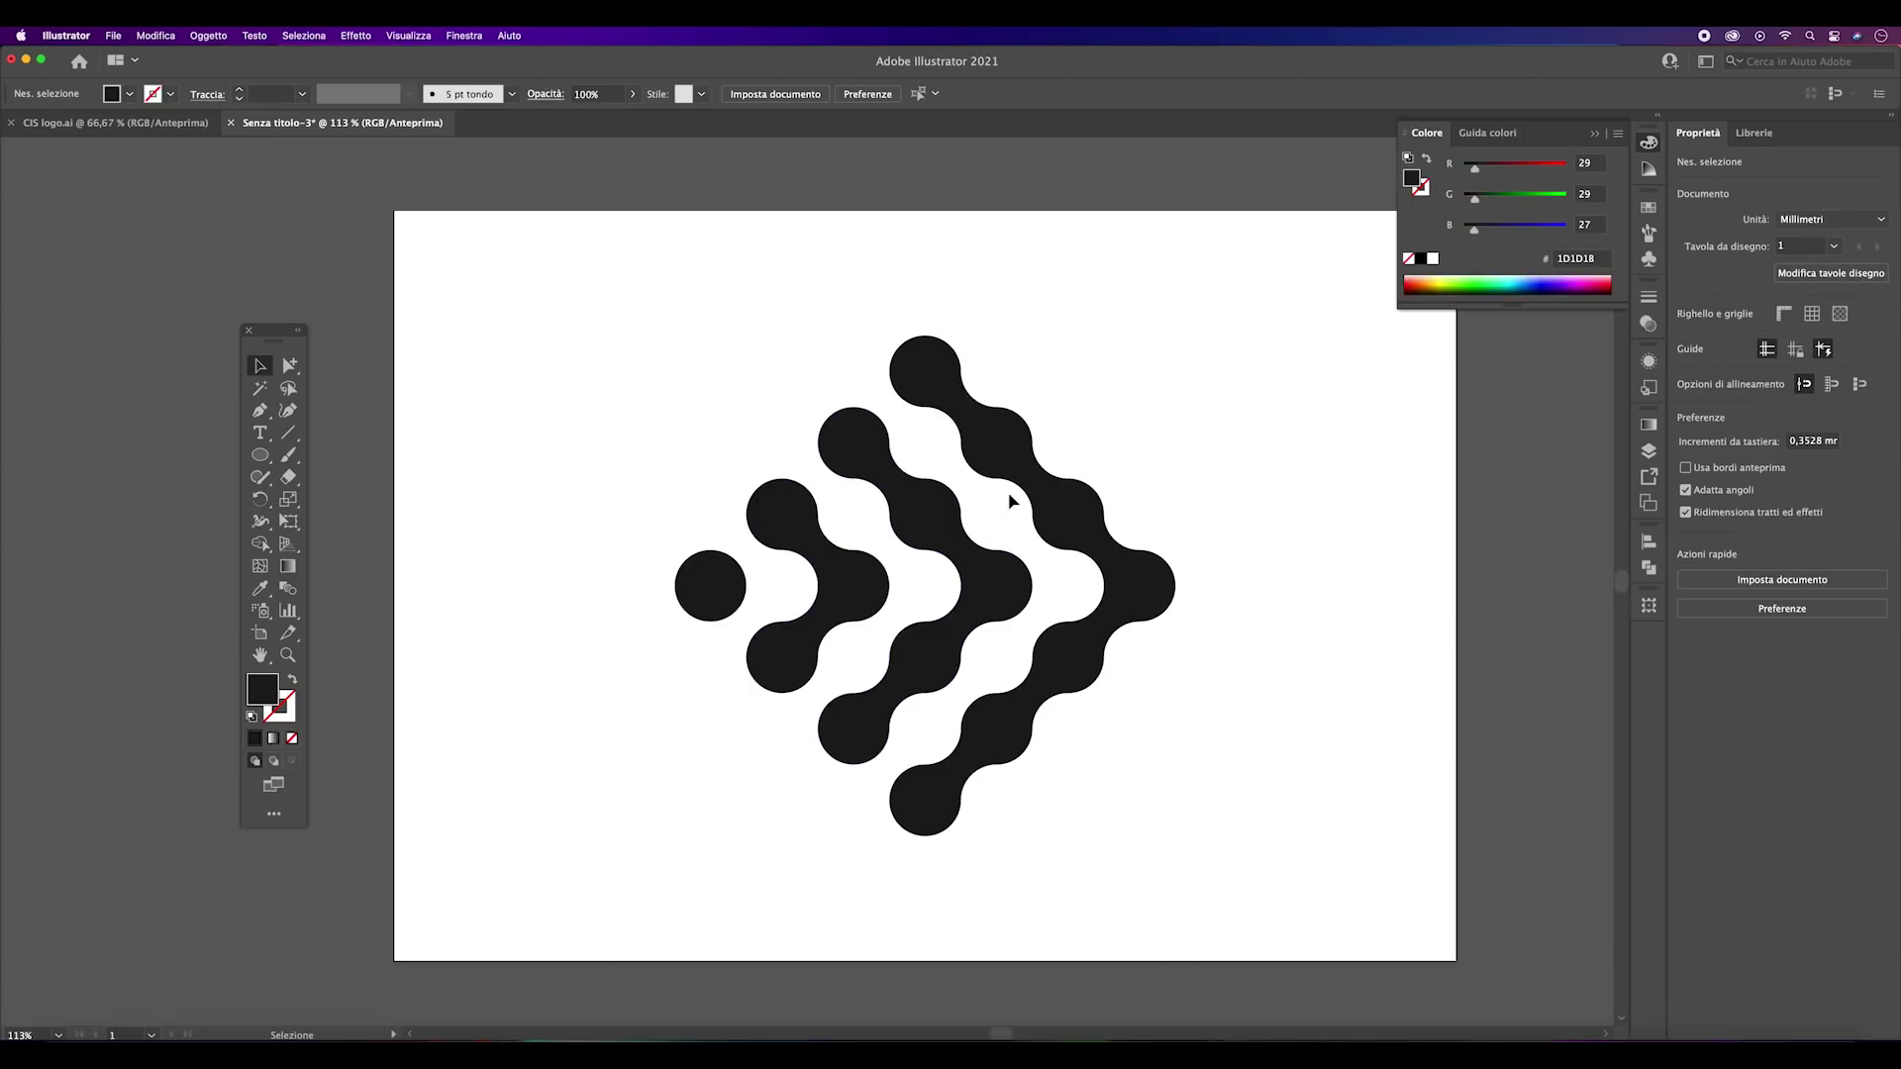
- Marquee-select all the black chevron paths on the artboard with the Selection tool
drag(1130, 359, 665, 814)
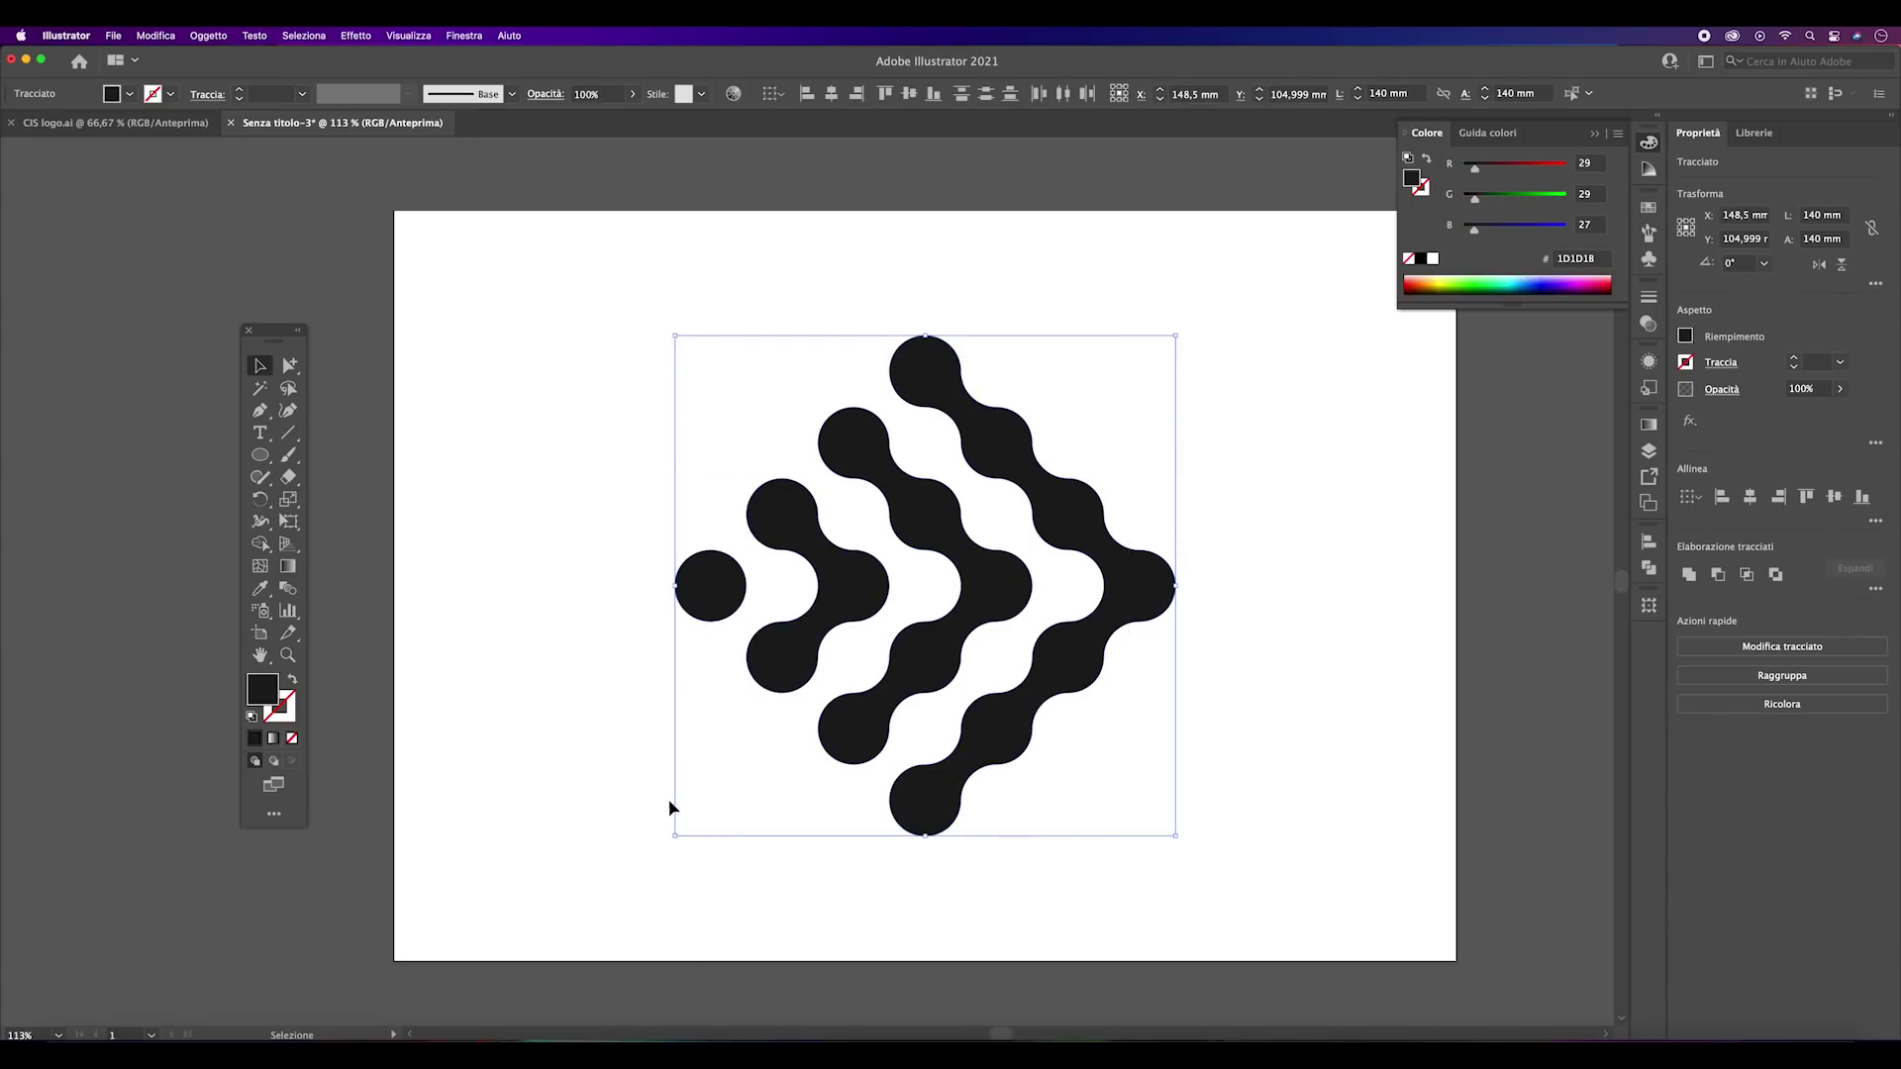
- Drag a duplicate of the black chevron artwork off the artboard to the left
key(a)
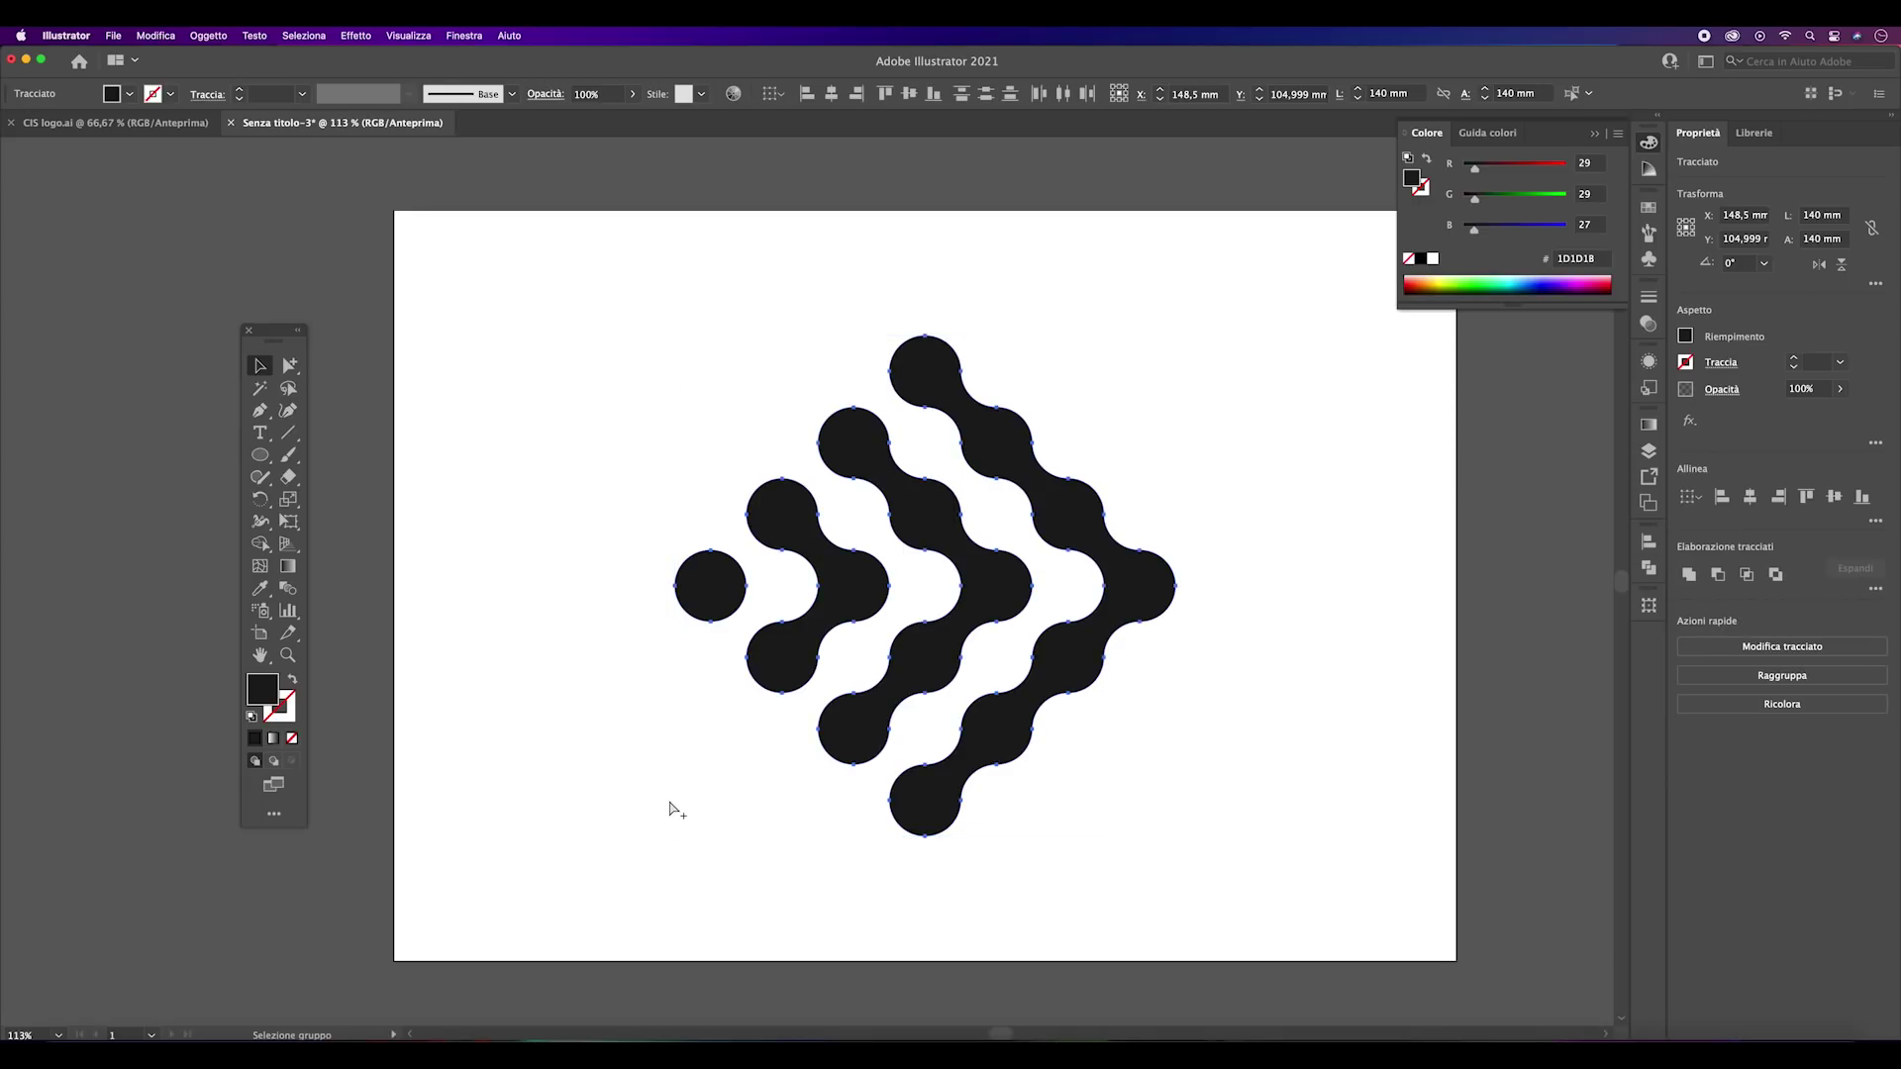
drag(823, 750, 474, 763)
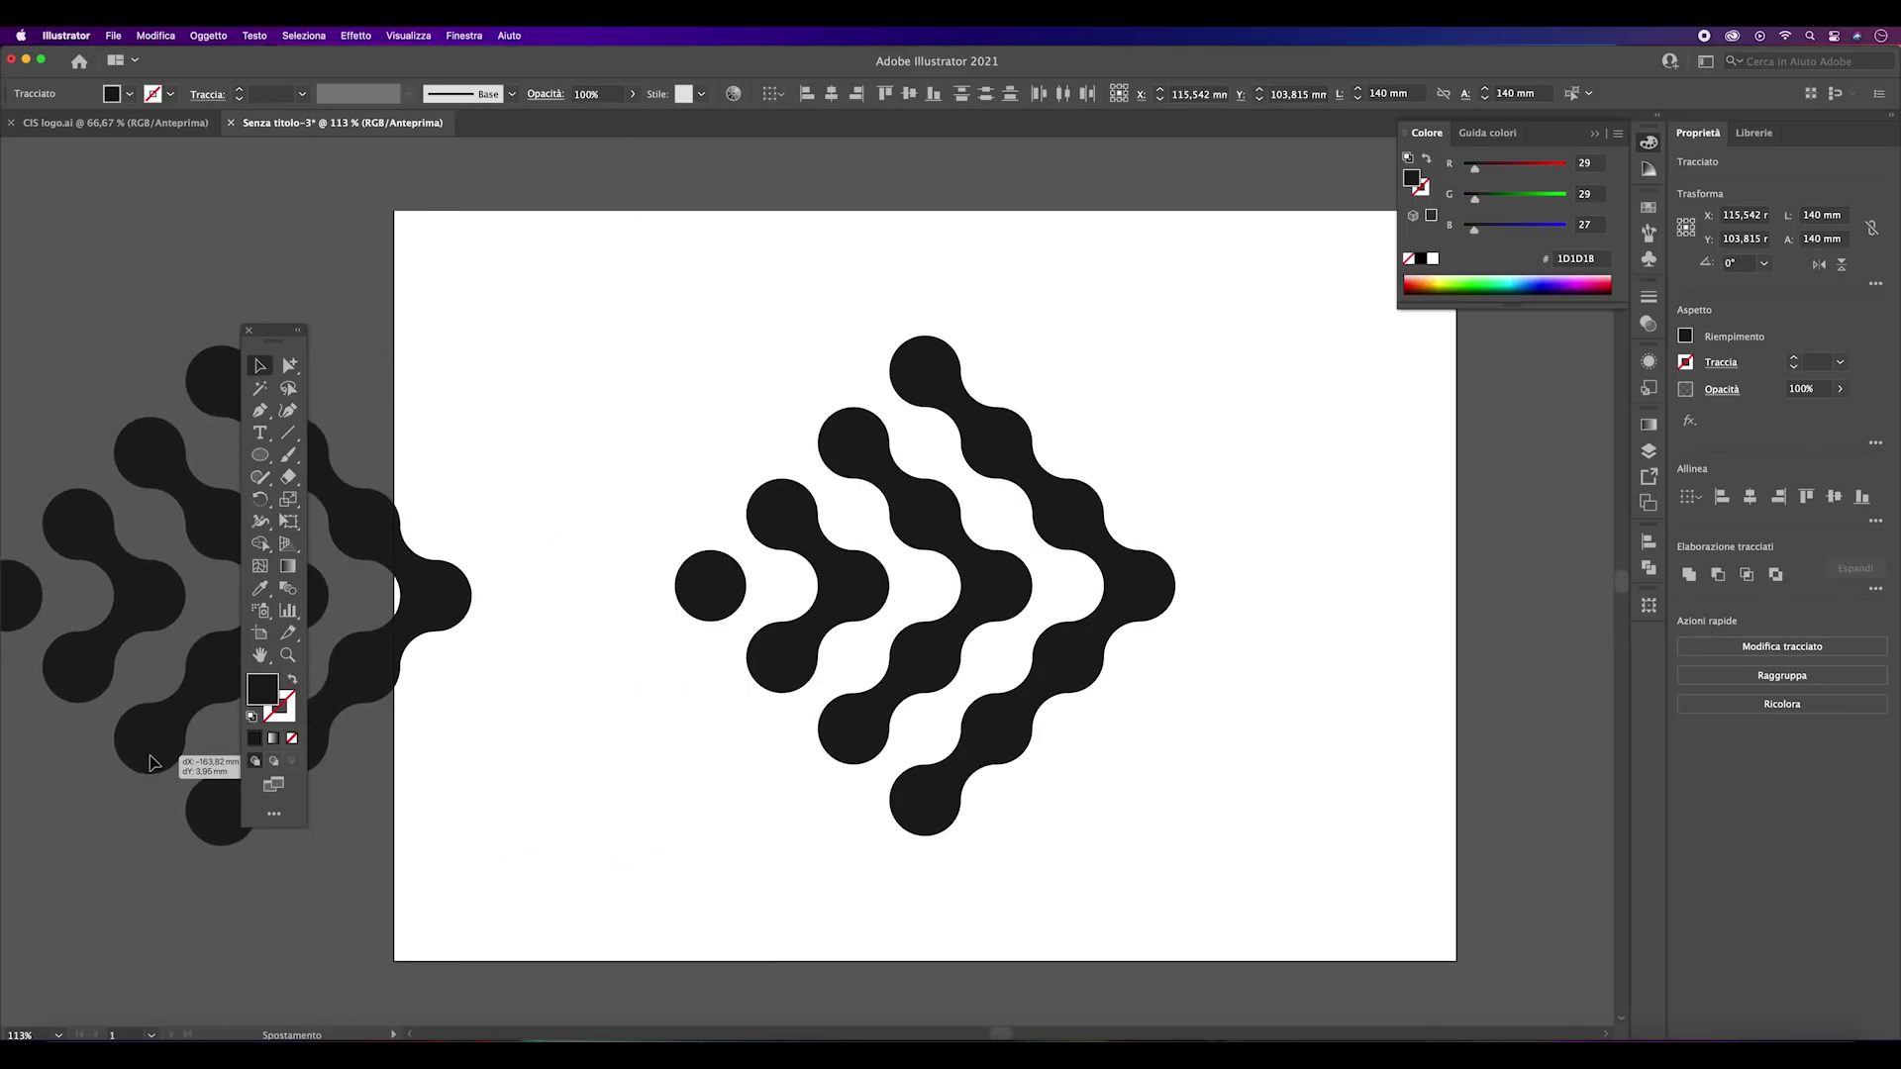
drag(474, 763, 55, 771)
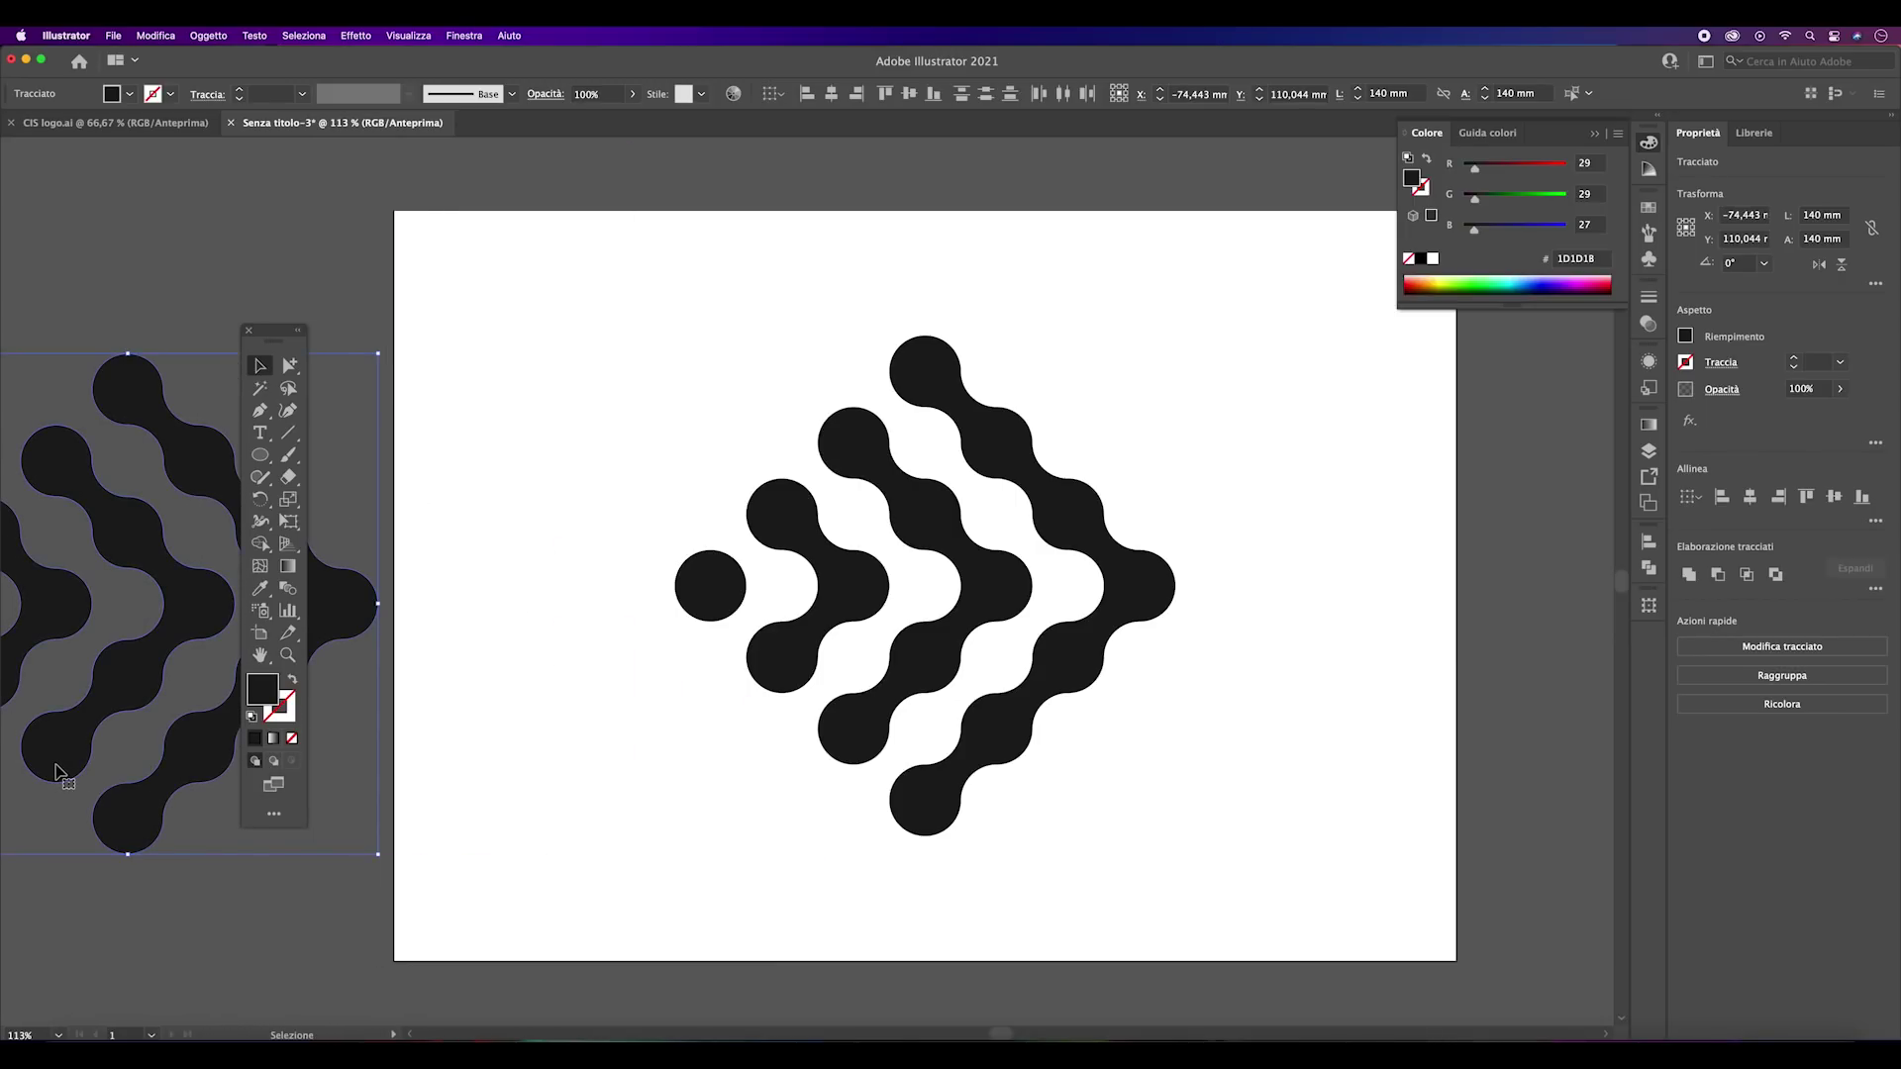
click(568, 637)
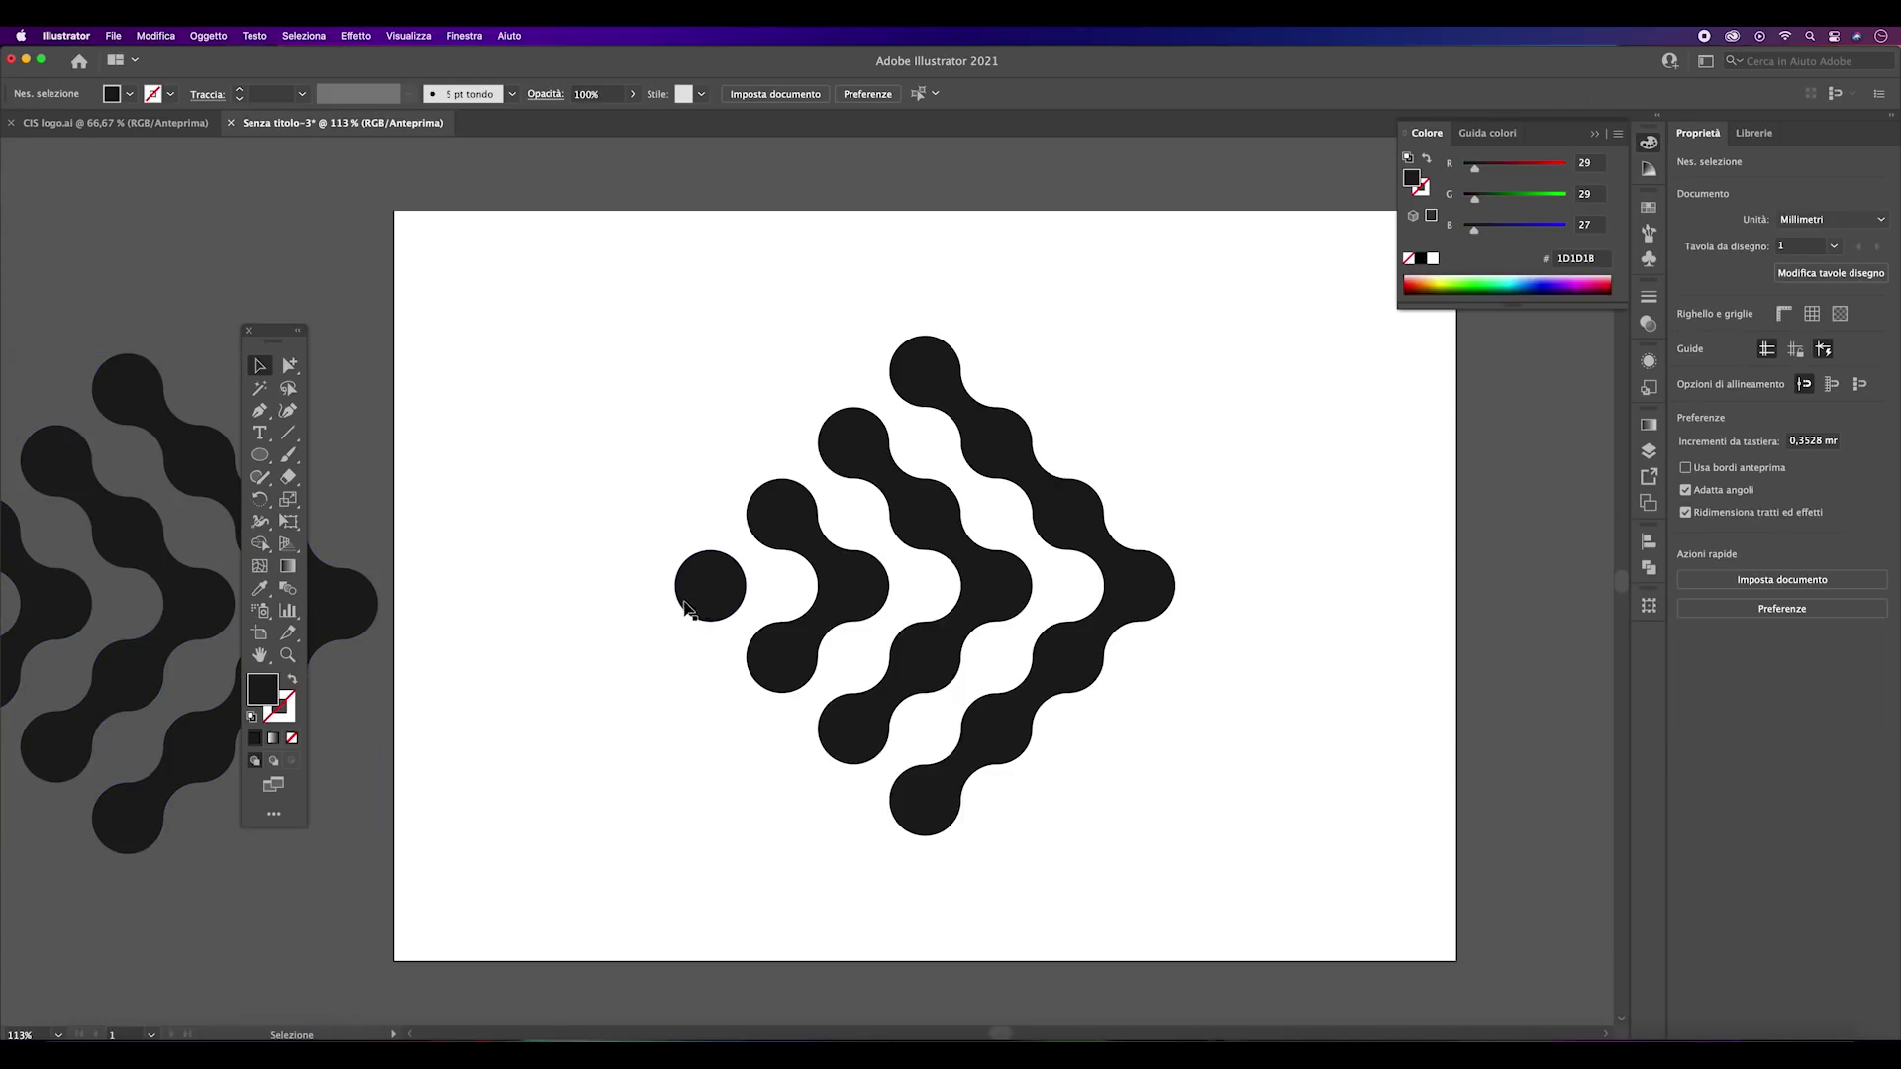
- Marquee-select the original chevron pieces on the artboard again
click(707, 591)
drag(625, 323, 1141, 836)
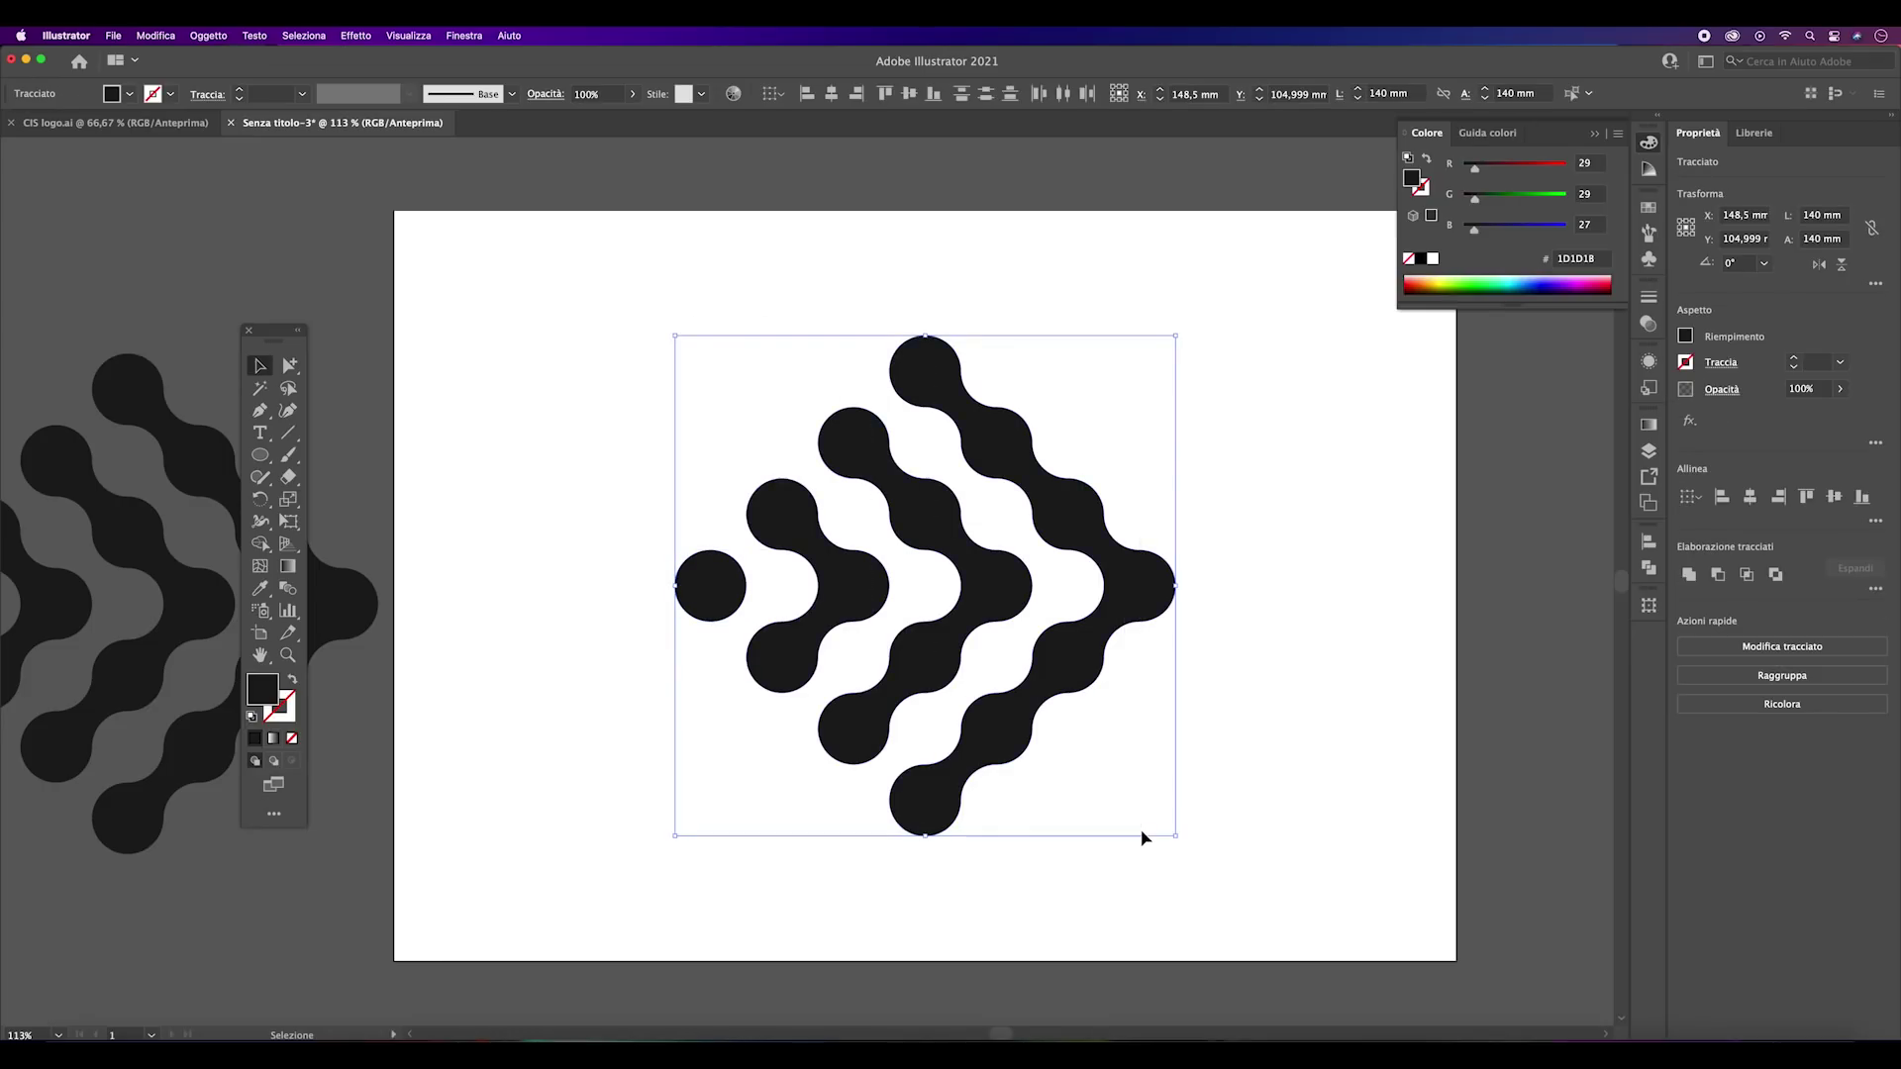
key(v)
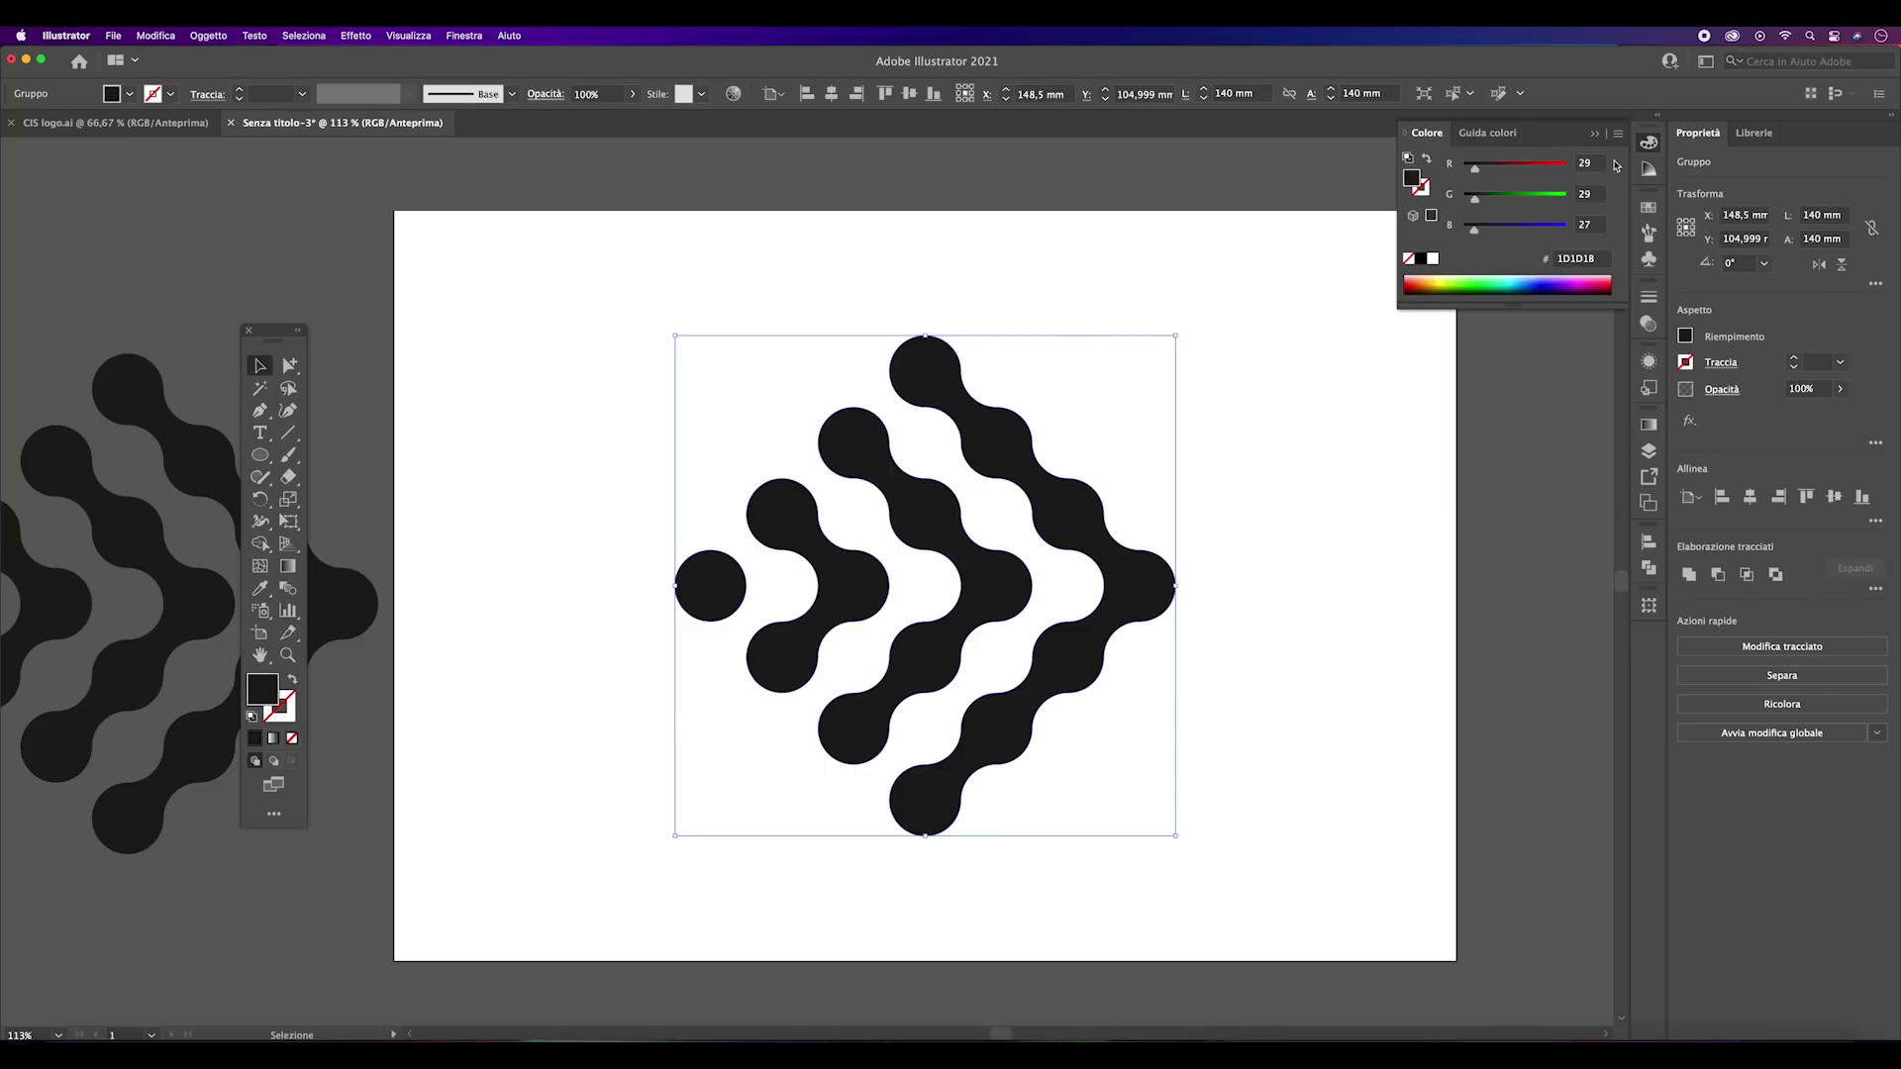
- Set the grouped chevron's fill to RGB 0, 229, 255 and deselect it
drag(1478, 175, 1464, 174)
click(1581, 194)
text(2)
drag(1475, 229, 1578, 235)
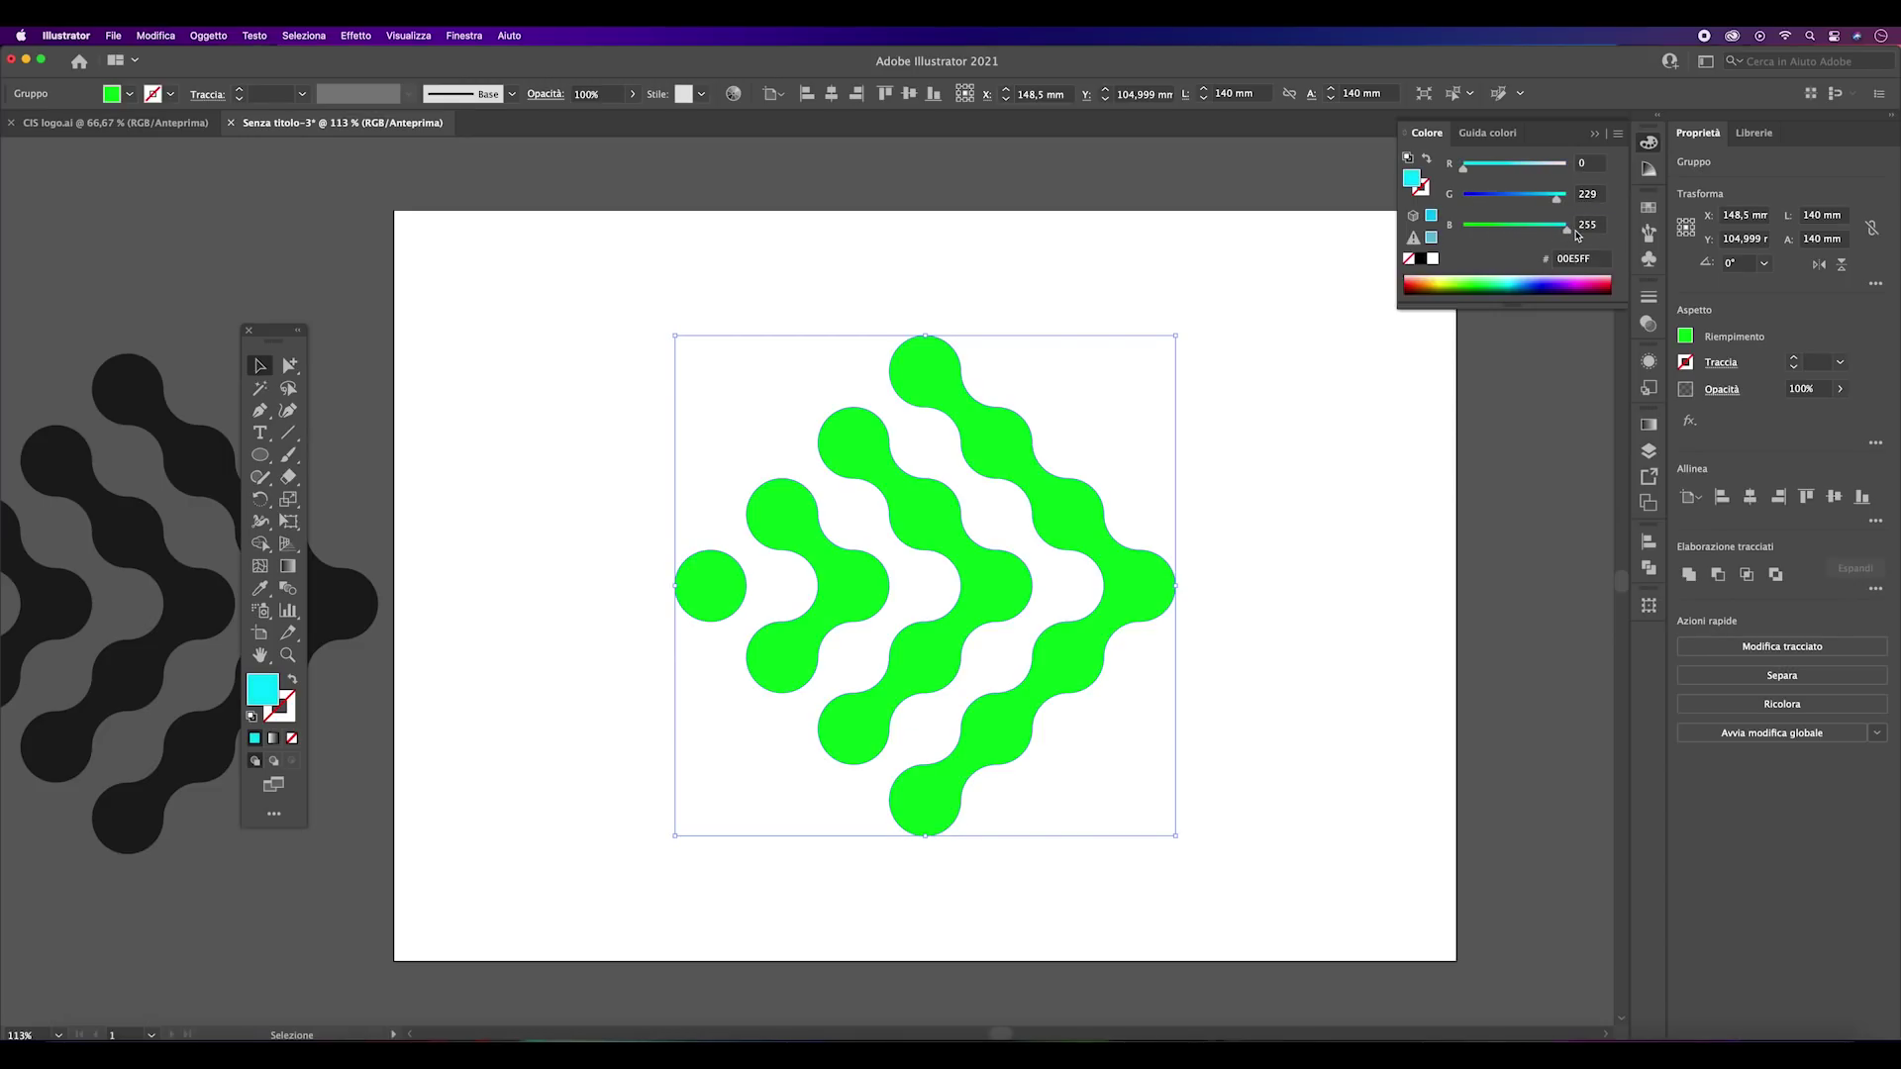
click(1322, 365)
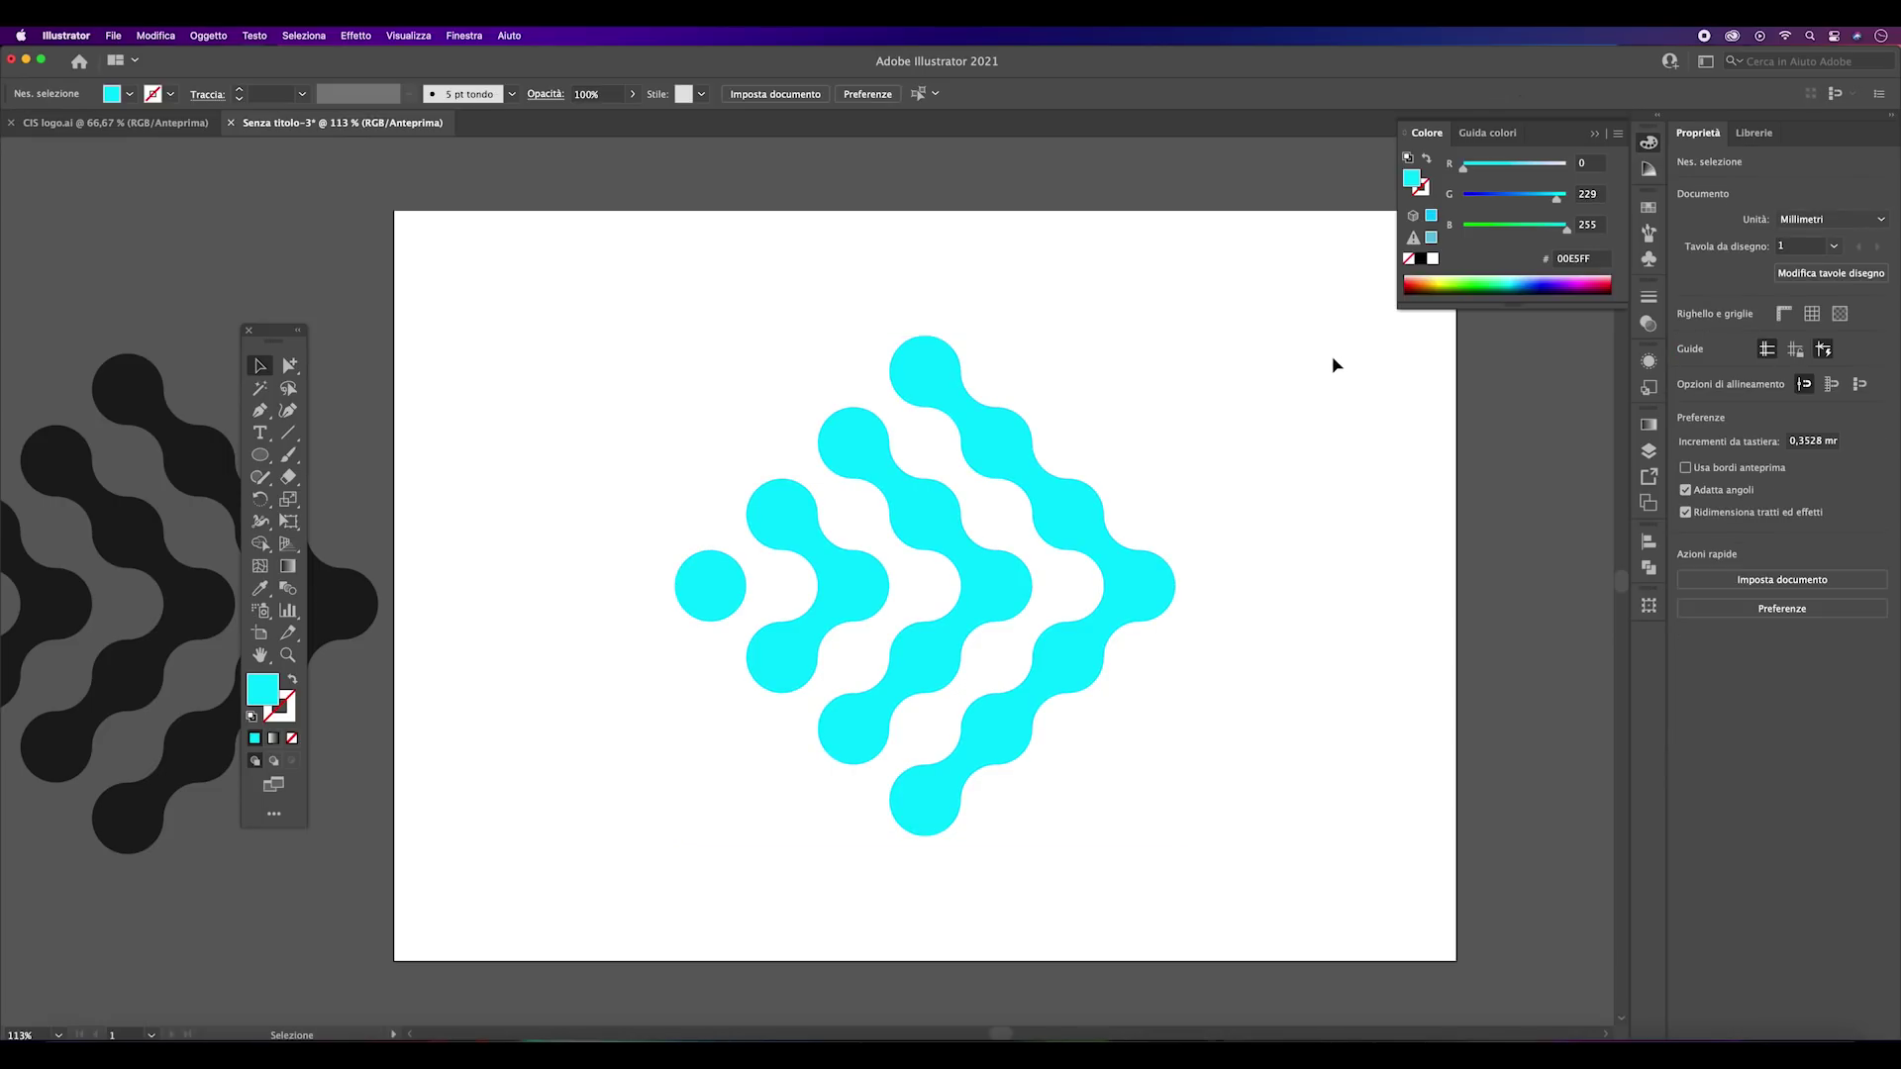
- Move the spare black chevron copy back over the cyan chevron
drag(345, 591, 1136, 576)
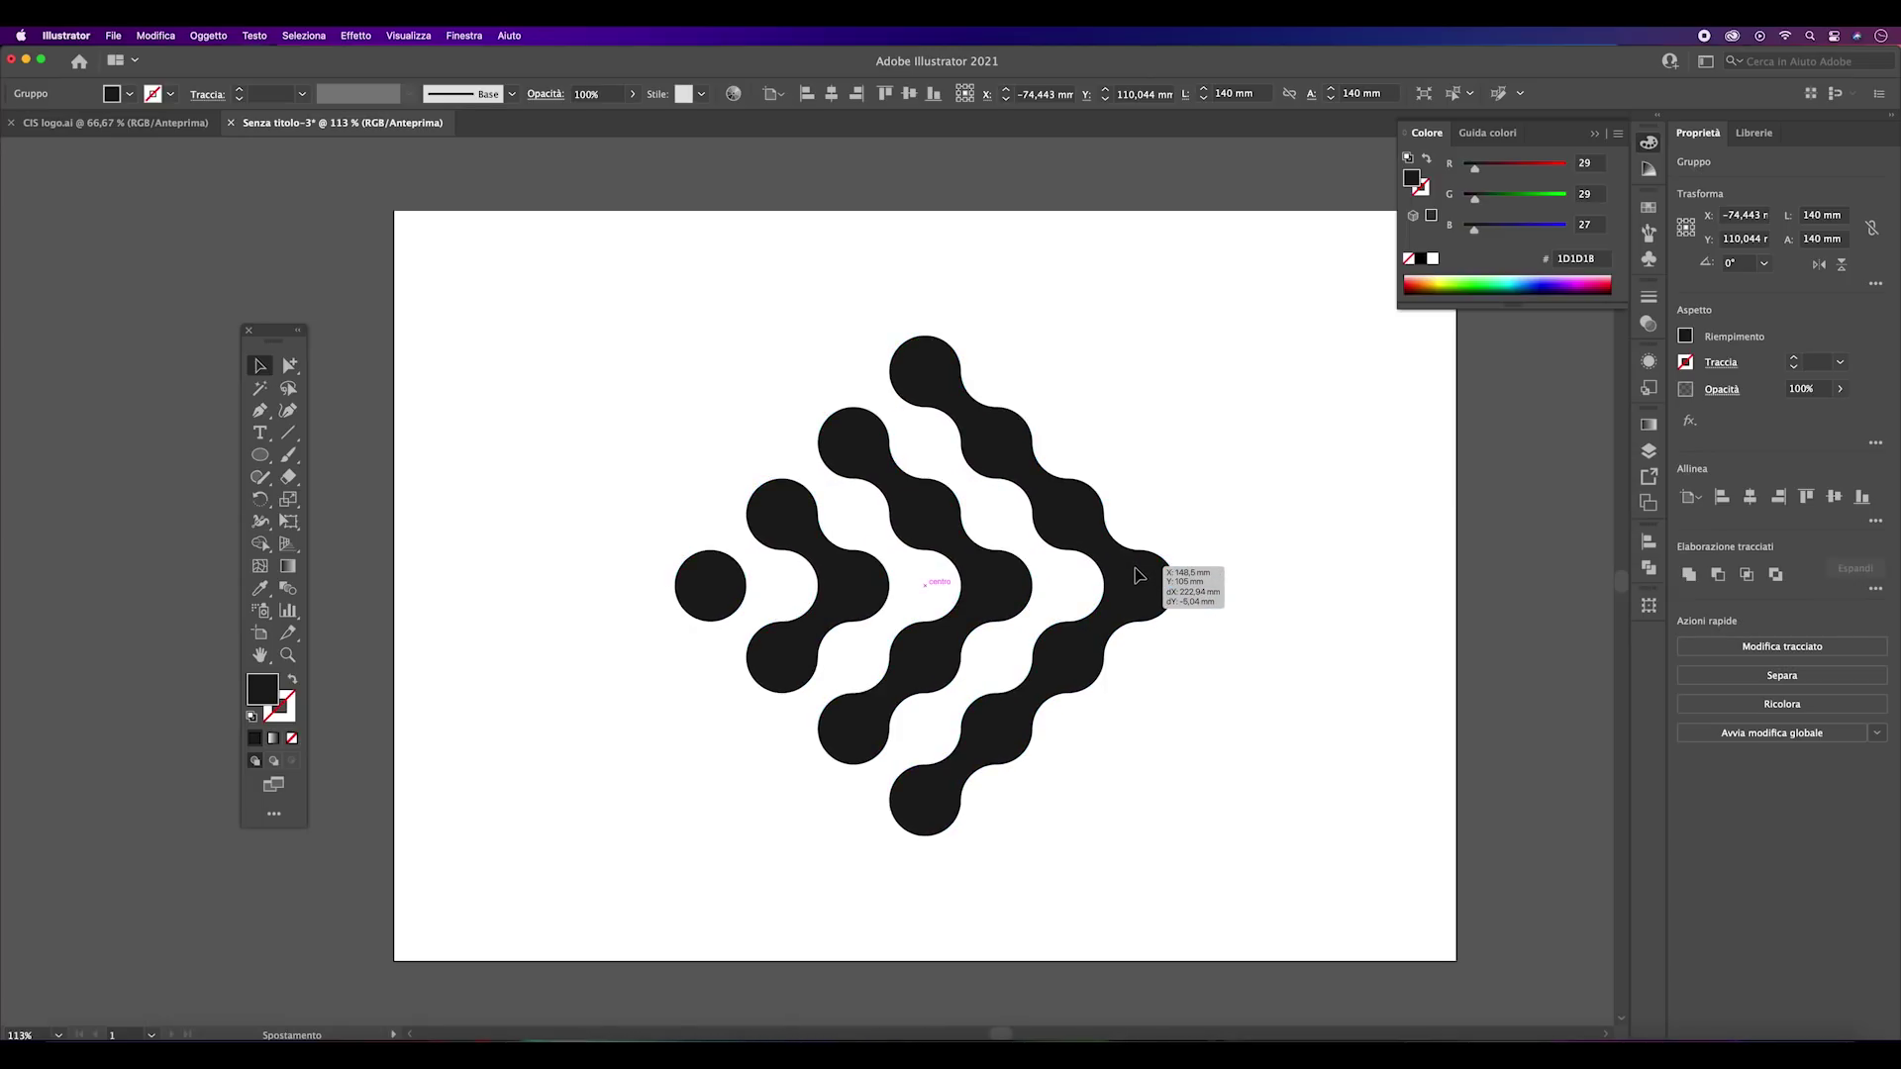
drag(1136, 576, 1285, 583)
click(1235, 557)
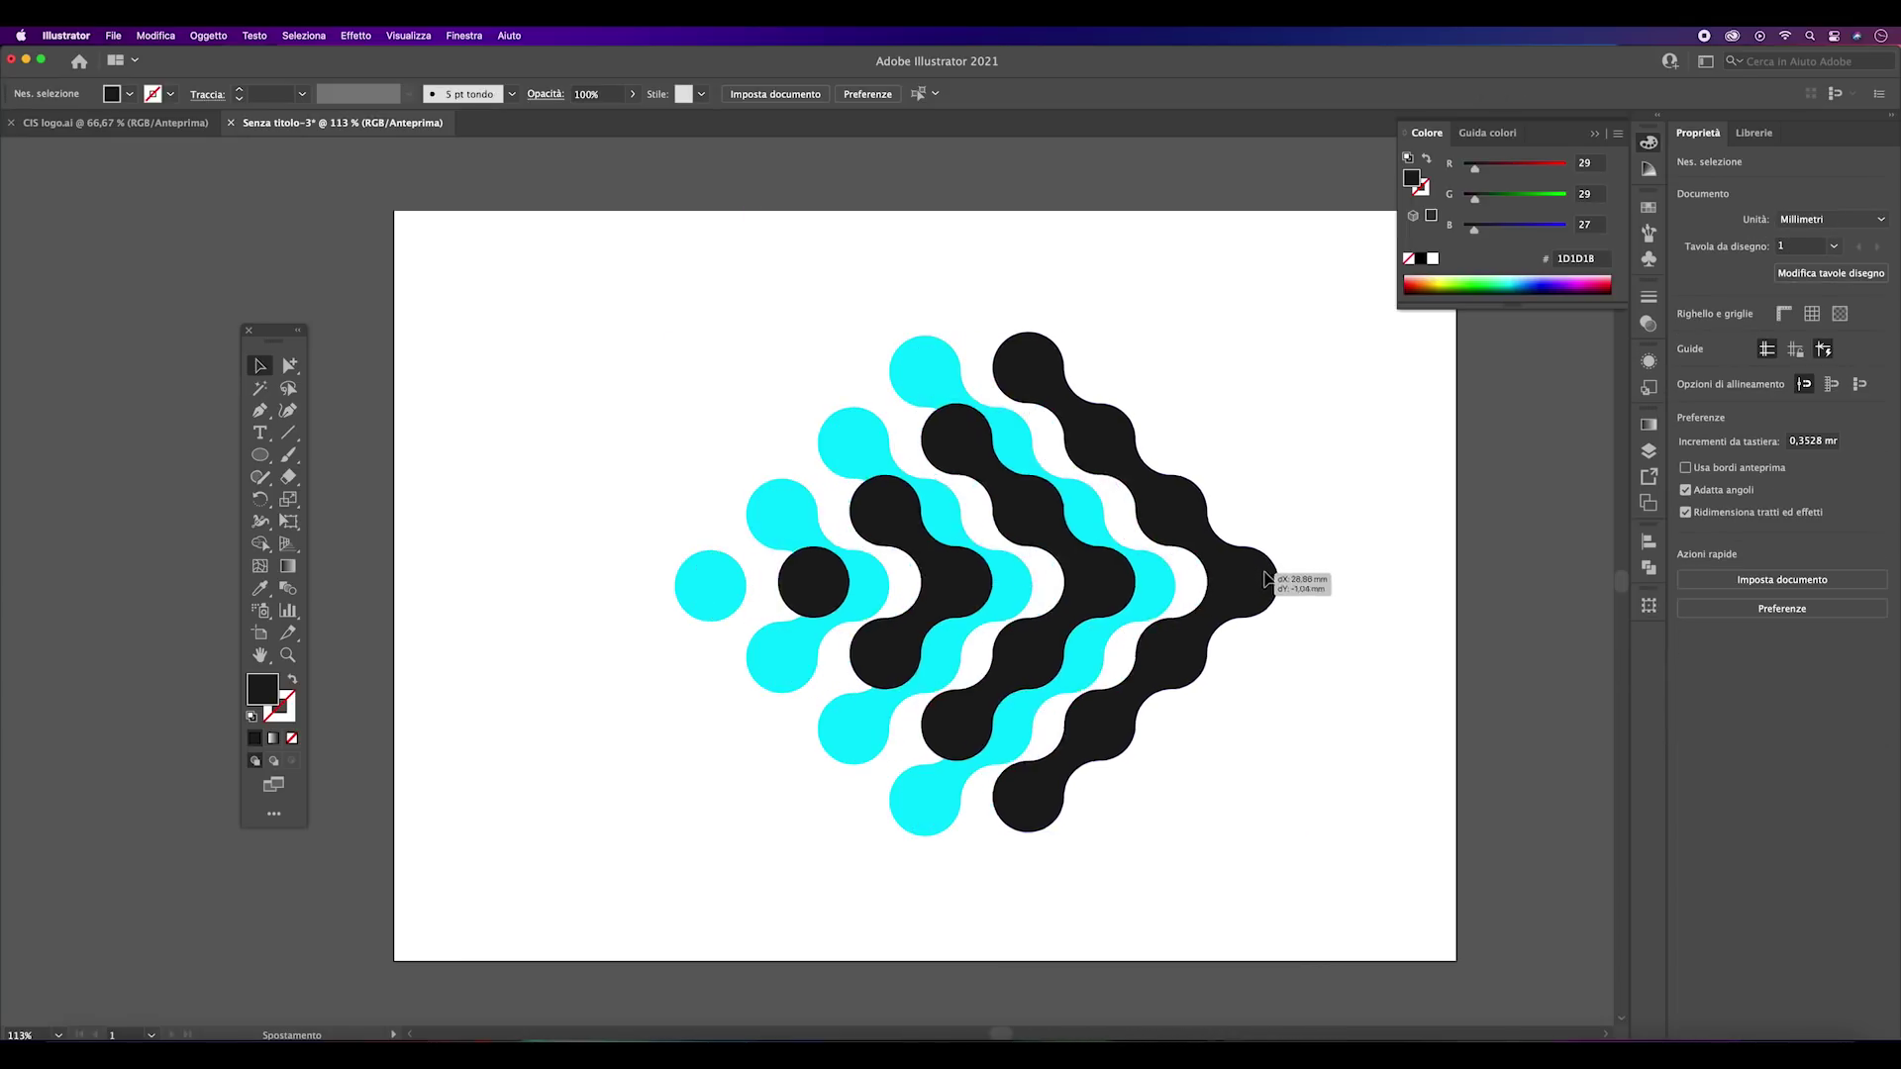
click(1359, 473)
- Align the black group onto the cyan group using Align To Key Object
mouse_move(1253, 353)
mouse_down()
mouse_move(863, 695)
mouse_move(688, 804)
mouse_up()
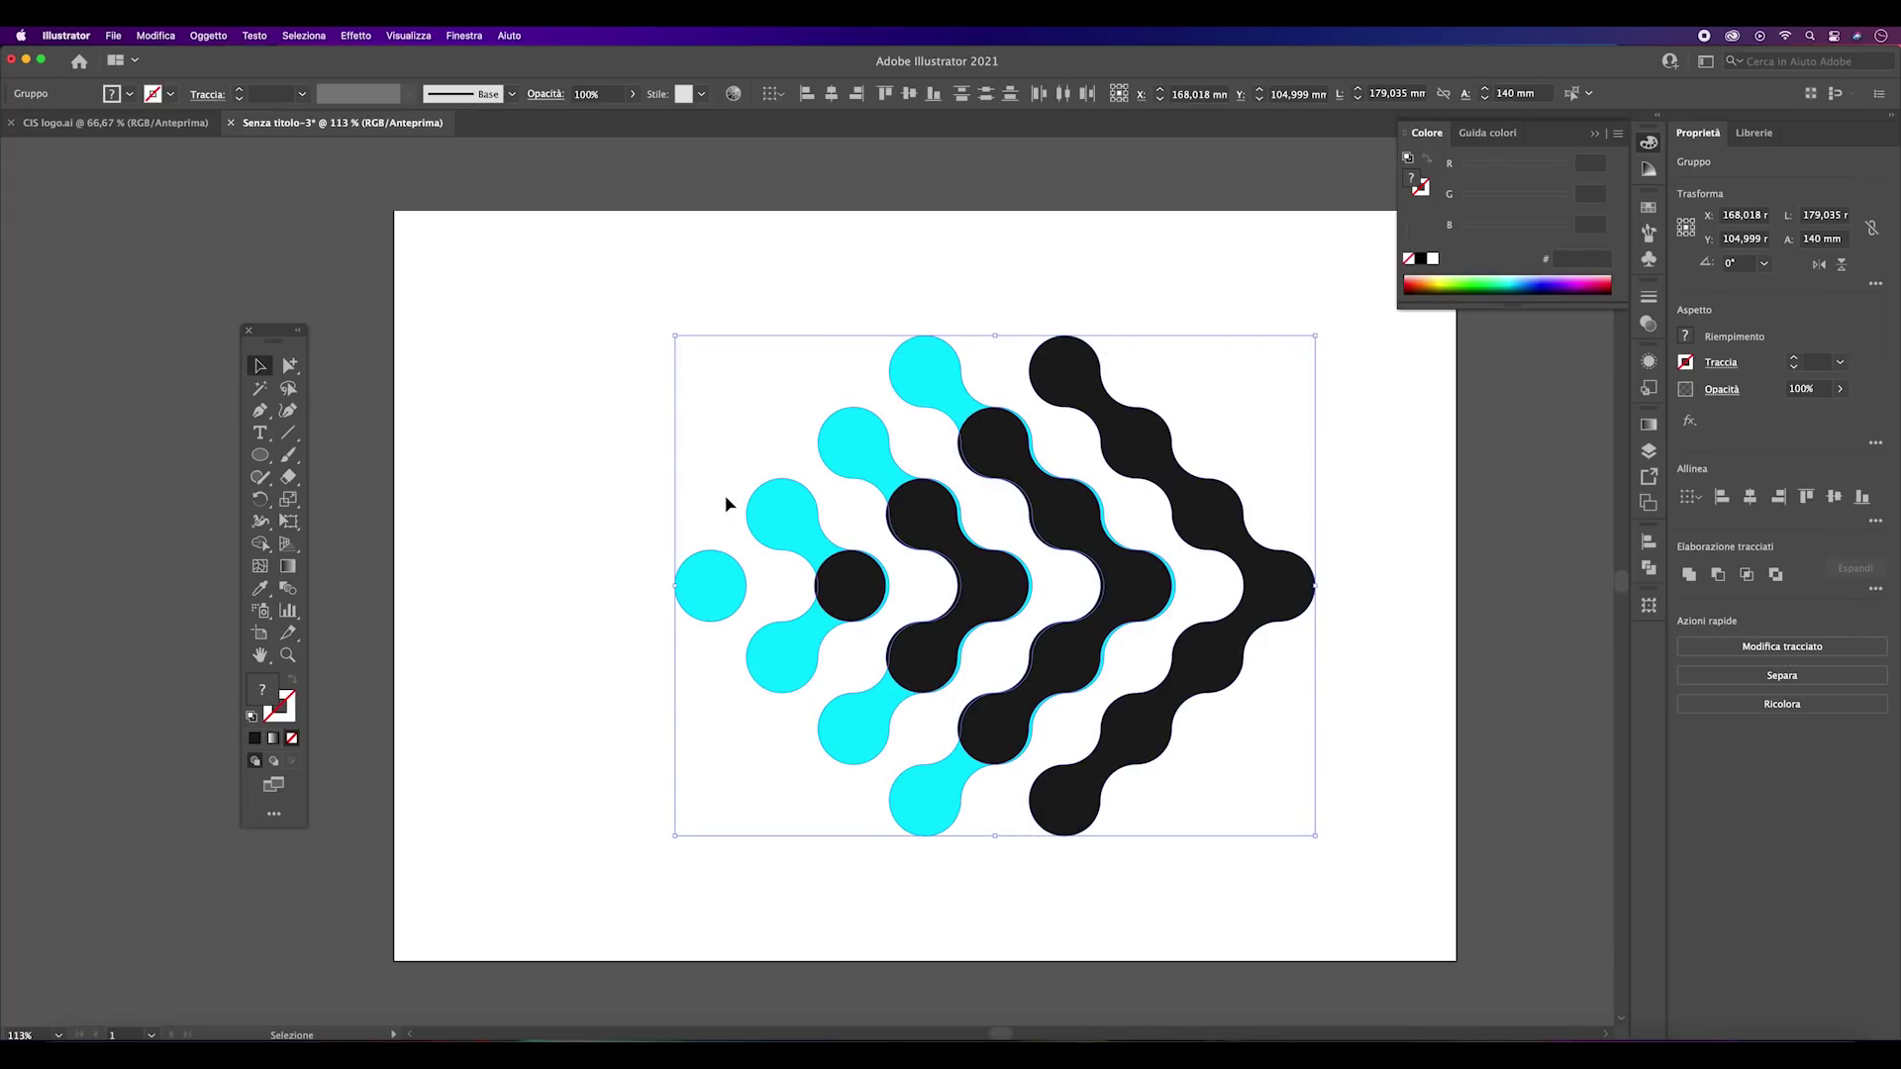
click(783, 97)
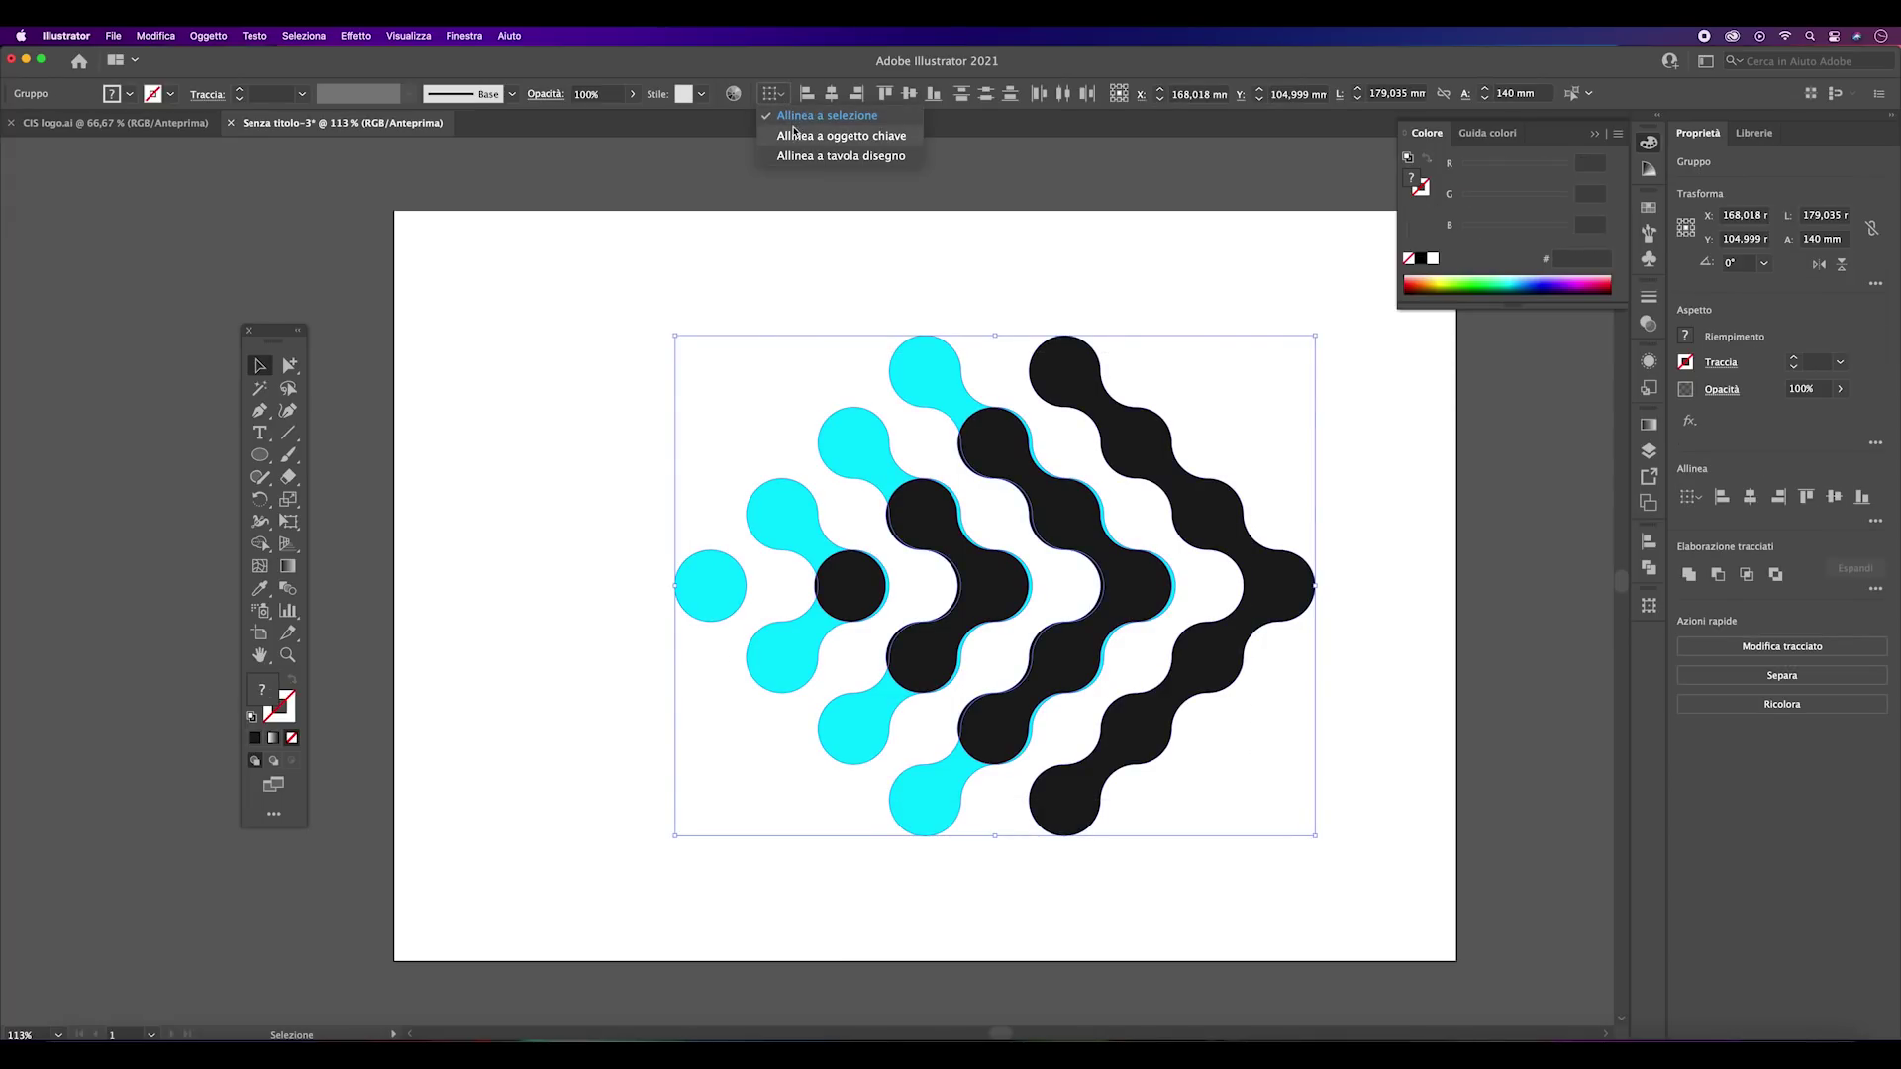
click(794, 136)
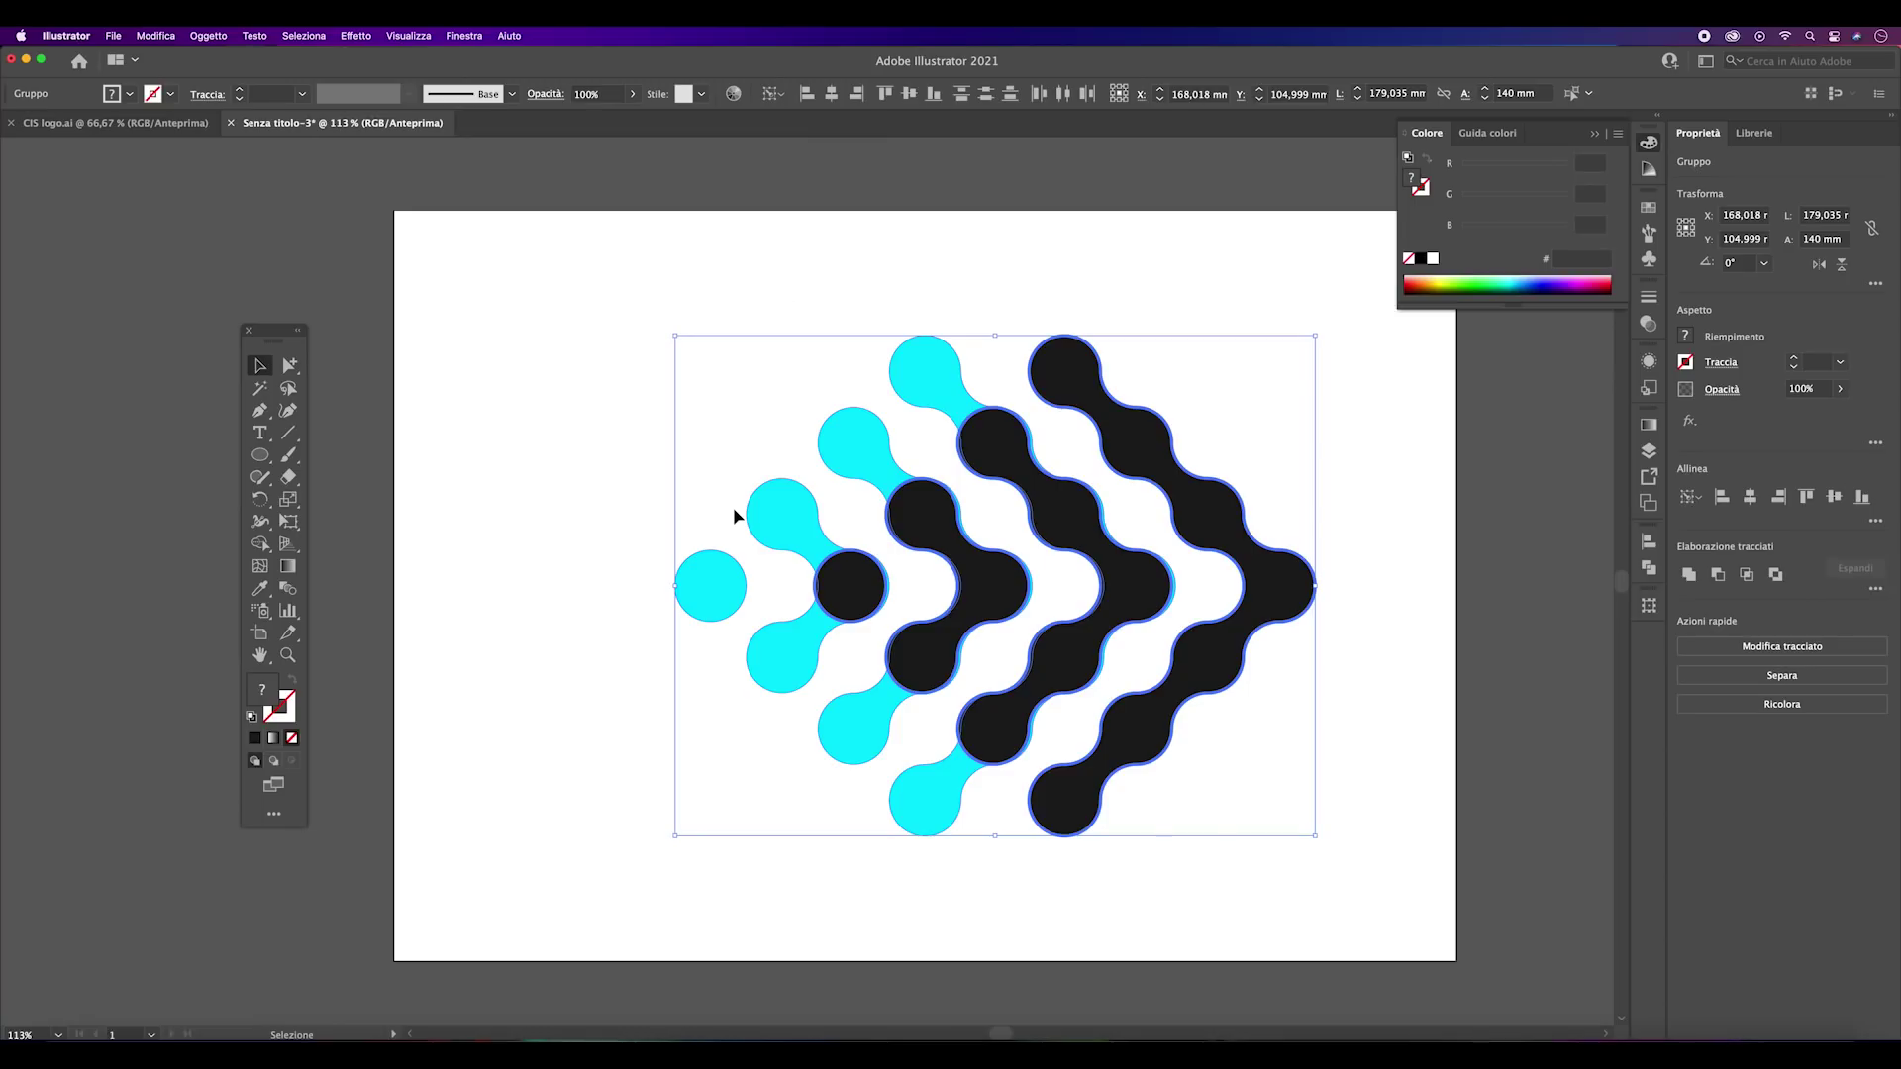
click(730, 584)
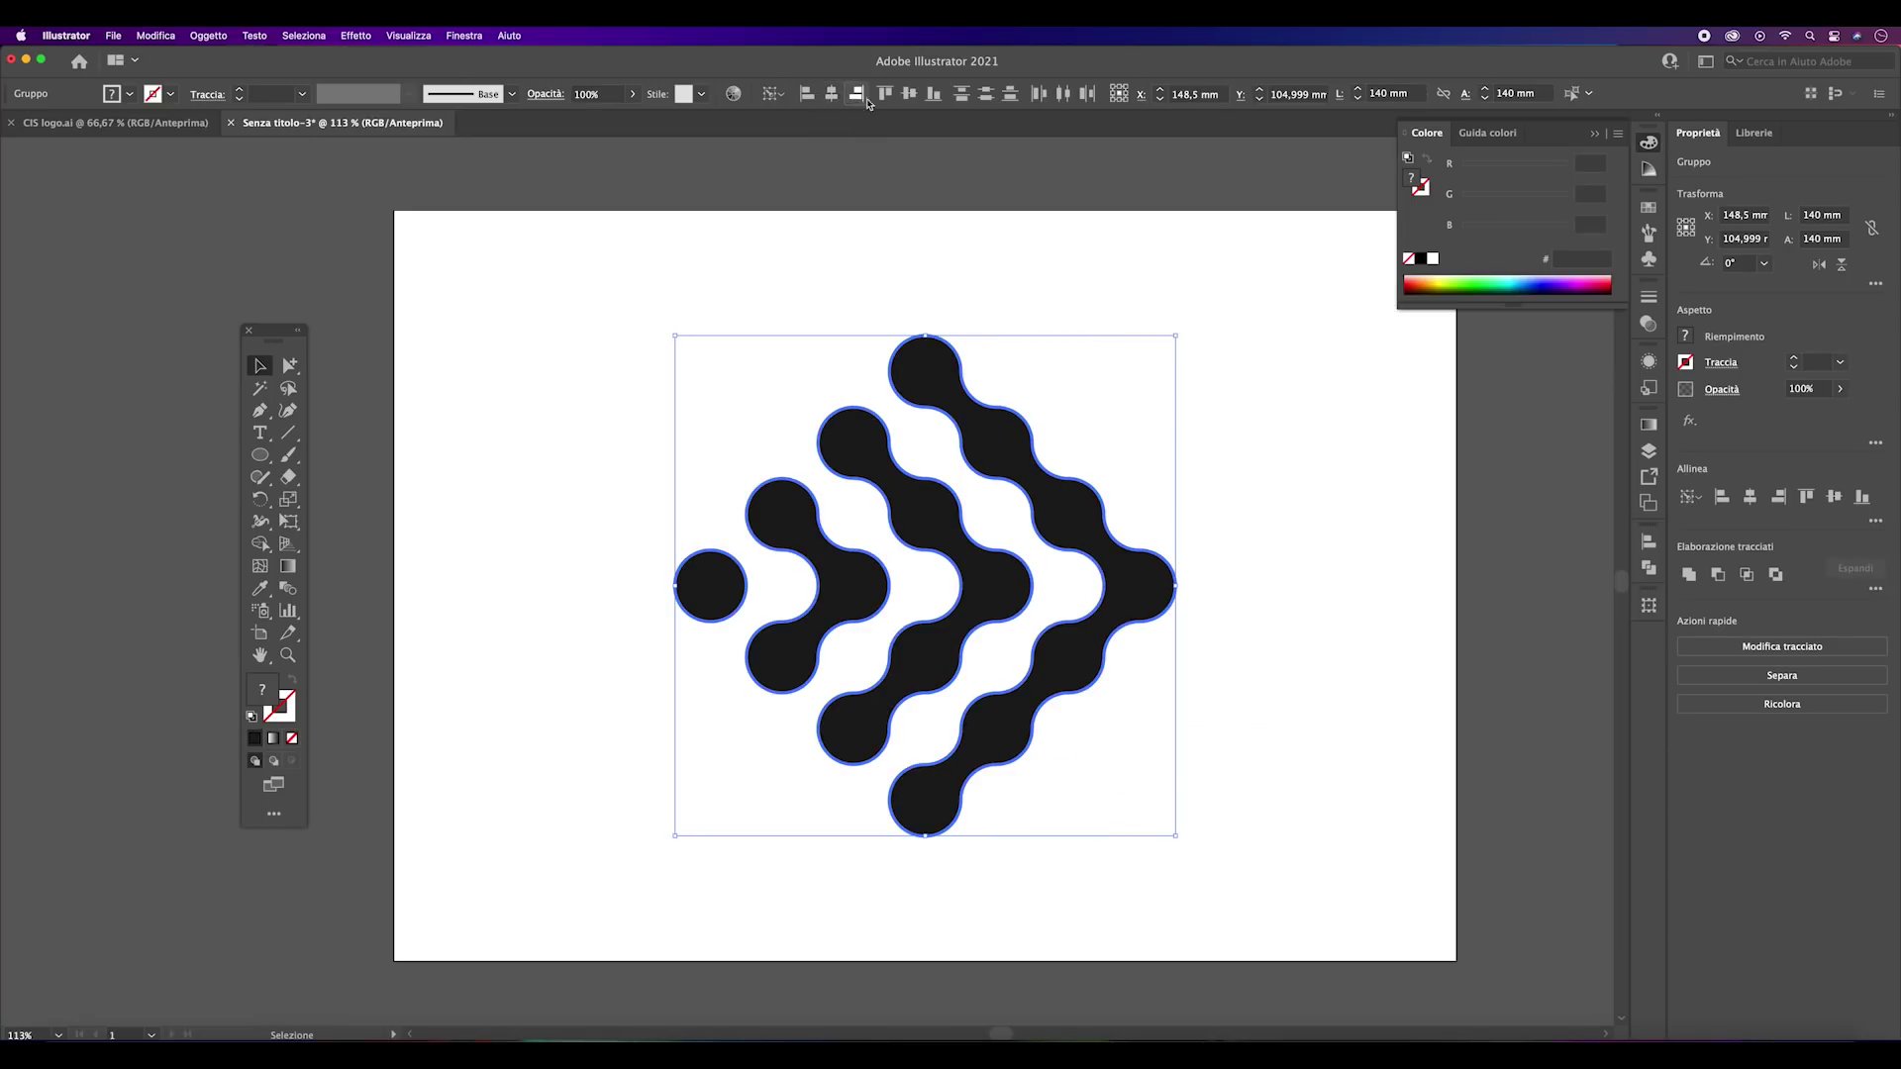
click(908, 95)
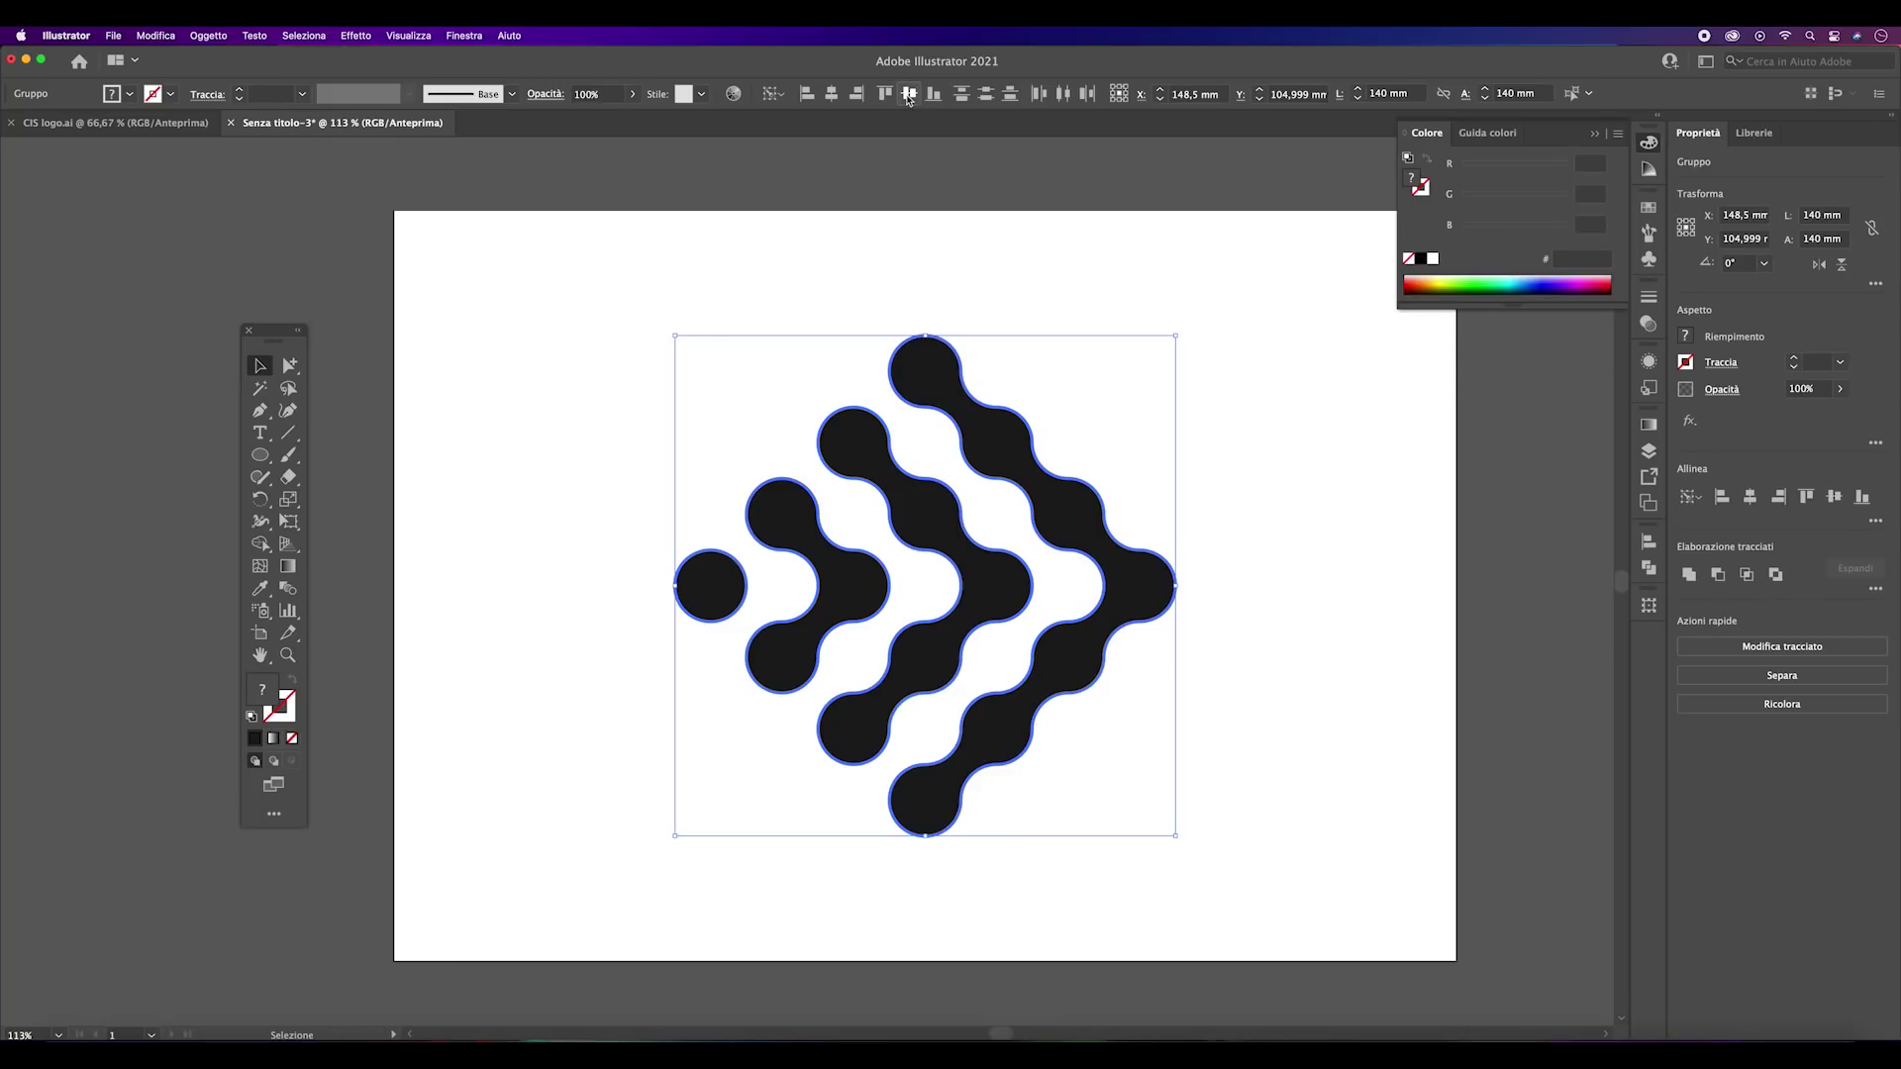
click(900, 277)
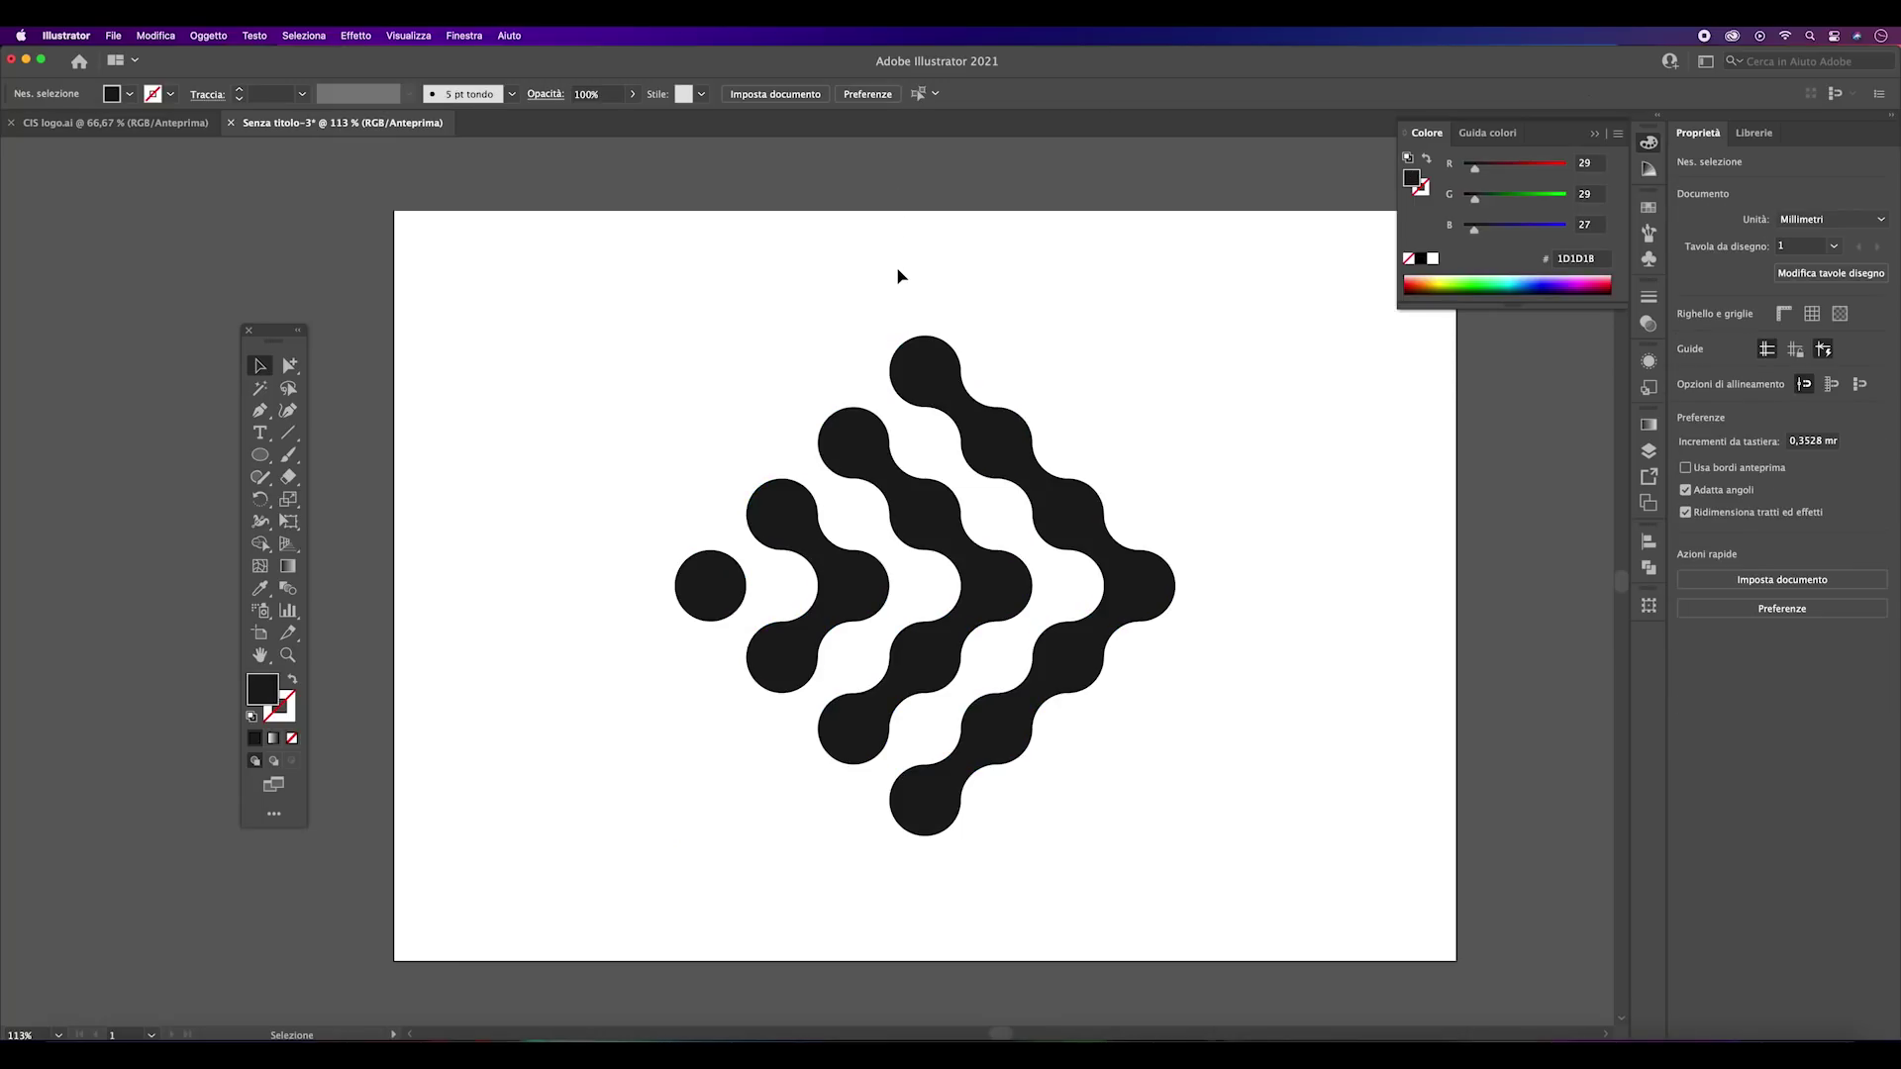
click(939, 395)
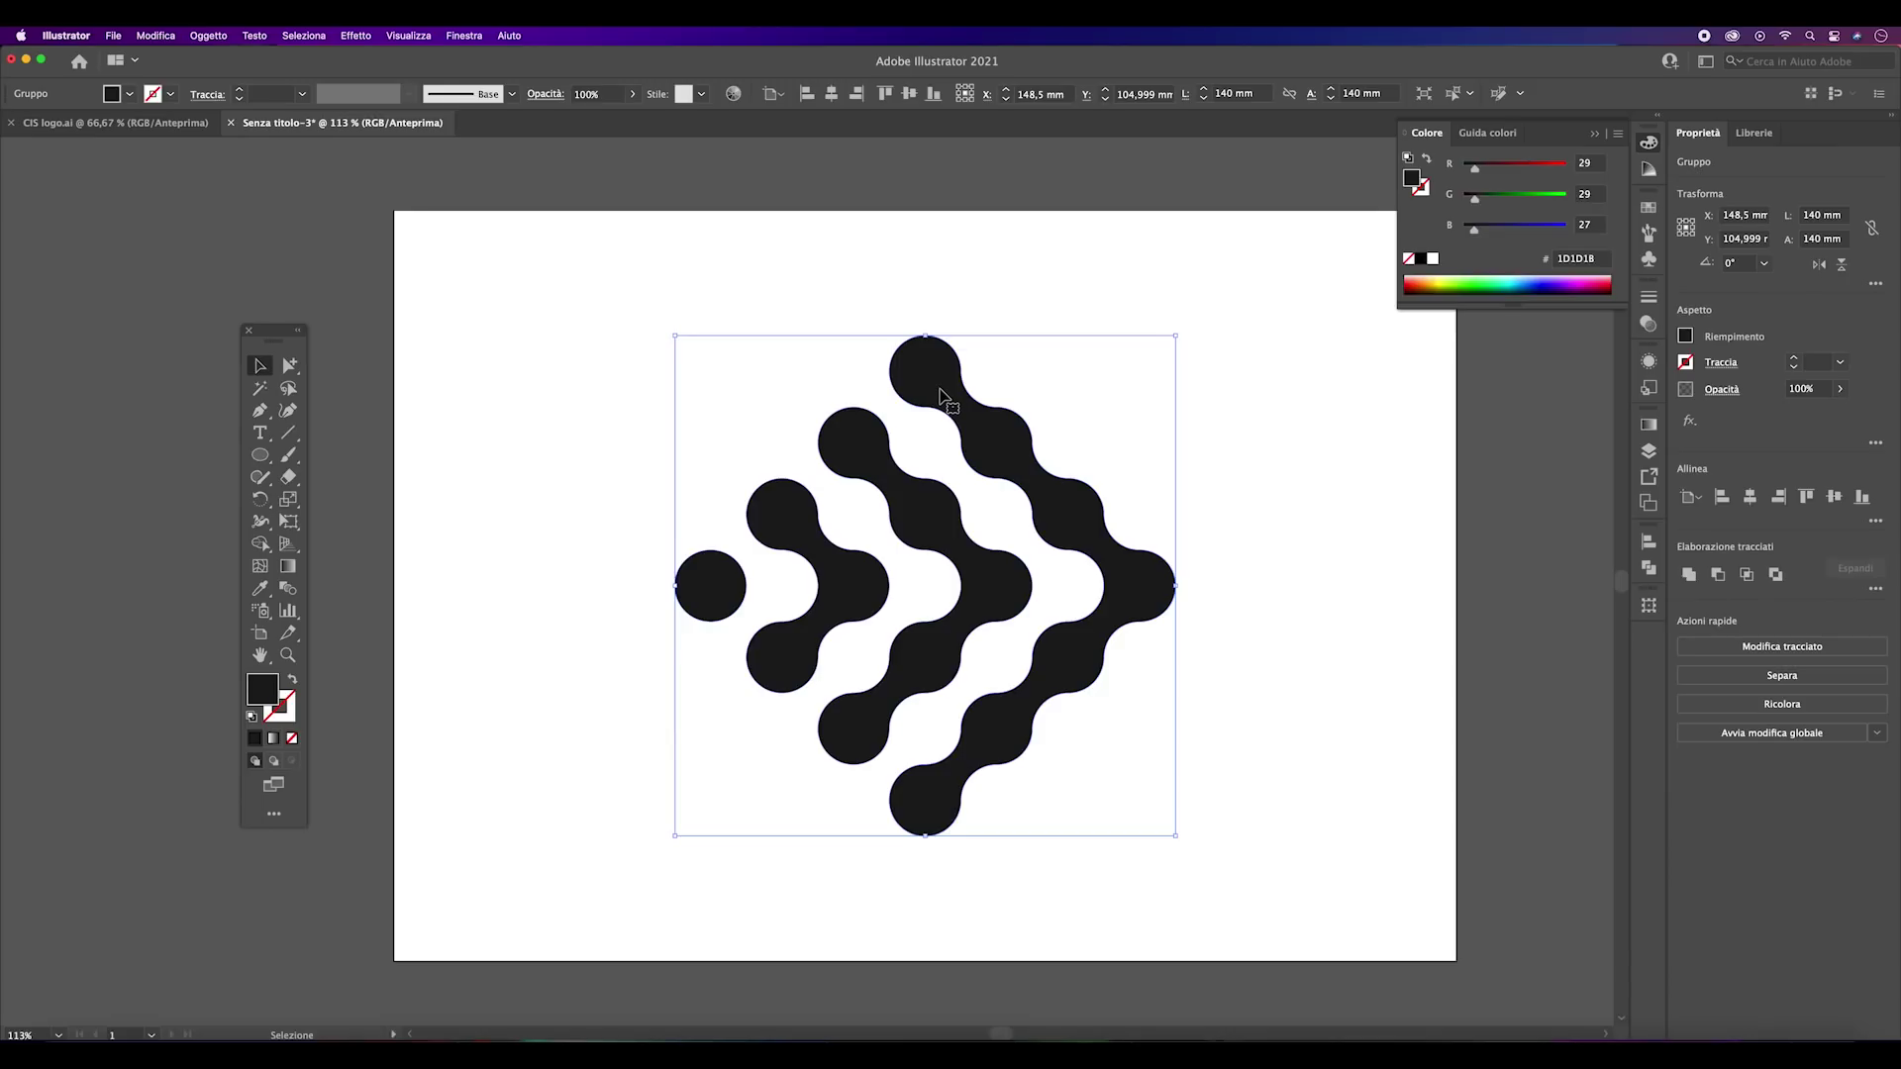
- Apply the White-Black linear gradient preset and turn its white stop pure blue (R 0, G 0)
click(1650, 429)
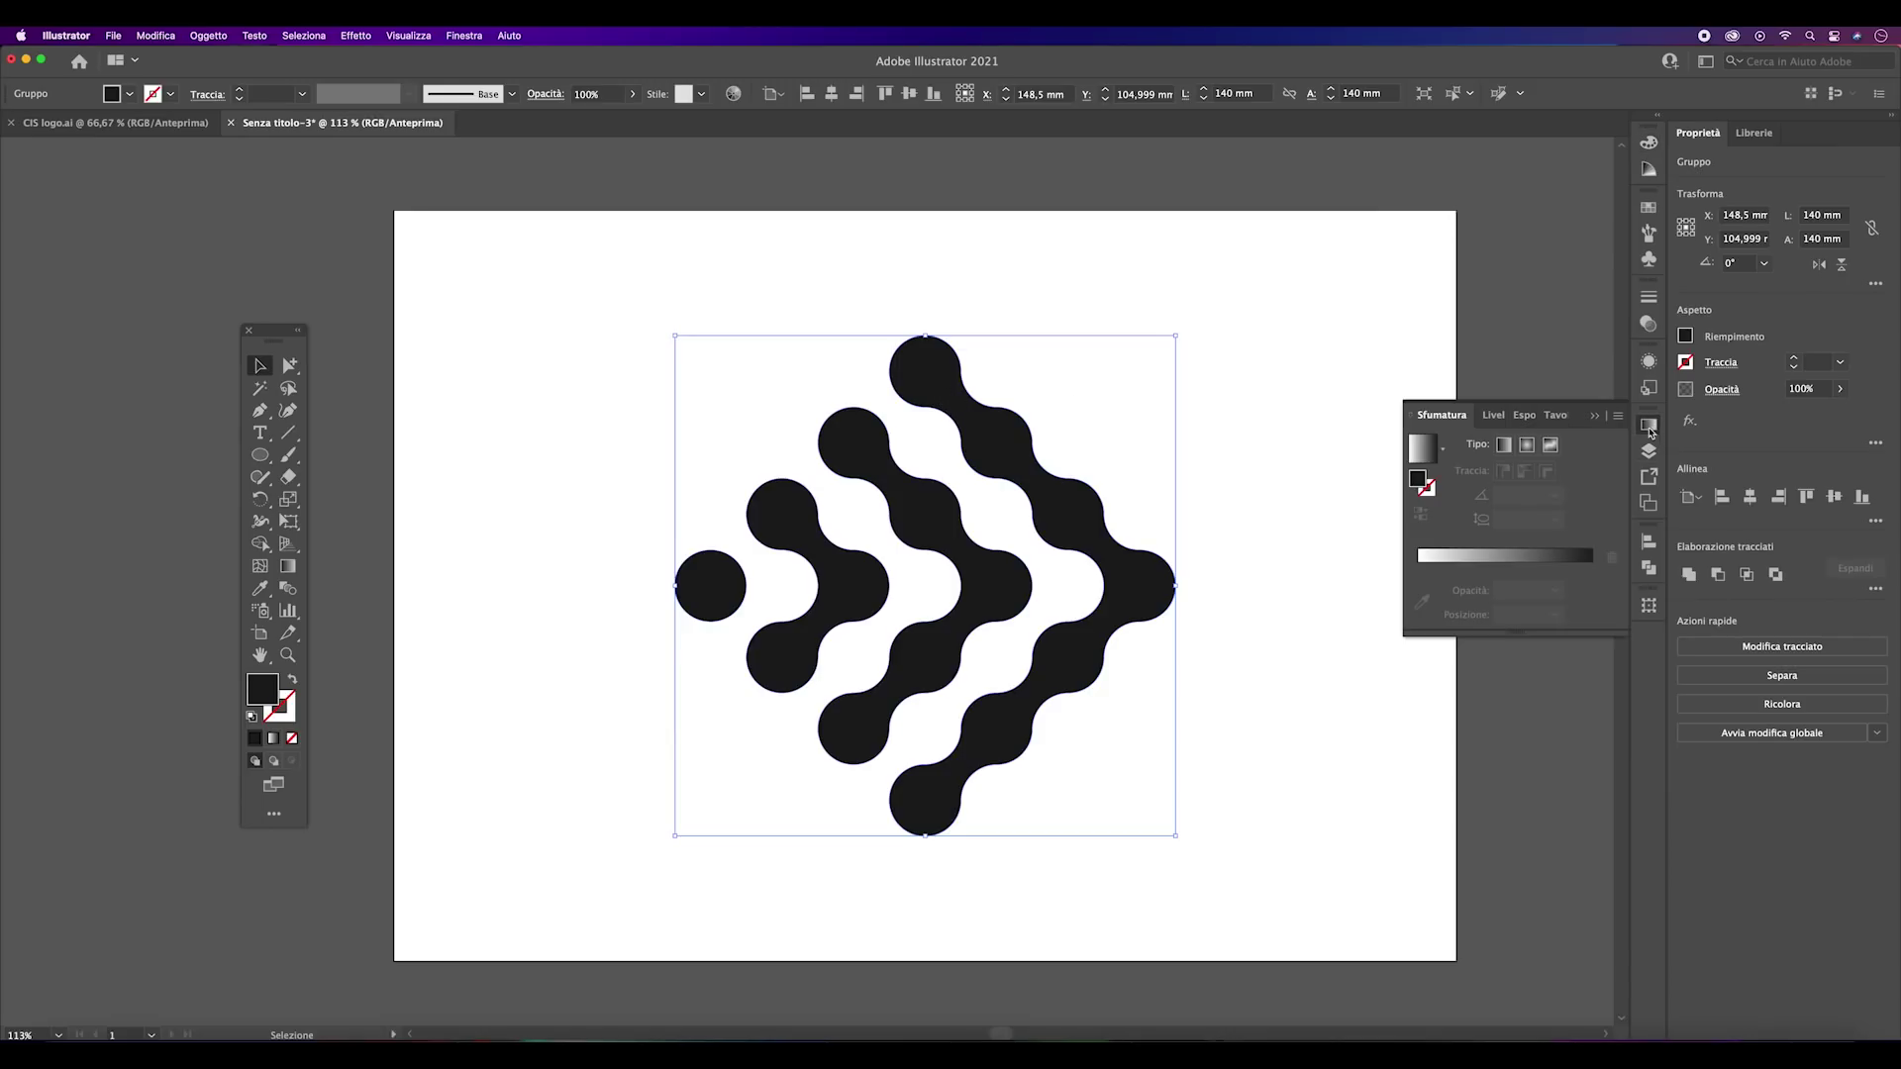
click(1443, 448)
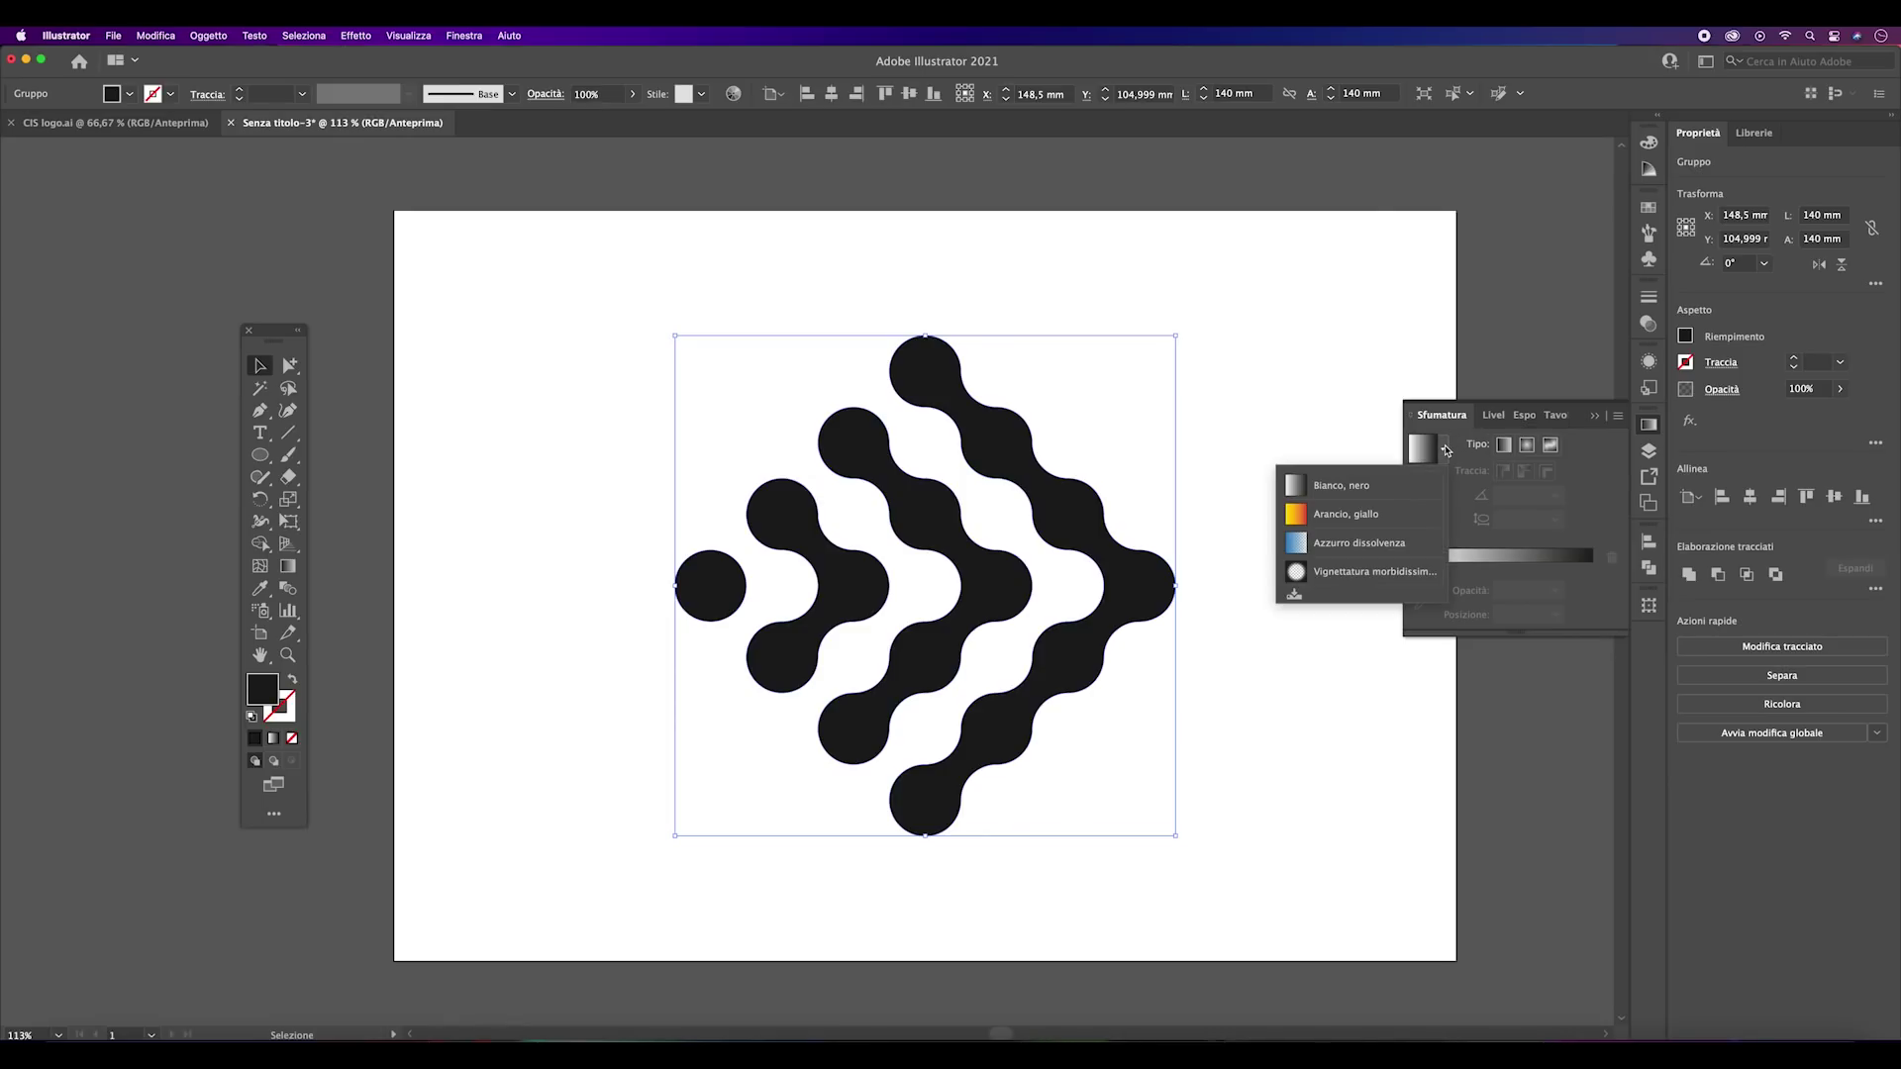
click(1349, 486)
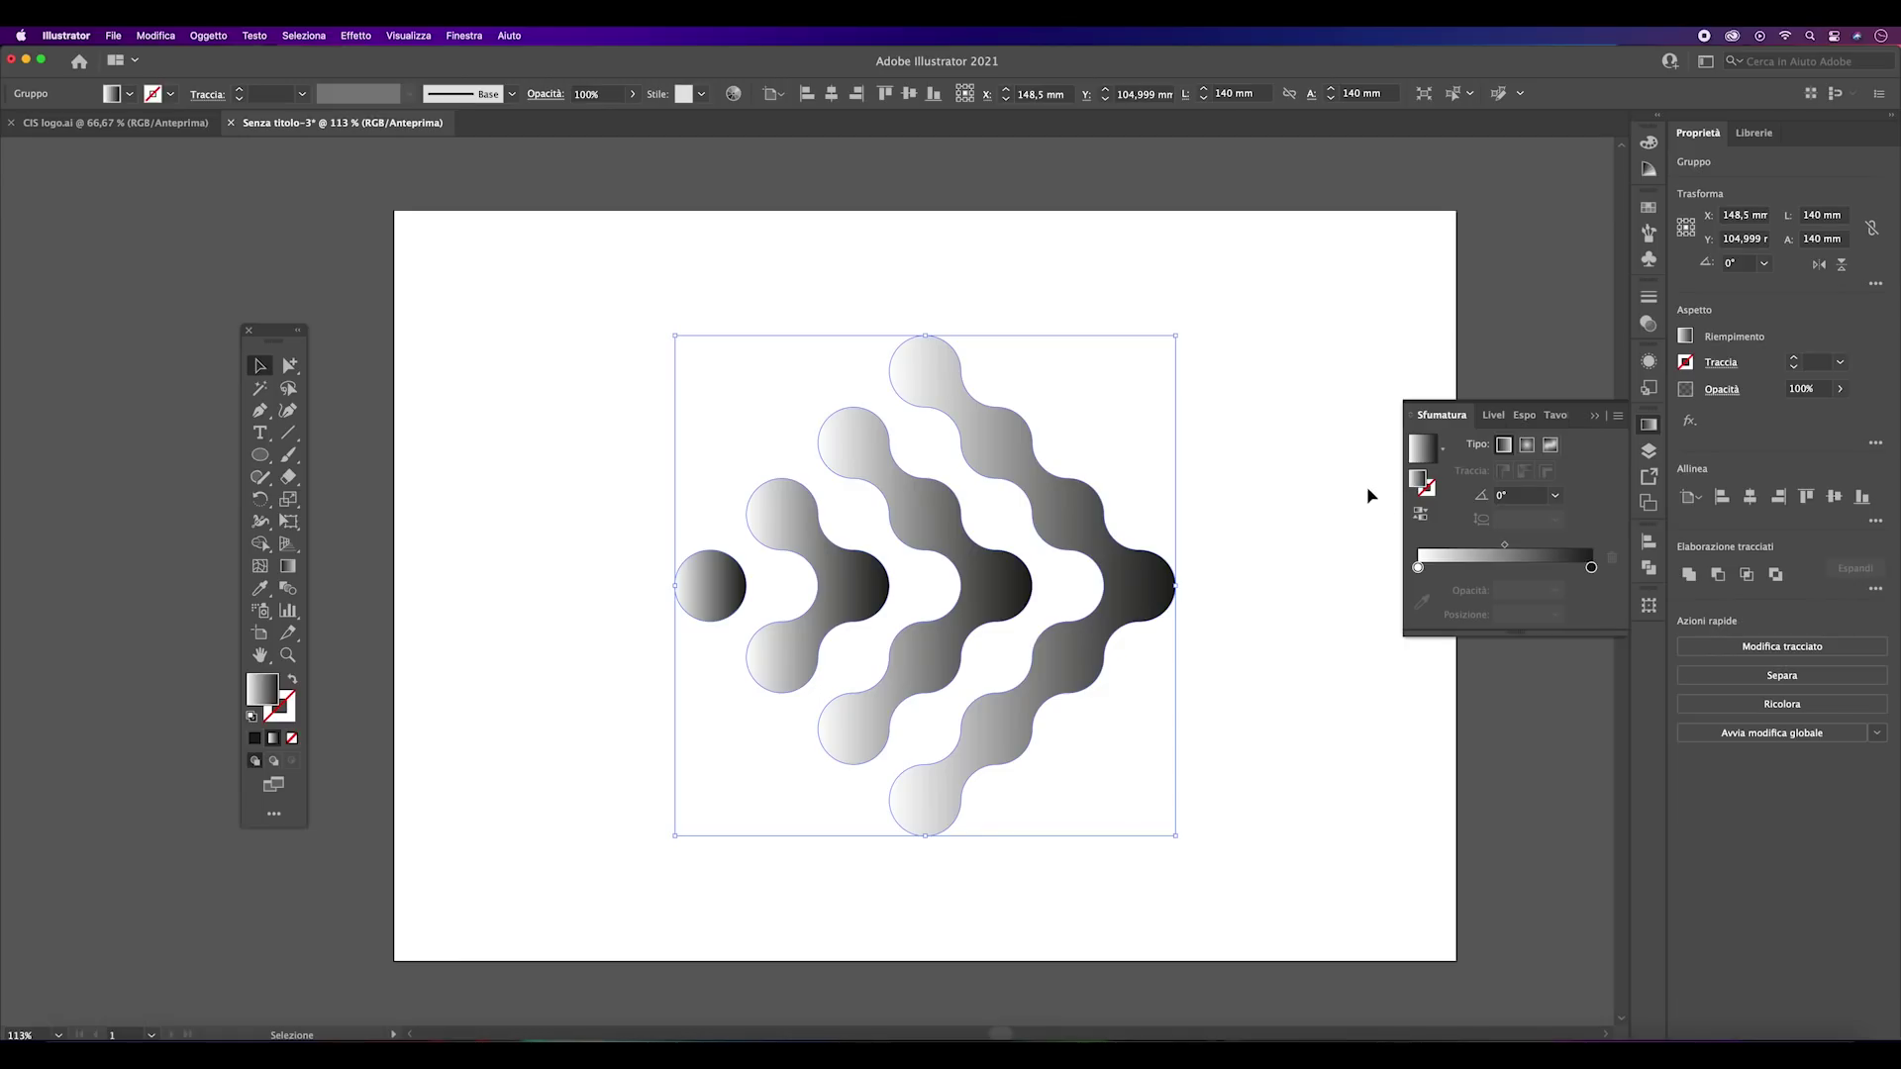
click(1419, 568)
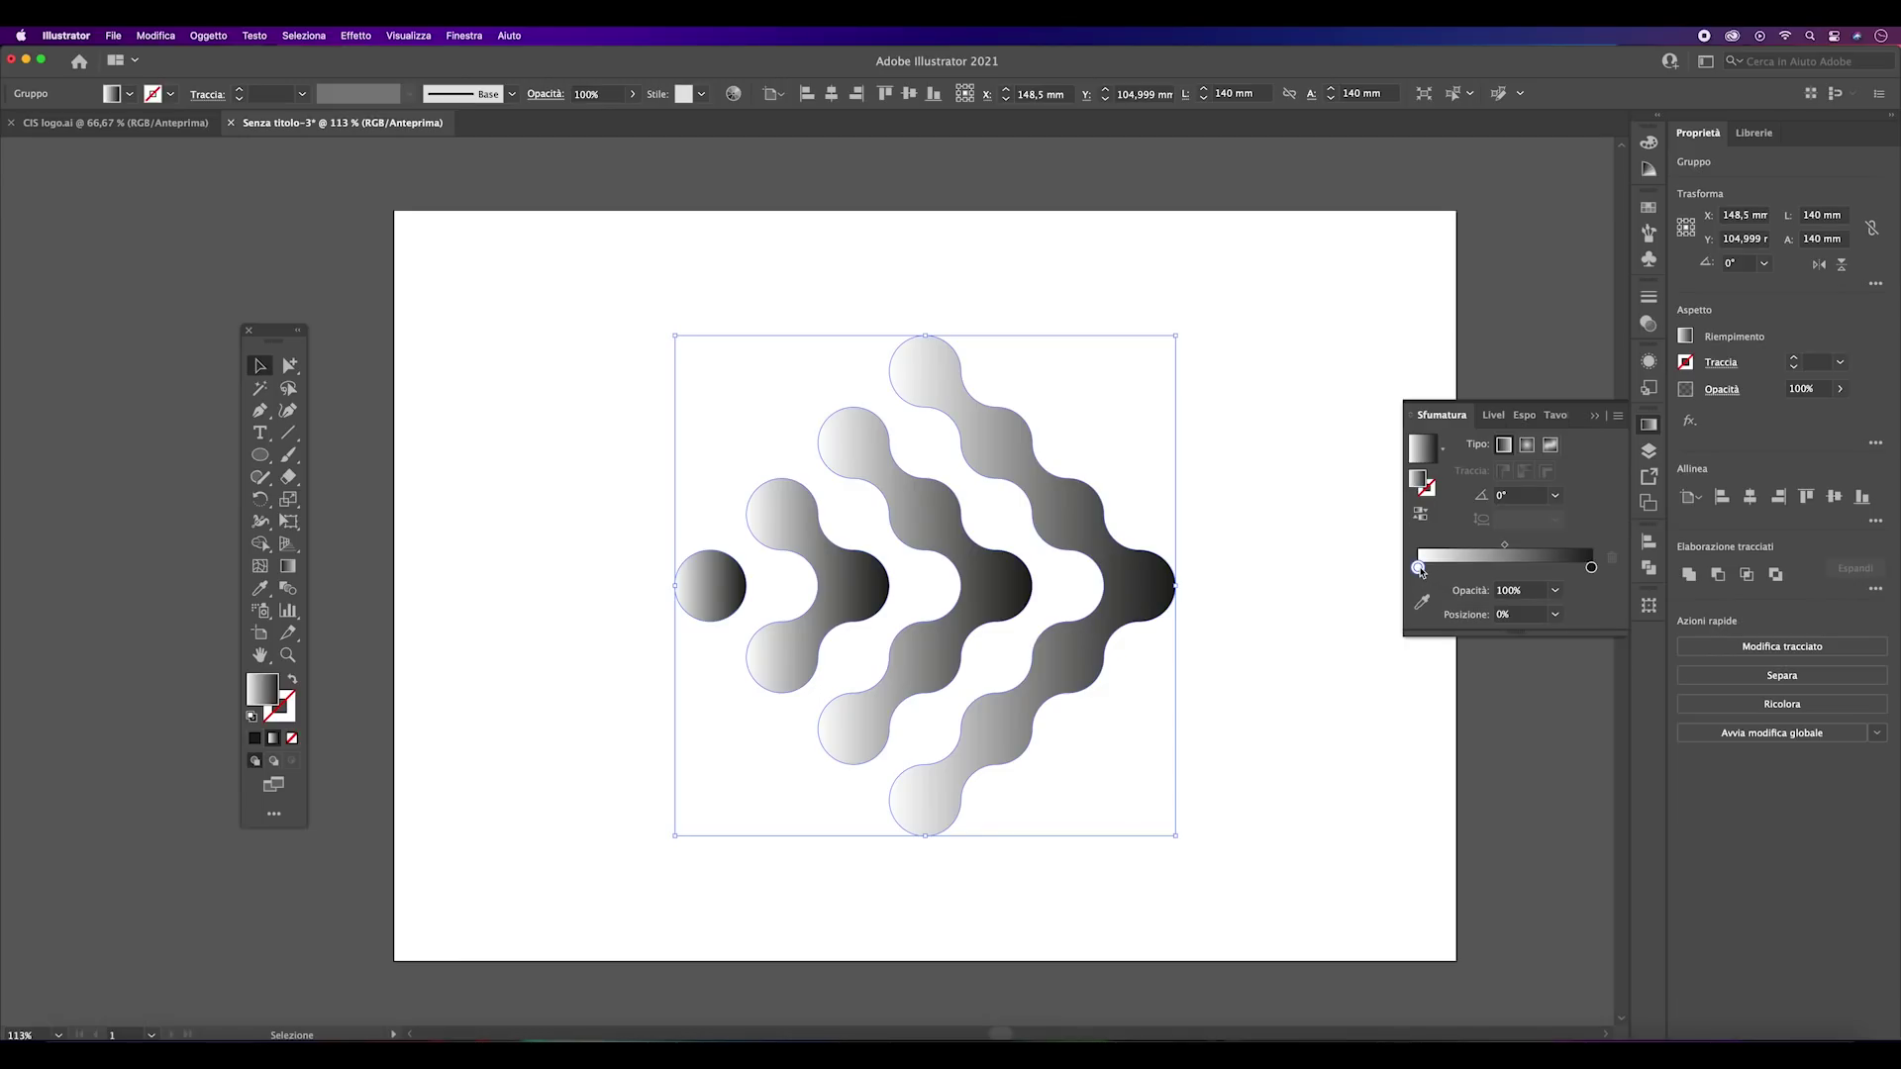
double_click(1419, 569)
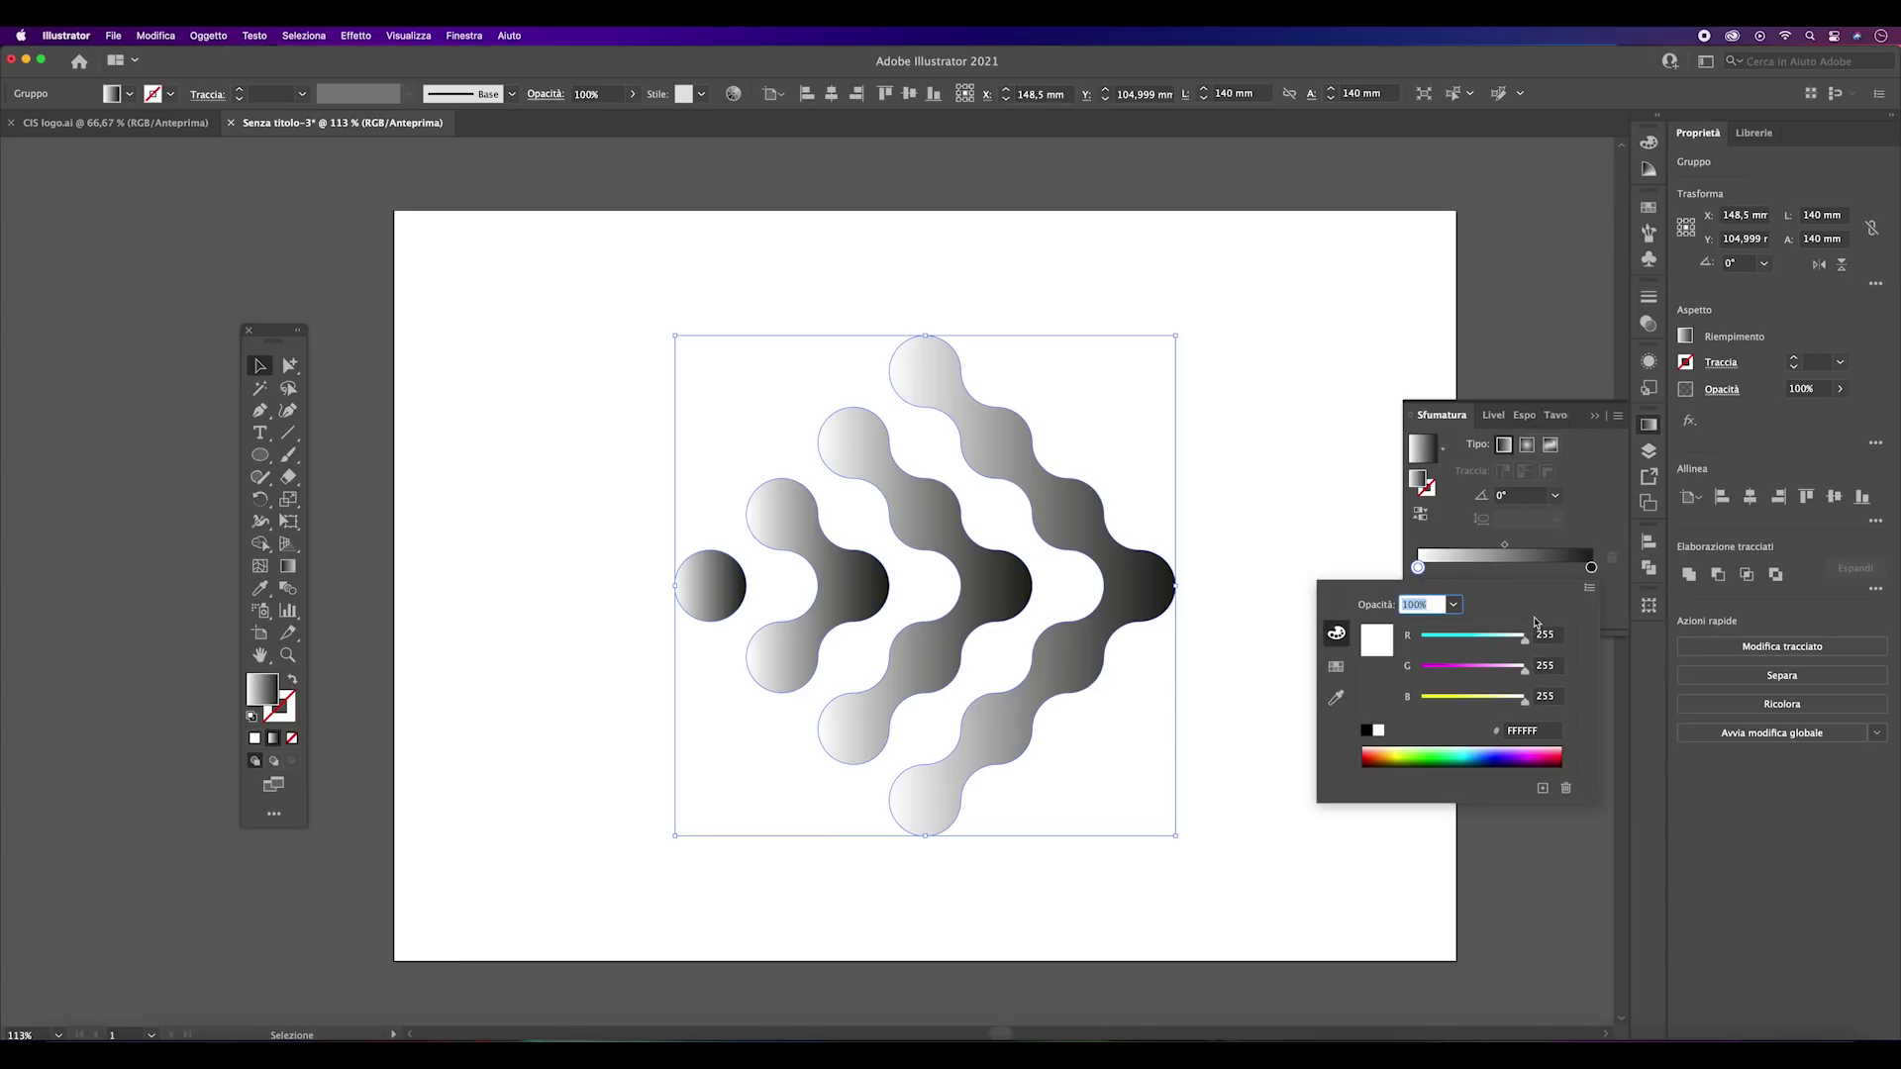
drag(1524, 641, 1422, 641)
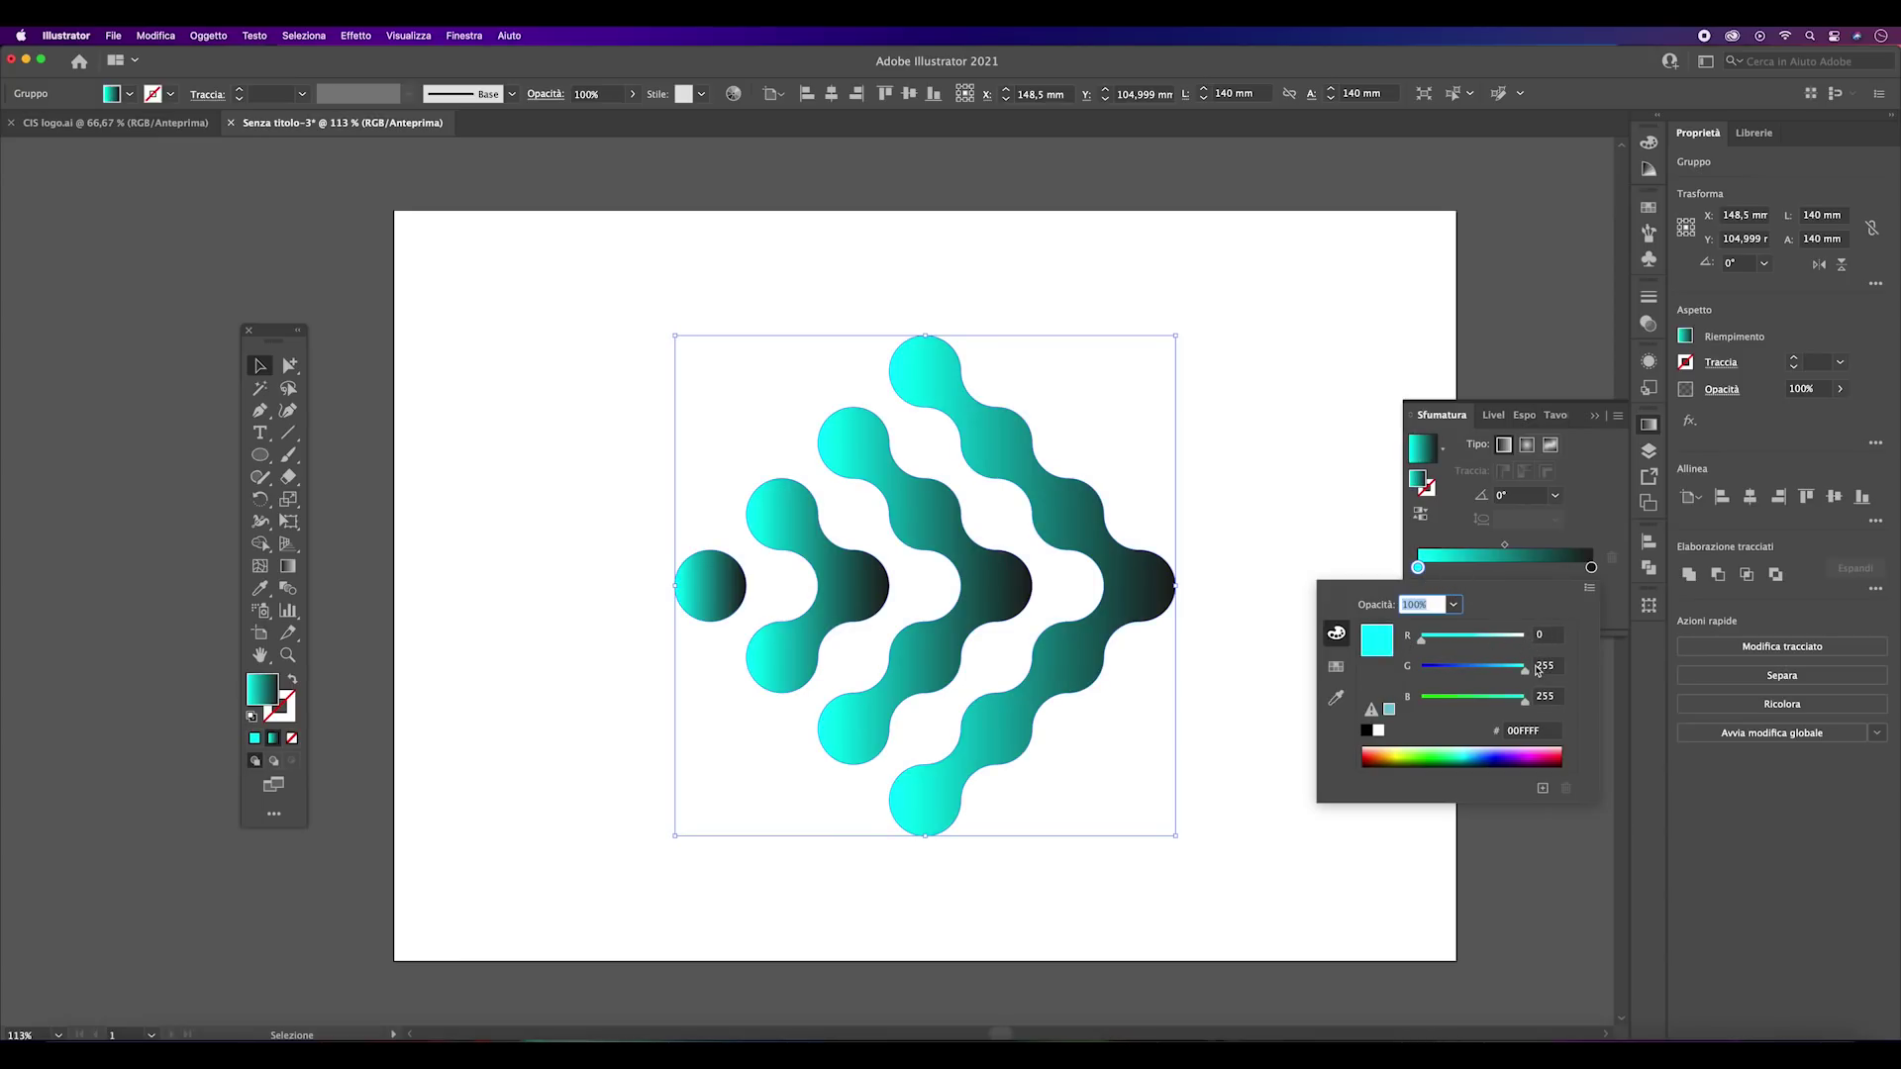
drag(1525, 670, 1405, 671)
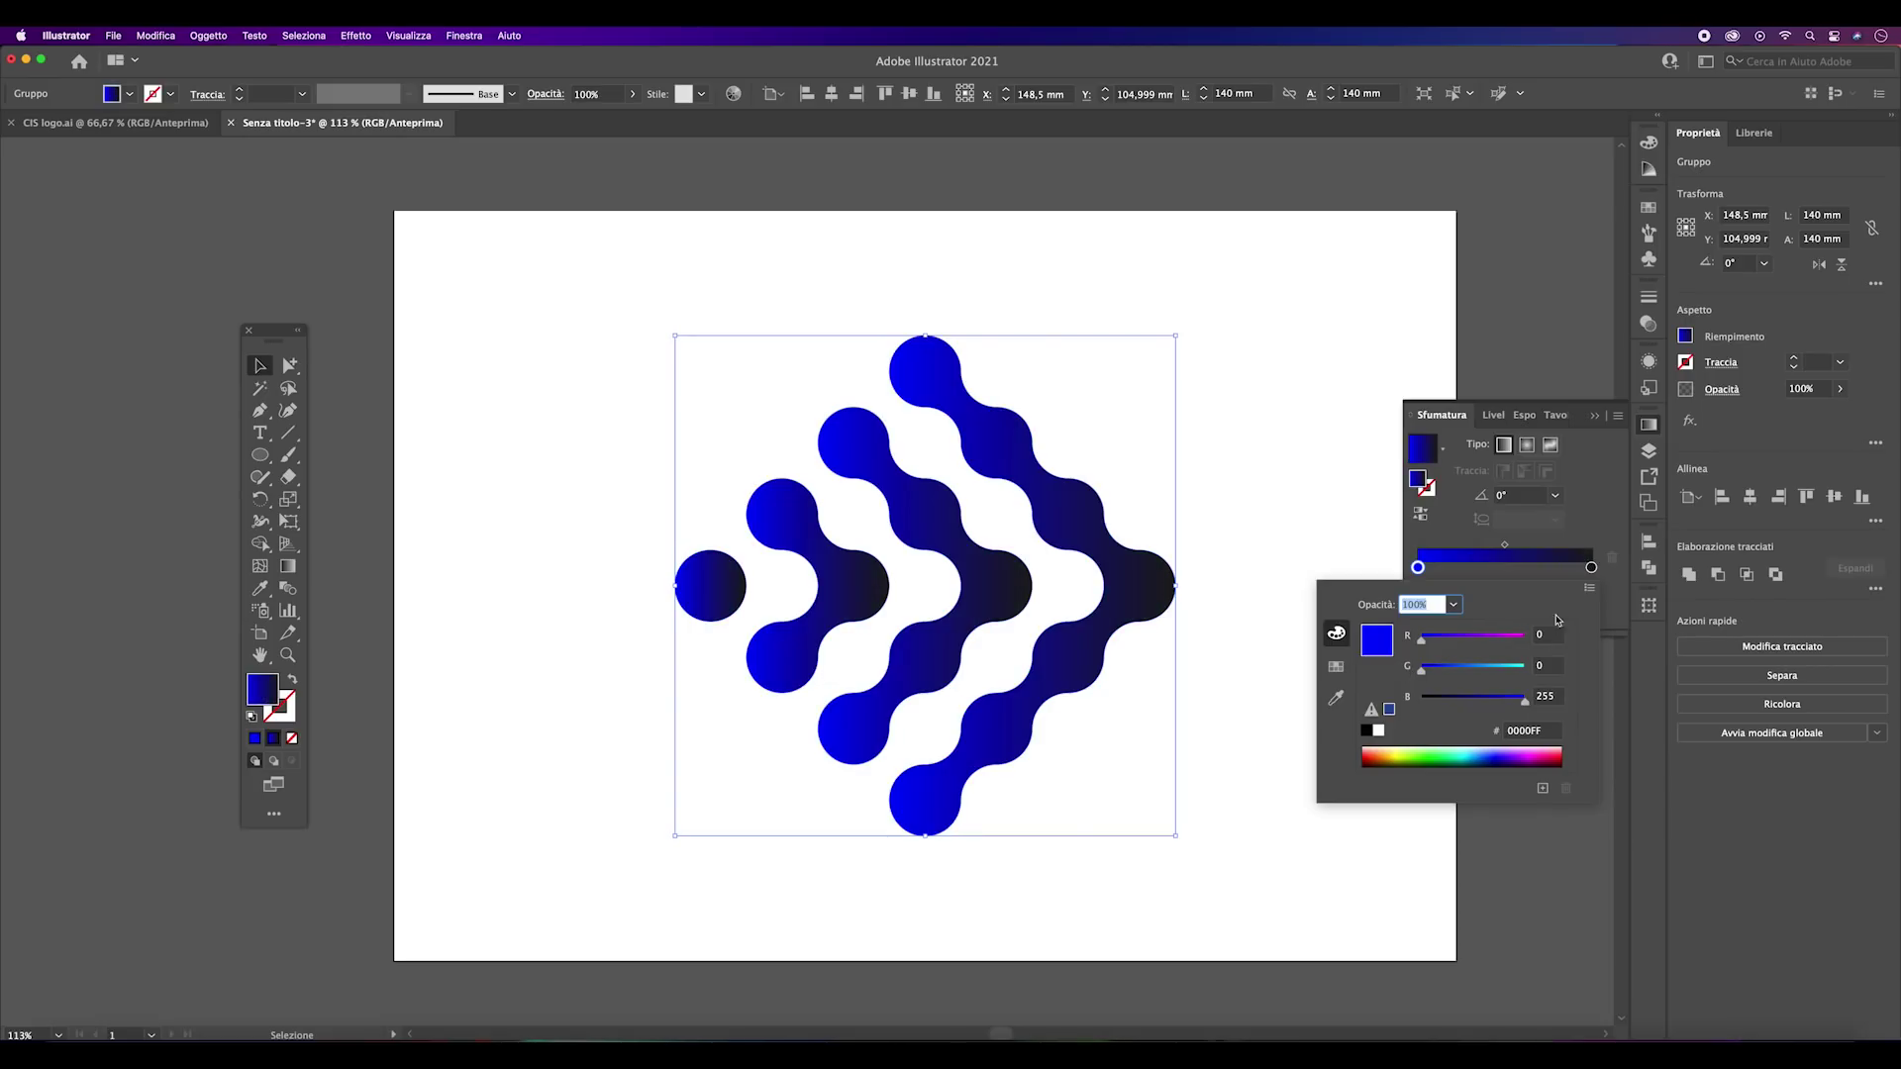
- Set the right gradient stop colour to RGB 37, 129, 196
click(1591, 568)
double_click(1591, 568)
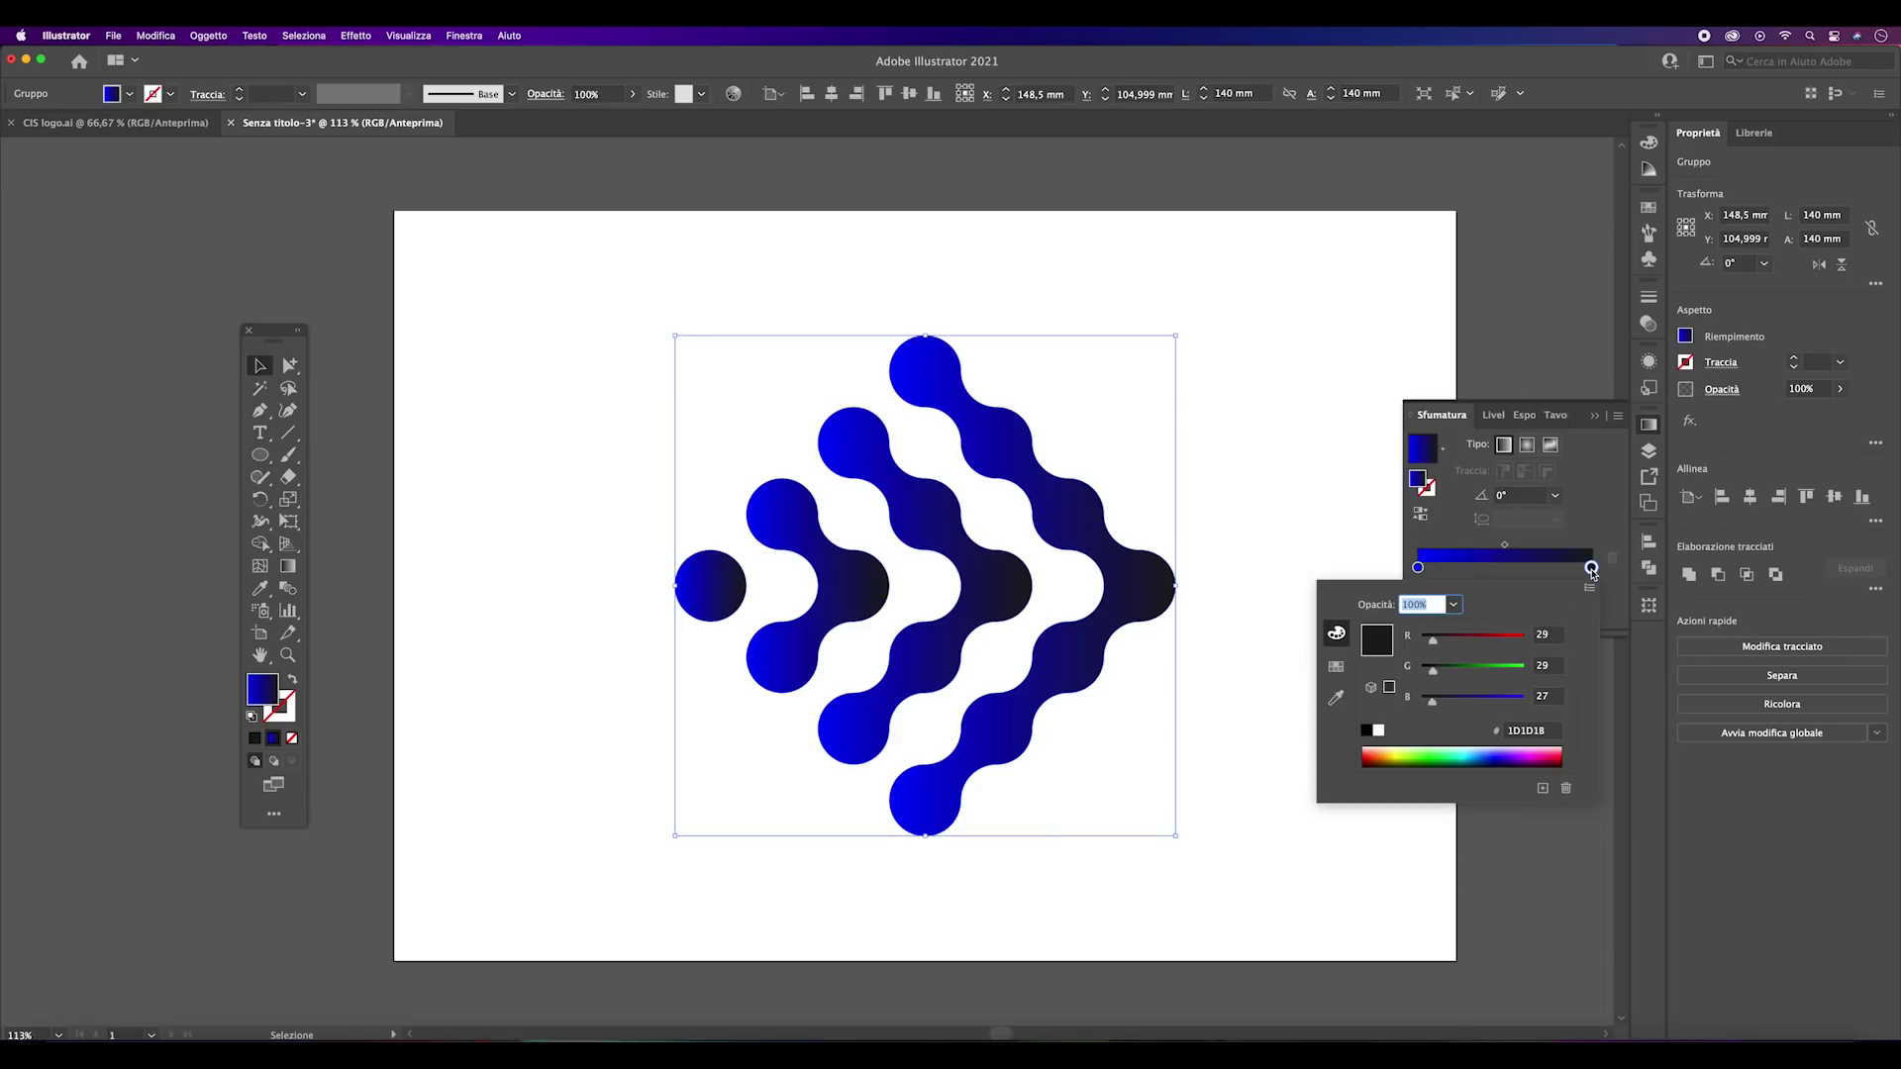
key(Tab)
text(37)
key(Tab)
text(129)
key(Tab)
text(1)
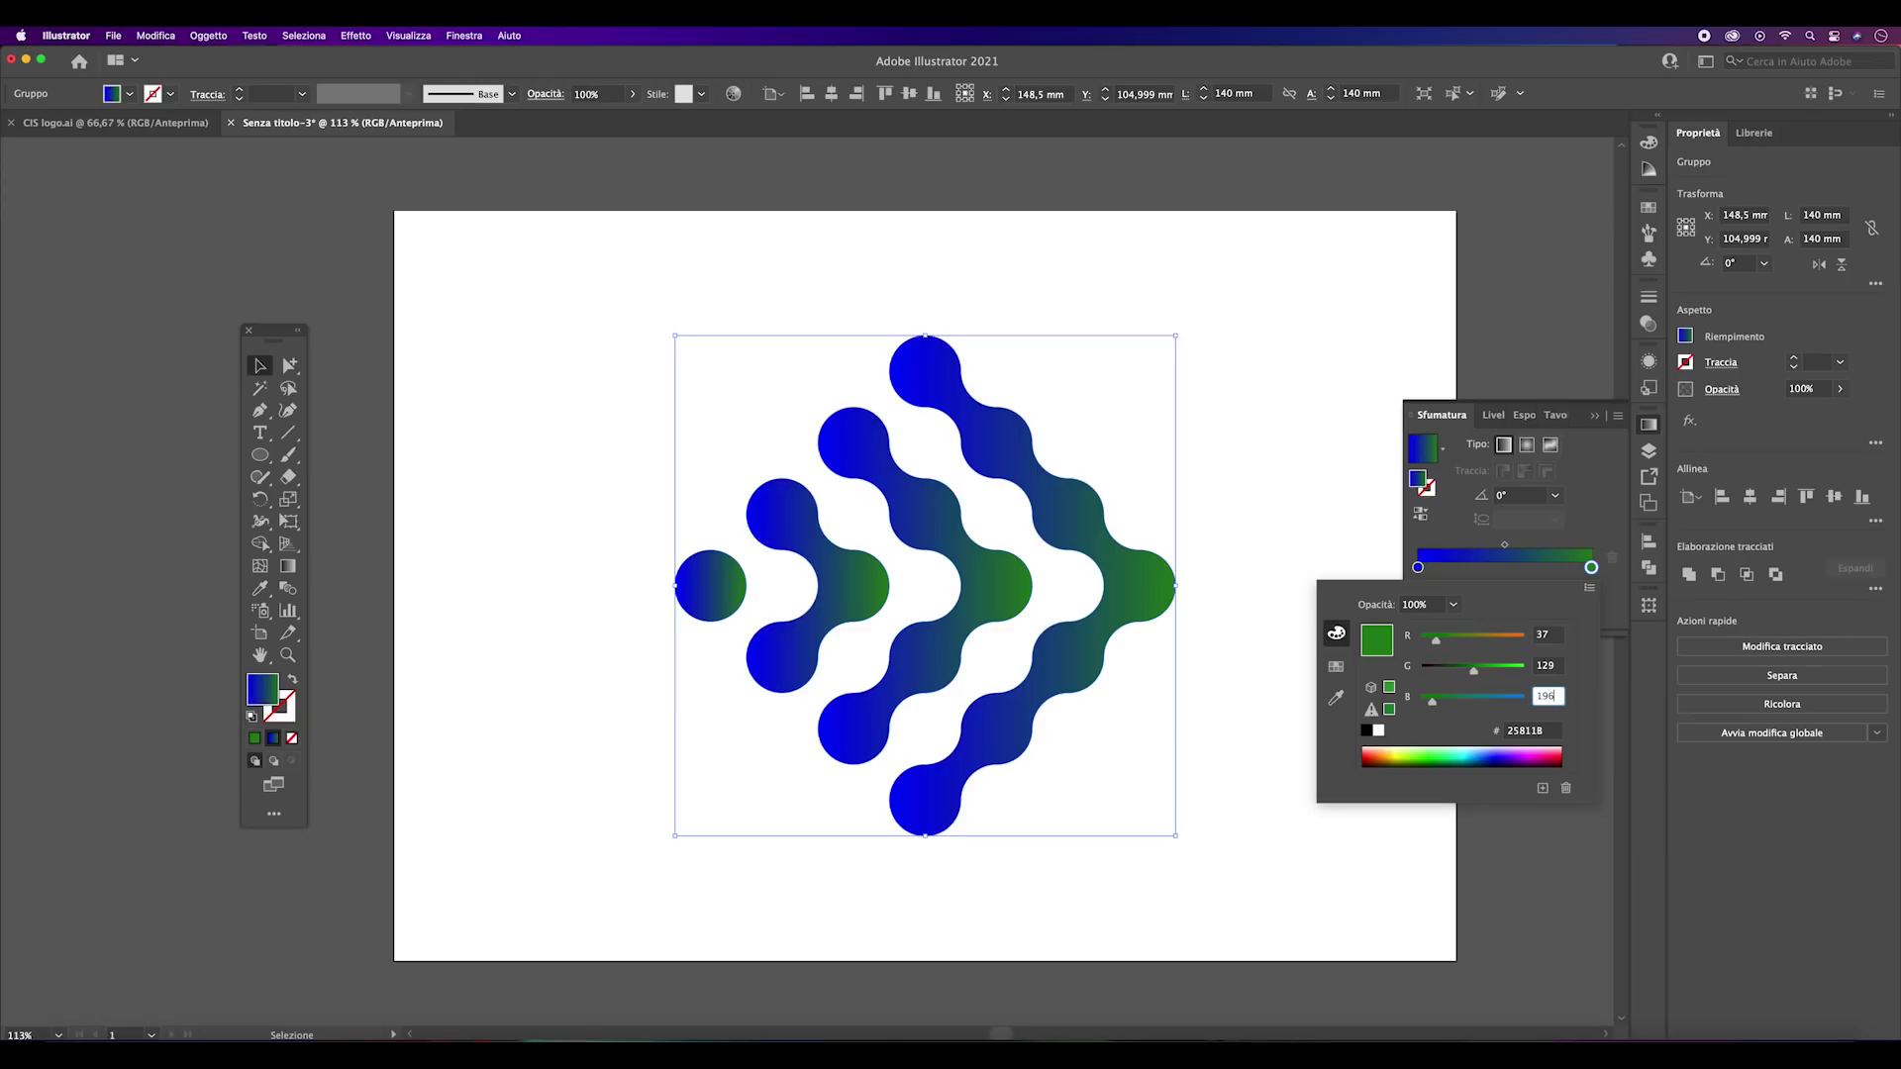
click(1559, 671)
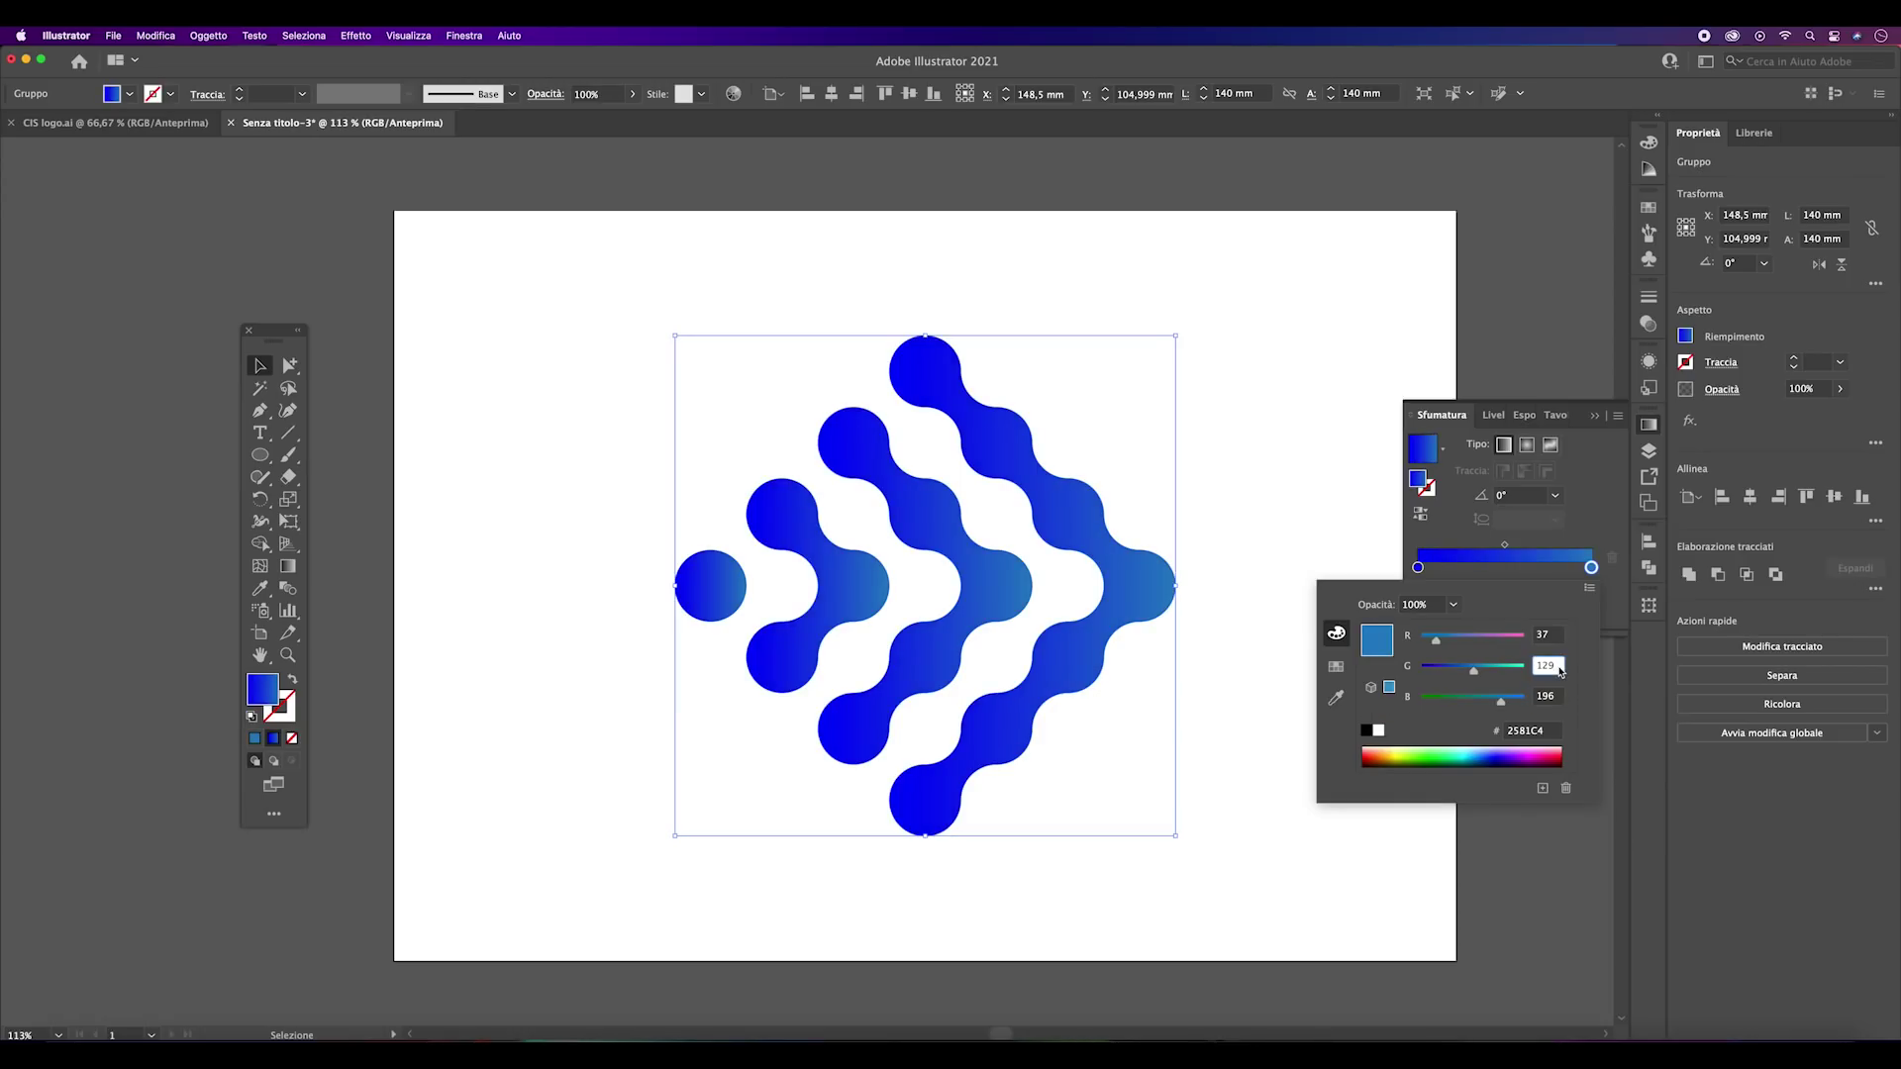
click(1591, 567)
- Set the right stop's opacity to 0%, then deselect and collapse the Gradient panel
click(1556, 592)
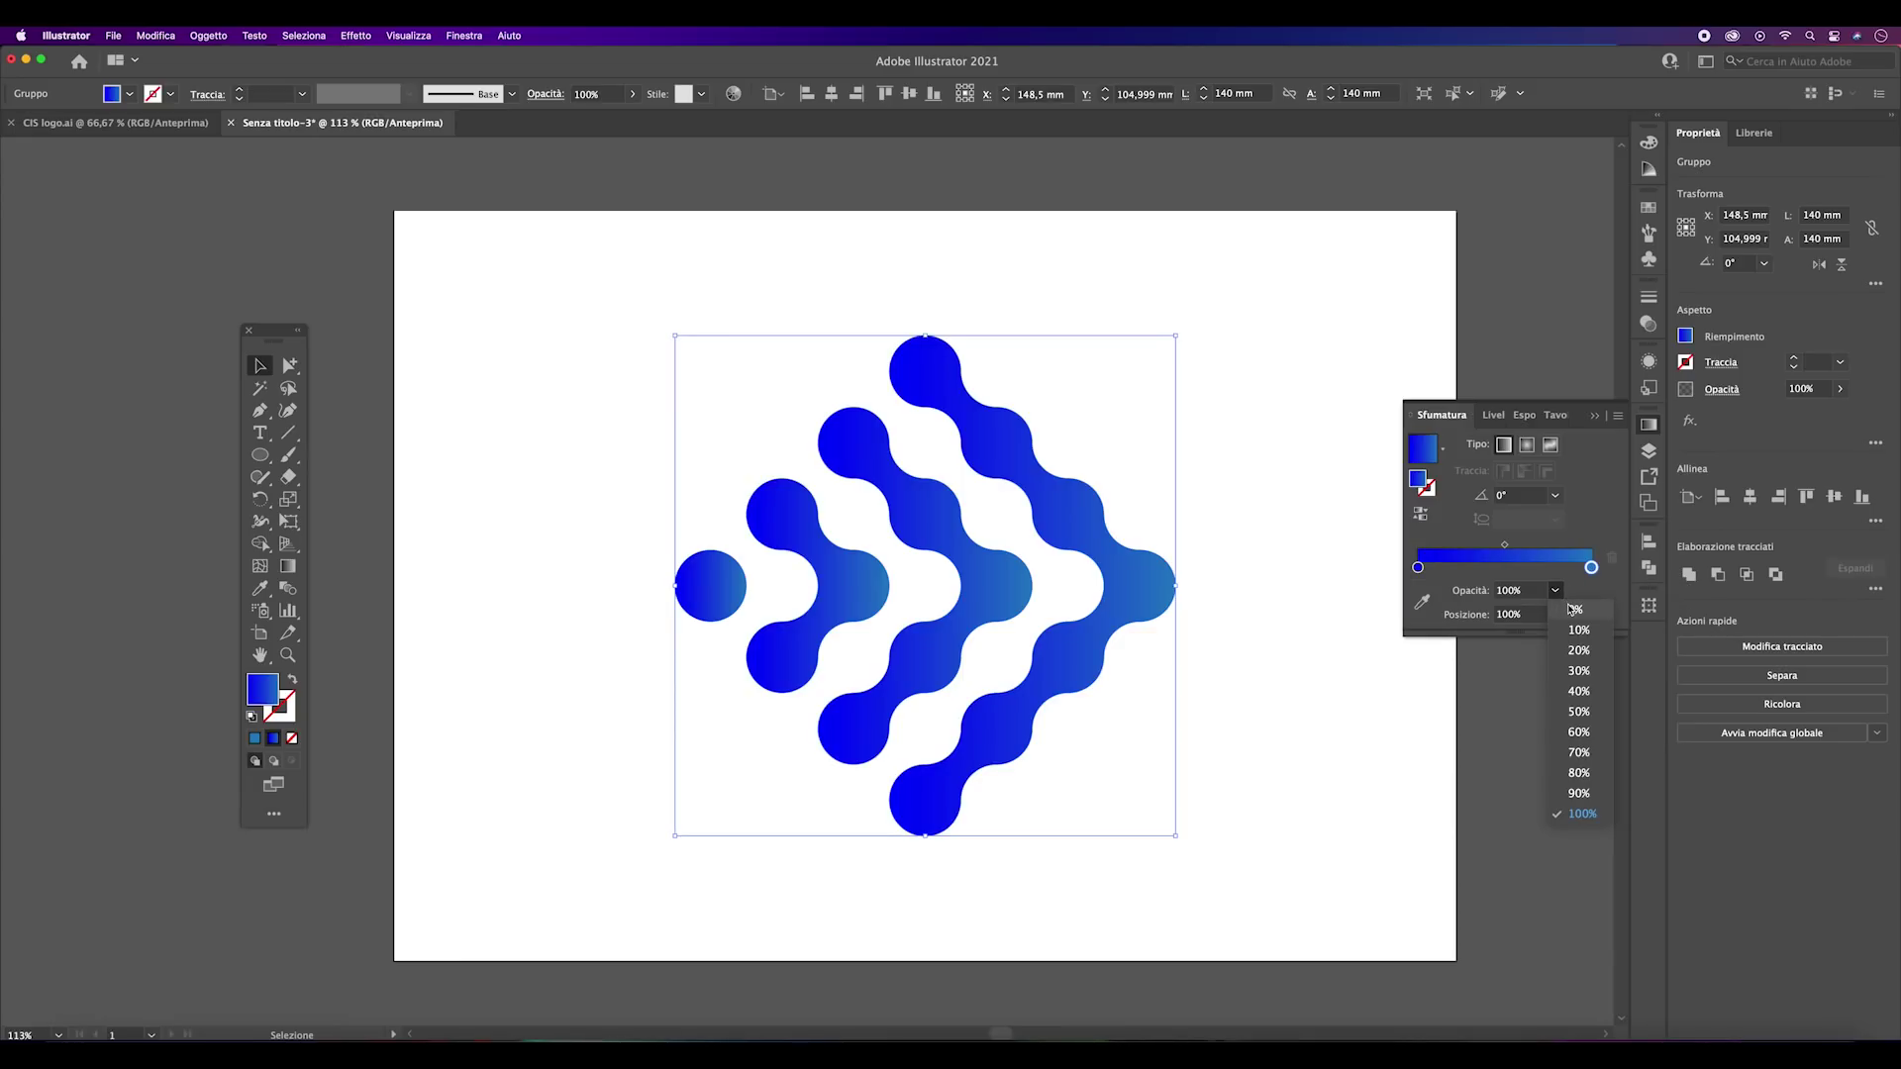
click(1569, 609)
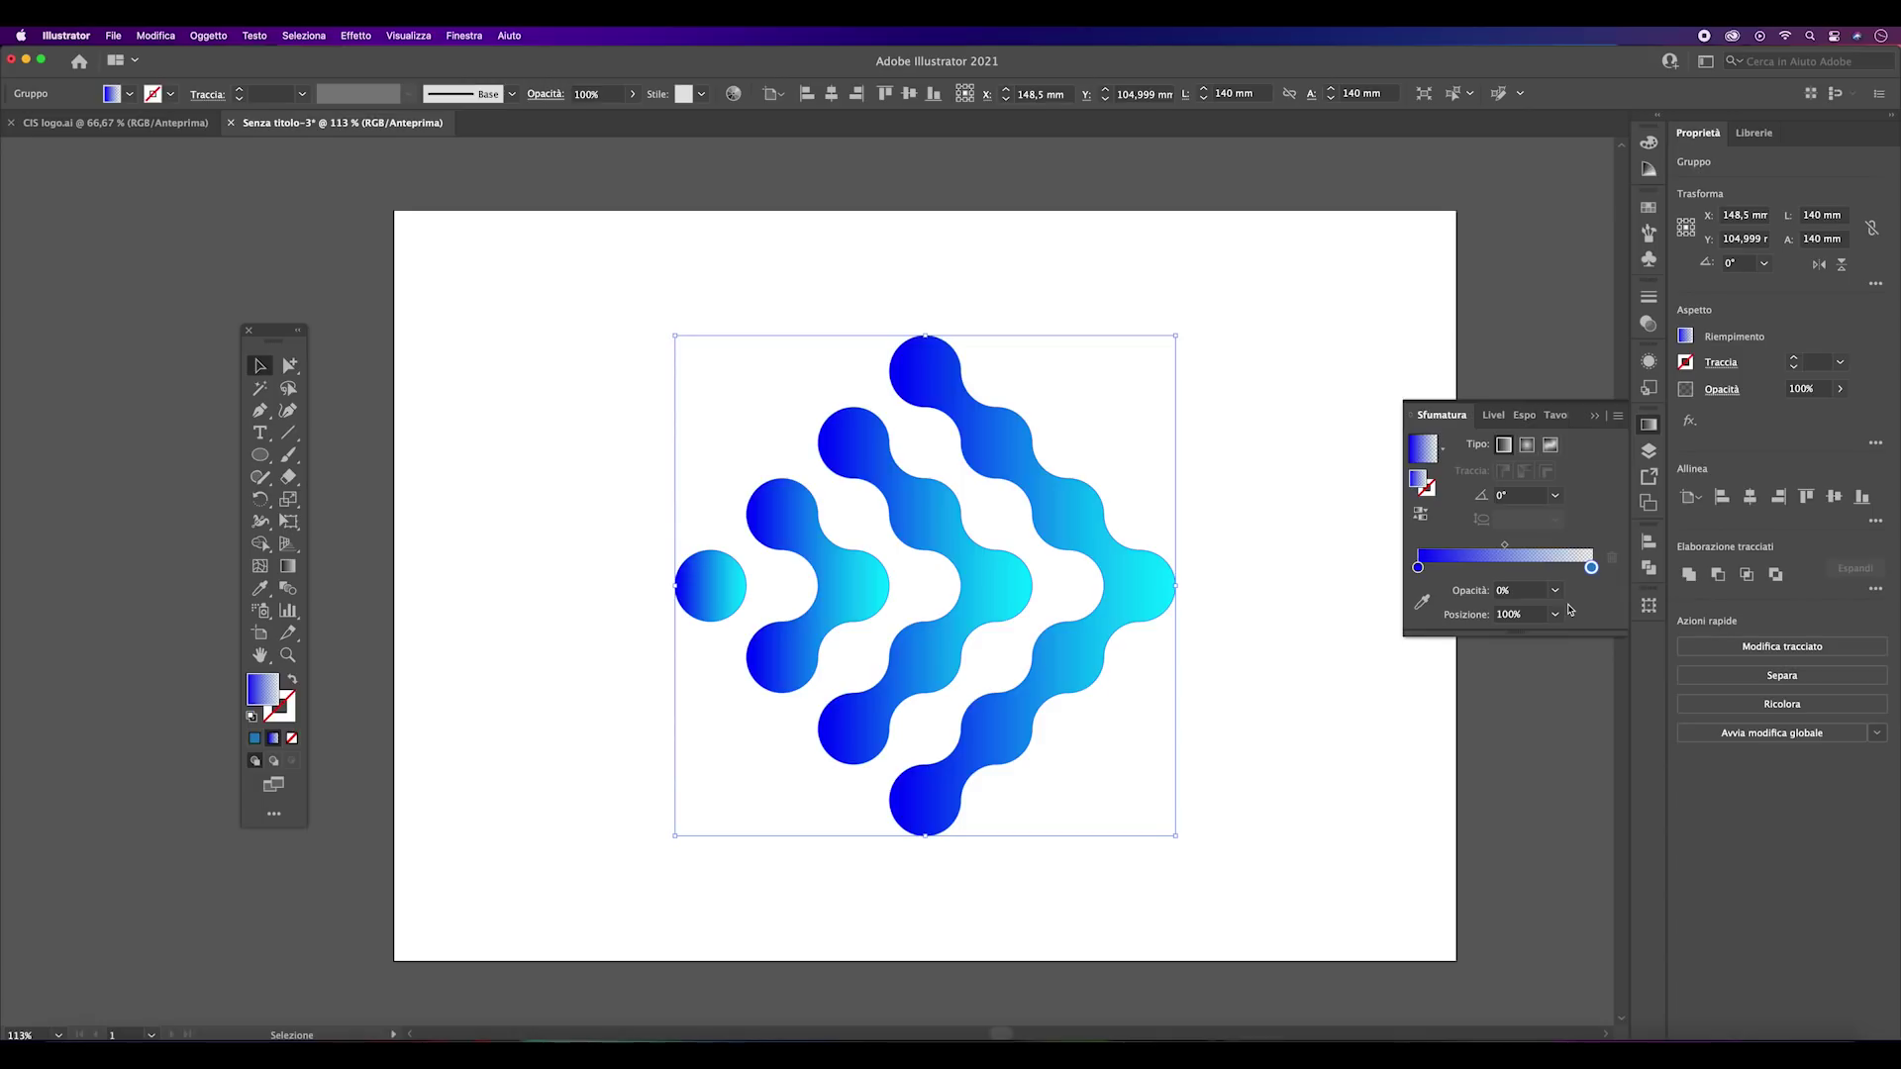
click(1362, 627)
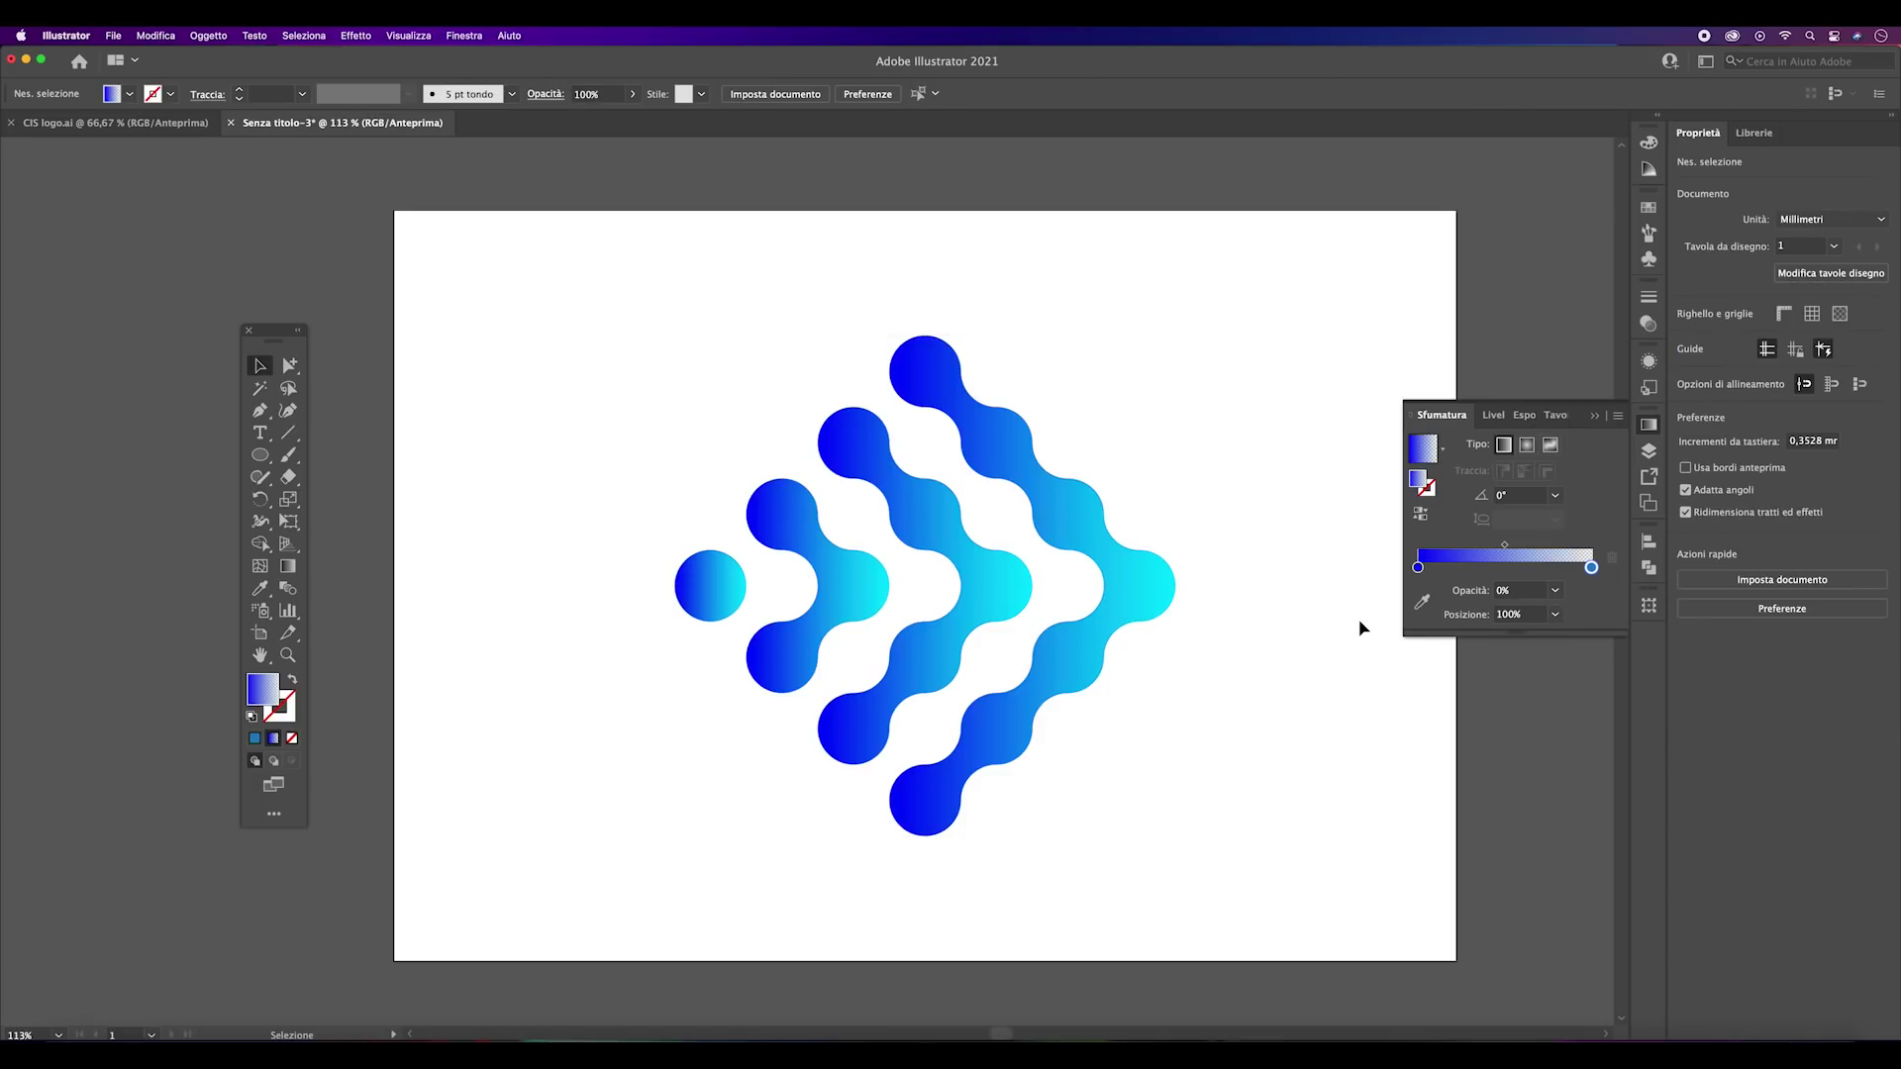
click(1594, 416)
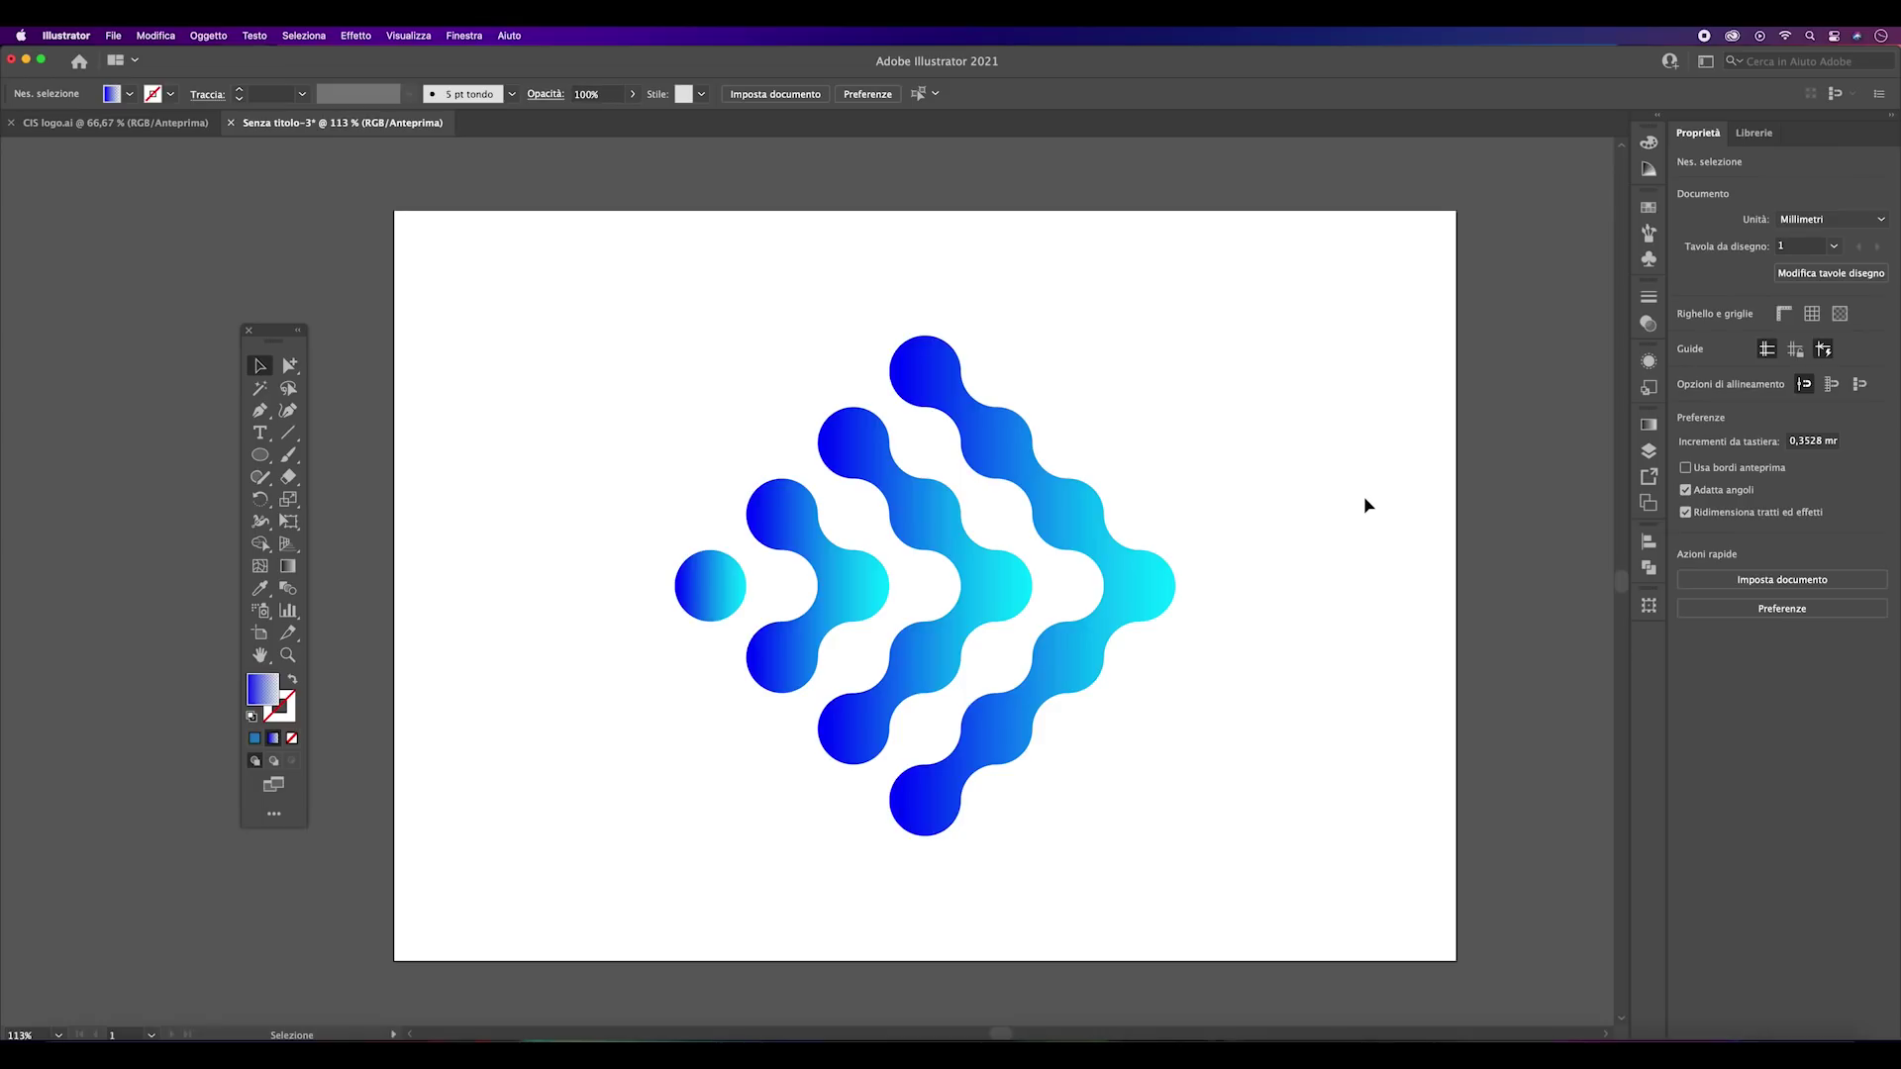
drag(1235, 335, 592, 804)
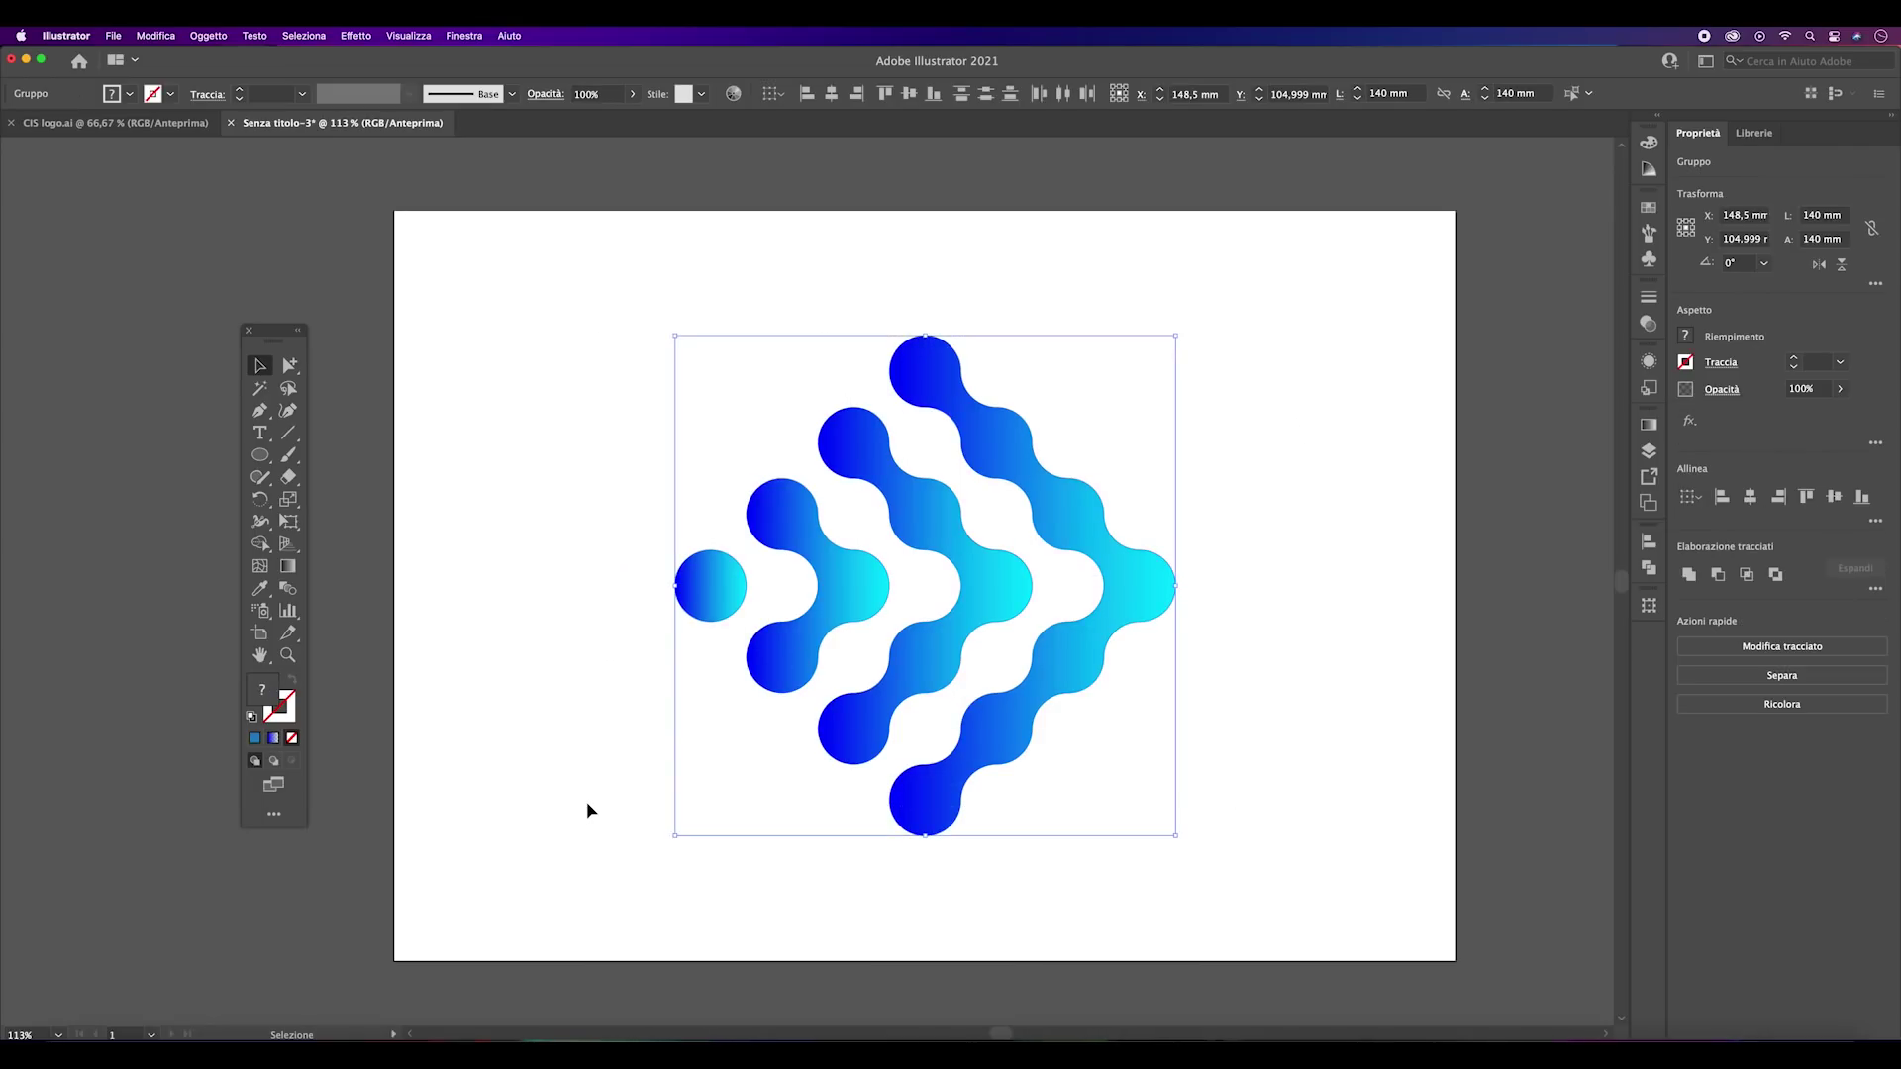
key(v)
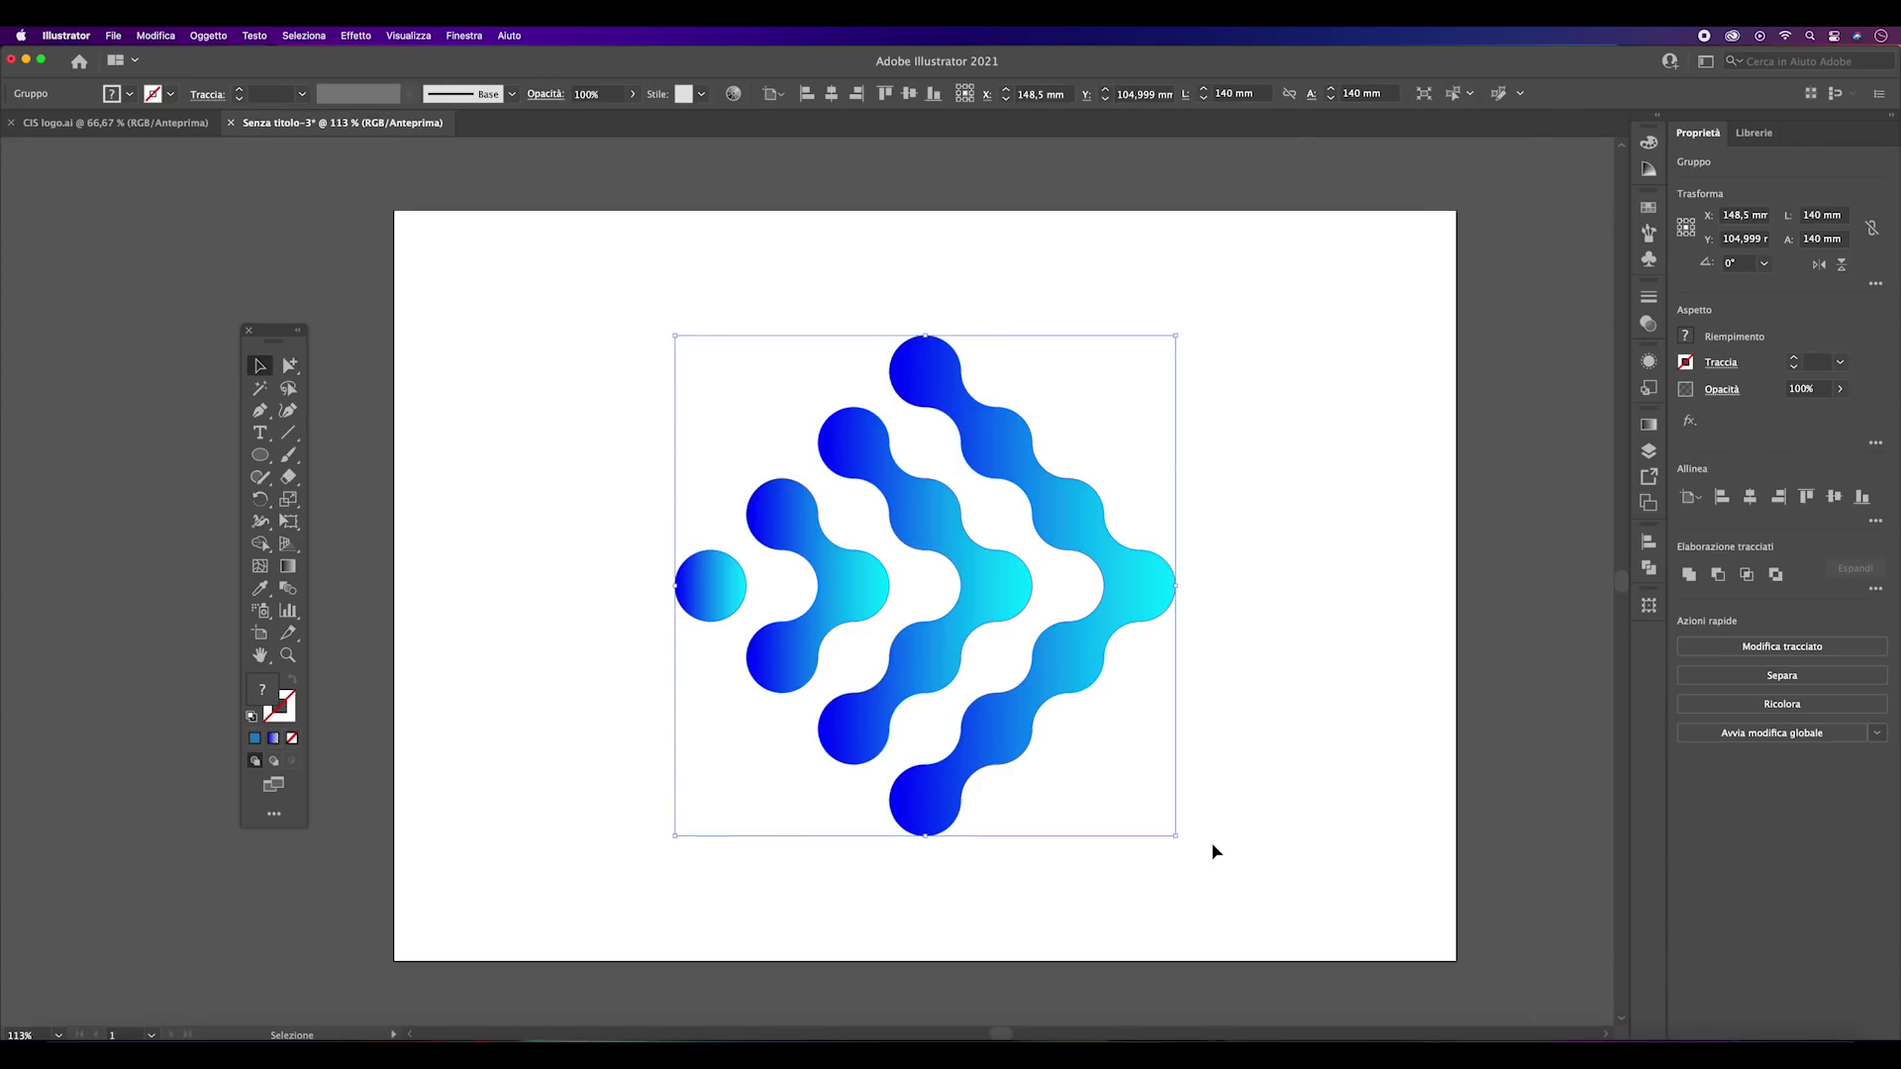
click(1216, 852)
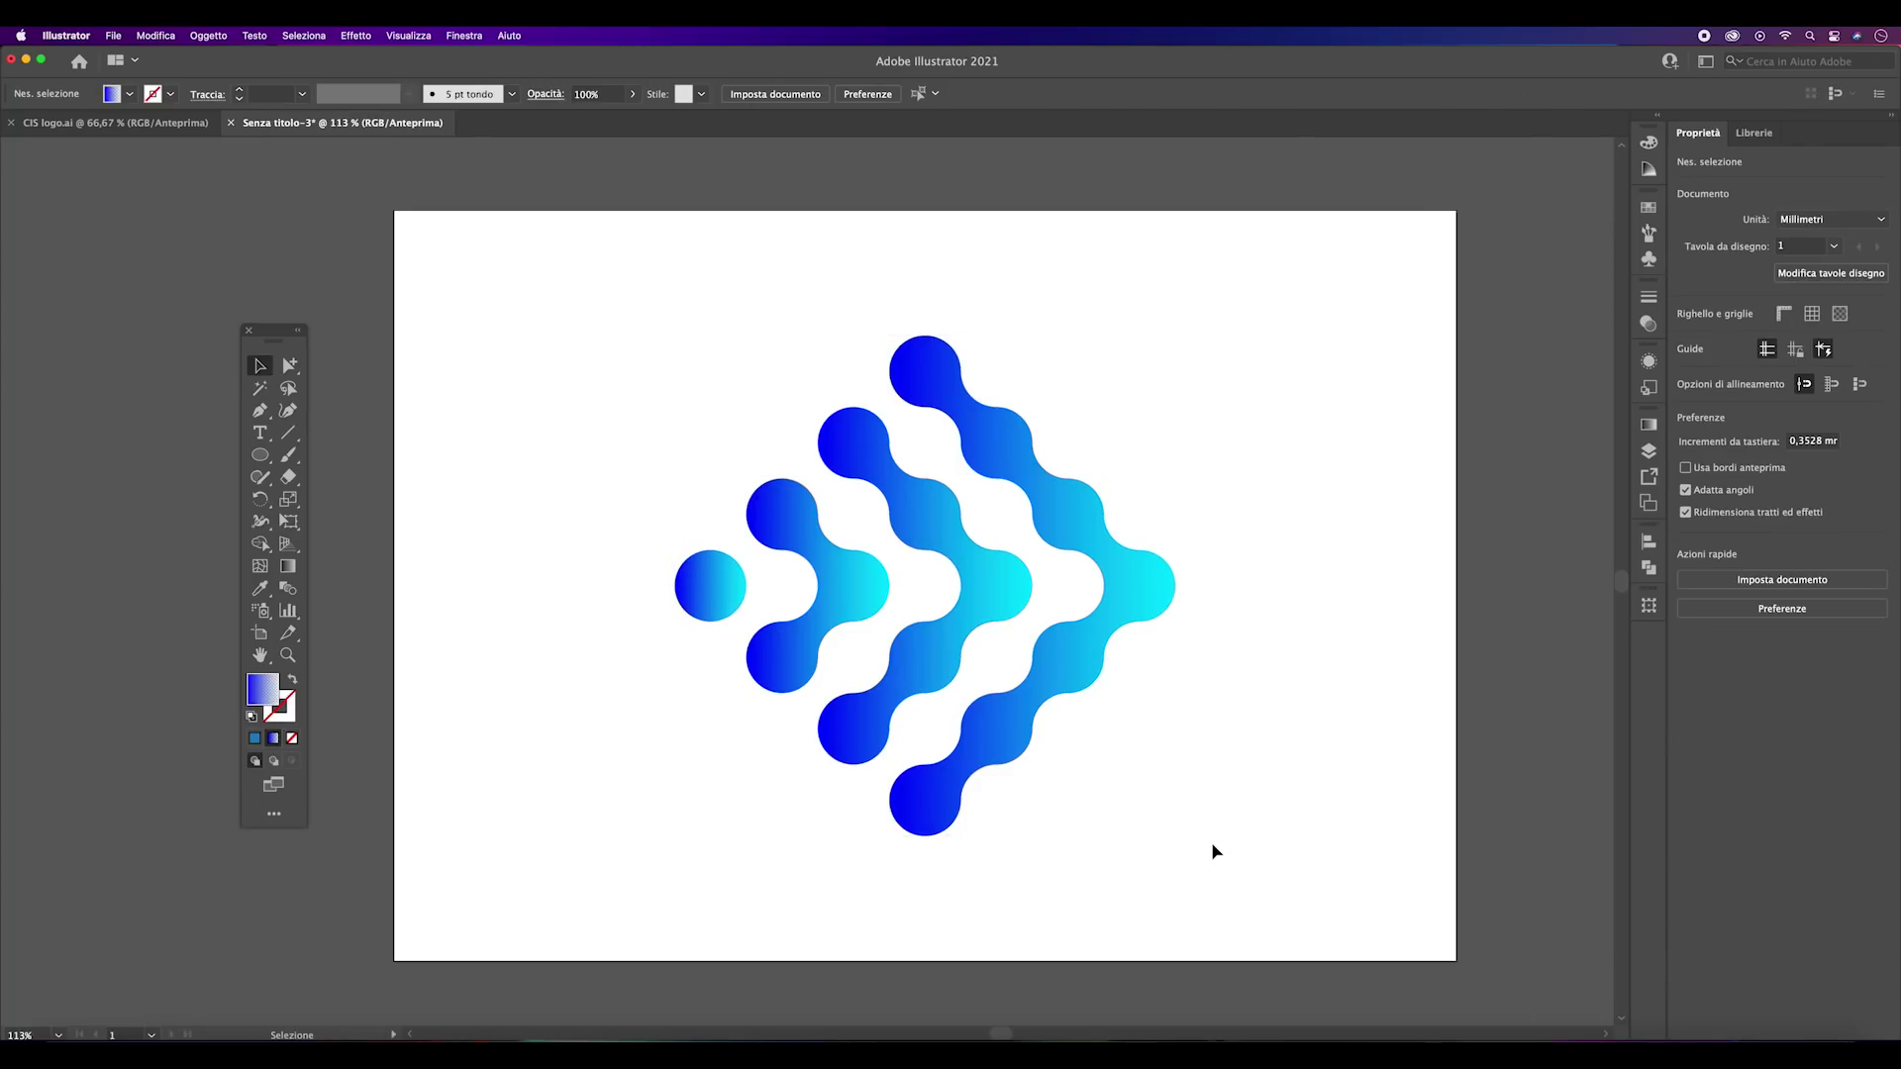